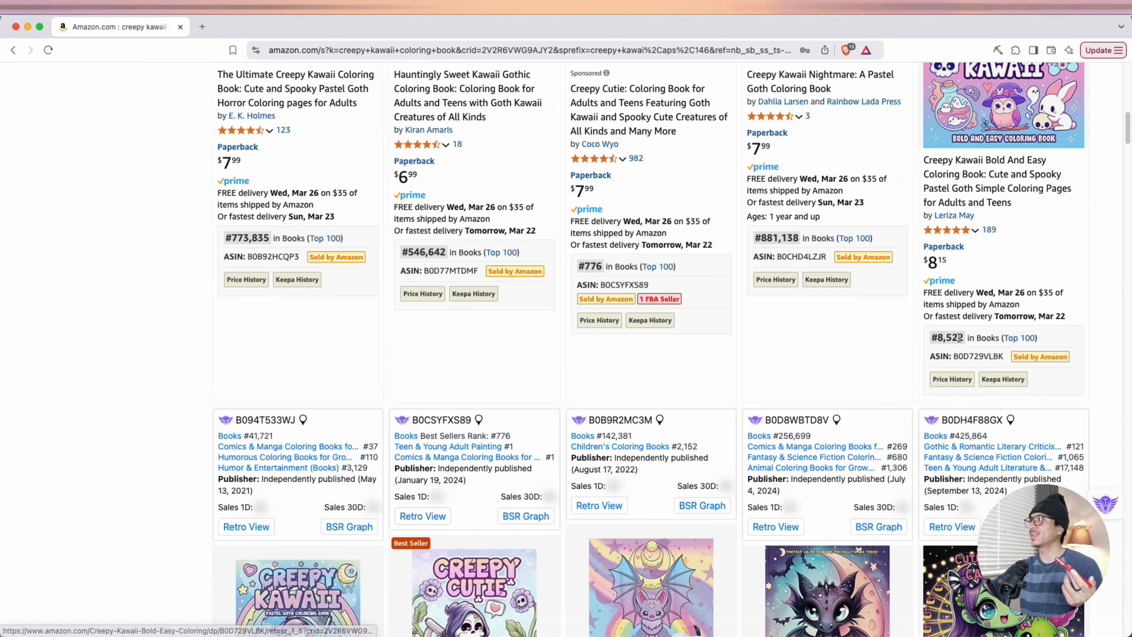
scroll(802, 344, down, 5)
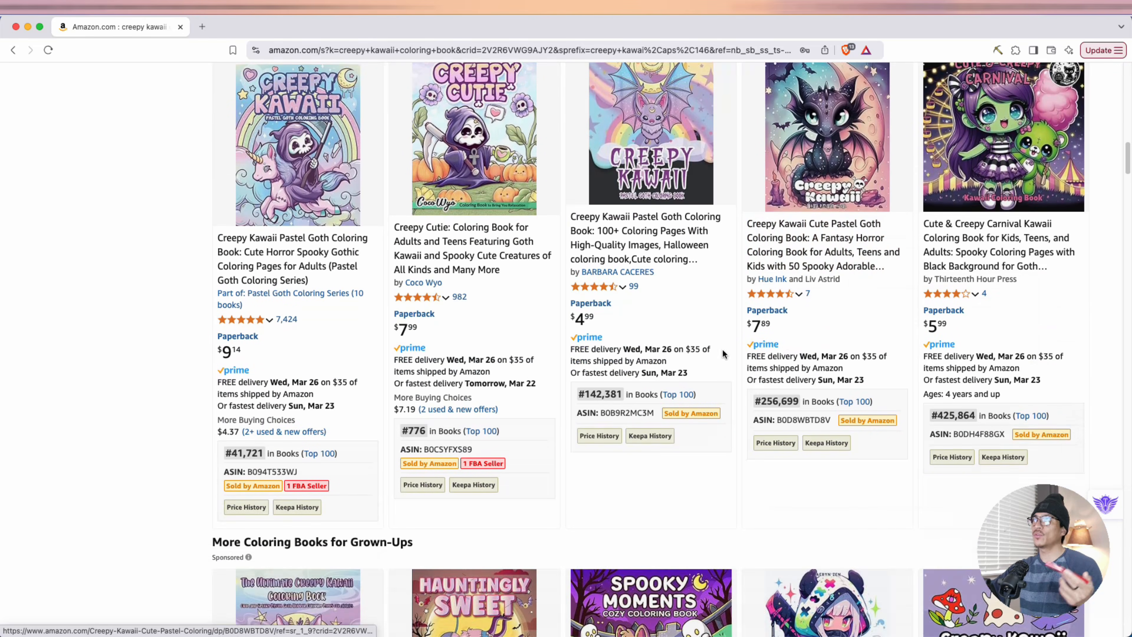
Browse the creepy kawaii coloring book results and examine the covers, sales ranks and product details of individual listings
scroll(533, 346, up, 6)
mouse_move(494, 200)
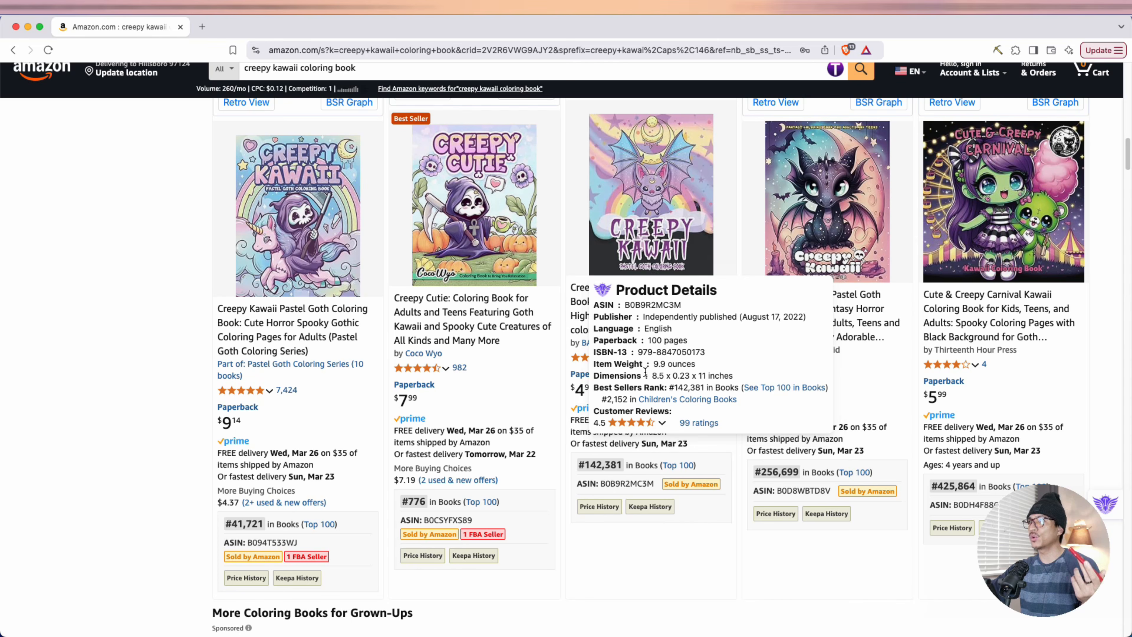
mouse_move(809, 263)
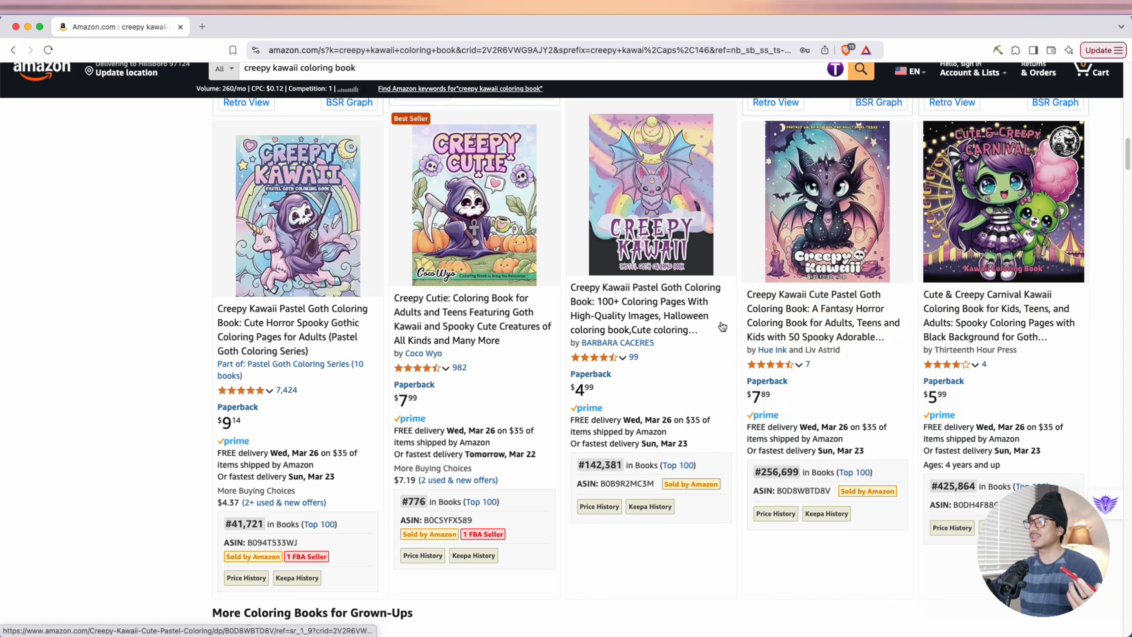
scroll(699, 330, down, 10)
scroll(698, 330, down, 20)
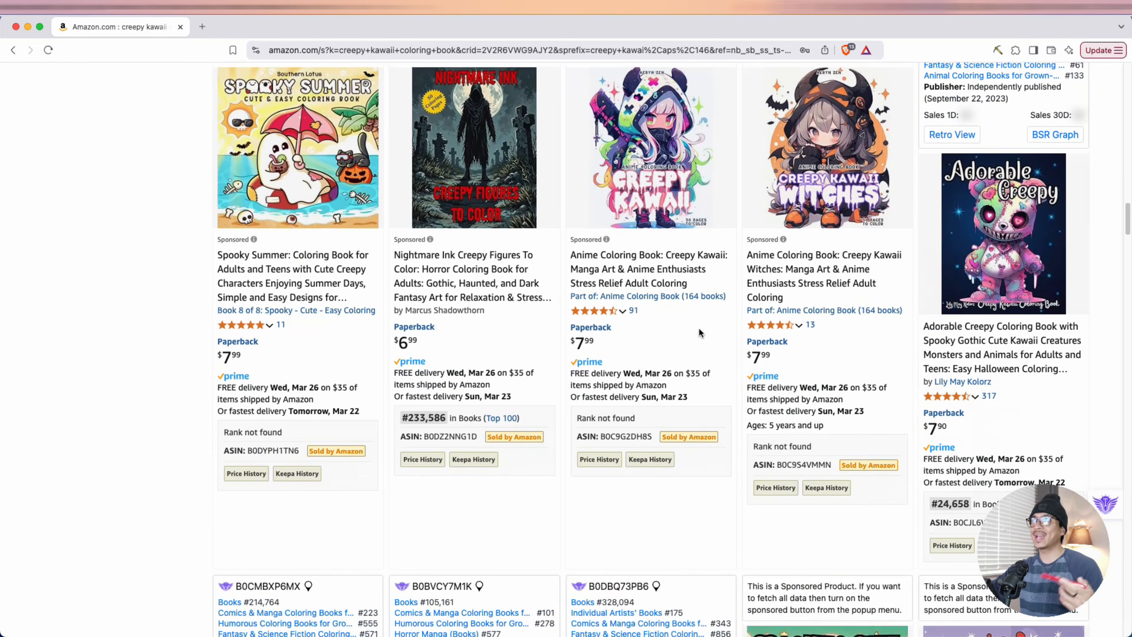
scroll(699, 330, down, 2)
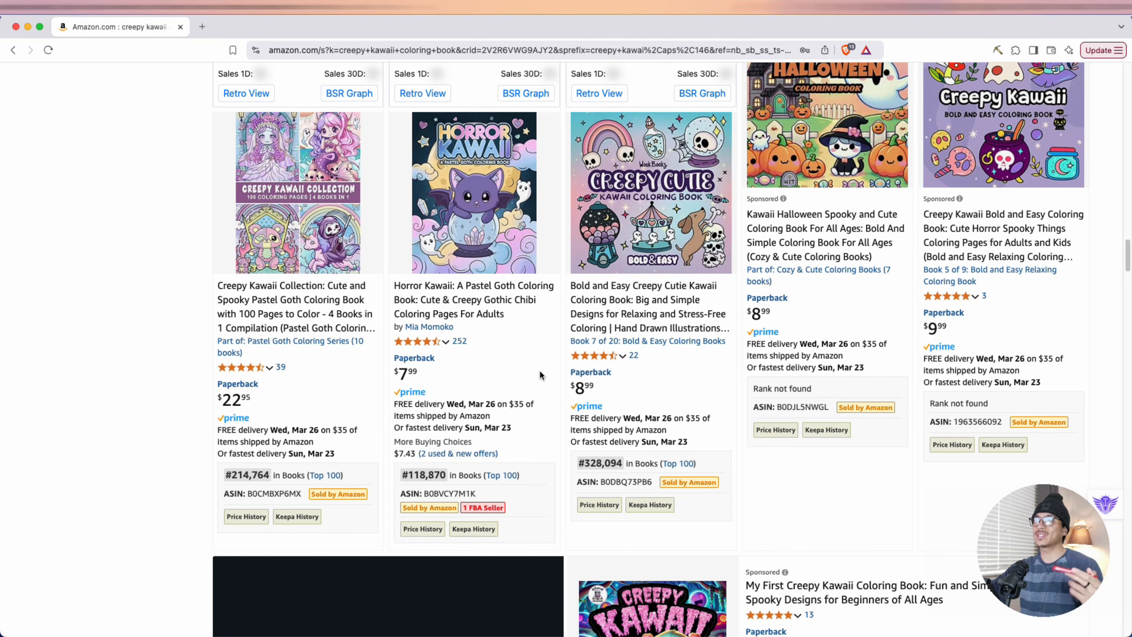
mouse_move(452, 264)
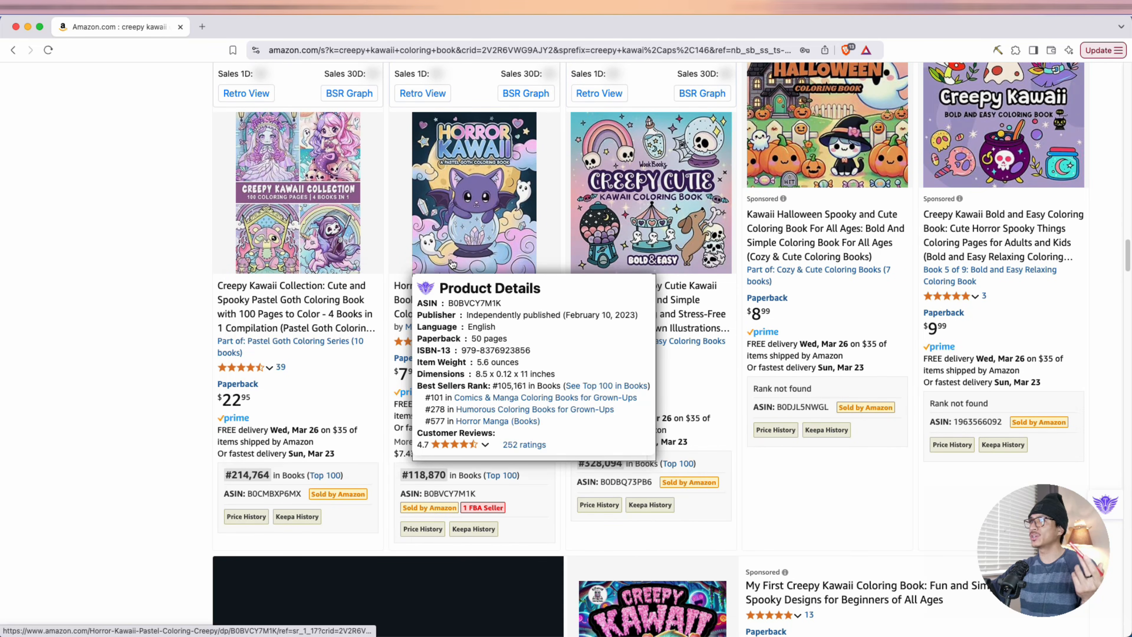
Examine product details of listings further down the creepy kawaii results, including the Retro Geek and Witches books, and return to the summary
scroll(606, 250, down, 12)
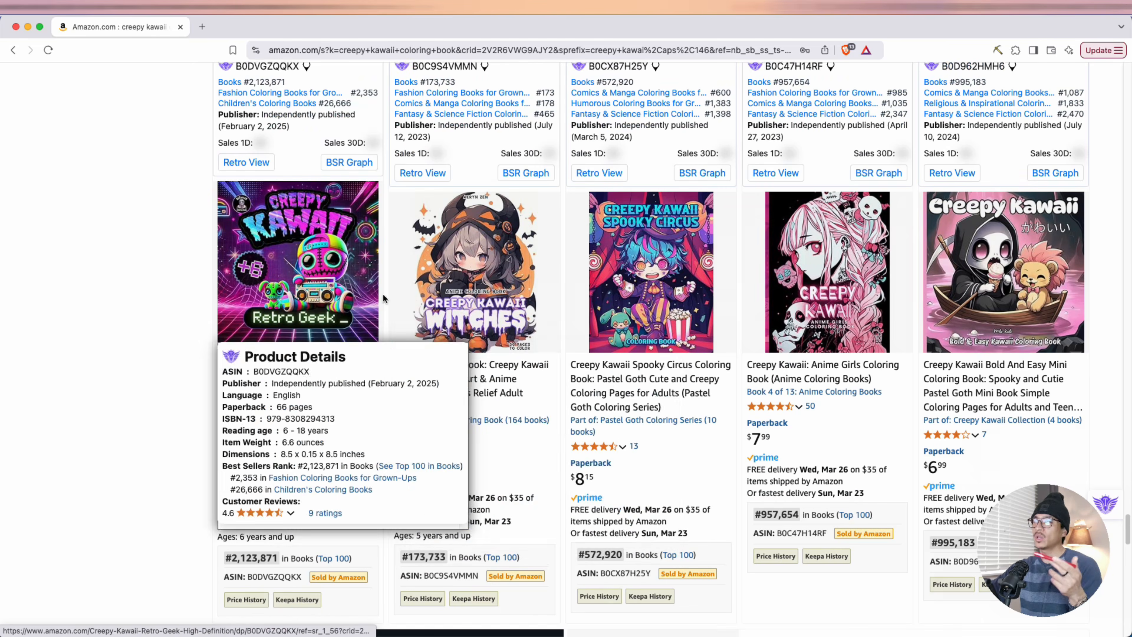
mouse_move(478, 315)
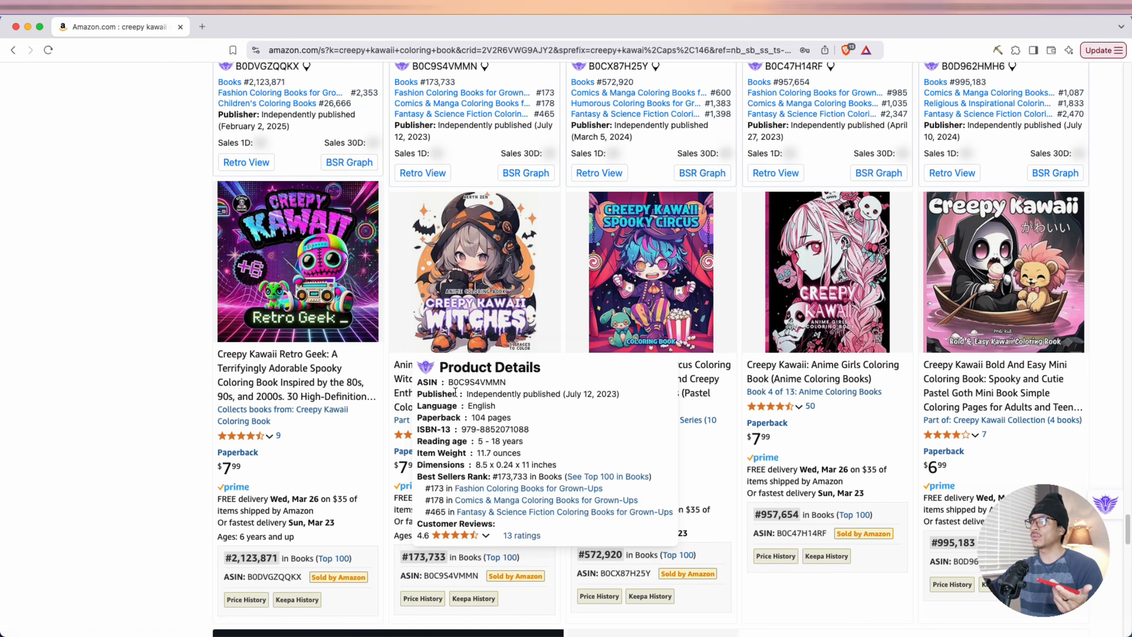
scroll(455, 391, down, 7)
scroll(837, 372, up, 20)
mouse_move(690, 362)
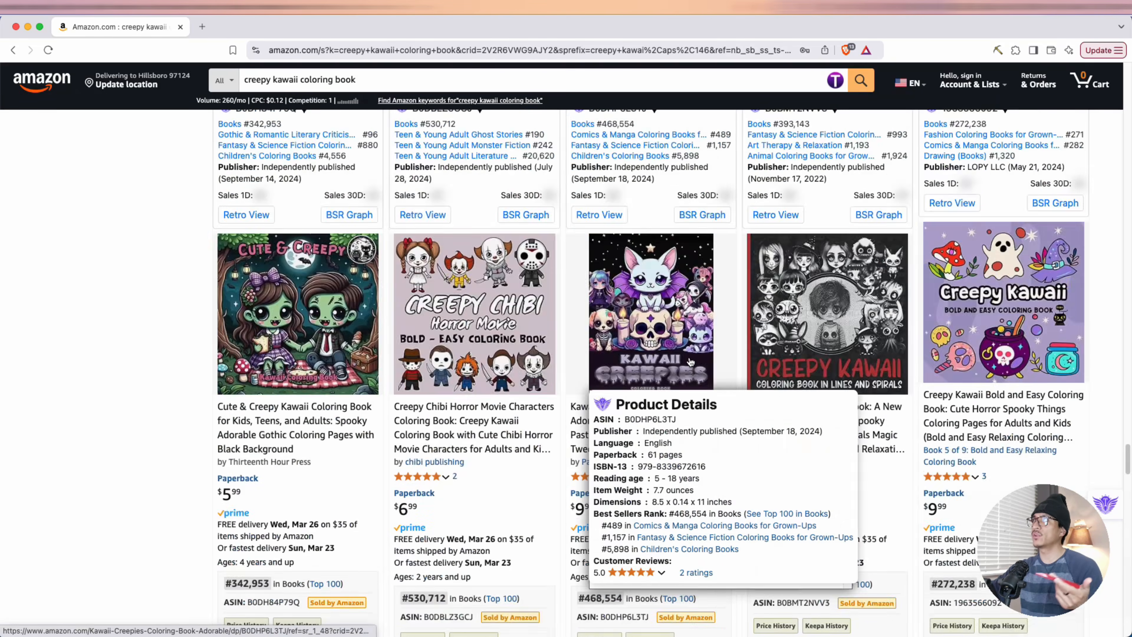
scroll(690, 361, up, 15)
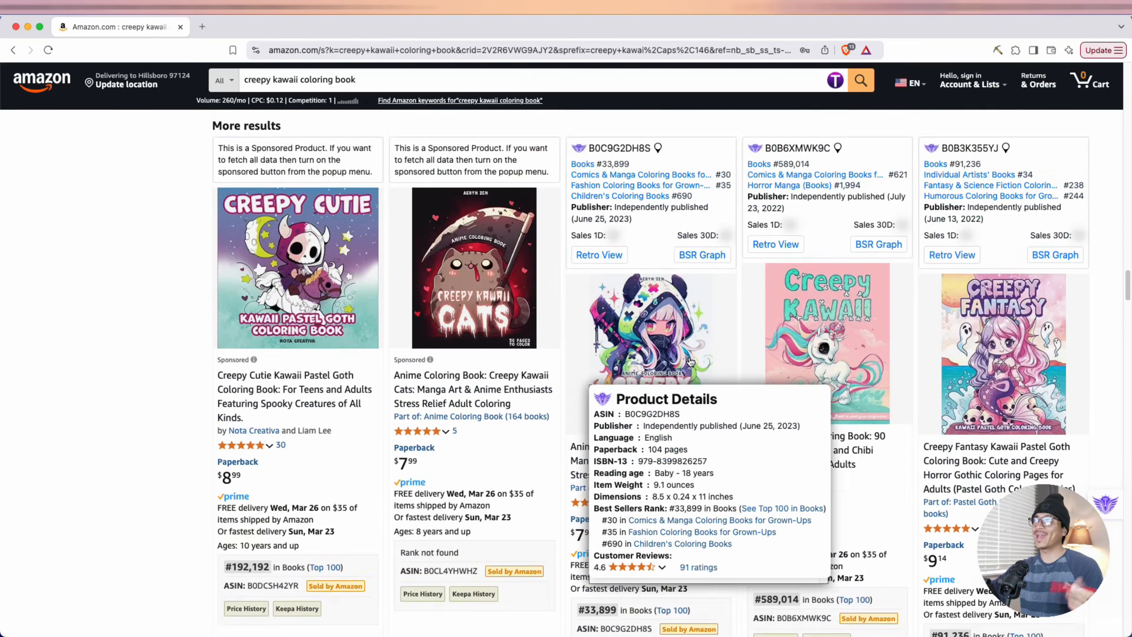
scroll(689, 356, up, 20)
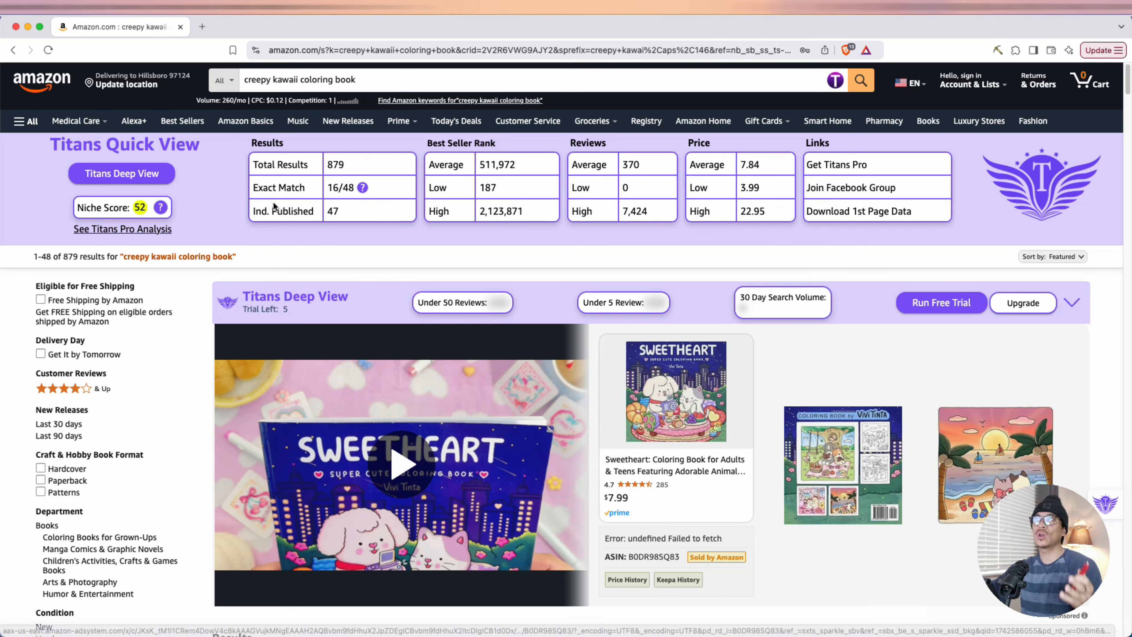
Check the total results figure in the Titans Quick View summary and skim the first listings below it
drag(256, 163, 345, 166)
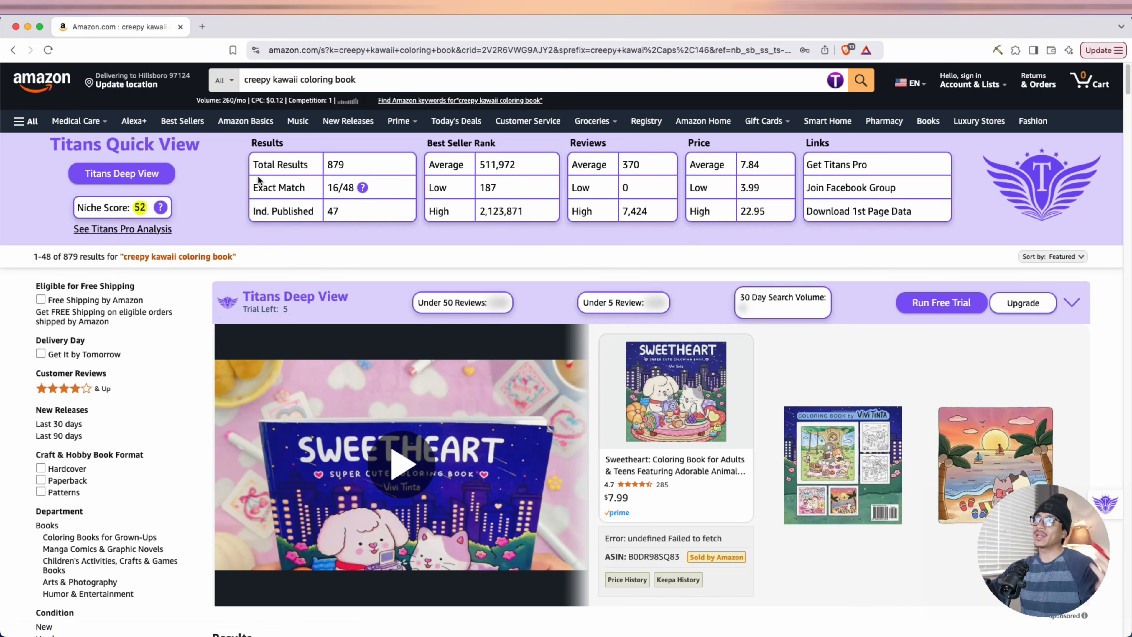
drag(258, 164, 346, 166)
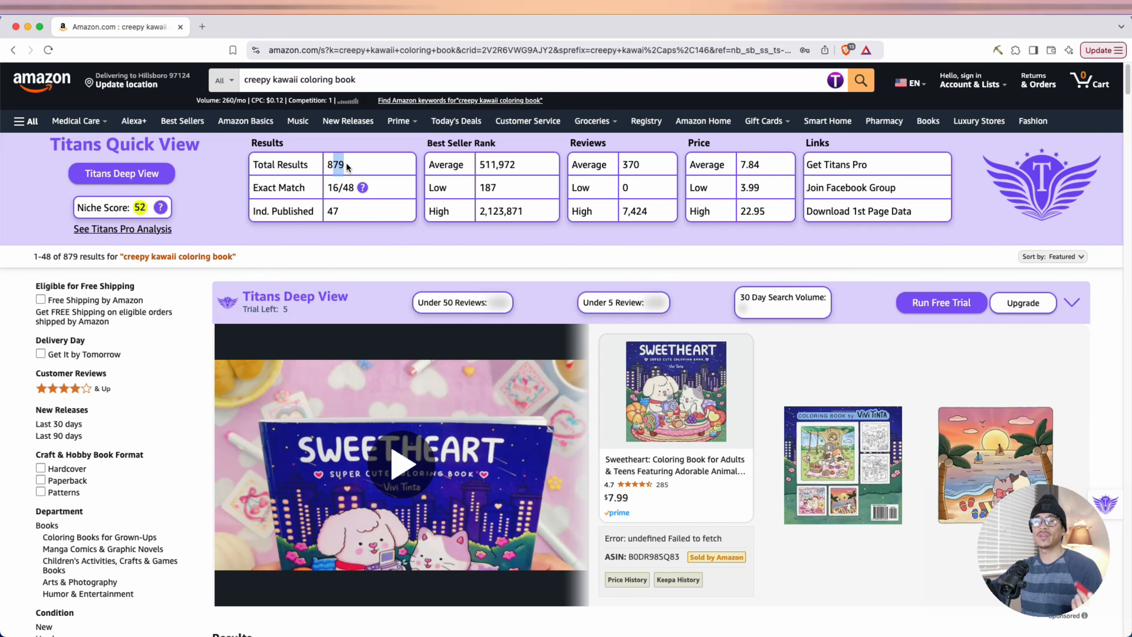
click(347, 166)
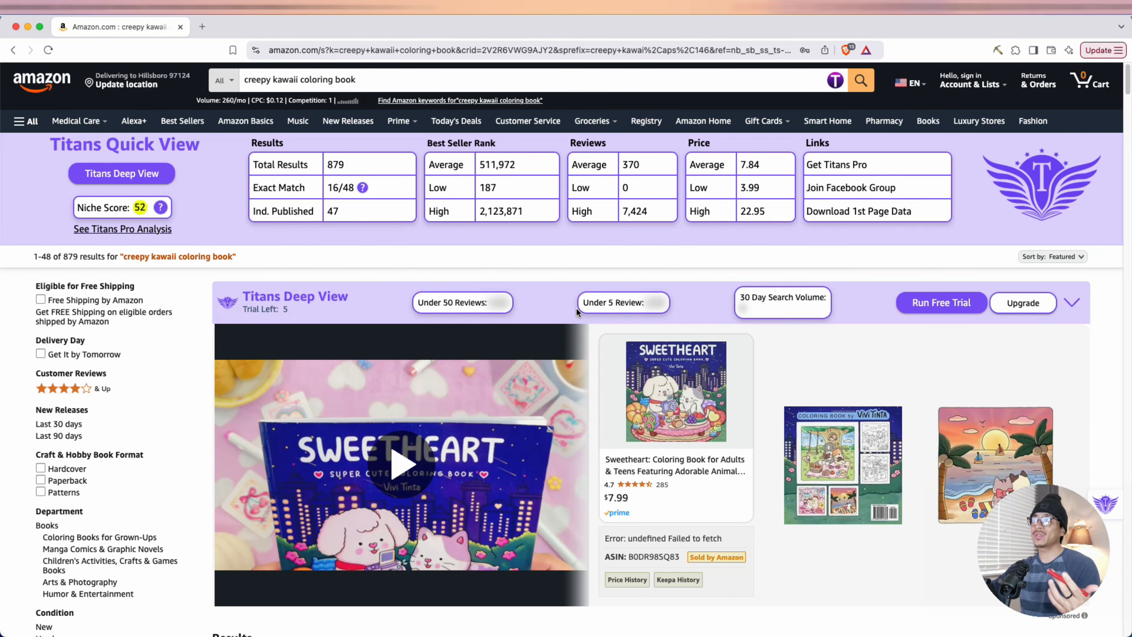
scroll(604, 334, down, 5)
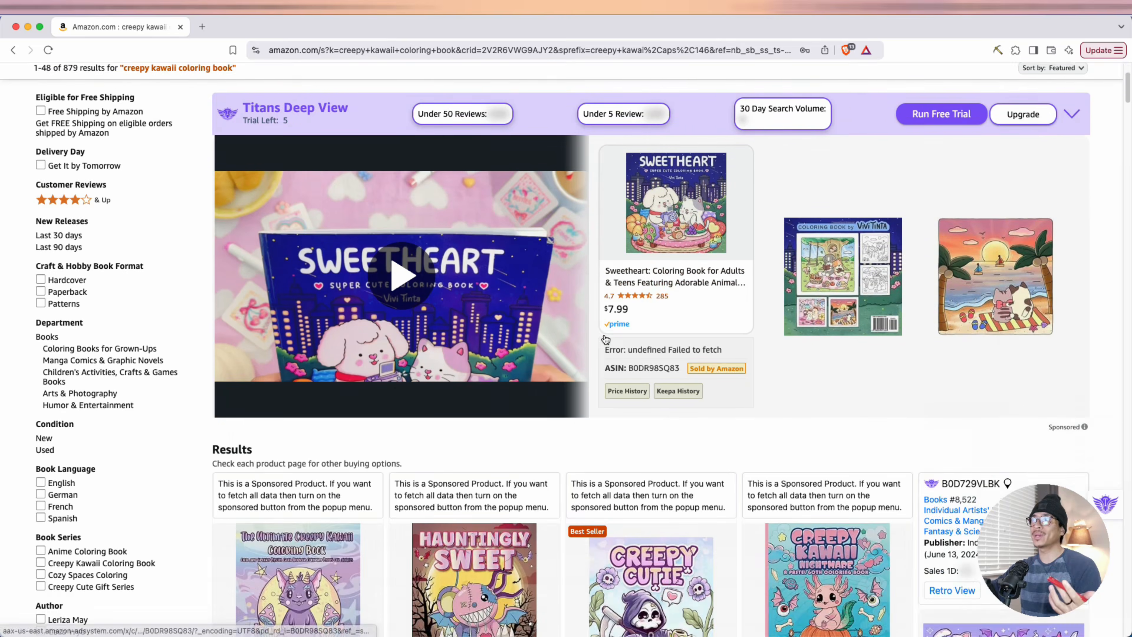
scroll(605, 339, up, 5)
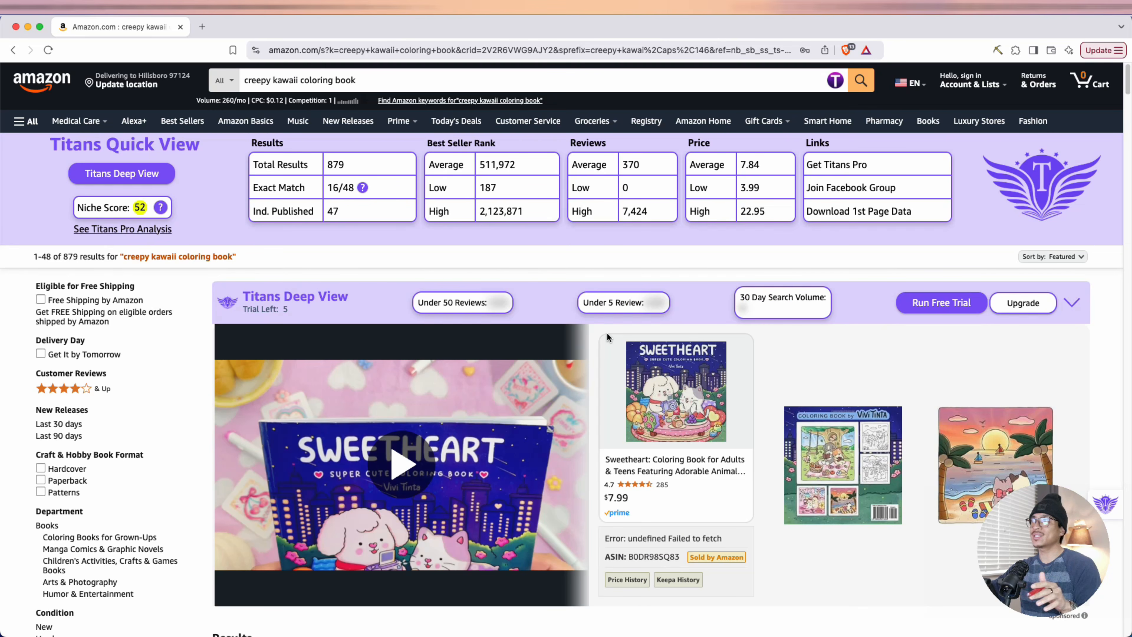
scroll(606, 334, down, 5)
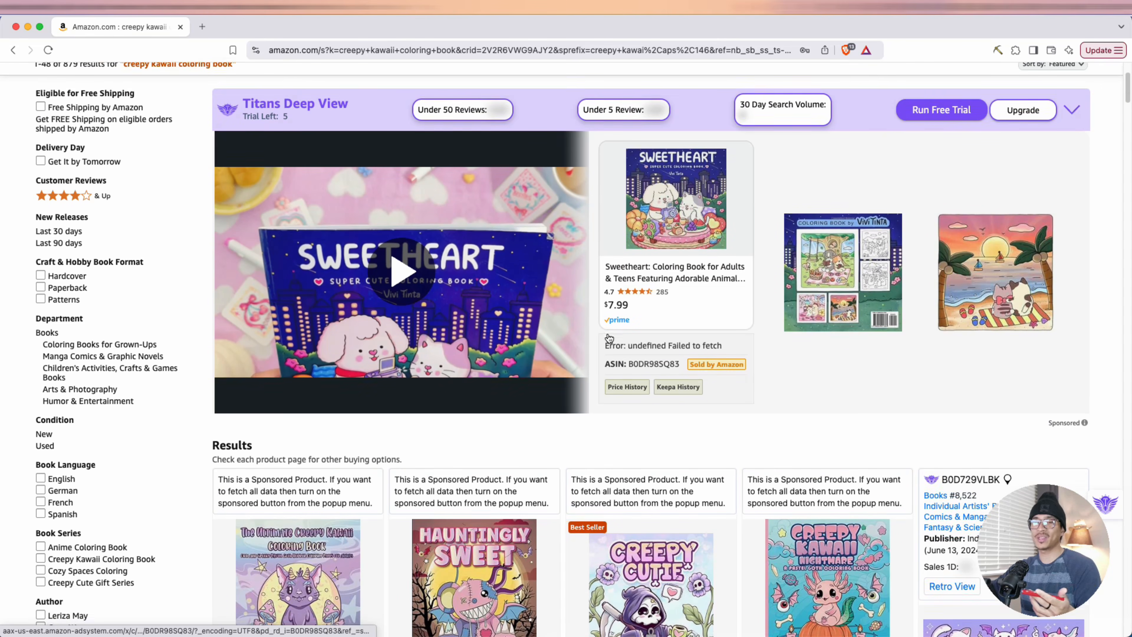
scroll(609, 337, down, 2)
scroll(606, 337, up, 7)
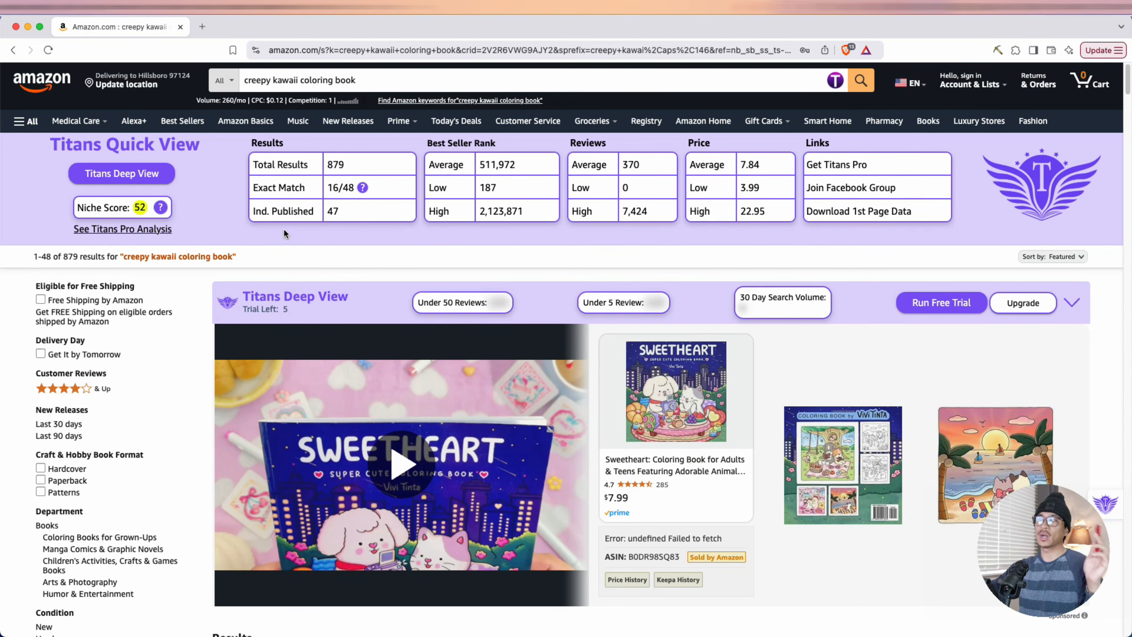
Check the exact match and independently published figures in the Titans Quick View summary
drag(252, 189, 352, 187)
click(361, 240)
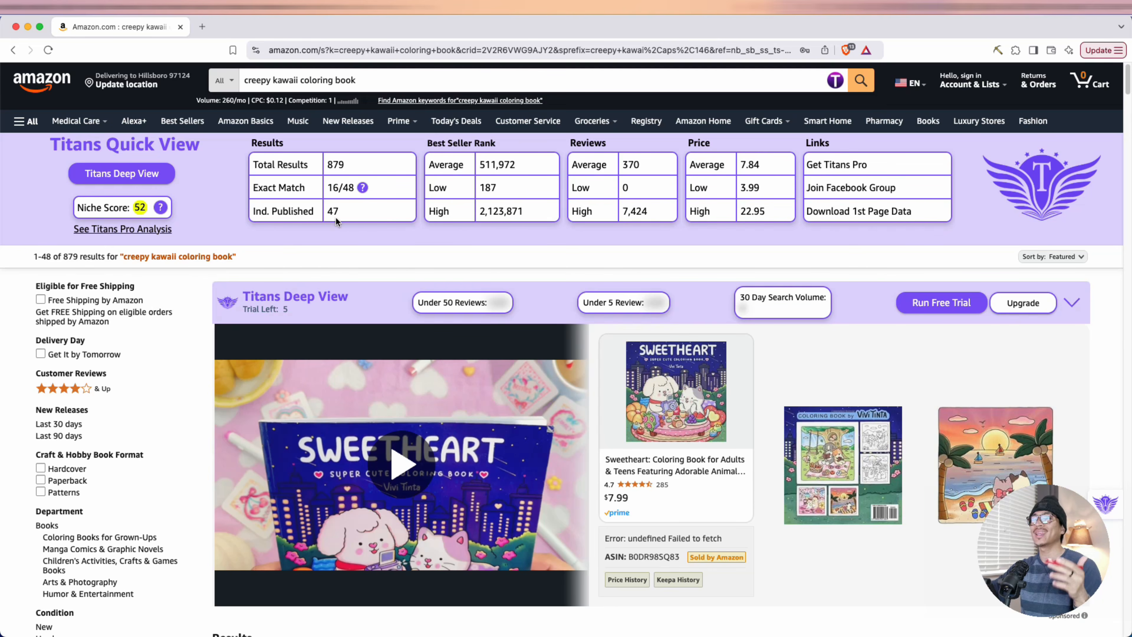
drag(254, 212, 310, 211)
click(311, 211)
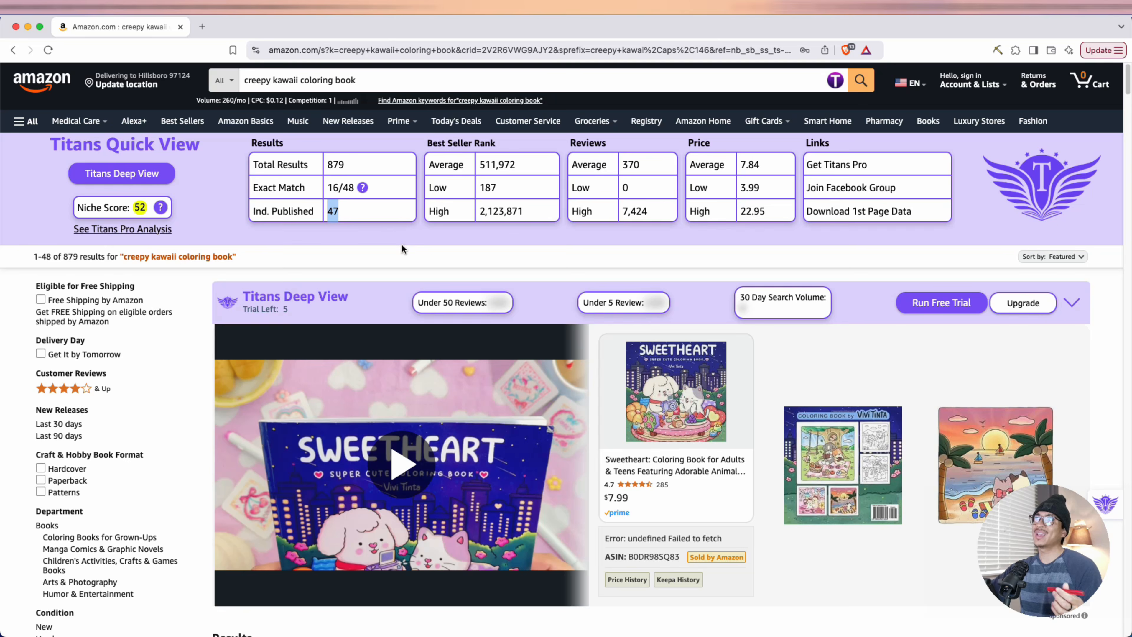
Check the average best seller rank, average reviews and average price in the Titans Quick View summary
click(443, 161)
drag(477, 167, 641, 168)
click(642, 165)
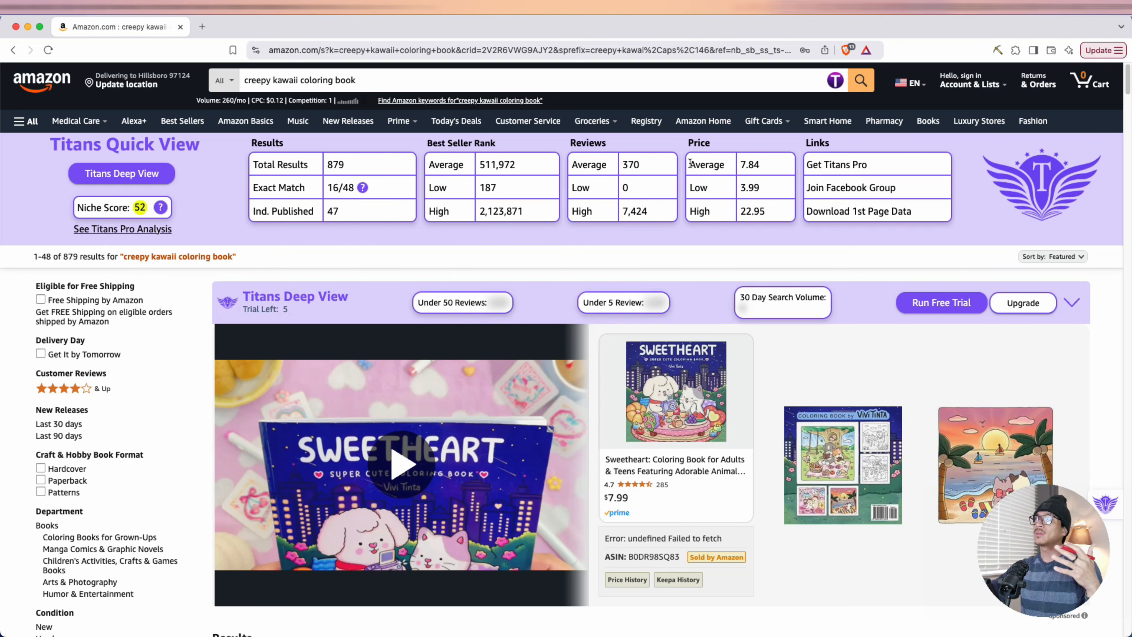
drag(690, 165, 761, 167)
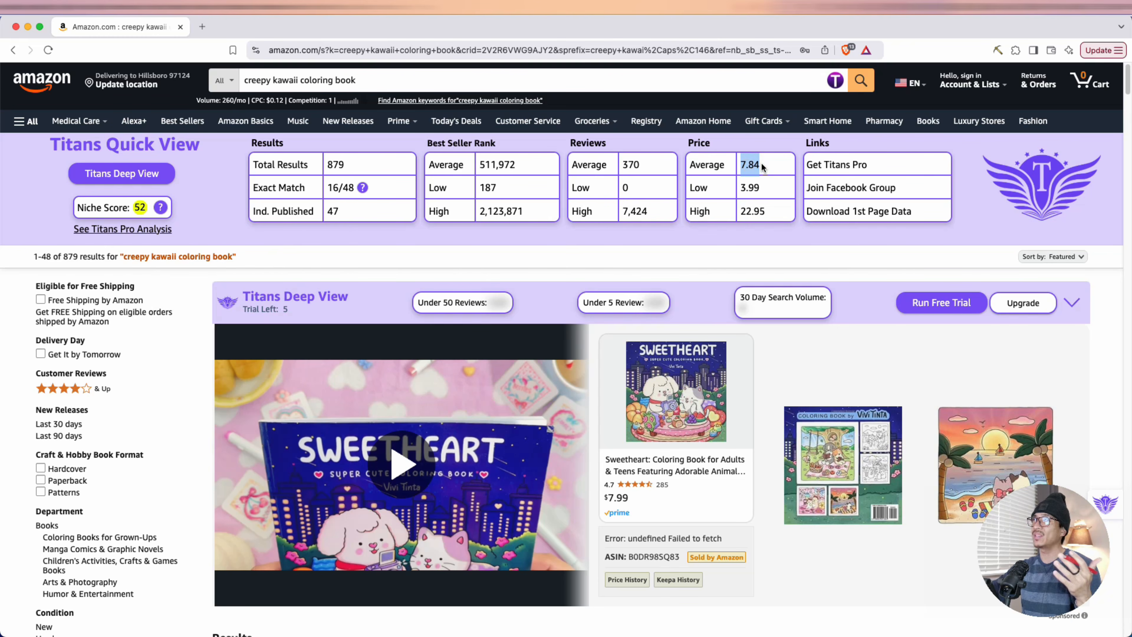
click(760, 167)
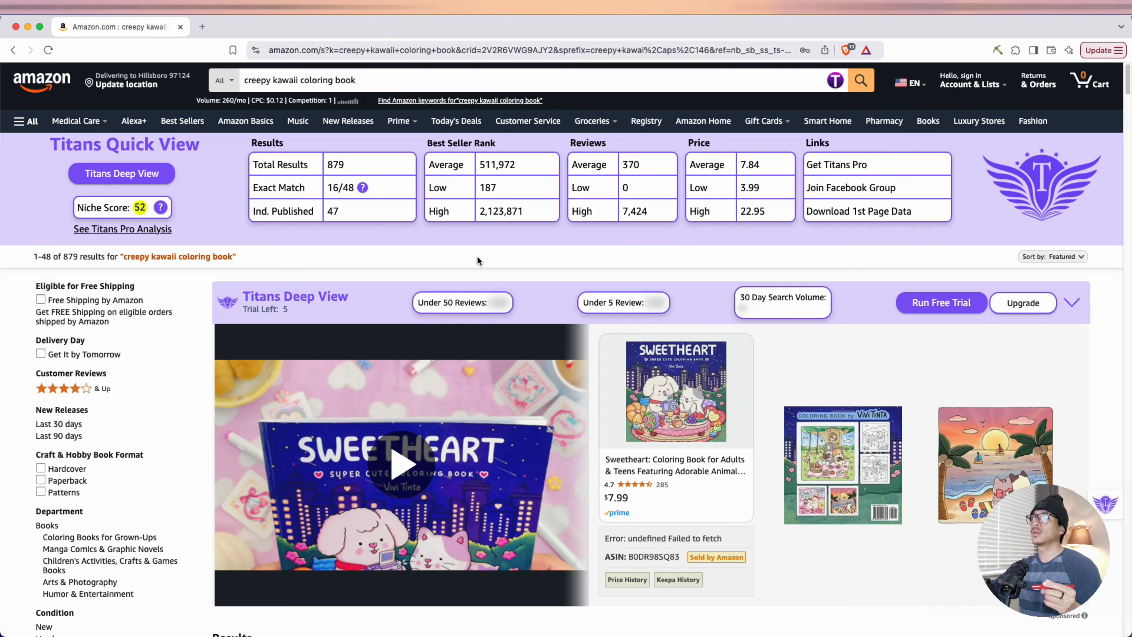
Inspect the publisher and best sellers rank in the product details of the Creepy Kawaii Bold And Easy Coloring Book
scroll(528, 246, down, 3)
scroll(527, 250, down, 10)
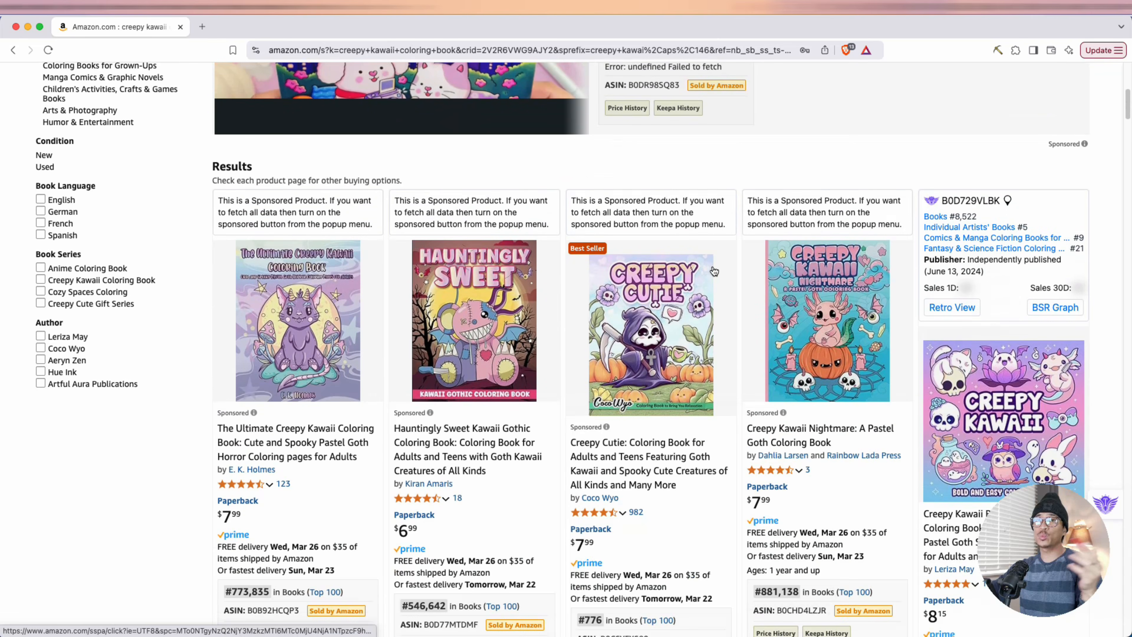
mouse_move(710, 273)
scroll(711, 273, down, 1)
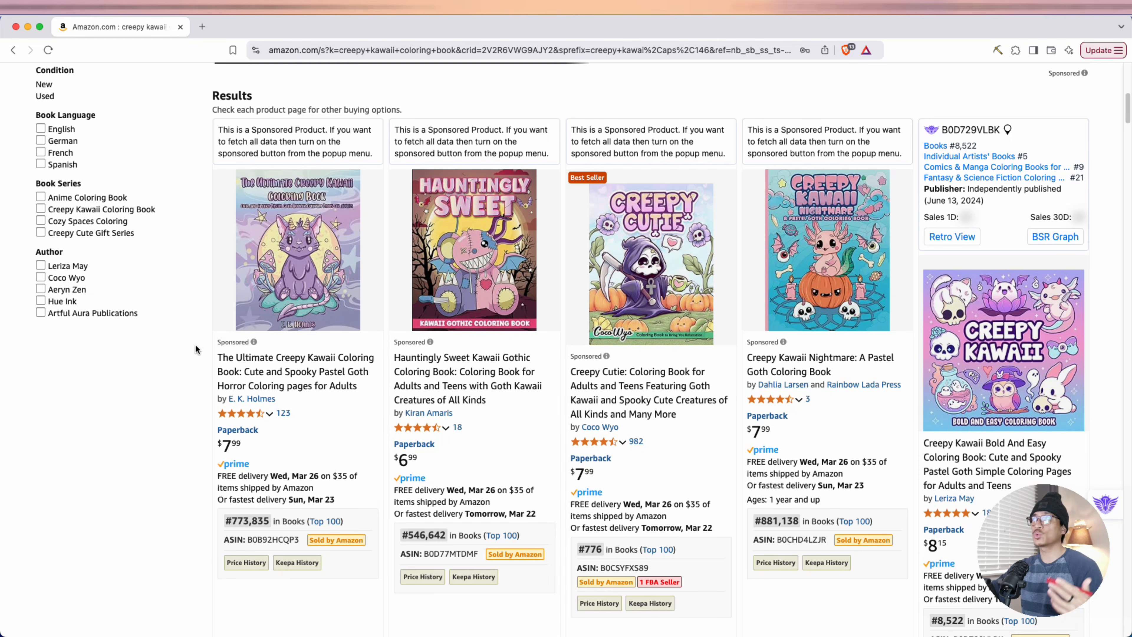
scroll(213, 351, down, 4)
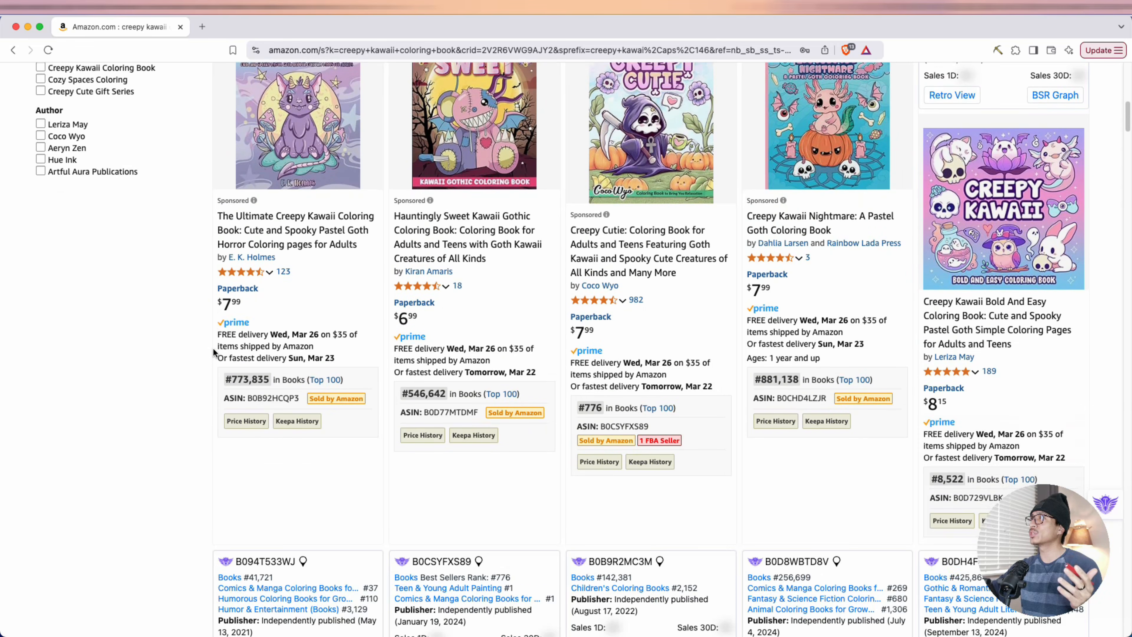
scroll(213, 351, down, 2)
mouse_move(1047, 147)
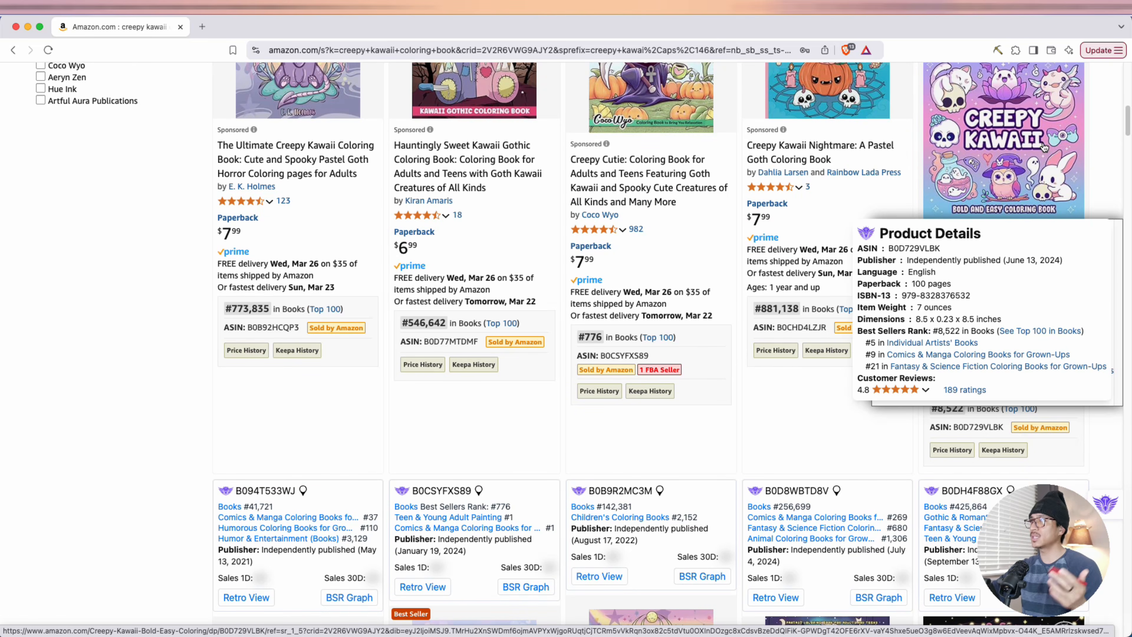
drag(882, 262, 972, 257)
click(973, 260)
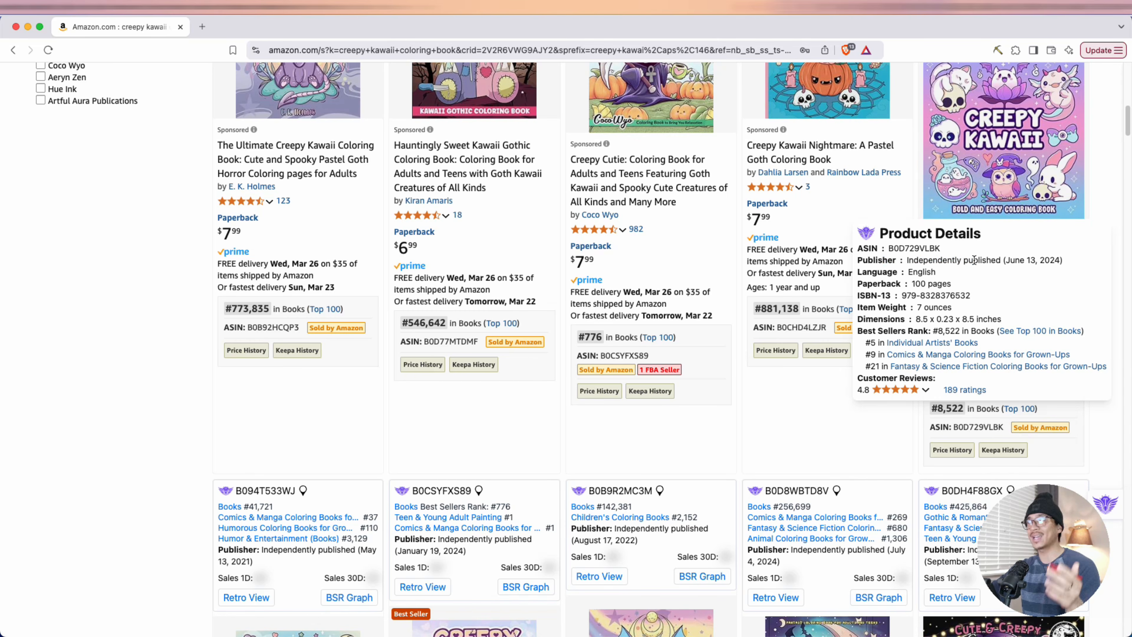
drag(861, 329, 958, 327)
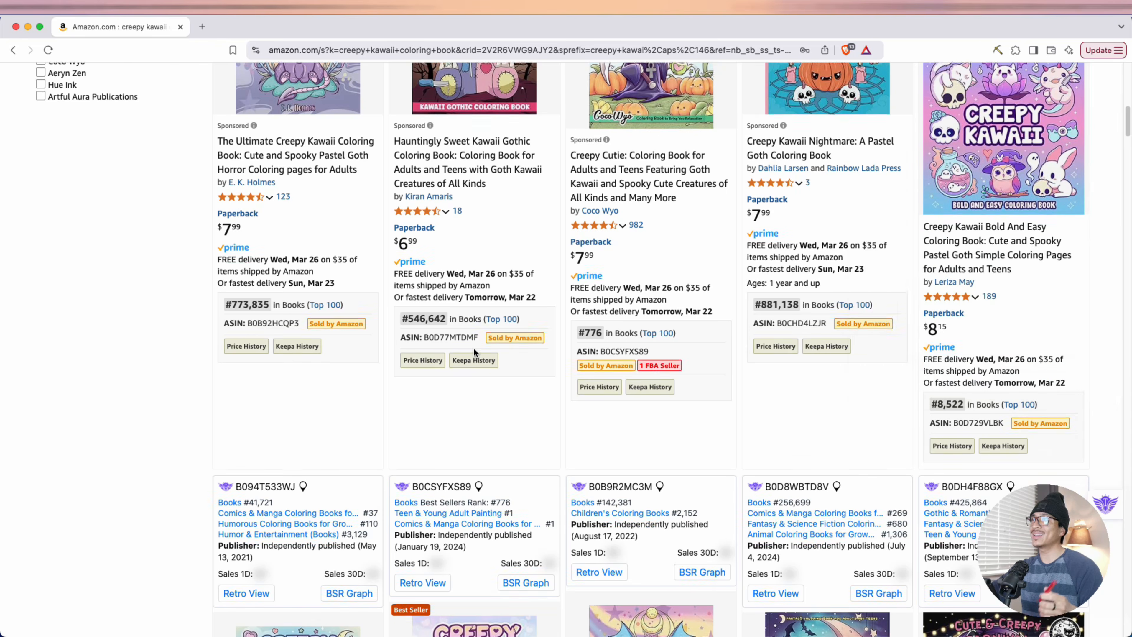
Inspect the publisher and best sellers rank in the product details of the Creepy Kawaii Pastel Goth Coloring Book with the unicorn cover
scroll(214, 339, down, 10)
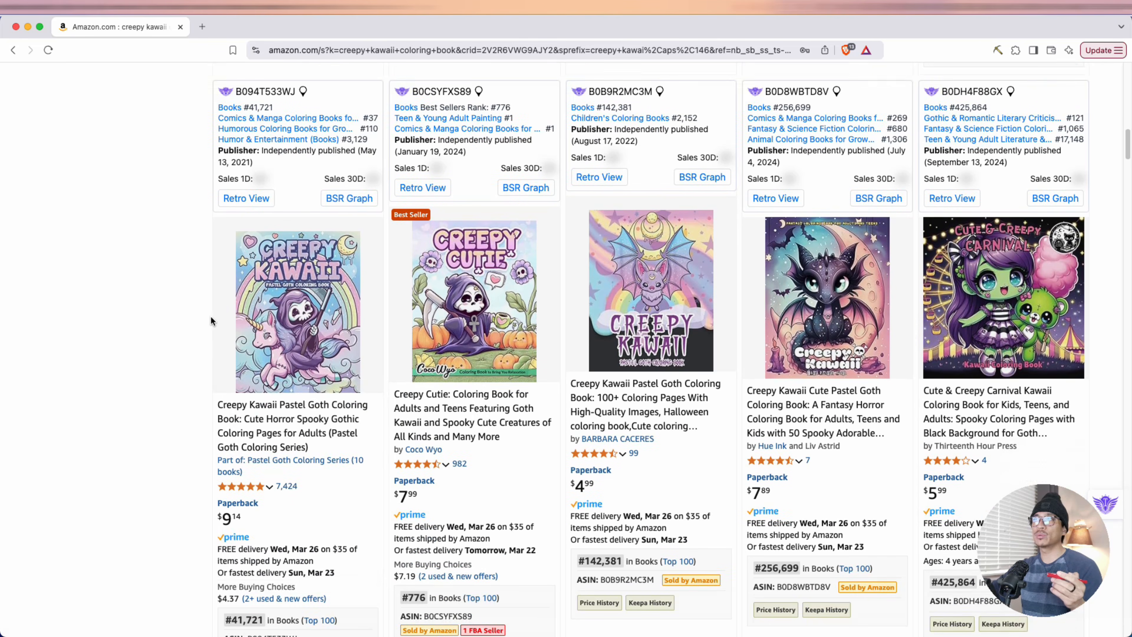
mouse_move(290, 246)
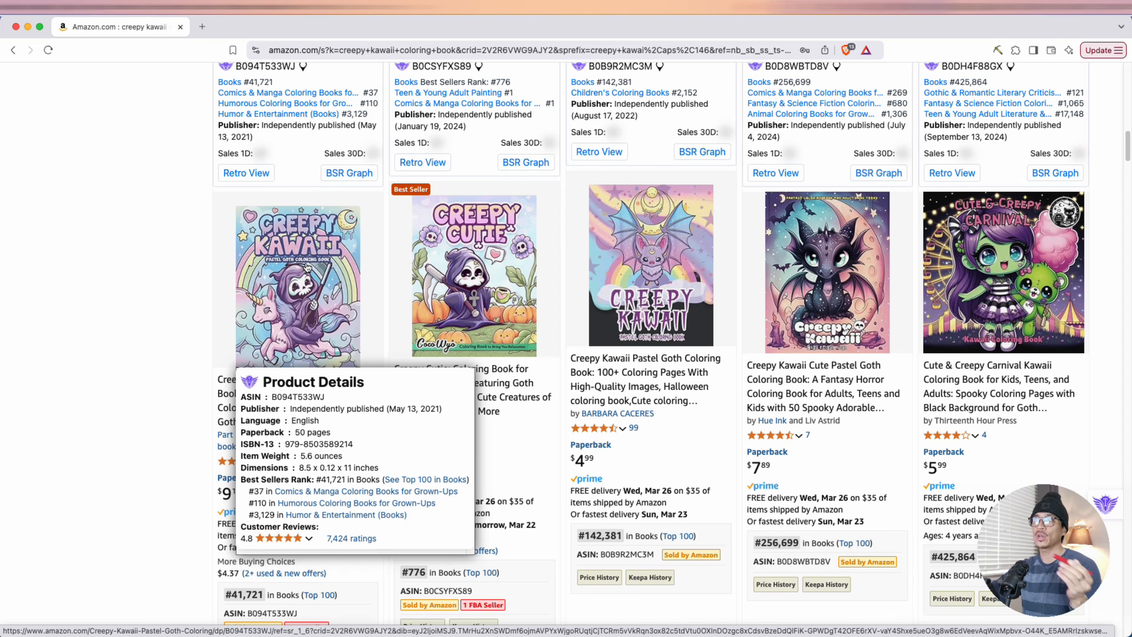
drag(296, 408, 366, 404)
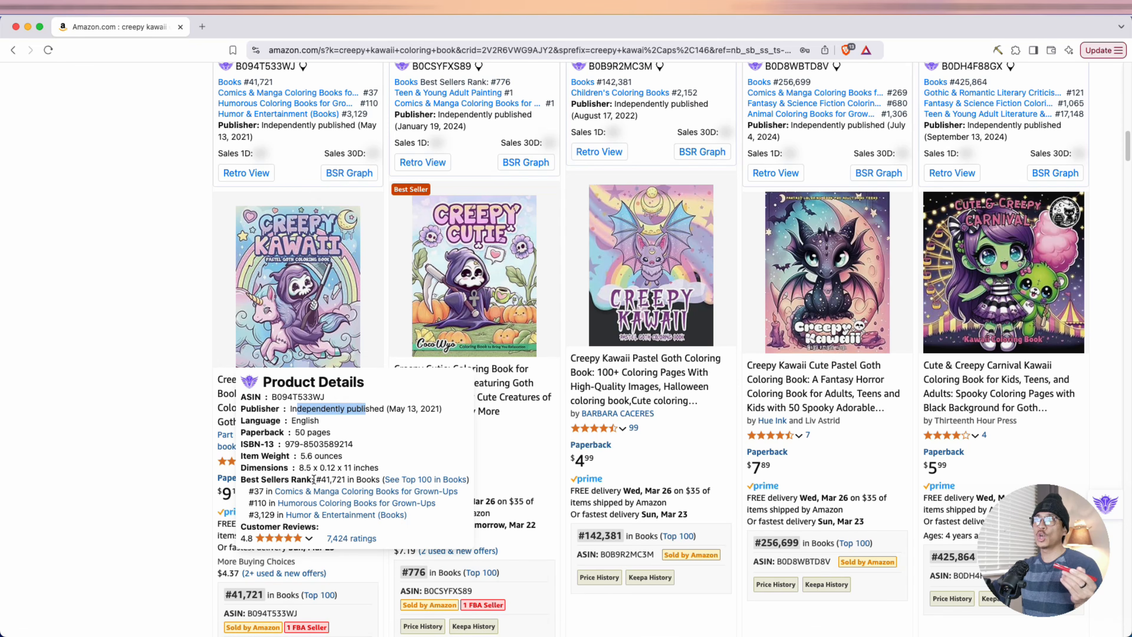
drag(313, 479, 382, 476)
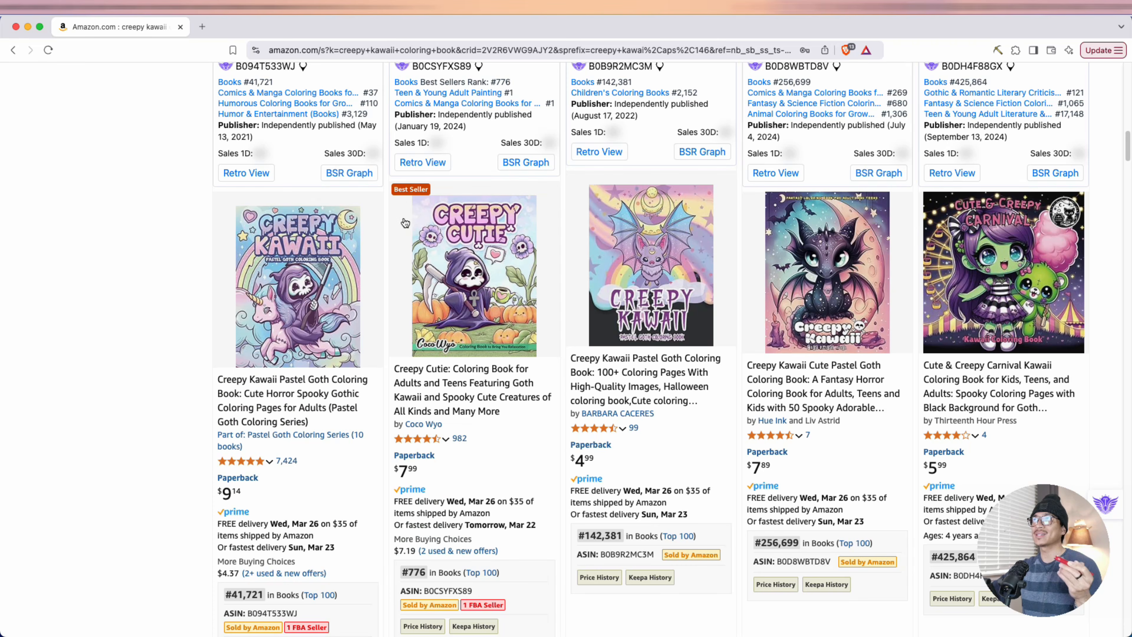
Inspect the publisher and best sellers rank in the product details of the Creepy Cutie coloring book
mouse_move(443, 257)
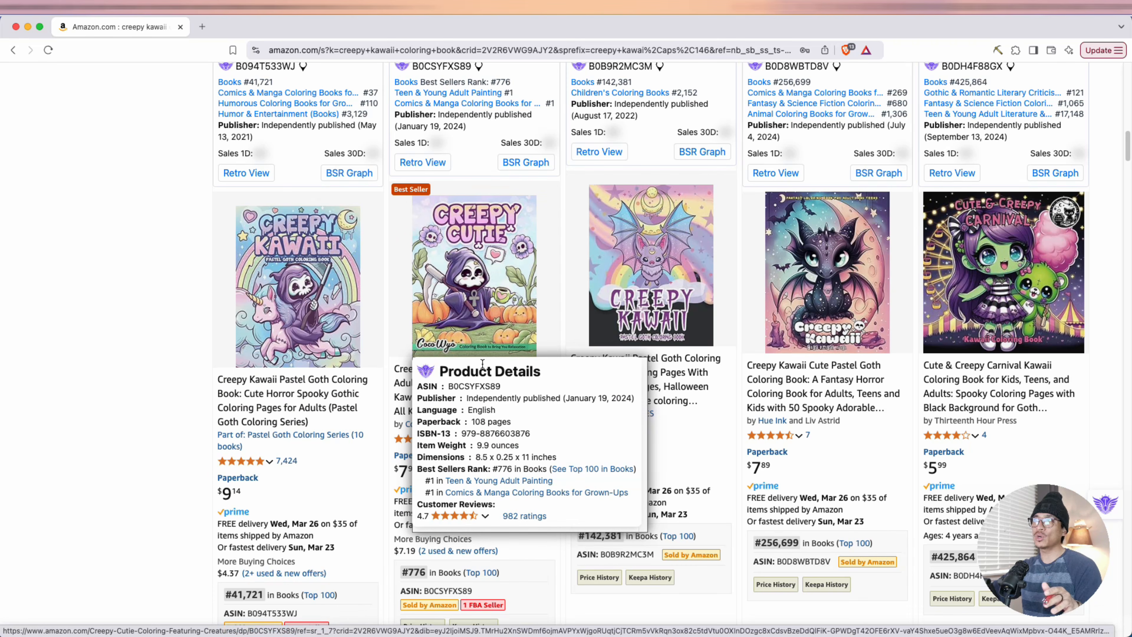
drag(478, 397, 554, 396)
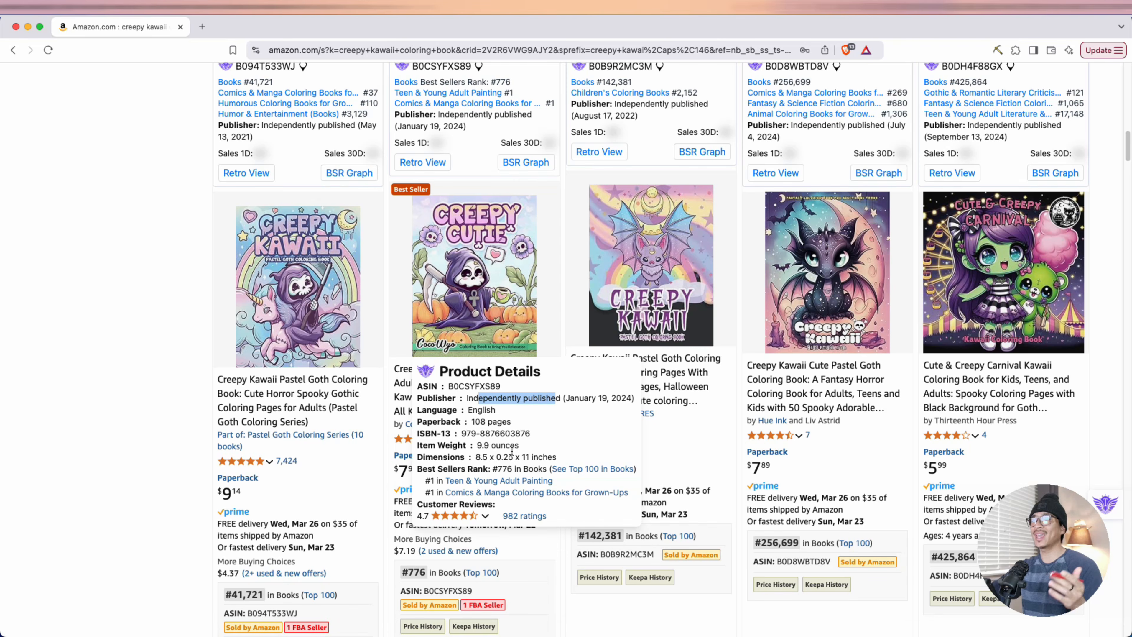
drag(496, 468, 505, 468)
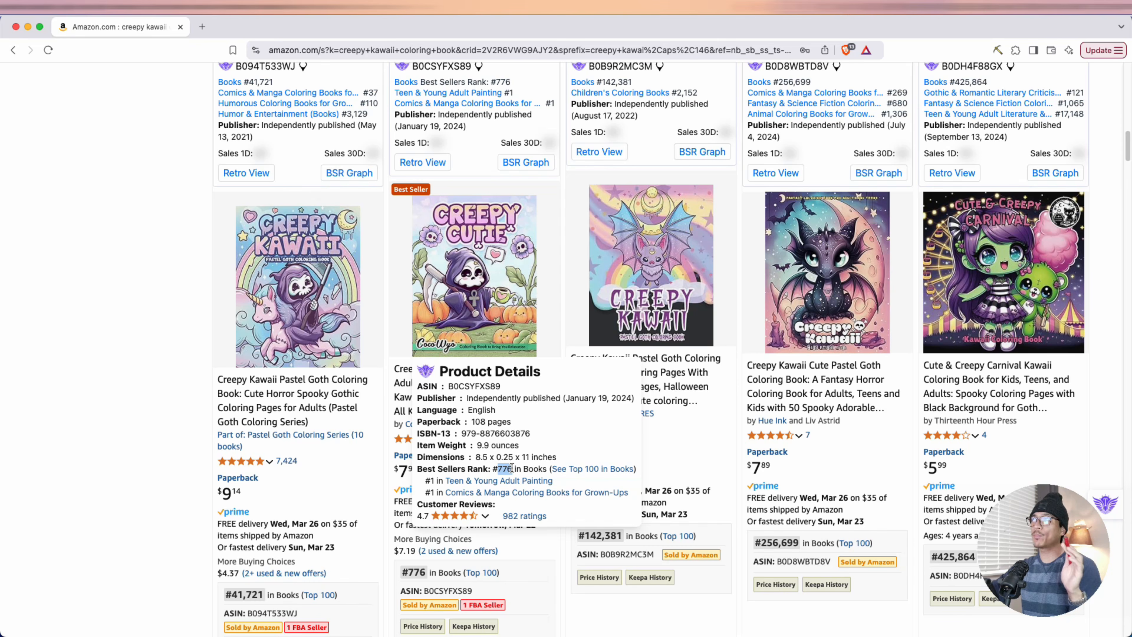
Inspect the publisher and best sellers rank in the product details of the pastel goth bat-cover book and the baby-dragon-cover book
mouse_move(652, 313)
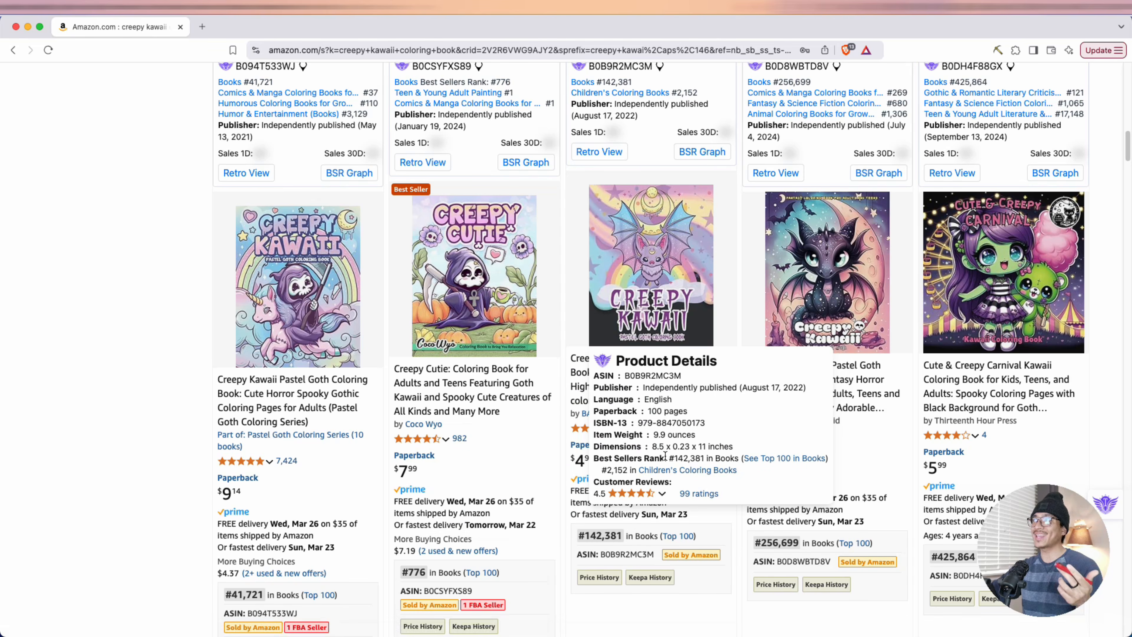
drag(668, 457, 702, 452)
mouse_move(801, 289)
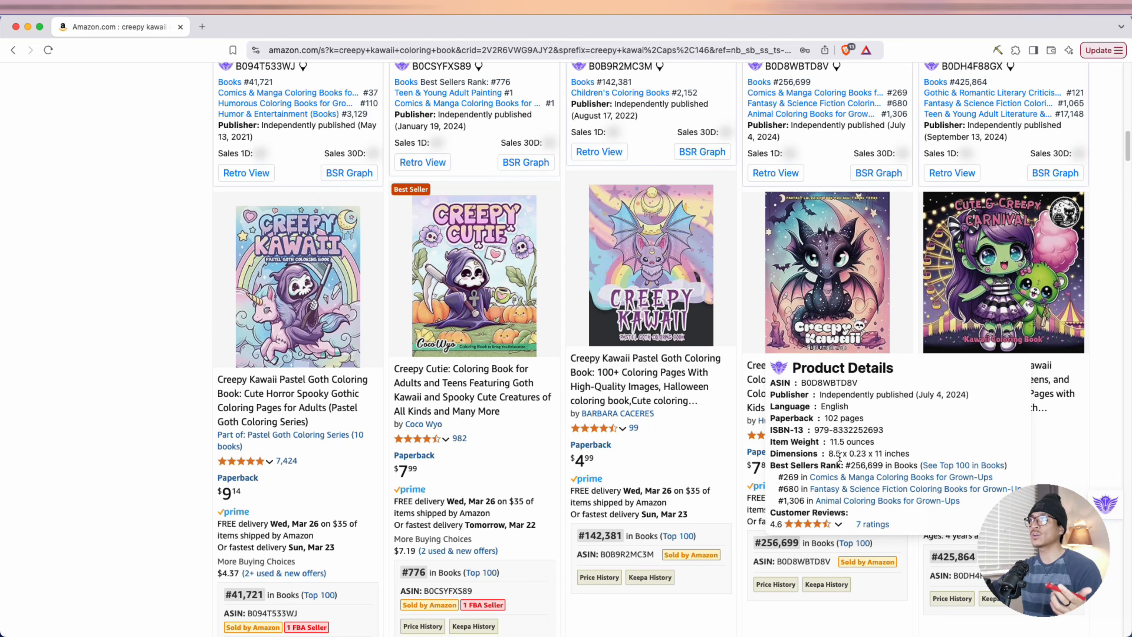
Find the sponsored "More Coloring Books for Grown-Ups" section in the results and highlight its heading
scroll(840, 457, down, 10)
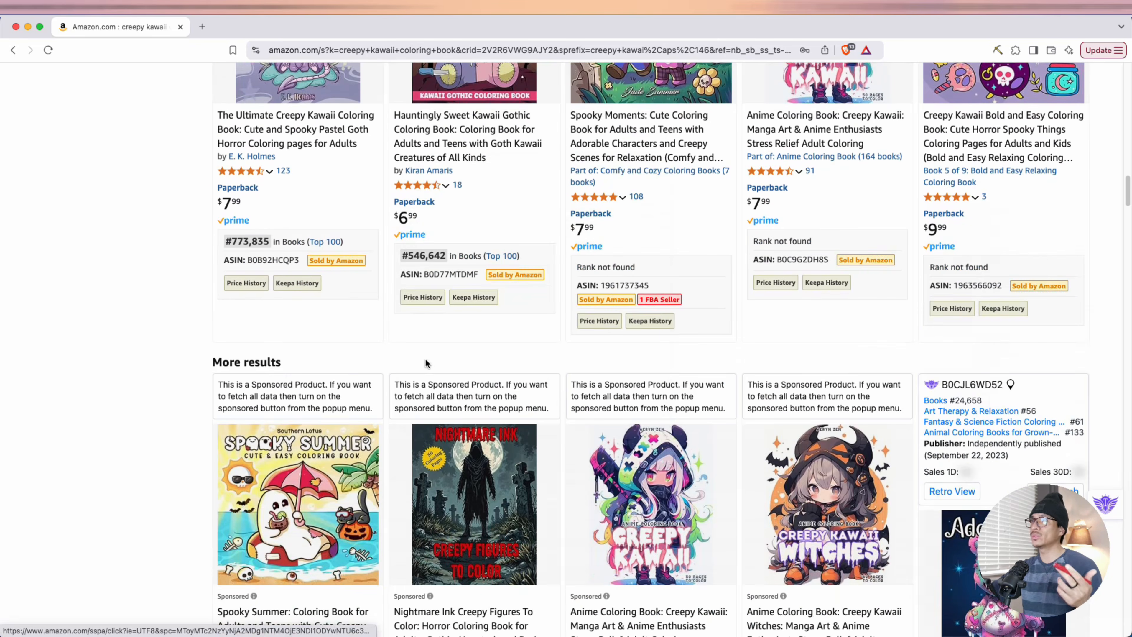
scroll(425, 360, up, 5)
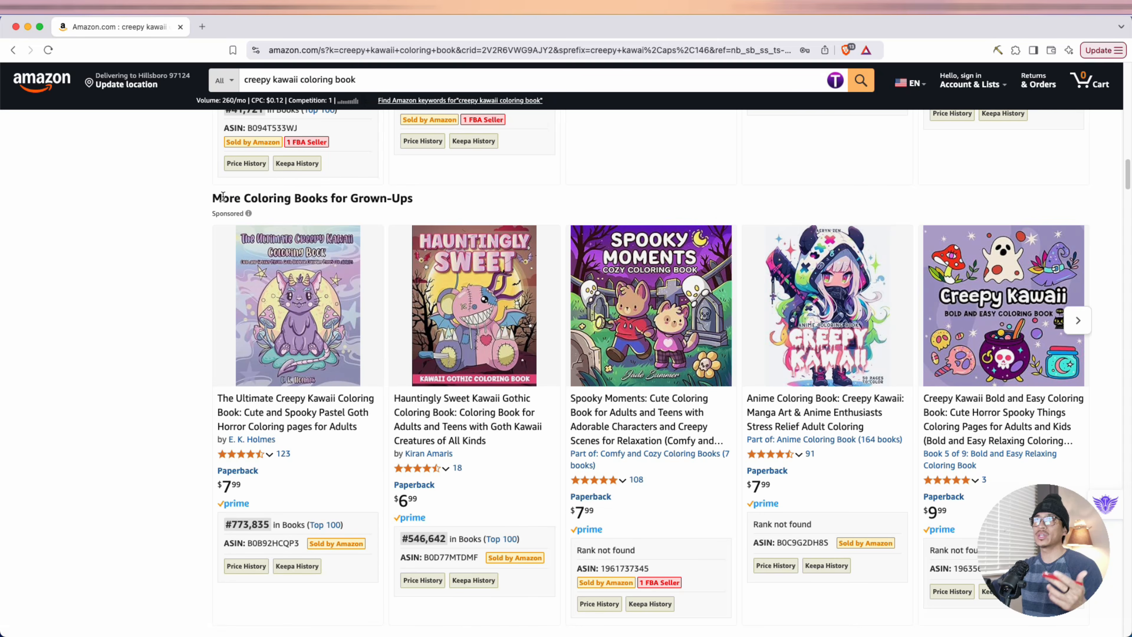
drag(223, 196, 460, 205)
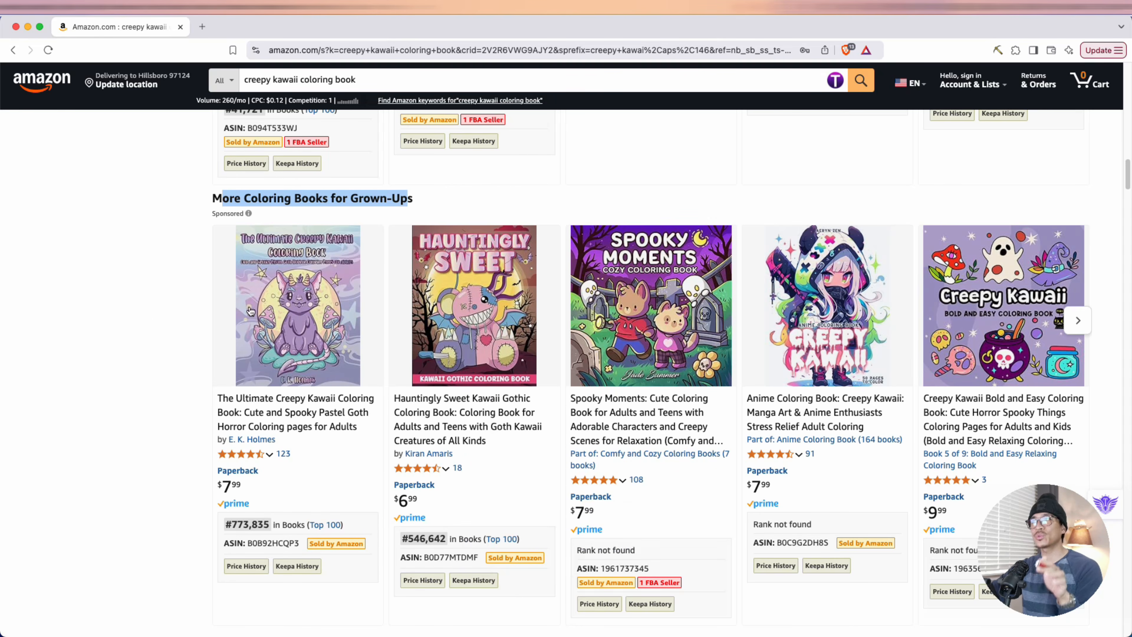
Look through the first row of "More results" and inspect the product details of the Adorable Creepy Coloring Book
scroll(146, 318, down, 8)
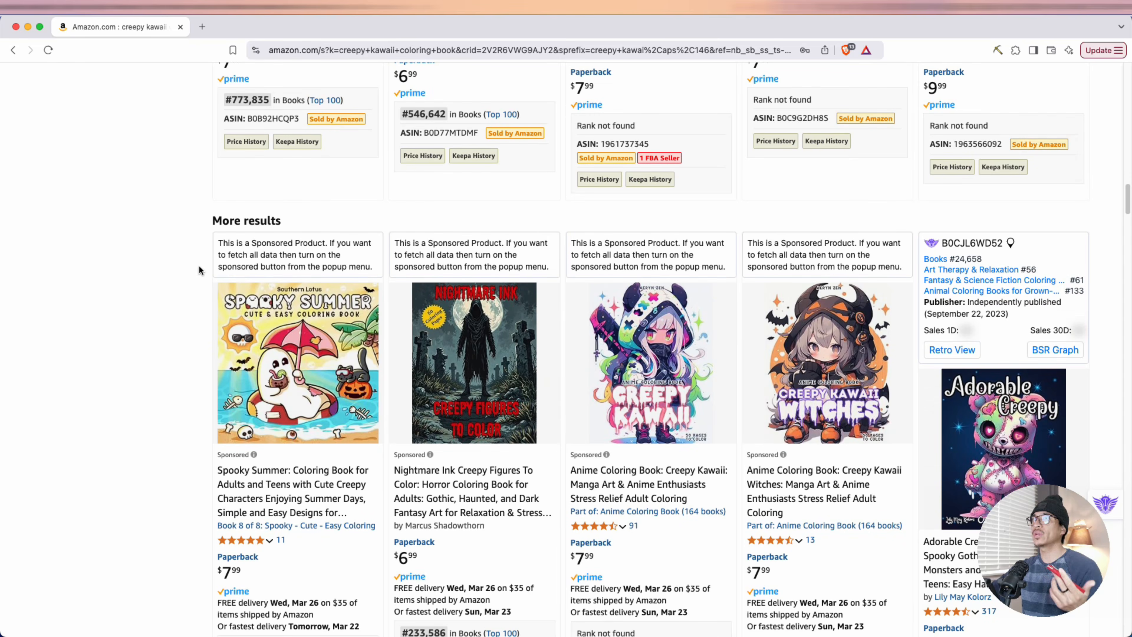
scroll(773, 281, down, 5)
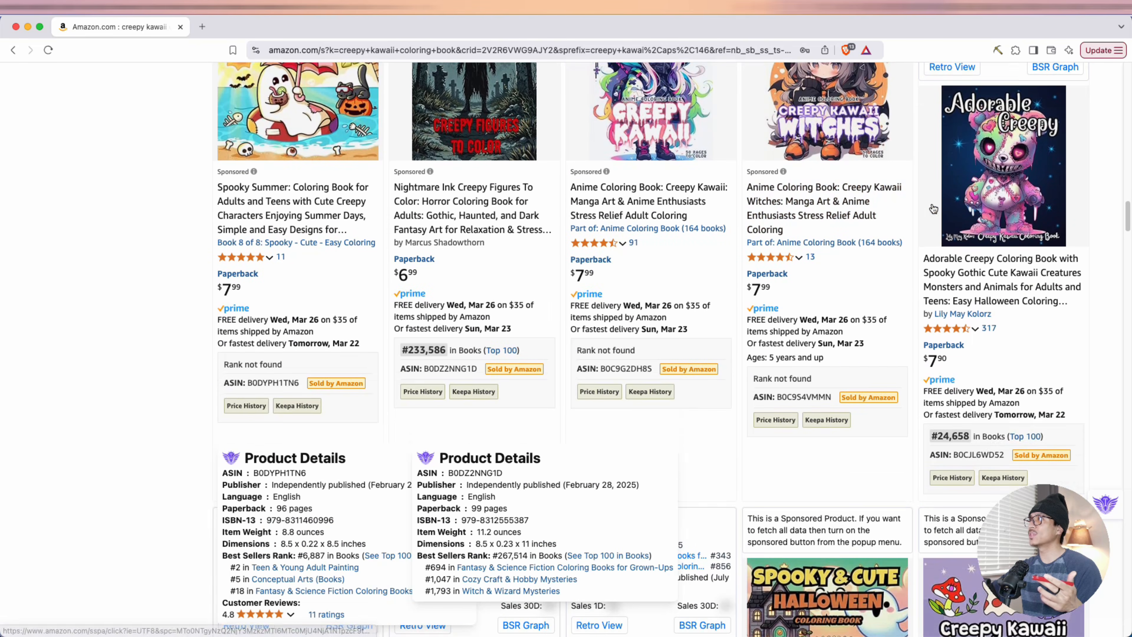
mouse_move(1002, 191)
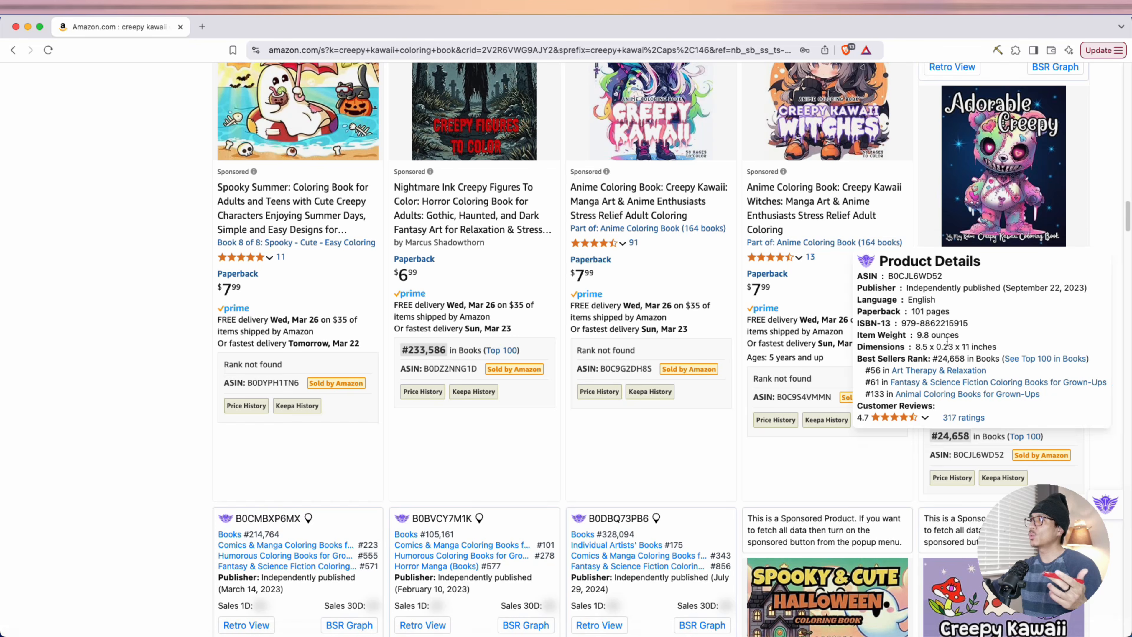
Inspect the product details of the Creepy Kawaii Collection, Horror Kawaii and Bold and Easy Creepy Cutie coloring books
scroll(74, 434, down, 8)
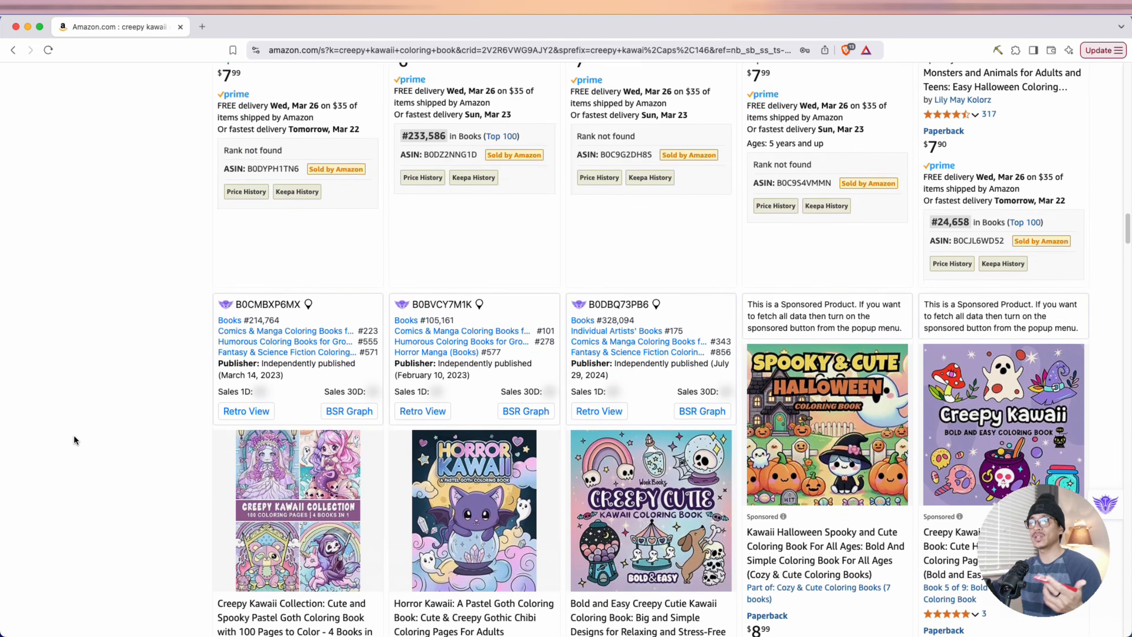
scroll(73, 427, down, 2)
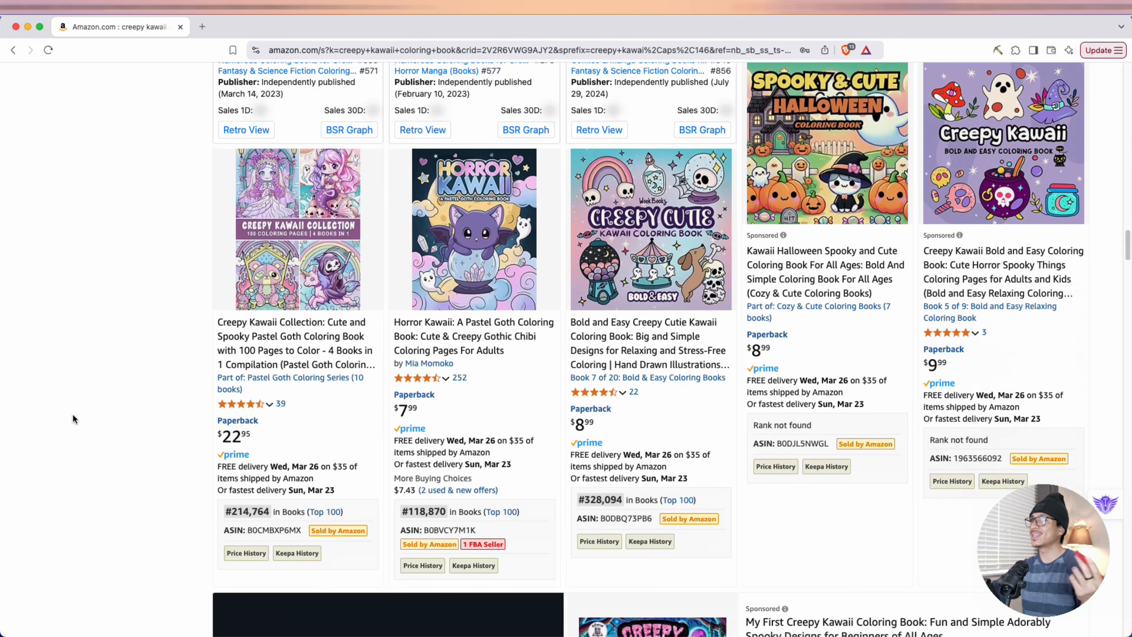
mouse_move(289, 255)
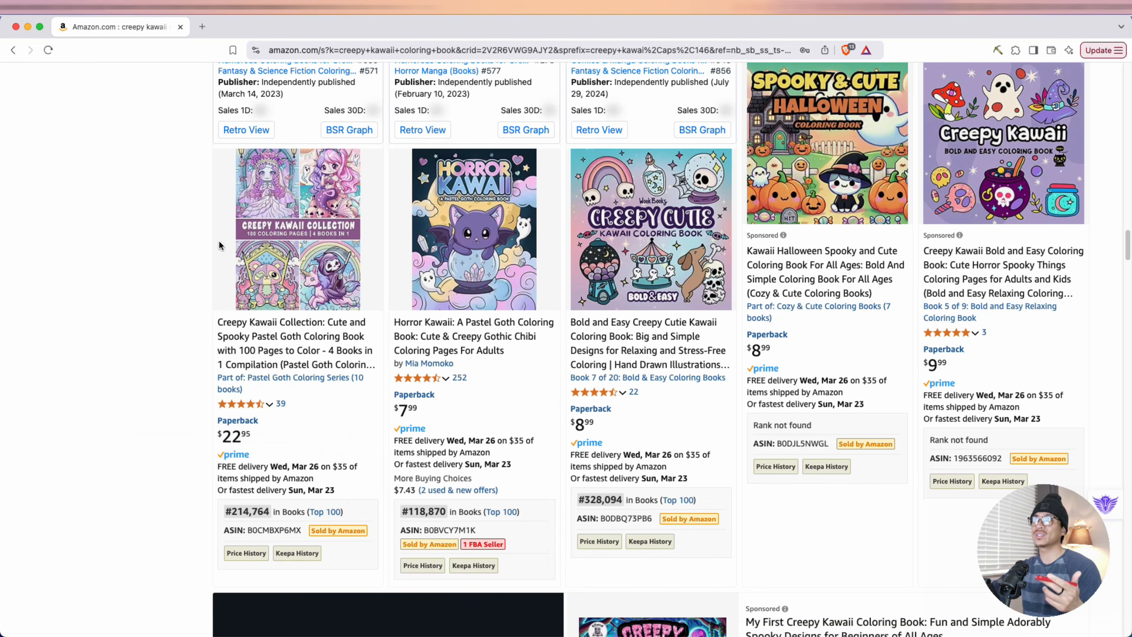
mouse_move(247, 211)
mouse_move(474, 260)
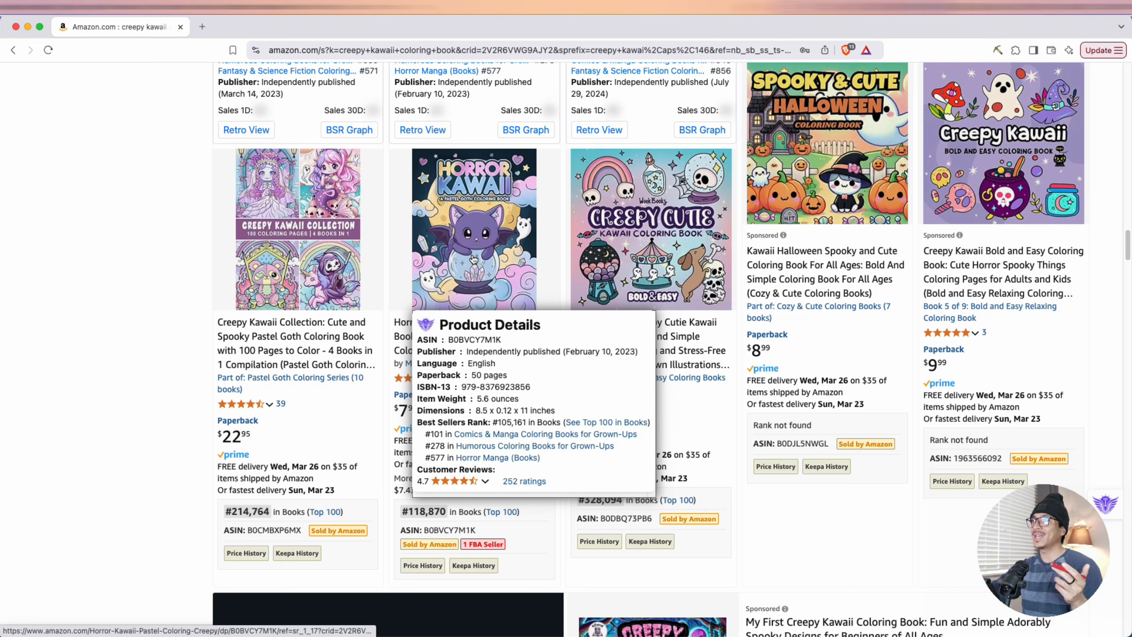
mouse_move(628, 229)
Compare publishers and best sellers ranks of further results, including the Creepy Fantasy, Creepy Cute Kawaii and Creepy Jamboree coloring books
scroll(630, 229, down, 15)
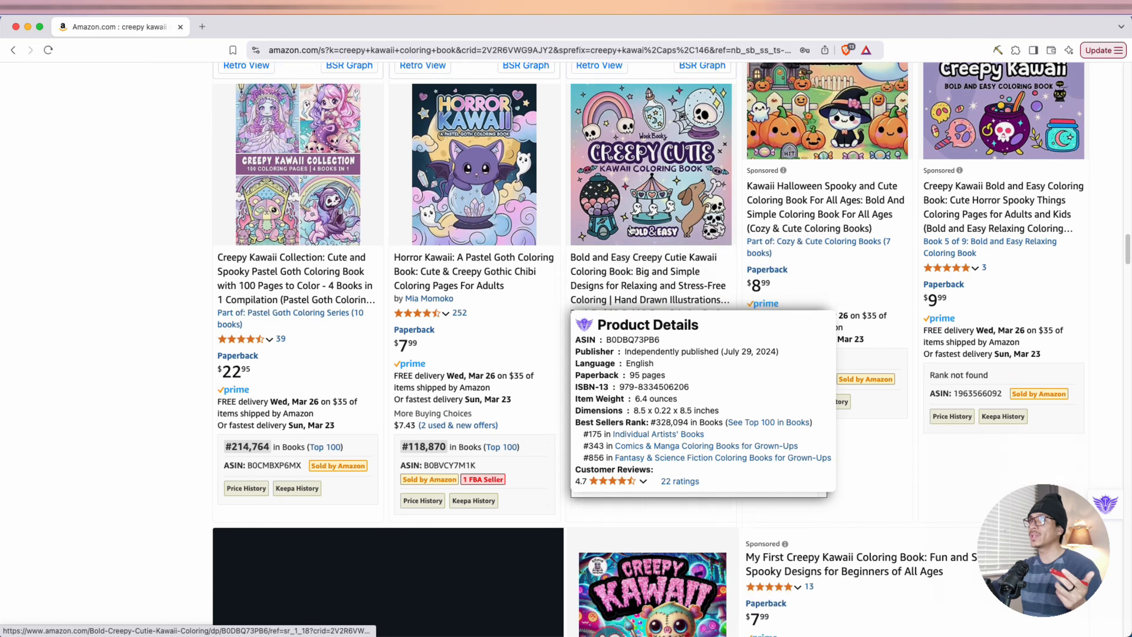
mouse_move(620, 261)
mouse_move(1022, 246)
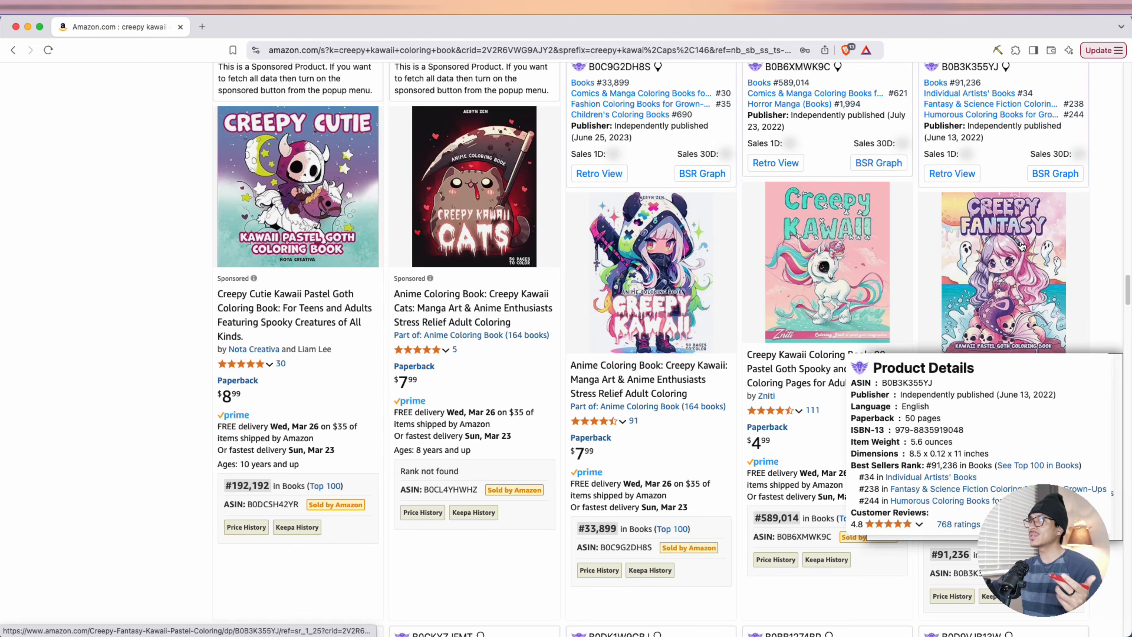
scroll(1022, 246, down, 10)
mouse_move(305, 280)
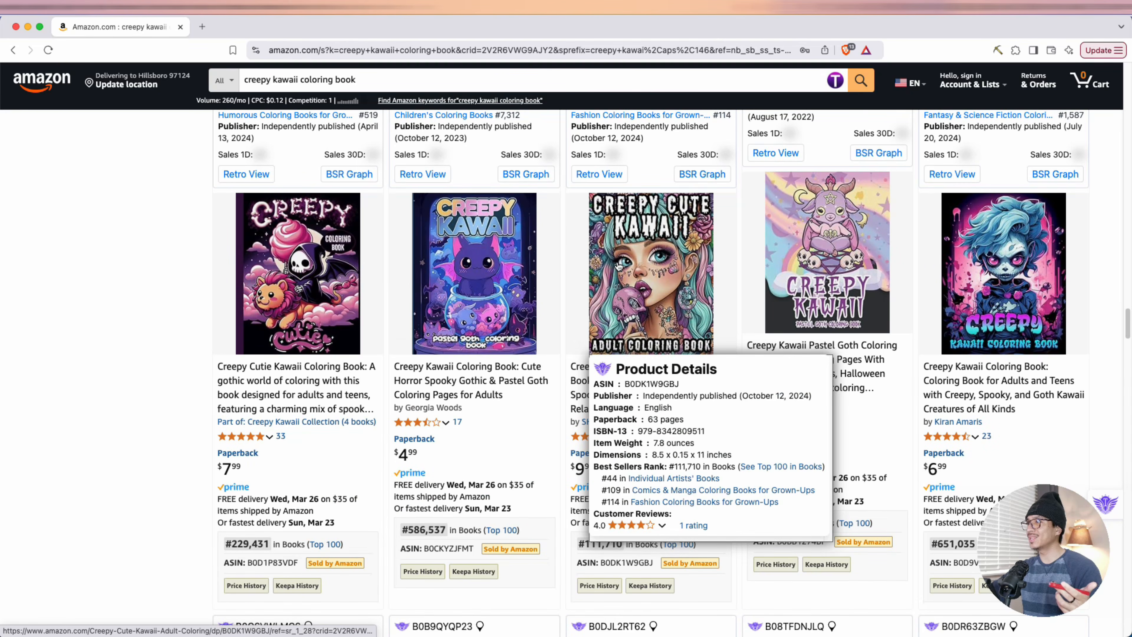
mouse_move(791, 266)
scroll(284, 222, down, 10)
mouse_move(284, 222)
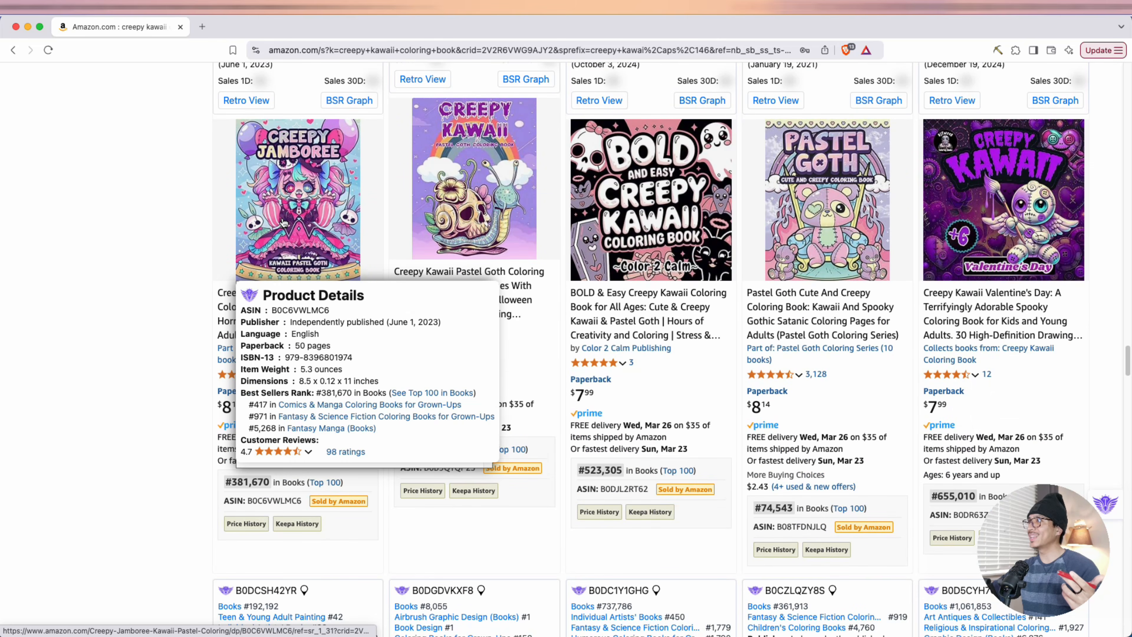
mouse_move(839, 209)
Inspect the product details of the Very Demure Very Spooky coloring book and highlight its best sellers rank
scroll(270, 258, down, 10)
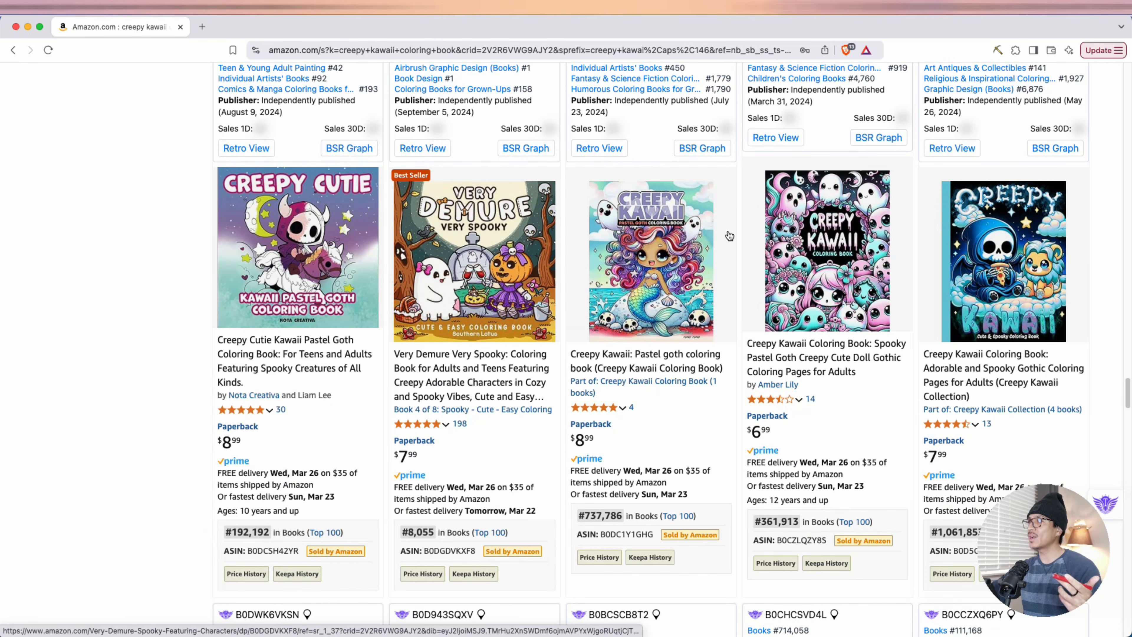
mouse_move(809, 223)
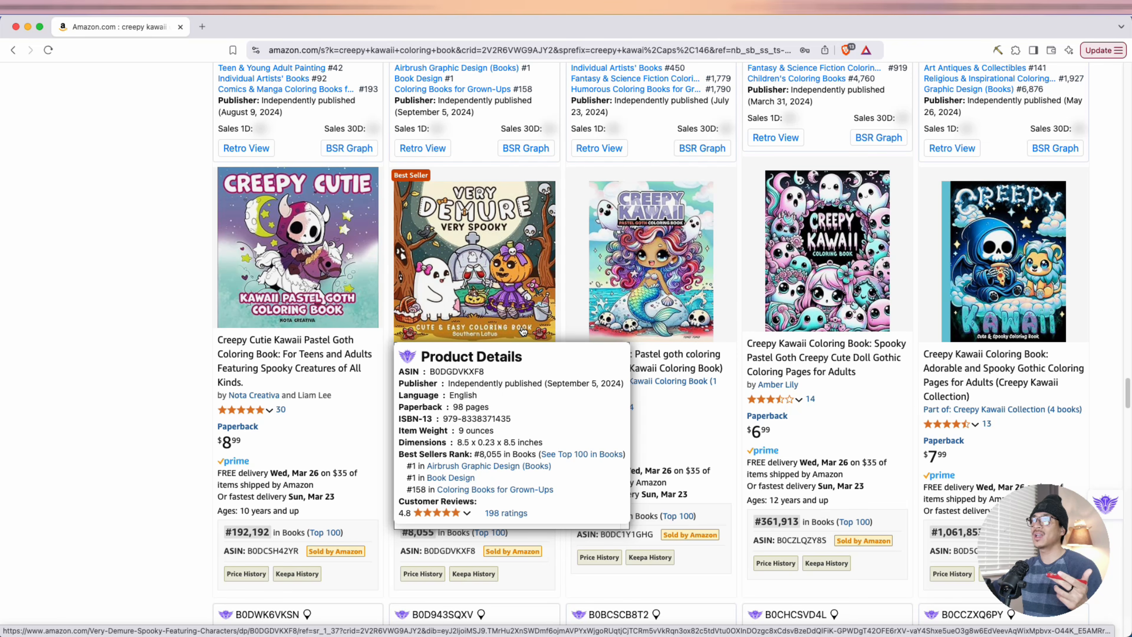
drag(479, 454, 506, 448)
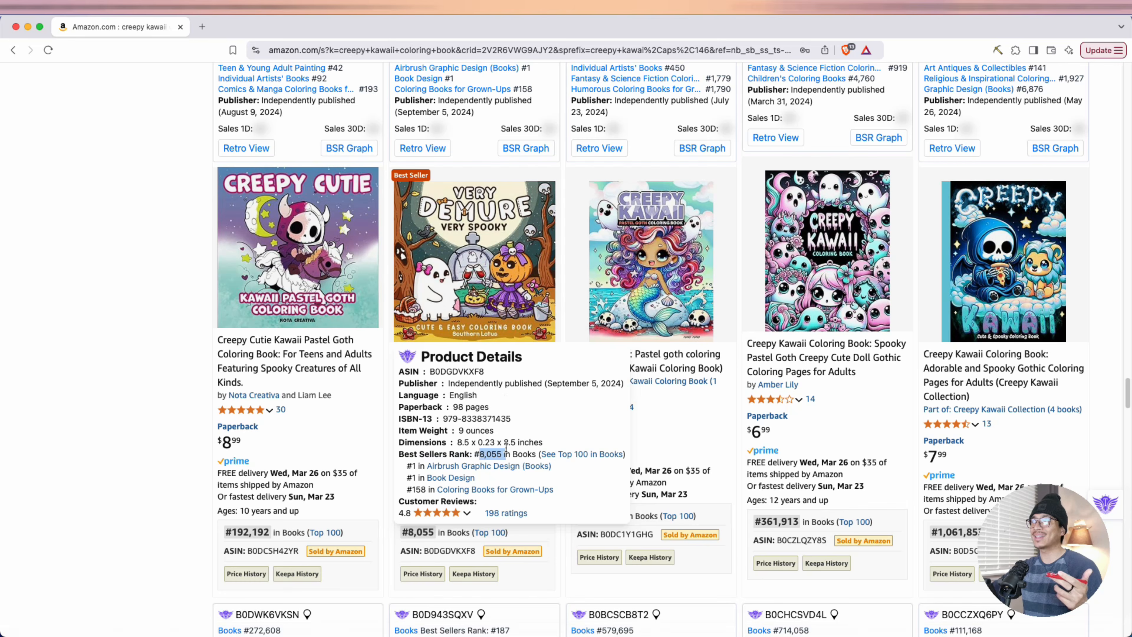
Examine the publishers and best sellers ranks of the remaining coloring books down to the related searches at the end of the results
scroll(294, 267, down, 10)
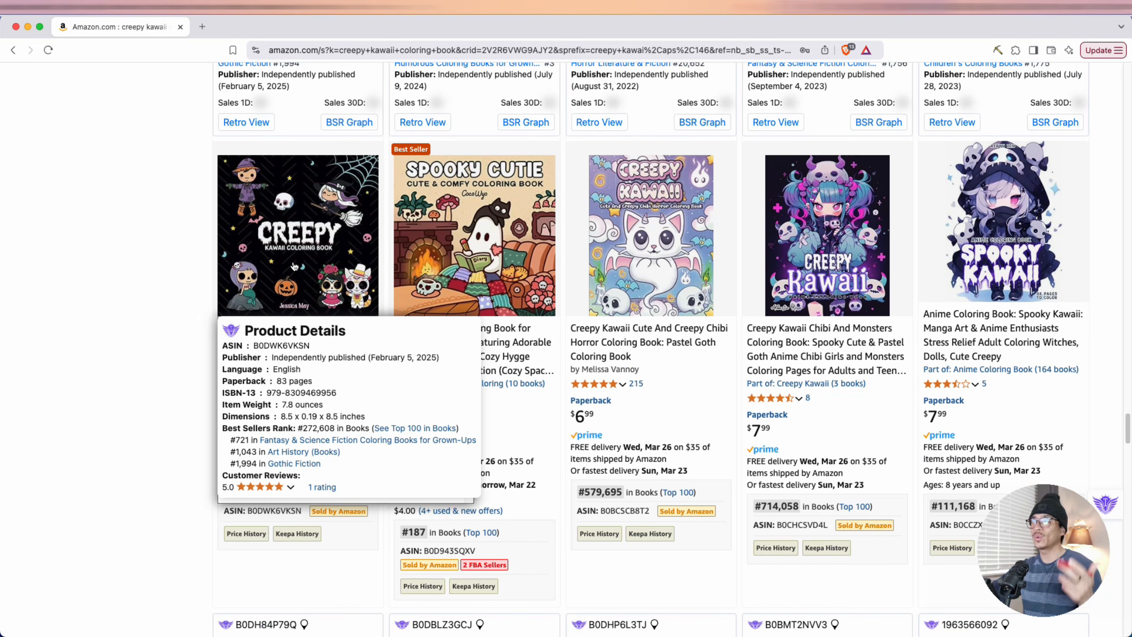
mouse_move(1026, 214)
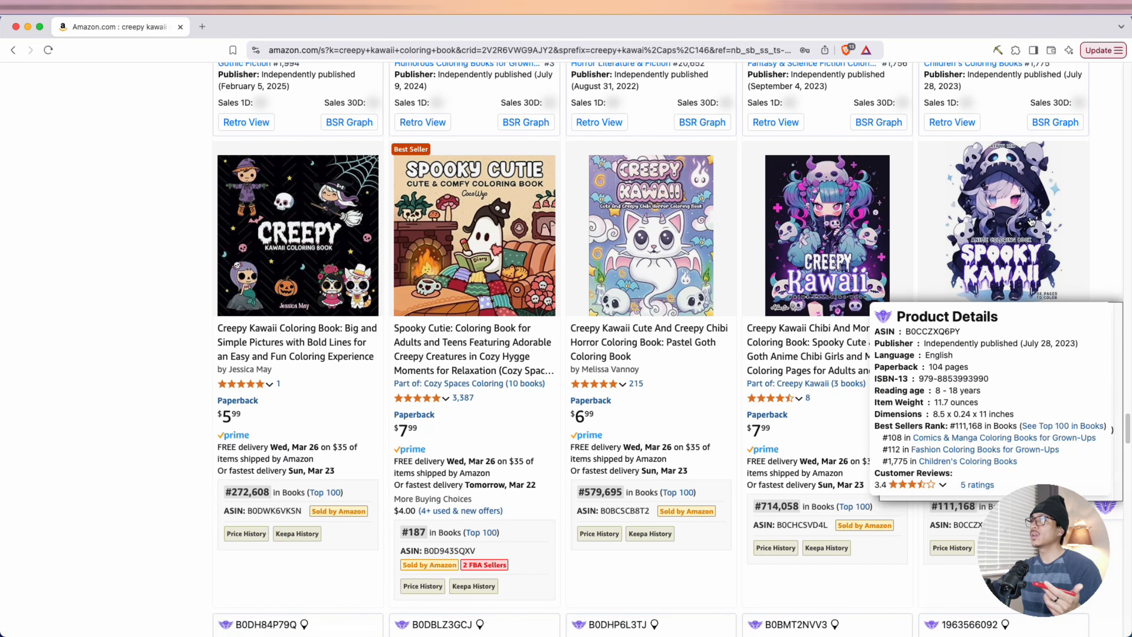
scroll(315, 277, down, 10)
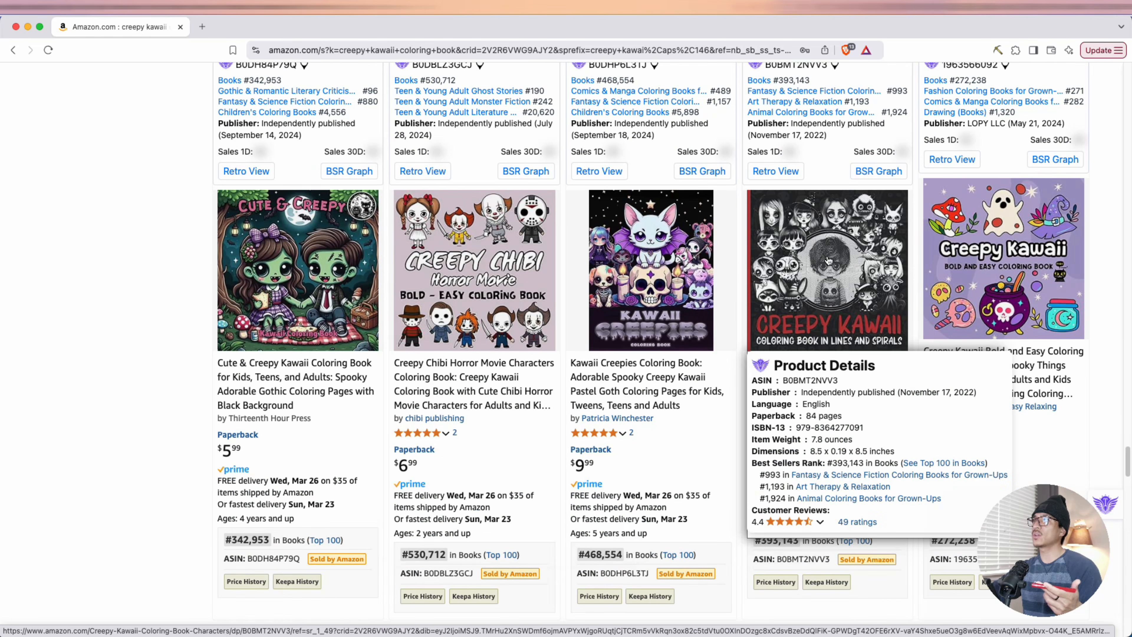
scroll(829, 261, down, 3)
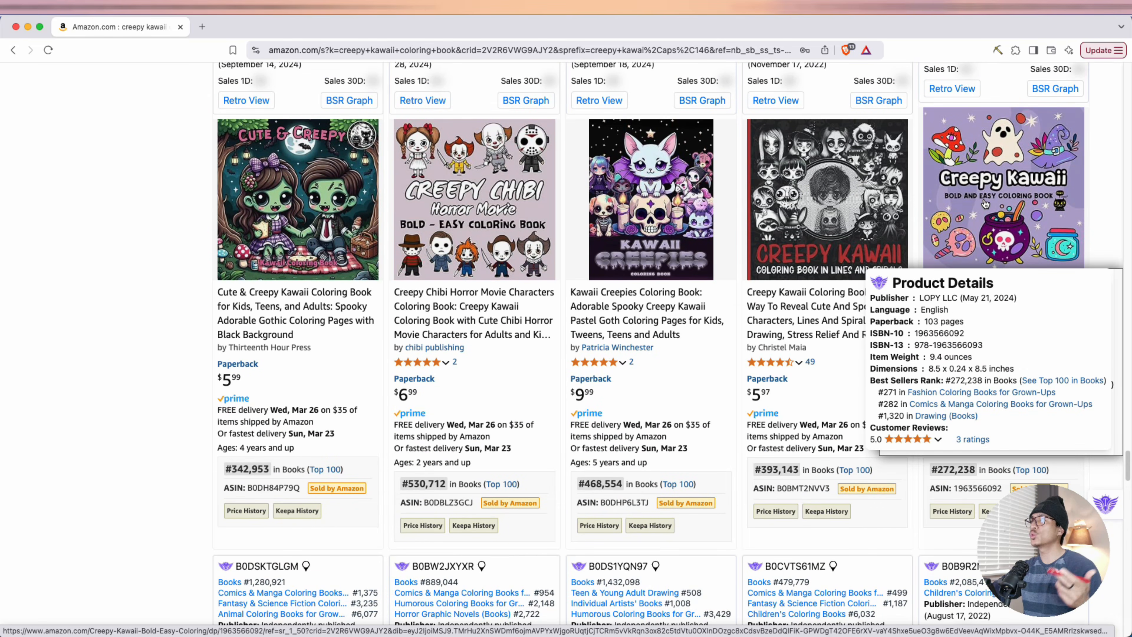
scroll(984, 204, down, 20)
mouse_move(482, 302)
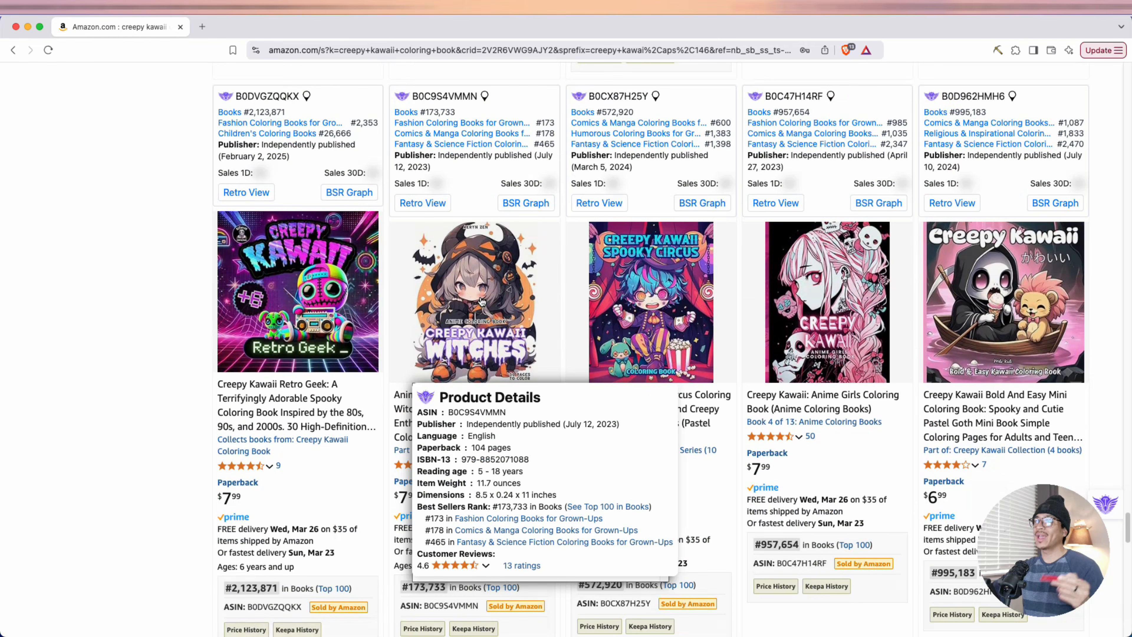
scroll(481, 302, down, 10)
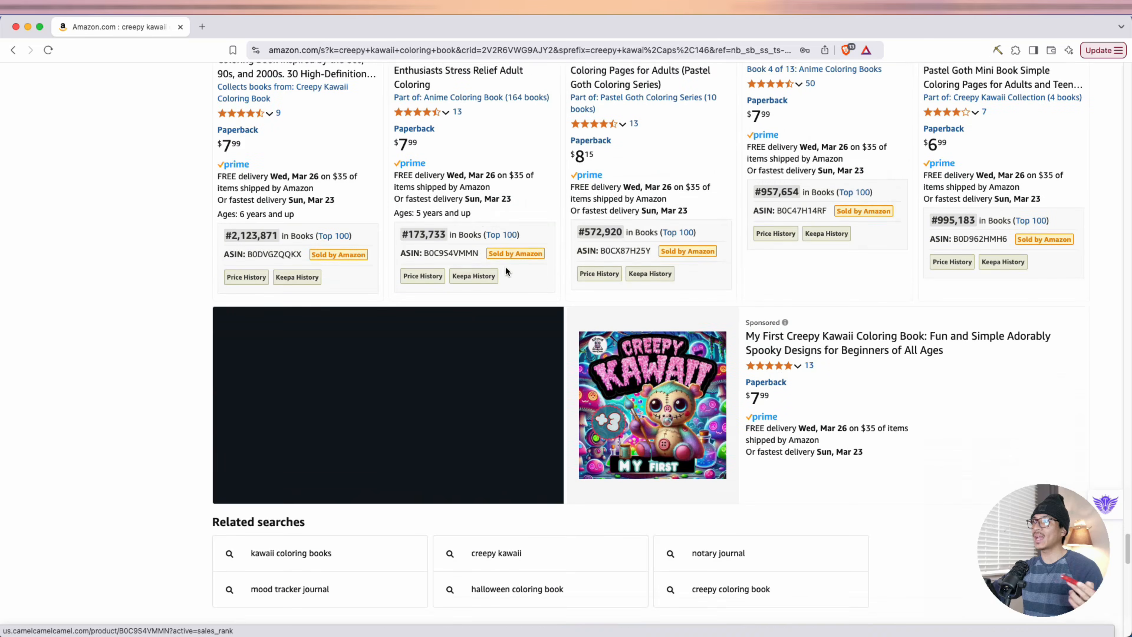
scroll(827, 359, down, 3)
Review the listings again from the end of the results back toward the beginning, including the Gloom in Bloom and Creepy Kawaii Carnival product details
scroll(931, 363, up, 15)
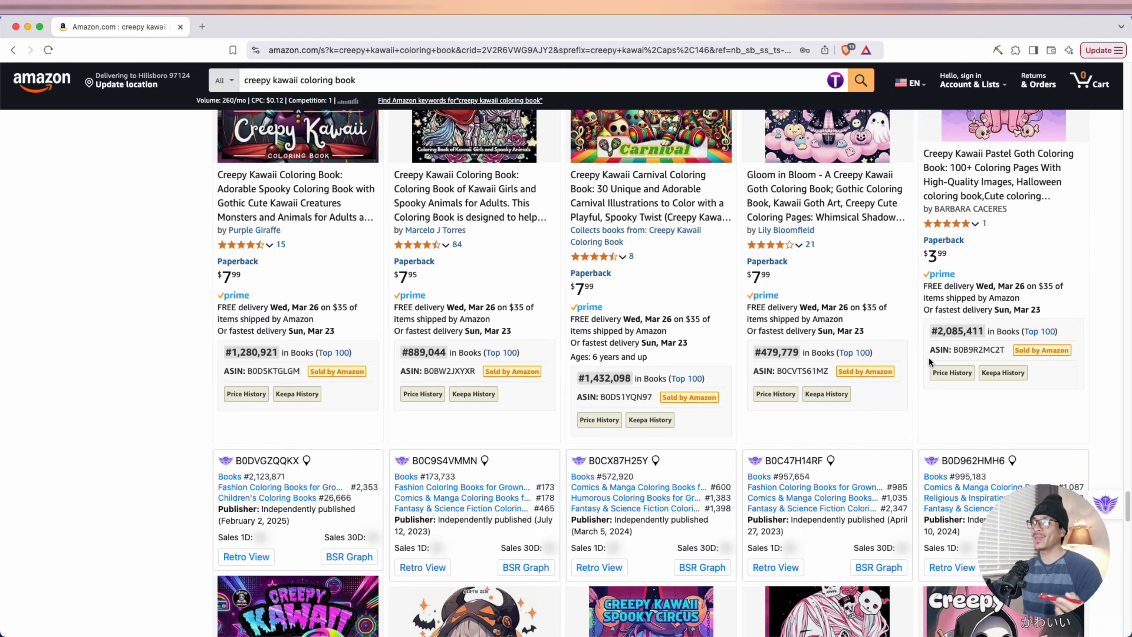
scroll(881, 377, up, 8)
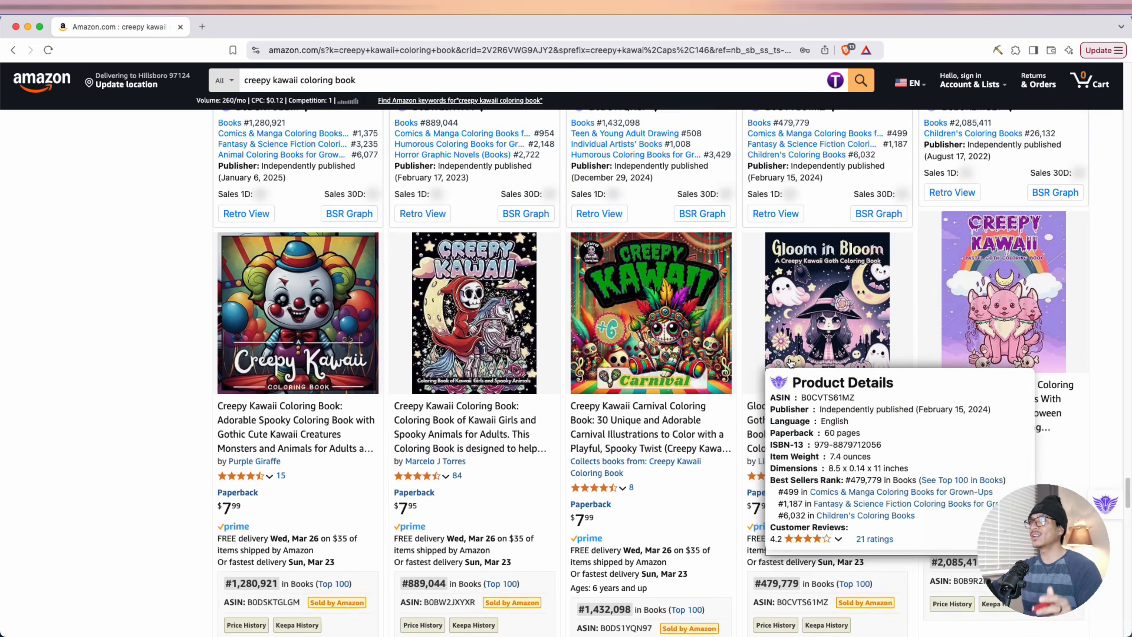
mouse_move(659, 401)
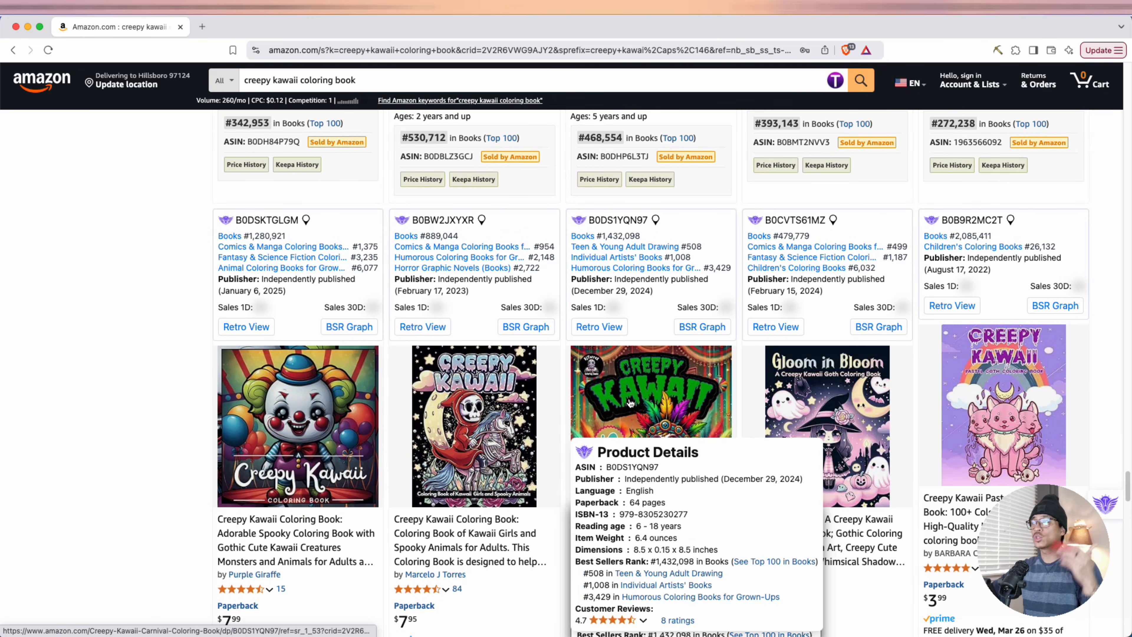
scroll(628, 401, up, 10)
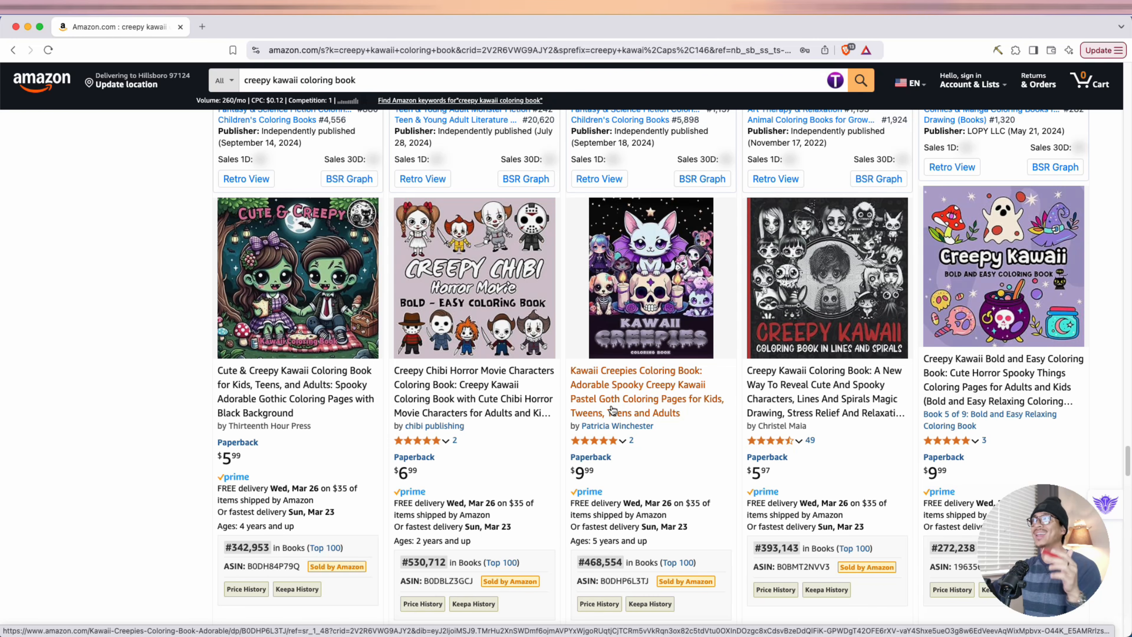
scroll(612, 409, up, 10)
scroll(612, 409, up, 10)
mouse_move(664, 428)
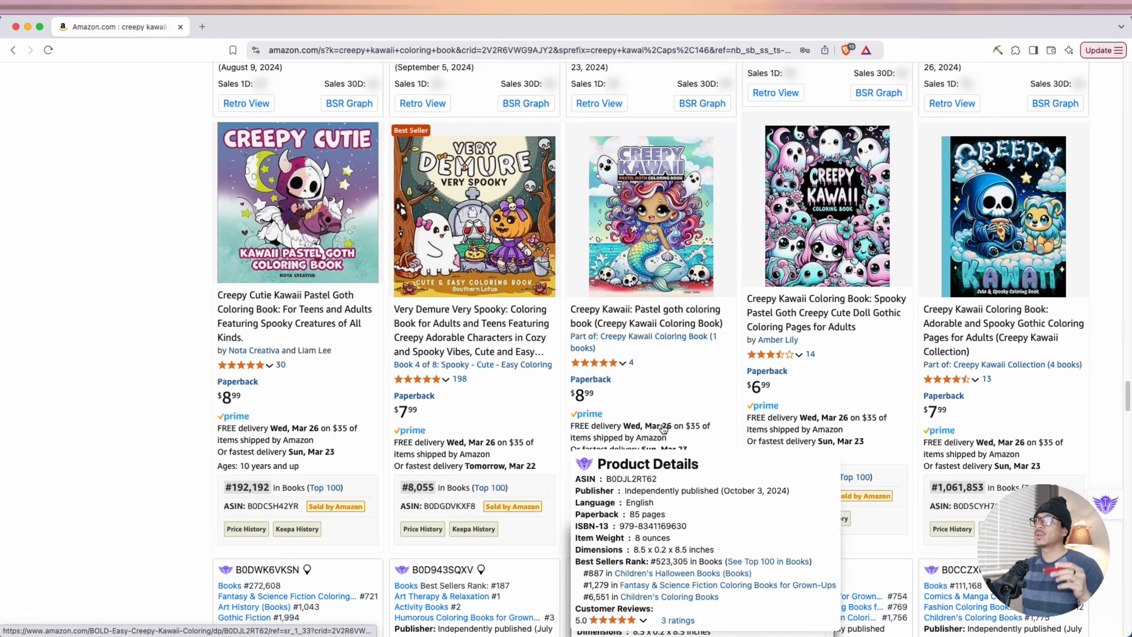
scroll(664, 428, up, 20)
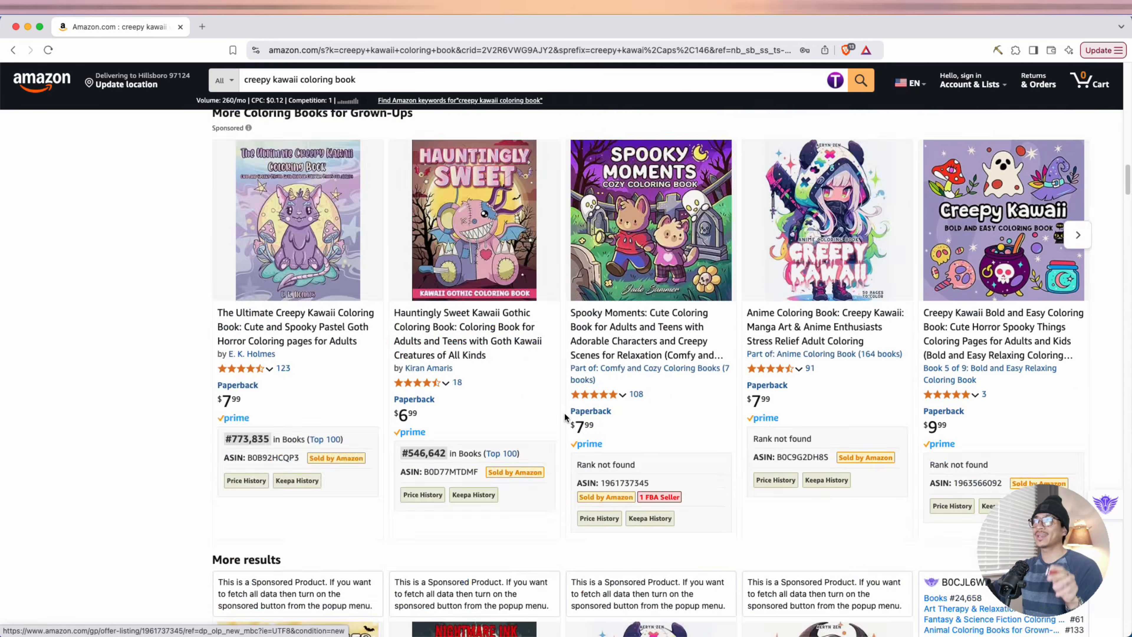
scroll(565, 416, up, 20)
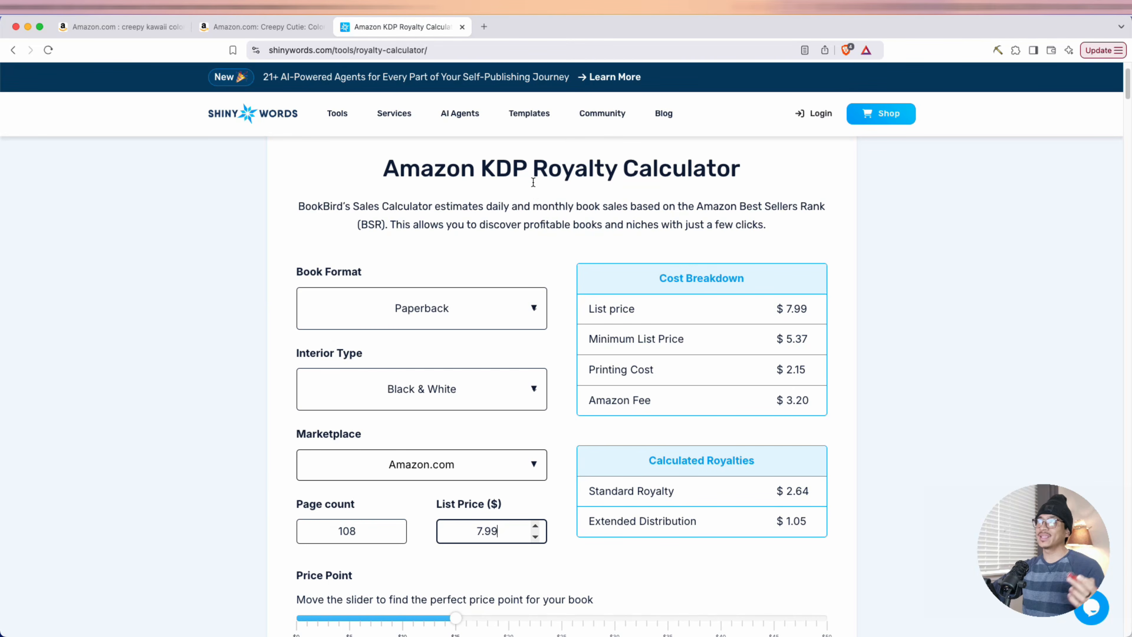
Check the standard royalty and extended distribution royalty for the black and white paperback in the Amazon KDP Royalty Calculator
drag(438, 172, 659, 172)
click(659, 173)
scroll(470, 420, down, 3)
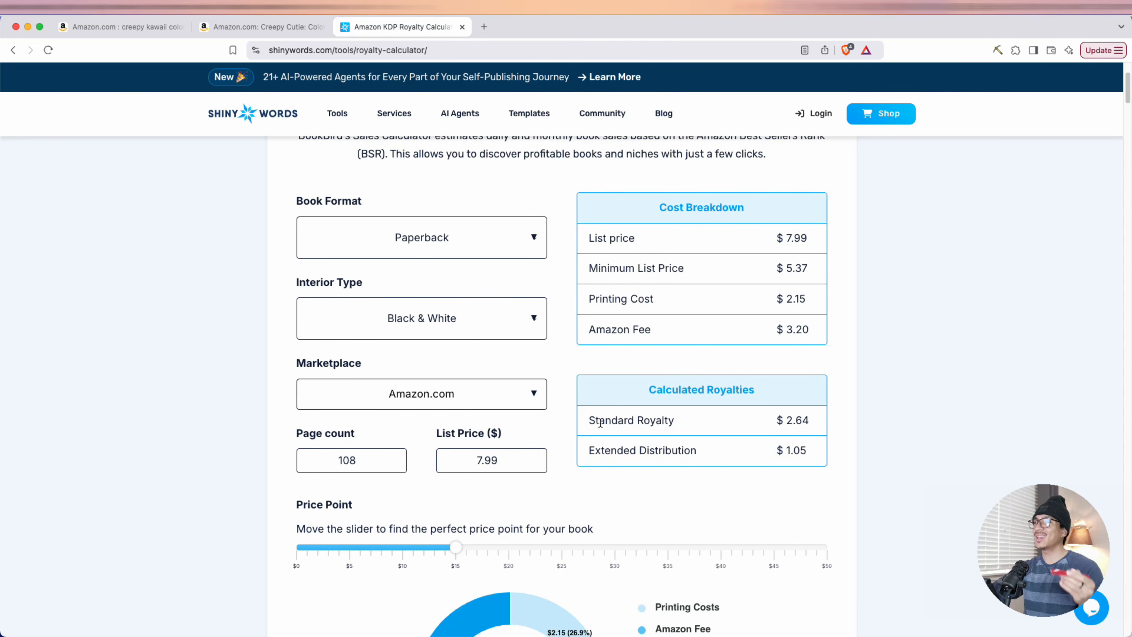
drag(598, 421, 655, 421)
drag(777, 421, 813, 423)
click(812, 422)
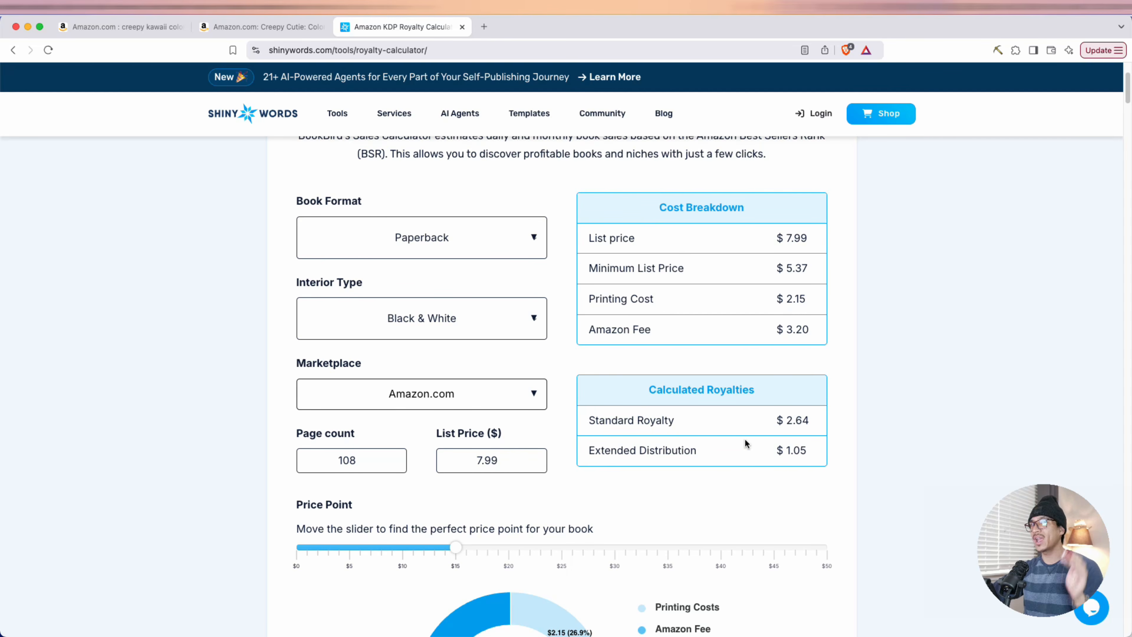
drag(587, 450, 813, 452)
click(760, 452)
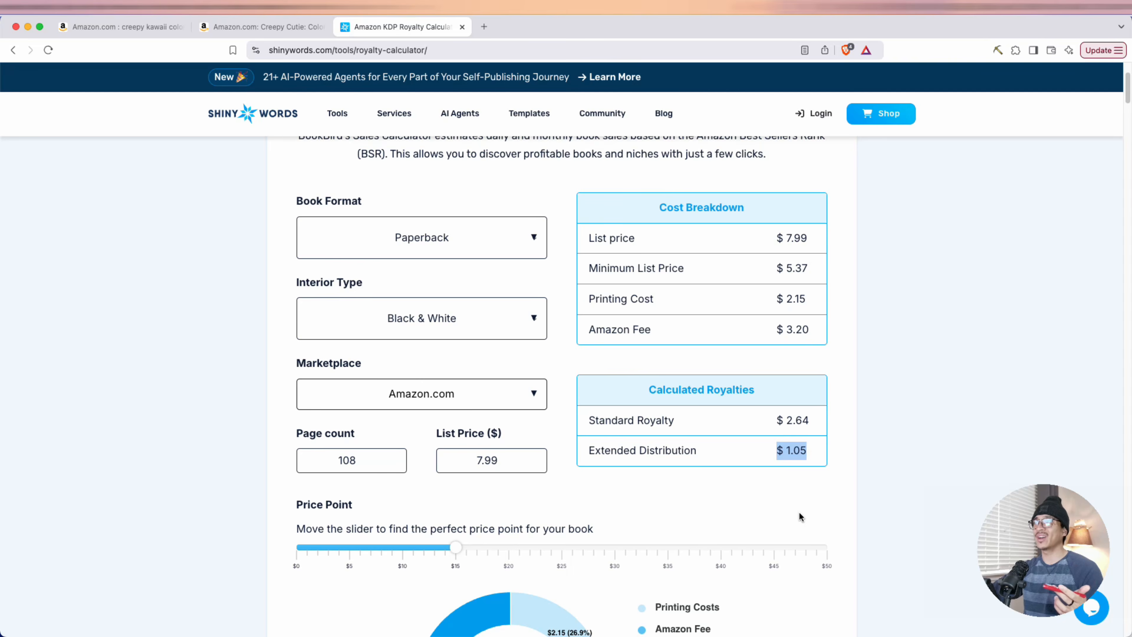
Set the price point to $8 in the royalty calculator and check the printing cost and Amazon fee shares in the chart
scroll(790, 513, down, 3)
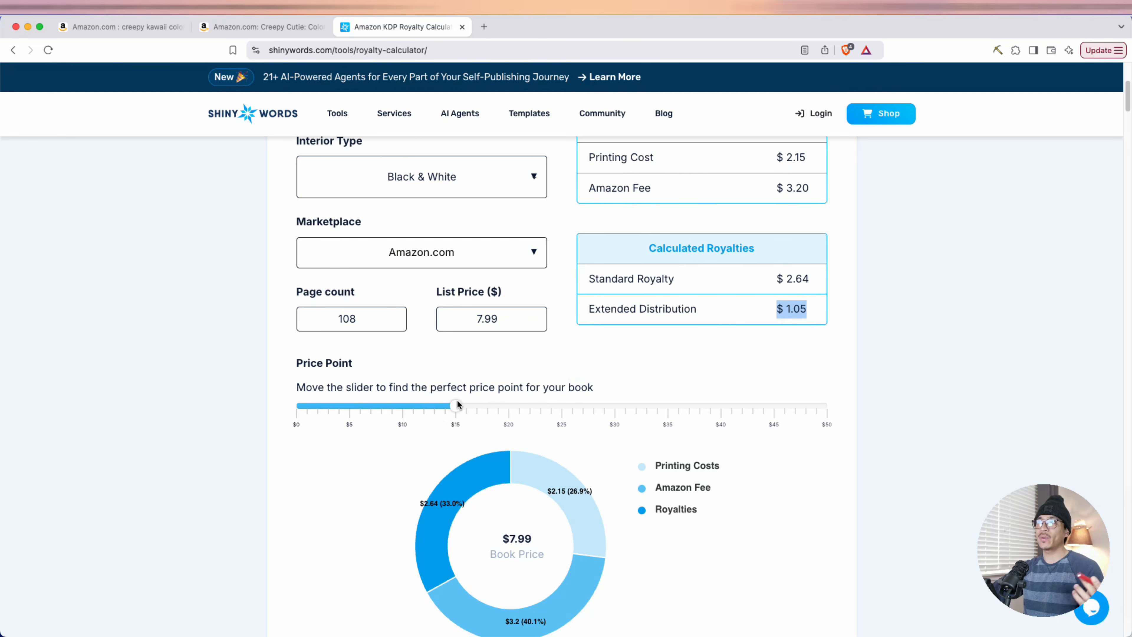
drag(450, 408, 382, 395)
scroll(485, 436, down, 3)
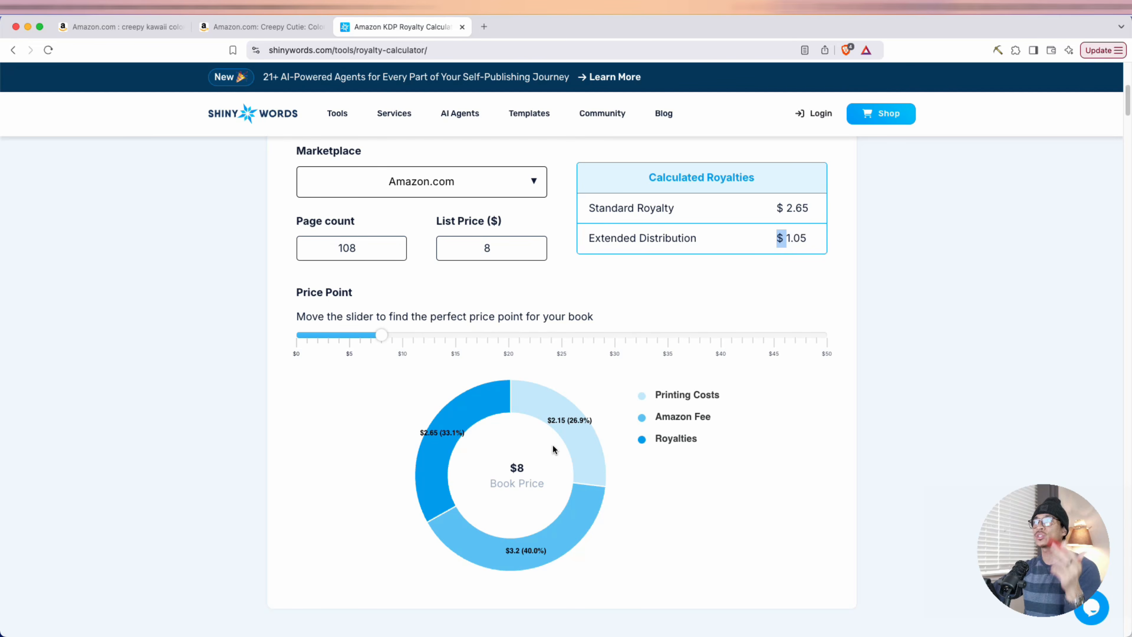
mouse_move(561, 430)
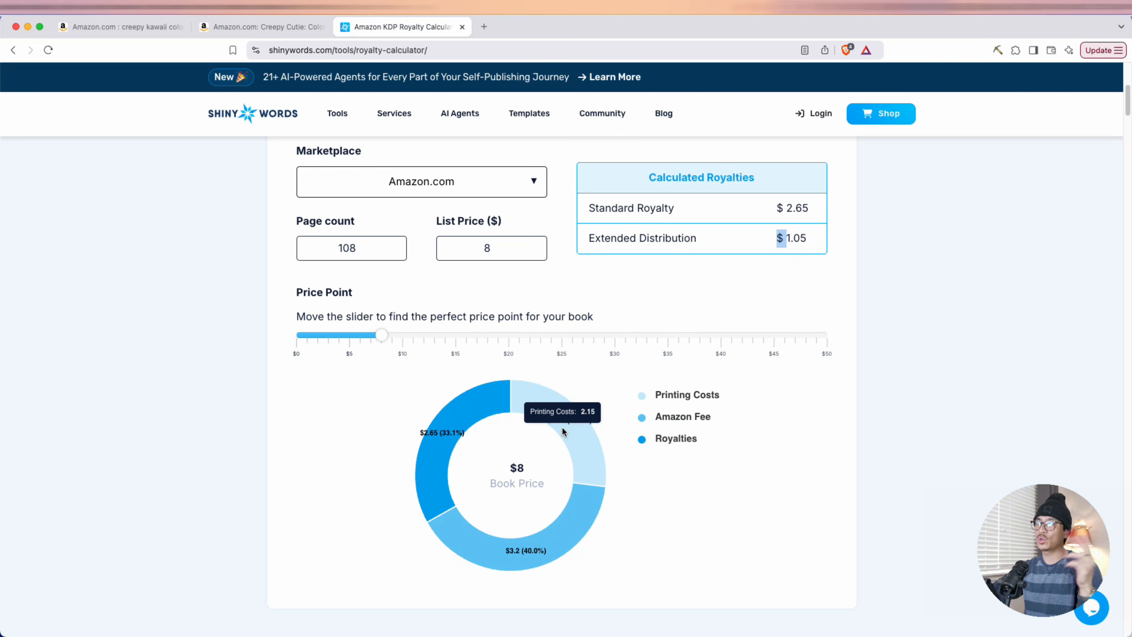
mouse_move(553, 531)
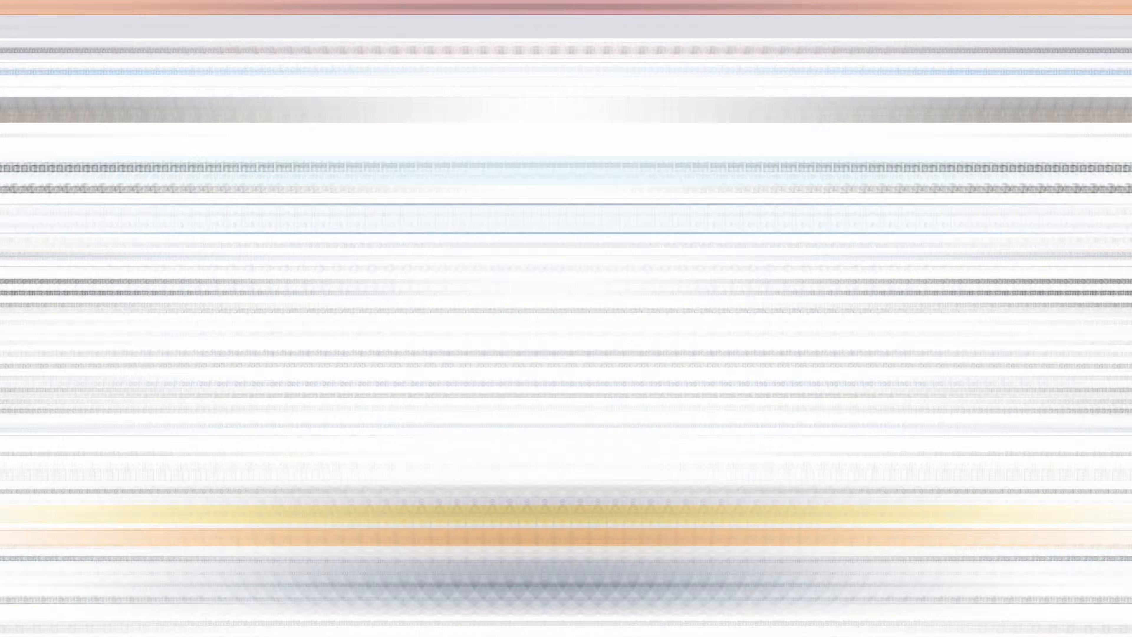
Examine the Creepy Cutie product page, from the price and rank history to the sample coloring pages and book features
scroll(91, 436, down, 1)
scroll(77, 419, down, 15)
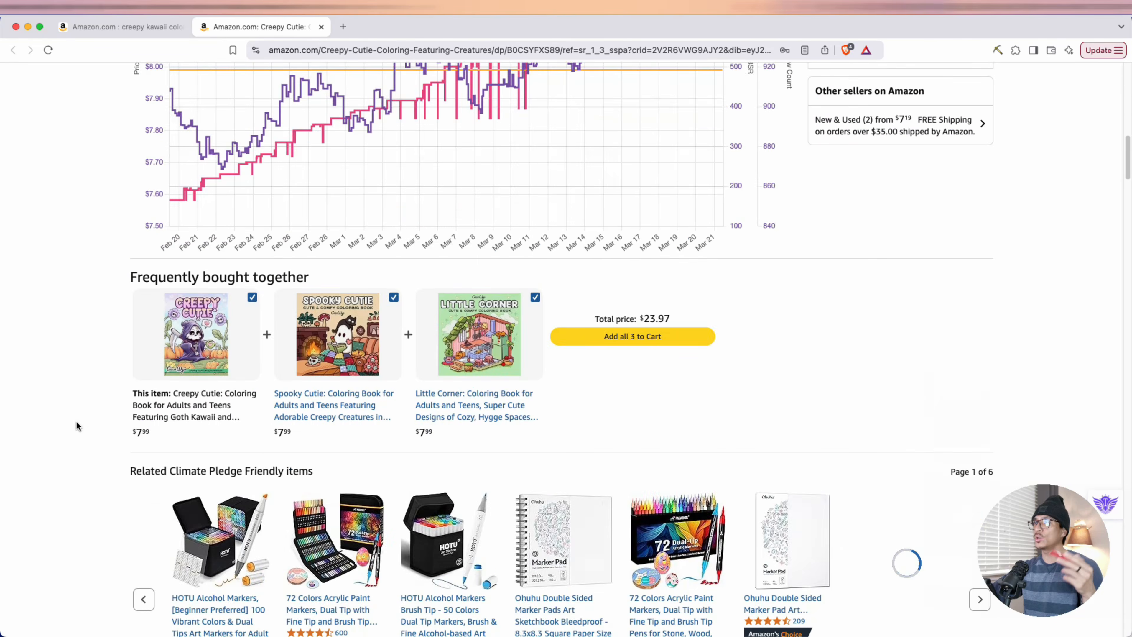
scroll(76, 422, down, 6)
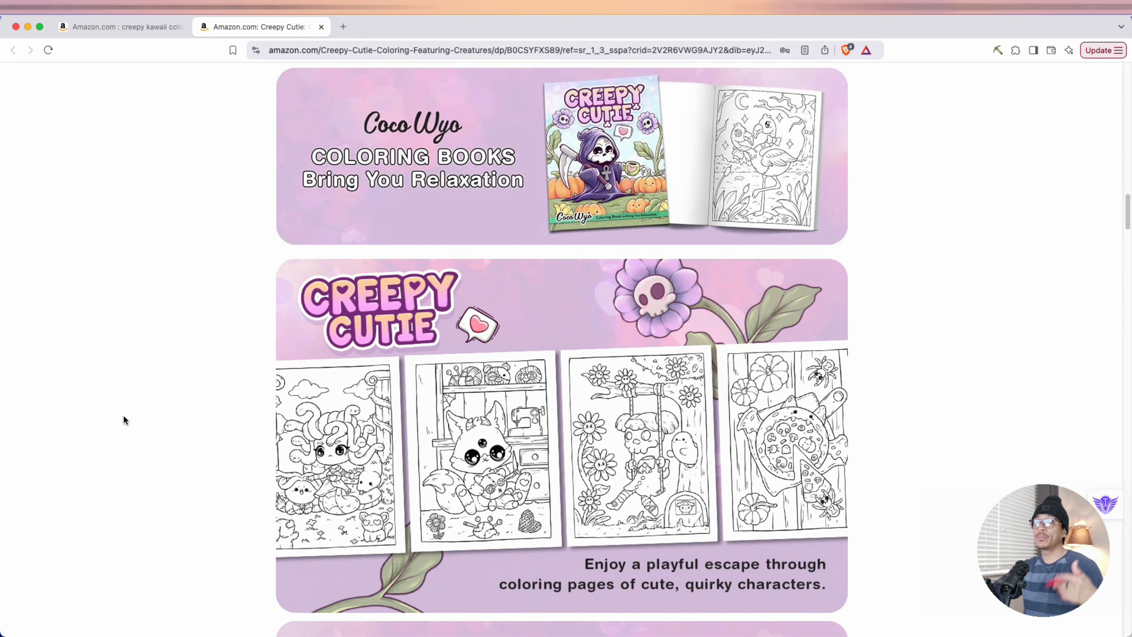
scroll(124, 416, down, 3)
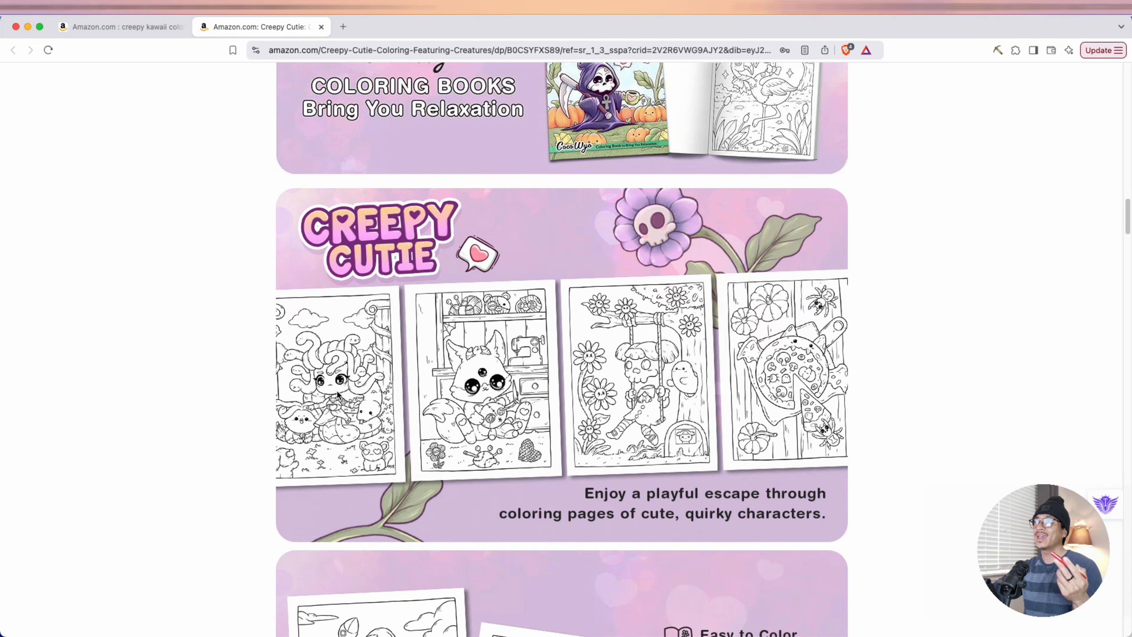
scroll(765, 381, down, 12)
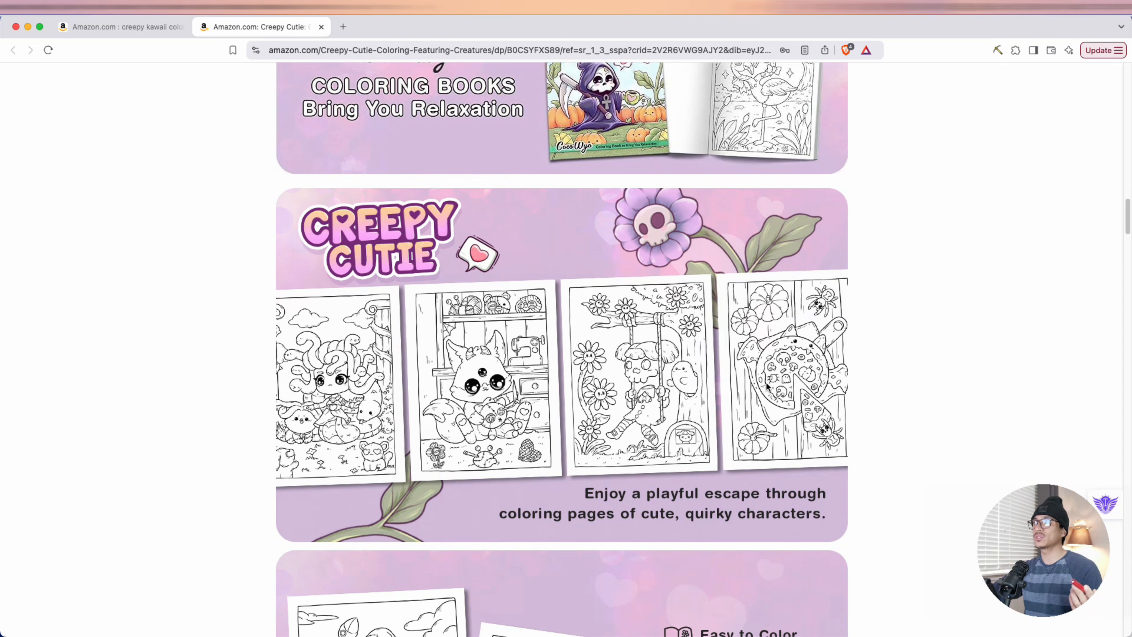
scroll(504, 425, down, 3)
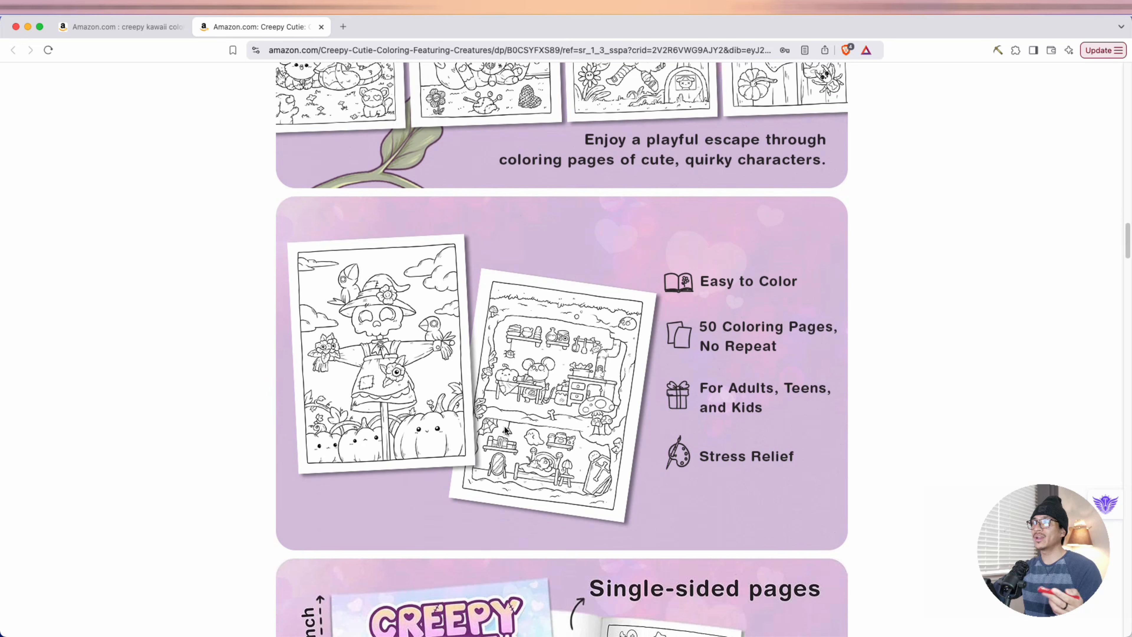
scroll(491, 421, down, 6)
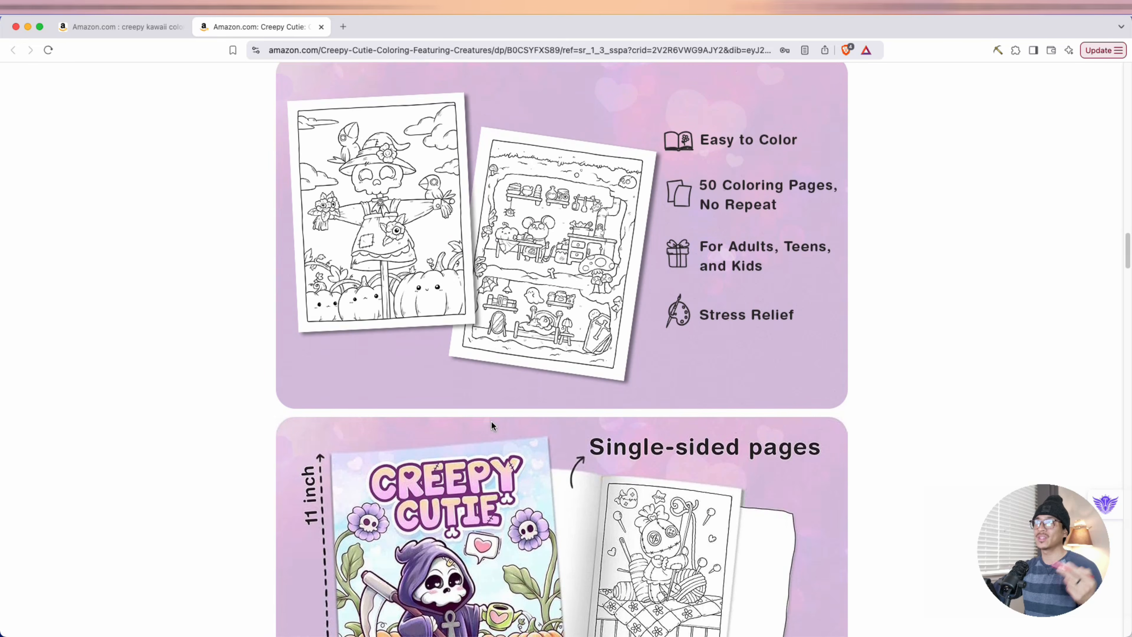
scroll(486, 415, up, 20)
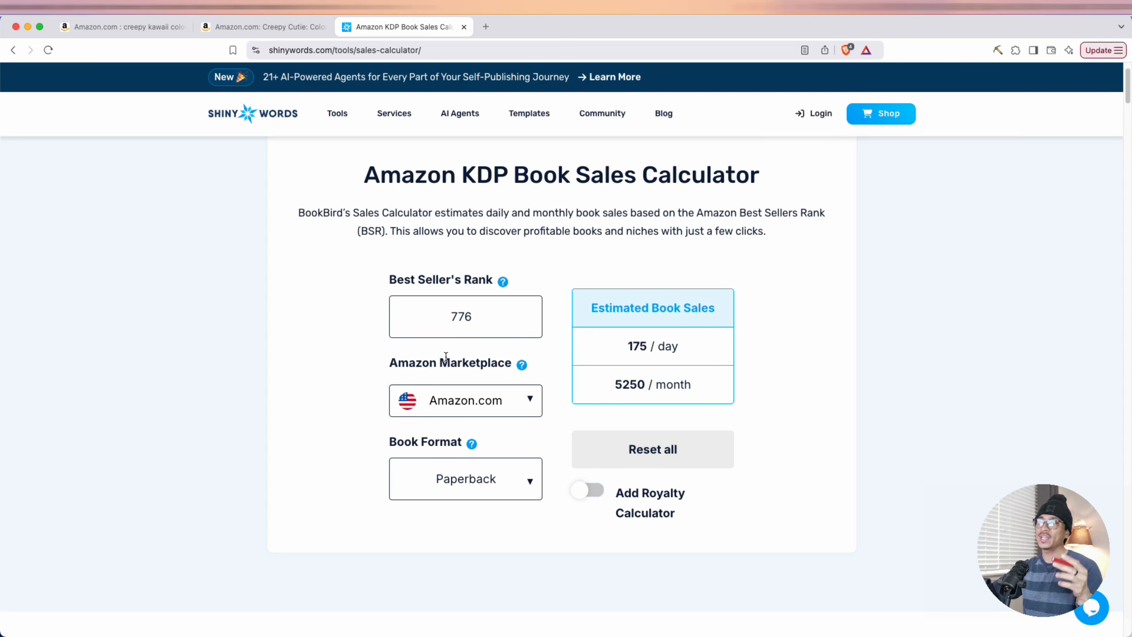
Check the best seller's rank and the estimated daily and monthly sales in the Amazon KDP Book Sales Calculator
drag(446, 317, 473, 317)
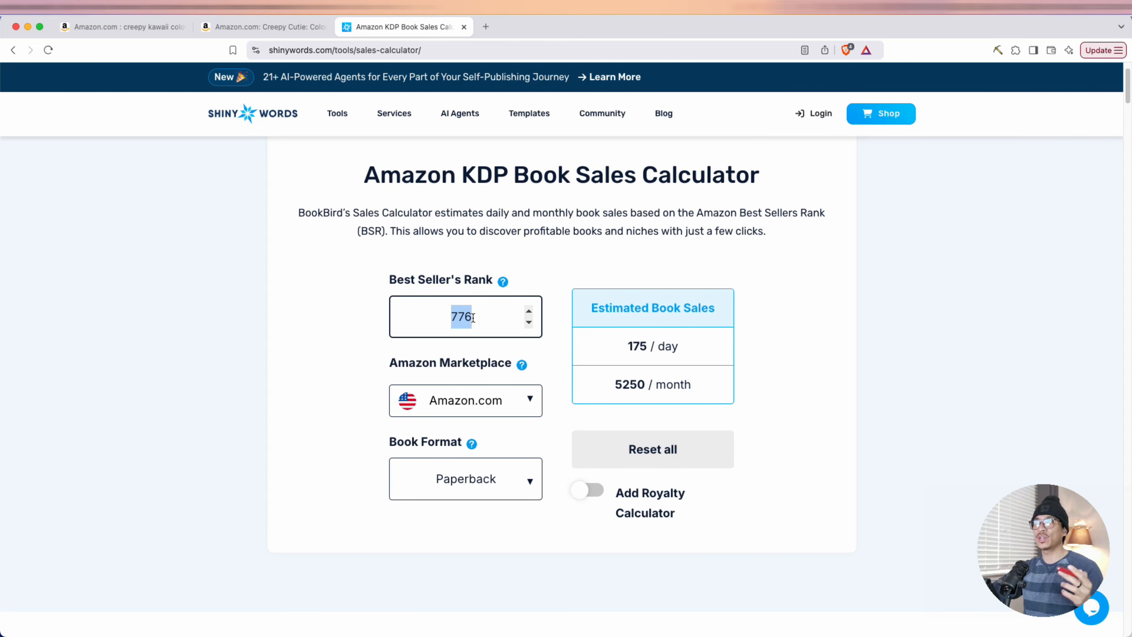
drag(627, 346, 669, 348)
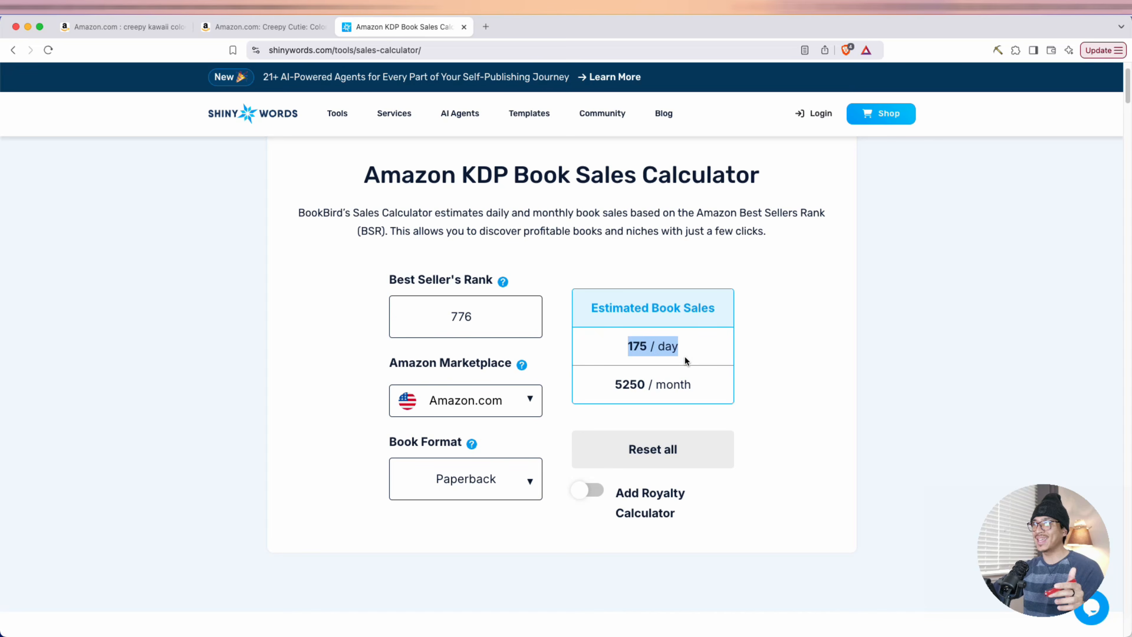
click(618, 388)
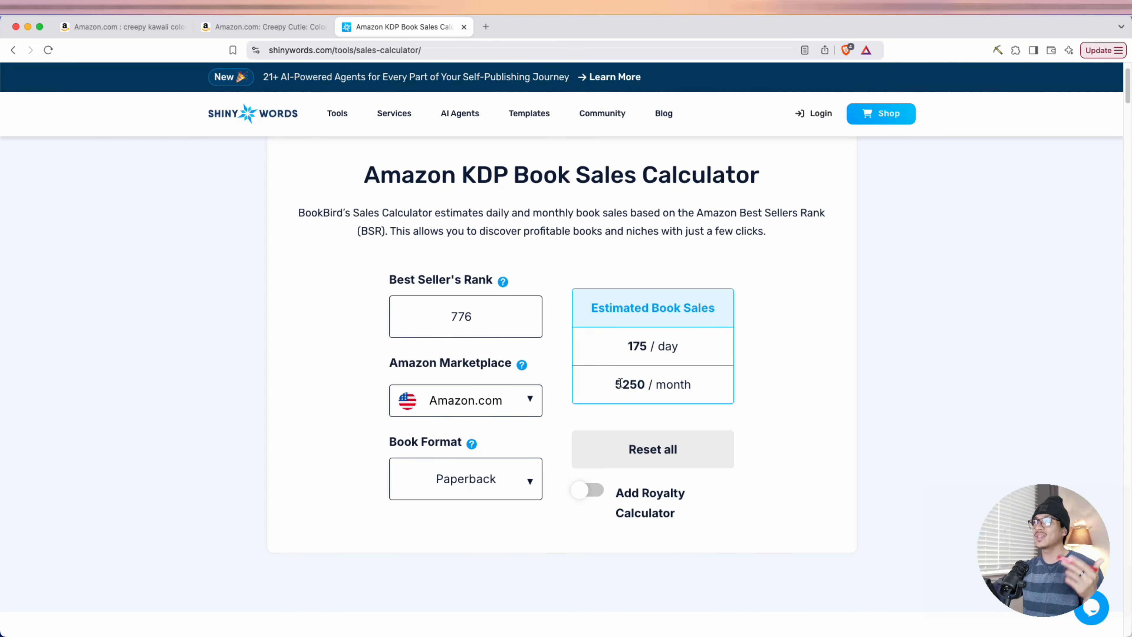
drag(620, 385, 773, 391)
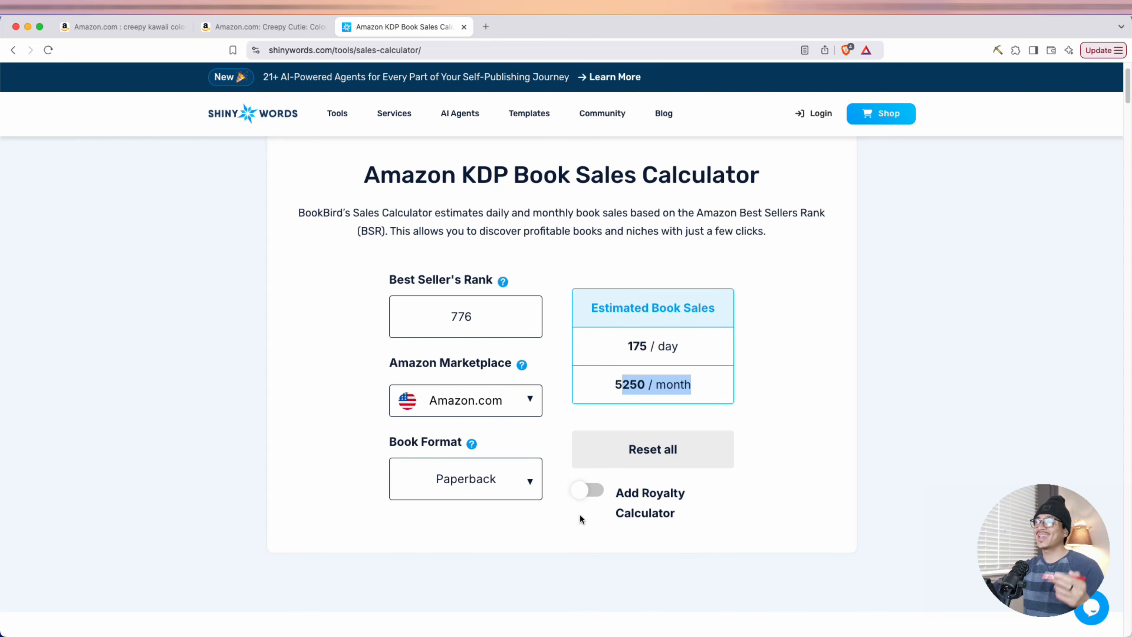
Add the royalty calculator to the sales estimate and check the estimated daily and monthly royalties
click(584, 492)
scroll(584, 501, down, 3)
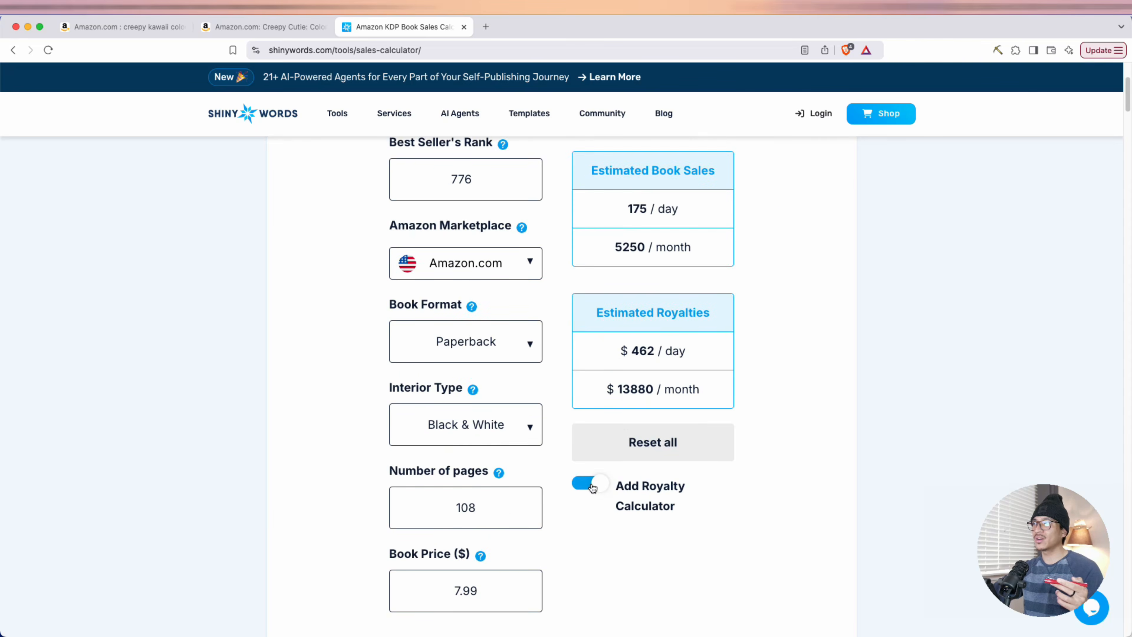
drag(619, 346, 682, 348)
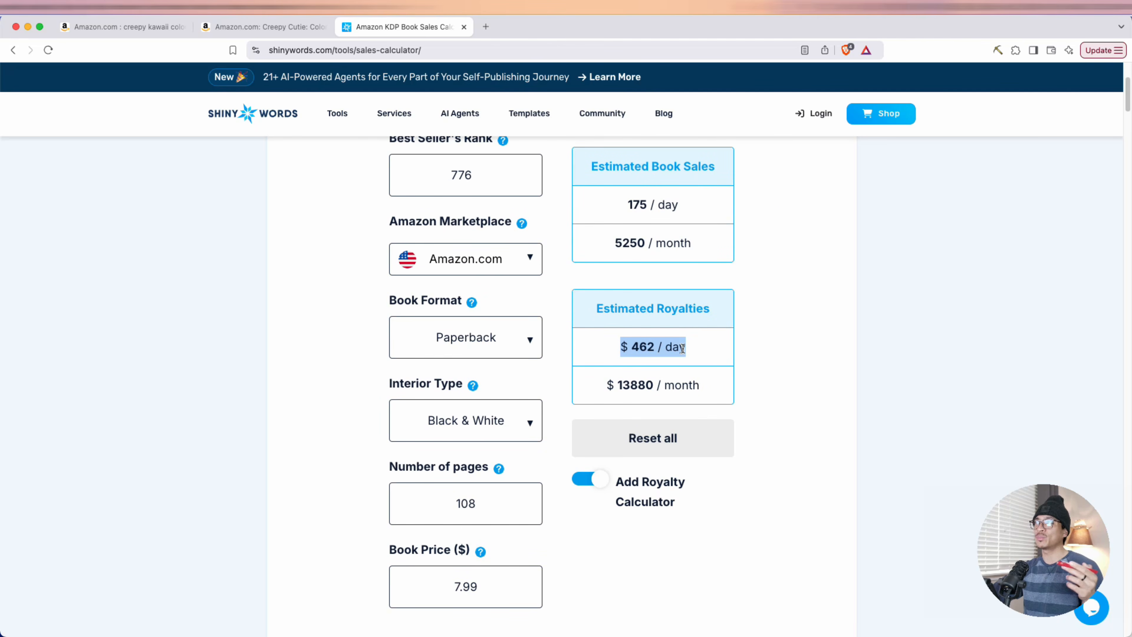
click(609, 385)
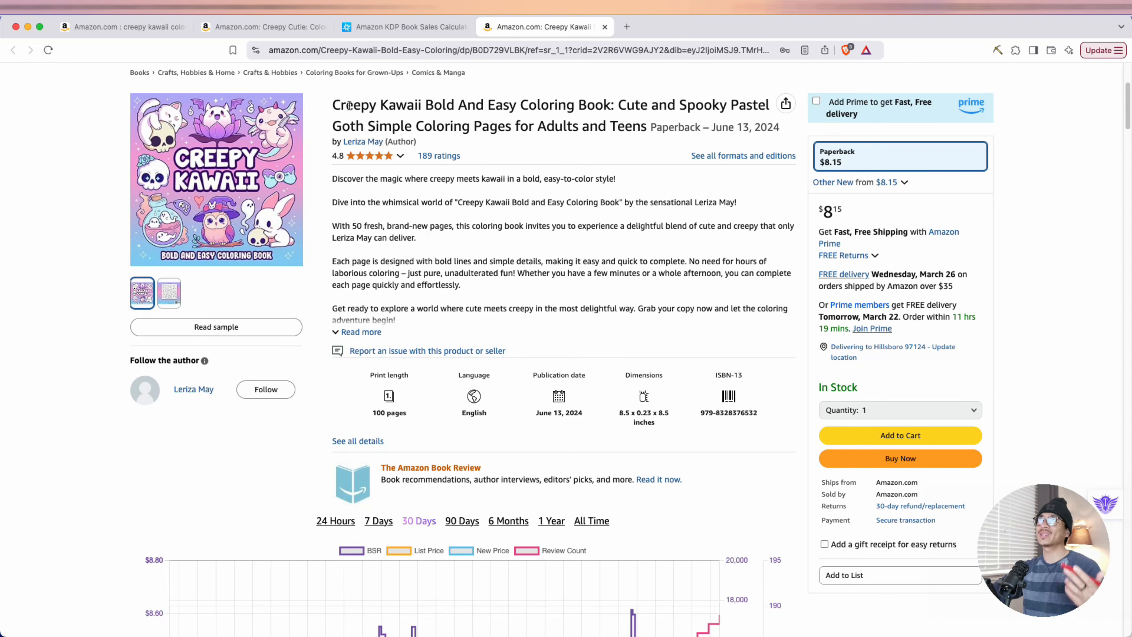
Review the Creepy Kawaii Bold And Easy Coloring Book's title keywords, page description, price and star rating breakdown
drag(352, 105, 726, 103)
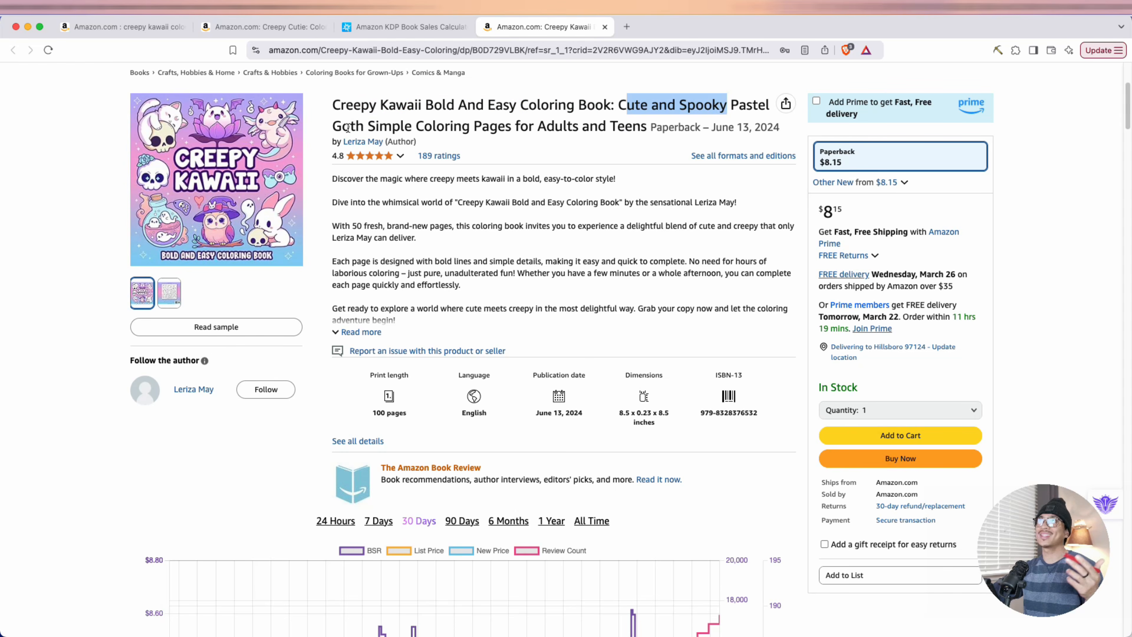
drag(356, 126, 600, 127)
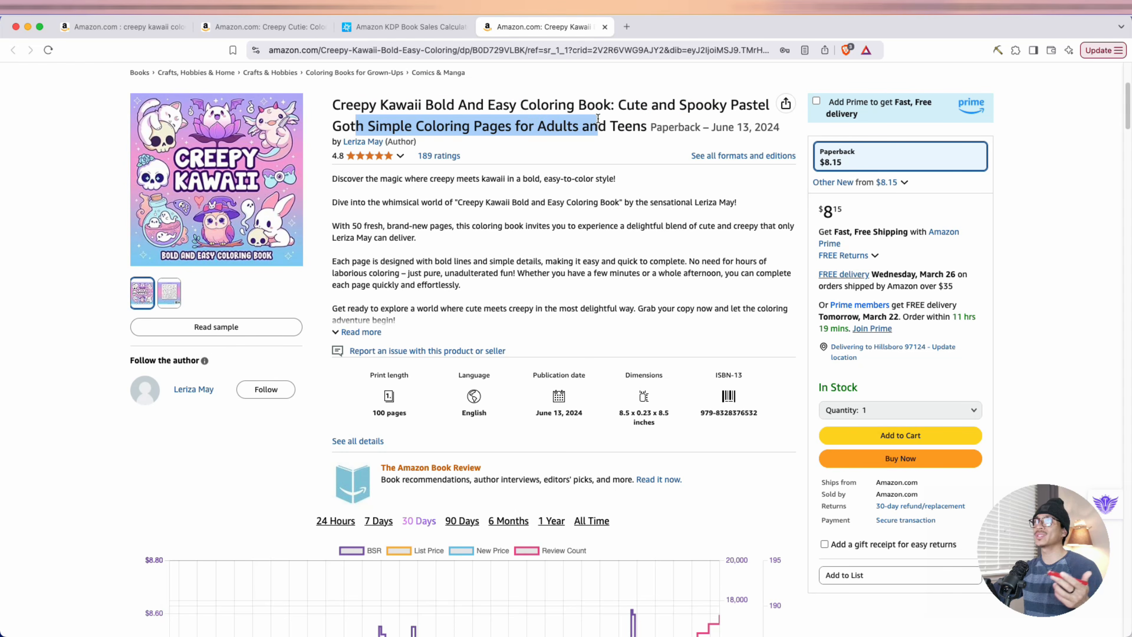
click(366, 227)
drag(356, 225, 424, 243)
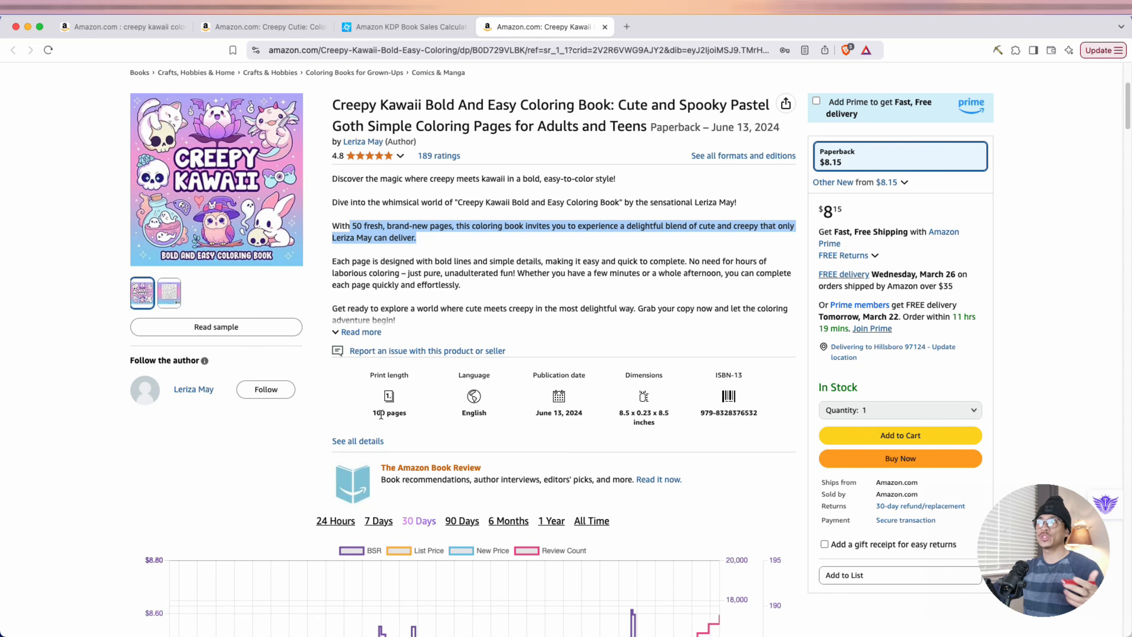
click(774, 246)
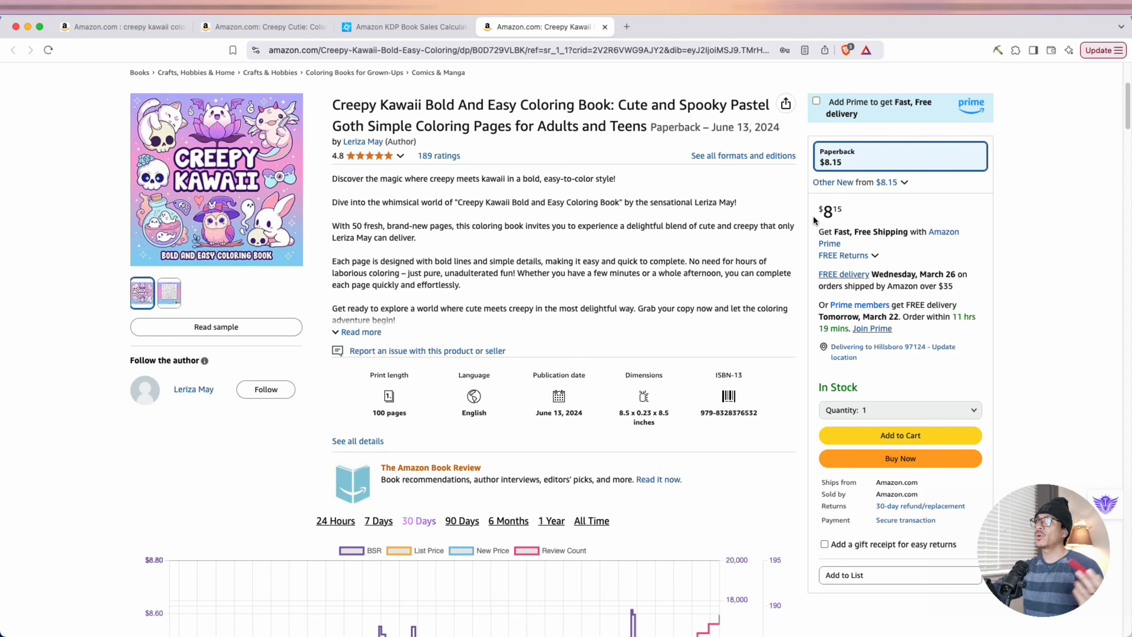
drag(816, 220, 844, 214)
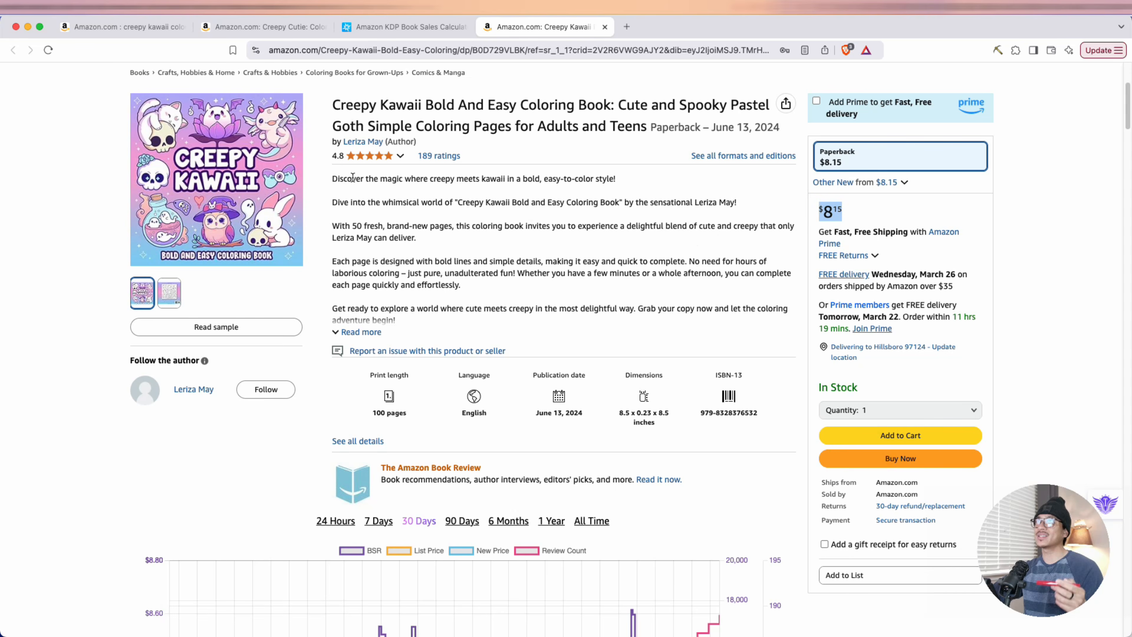
mouse_move(339, 162)
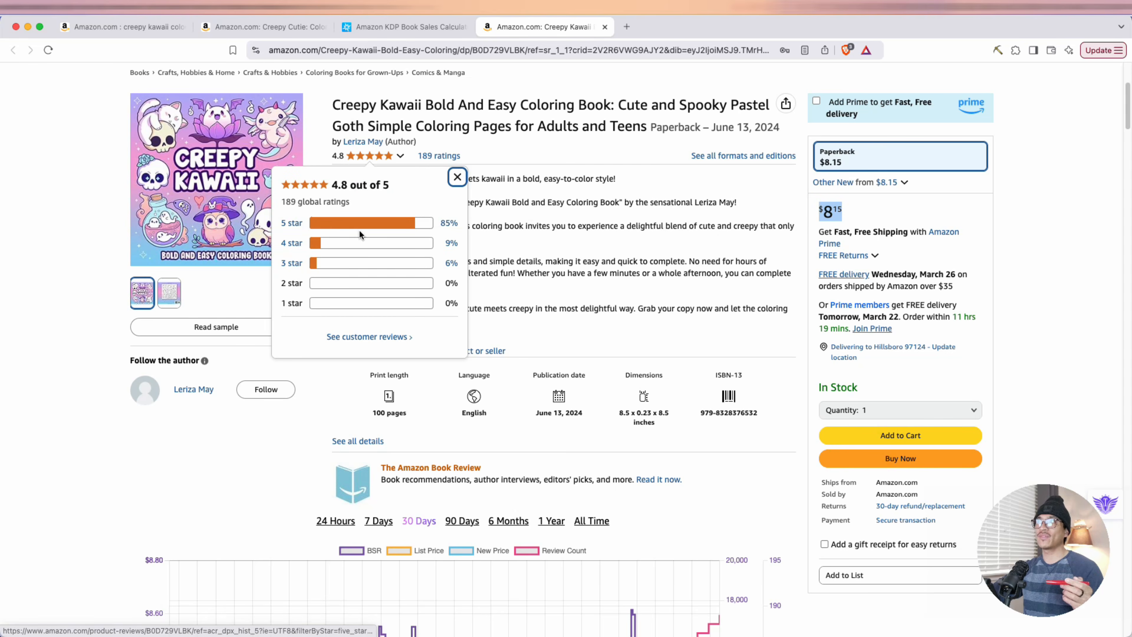
Examine the price and rank history and the sample coloring pages of the Creepy Kawaii Bold And Easy Coloring Book
scroll(301, 308, down, 20)
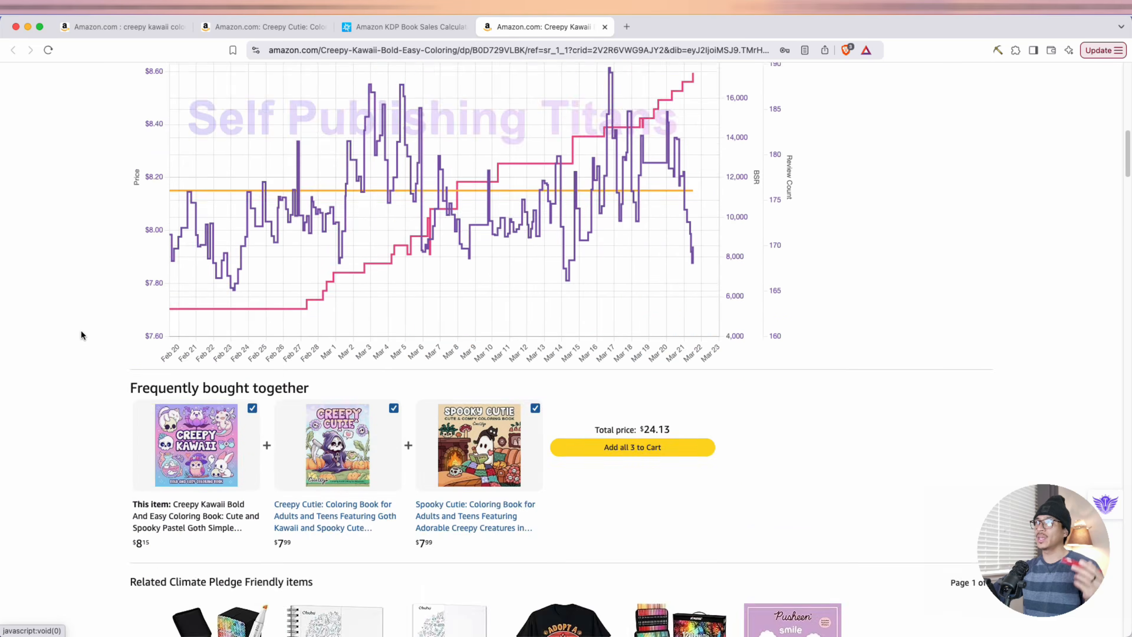
scroll(75, 346, down, 10)
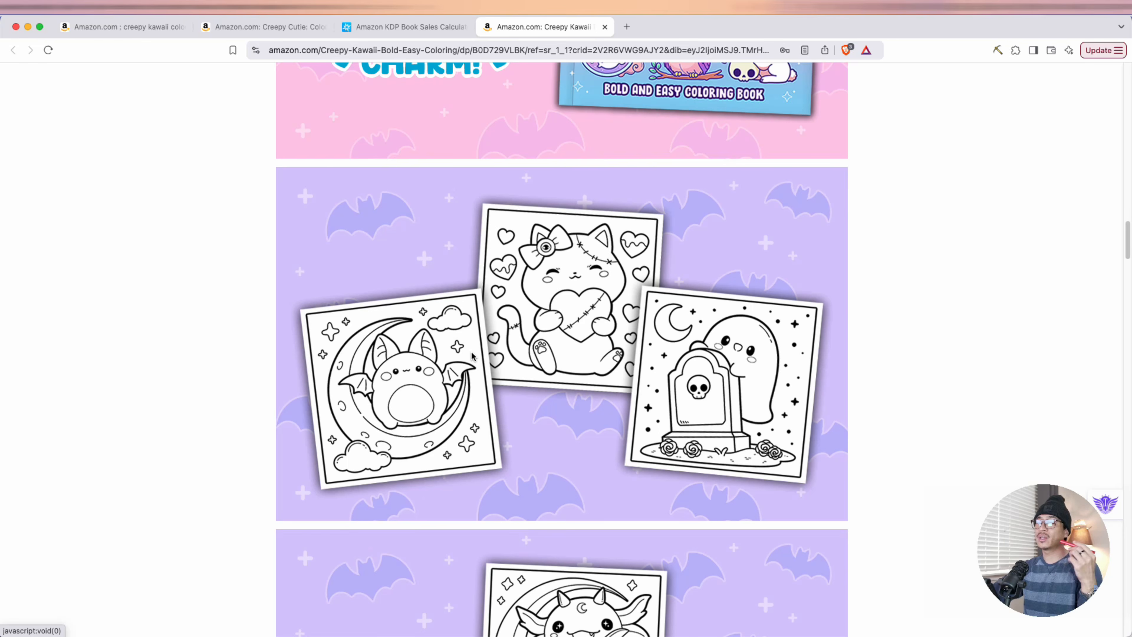
scroll(473, 355, down, 6)
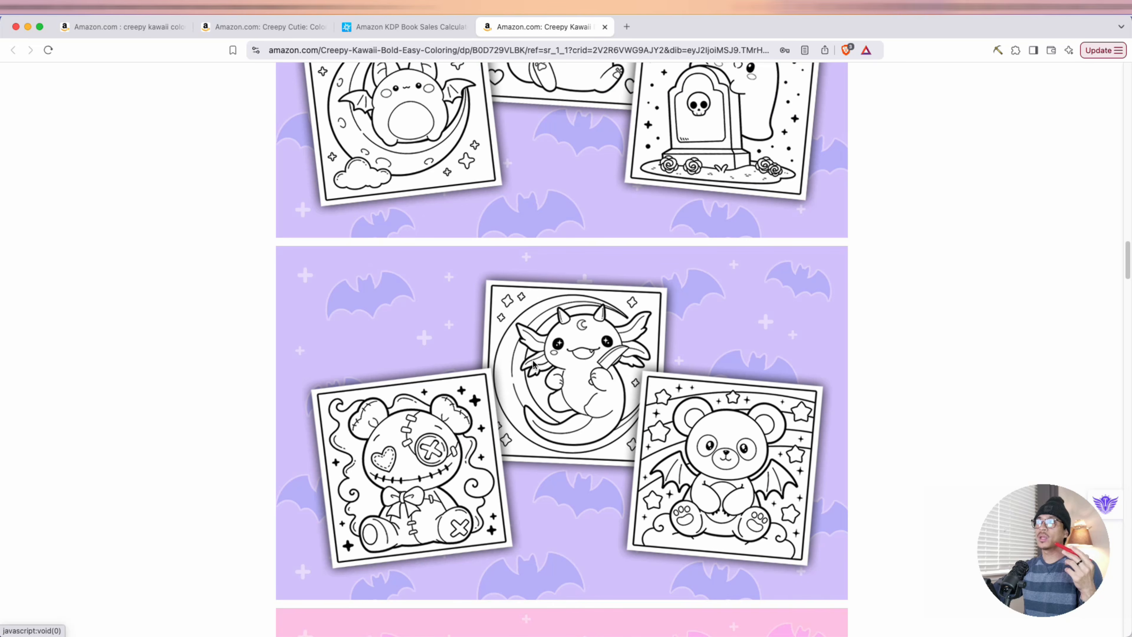
scroll(531, 359, down, 1)
scroll(531, 358, down, 5)
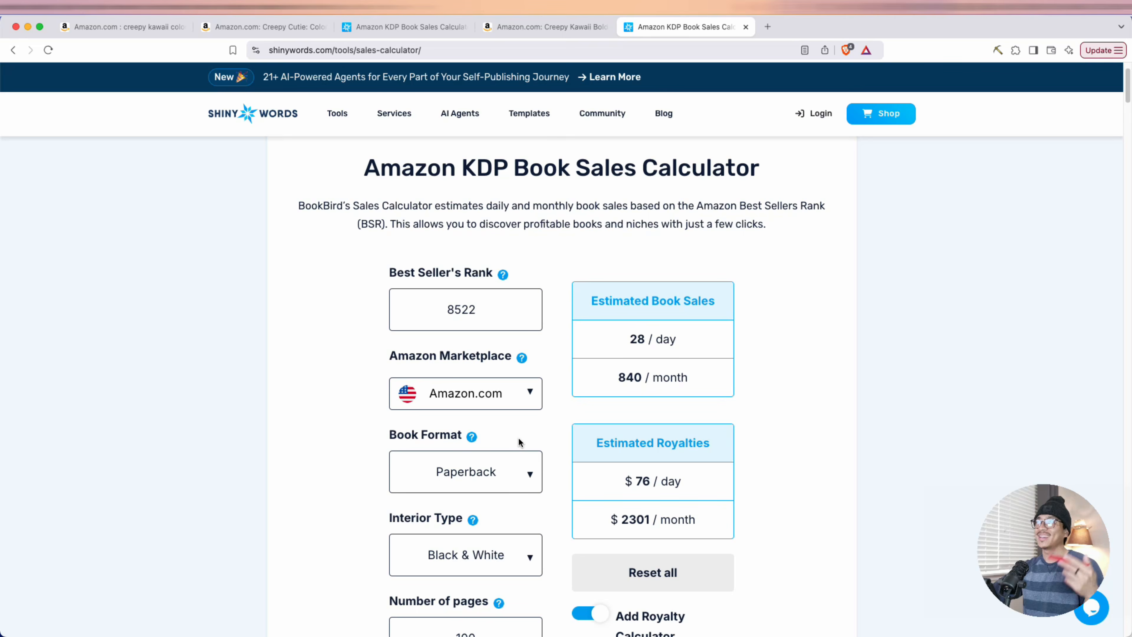
Check the Creepy Kawaii book's rank and its estimated daily and monthly royalties in the Amazon KDP Book Sales Calculator
double_click(446, 312)
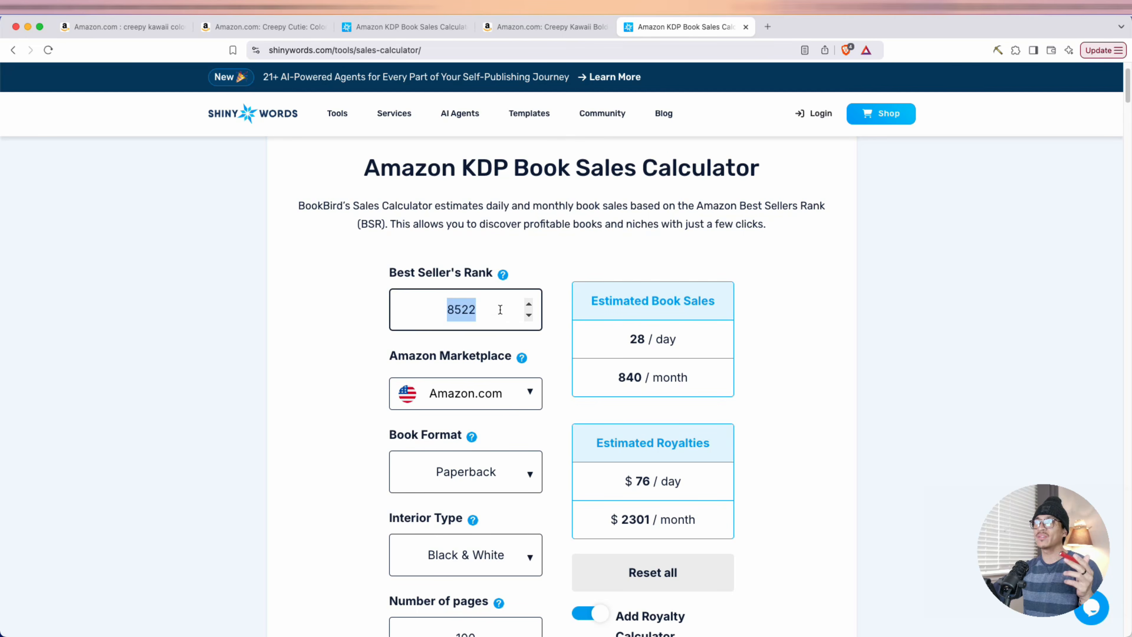
scroll(612, 305, down, 4)
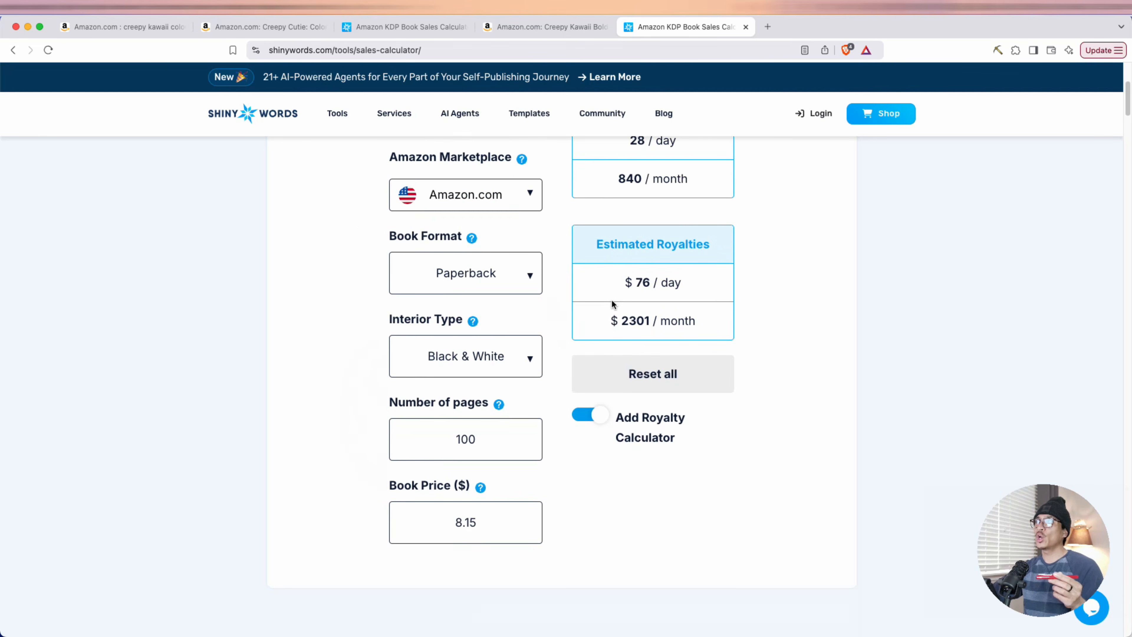
drag(623, 282, 673, 280)
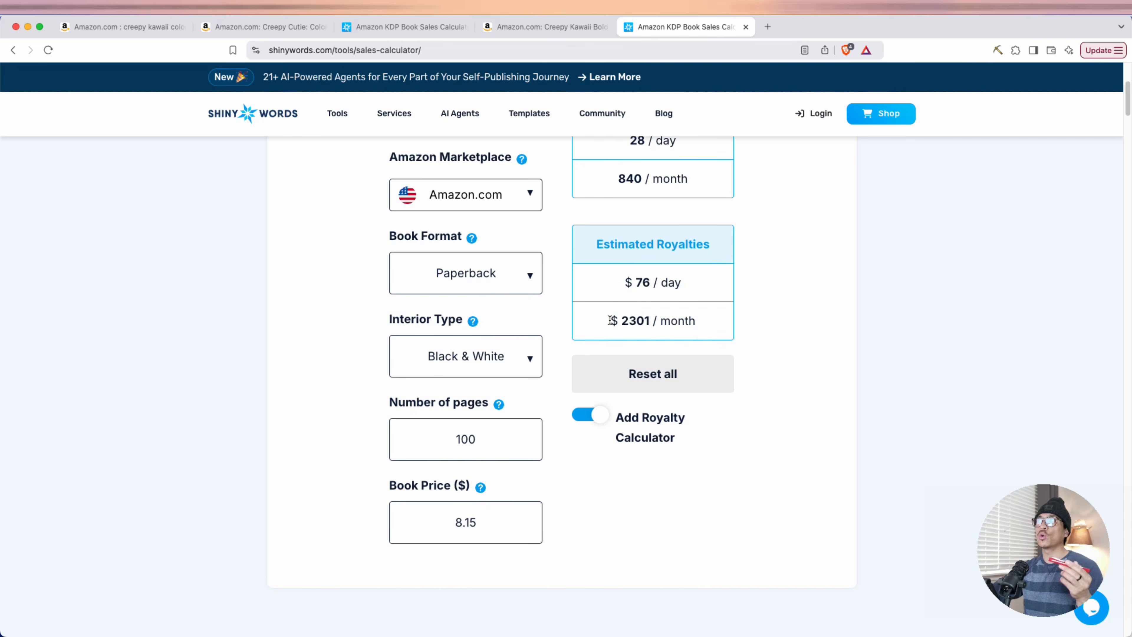
drag(611, 320, 684, 321)
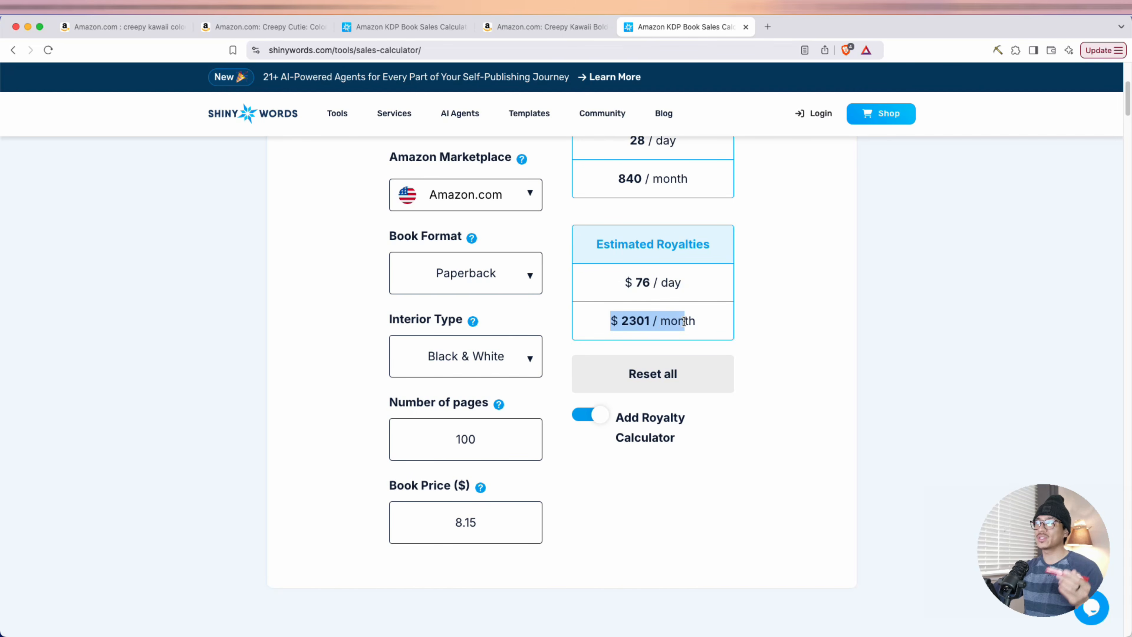
click(697, 323)
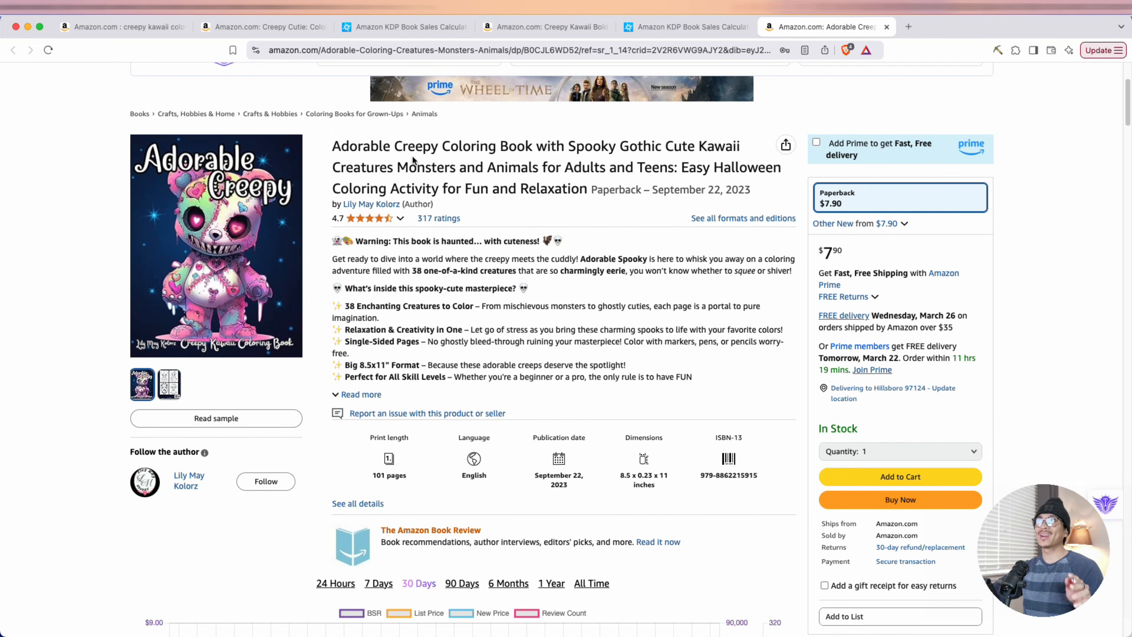
Review the Adorable Creepy Coloring Book's title keywords, description, price and star rating breakdown
drag(370, 150, 708, 147)
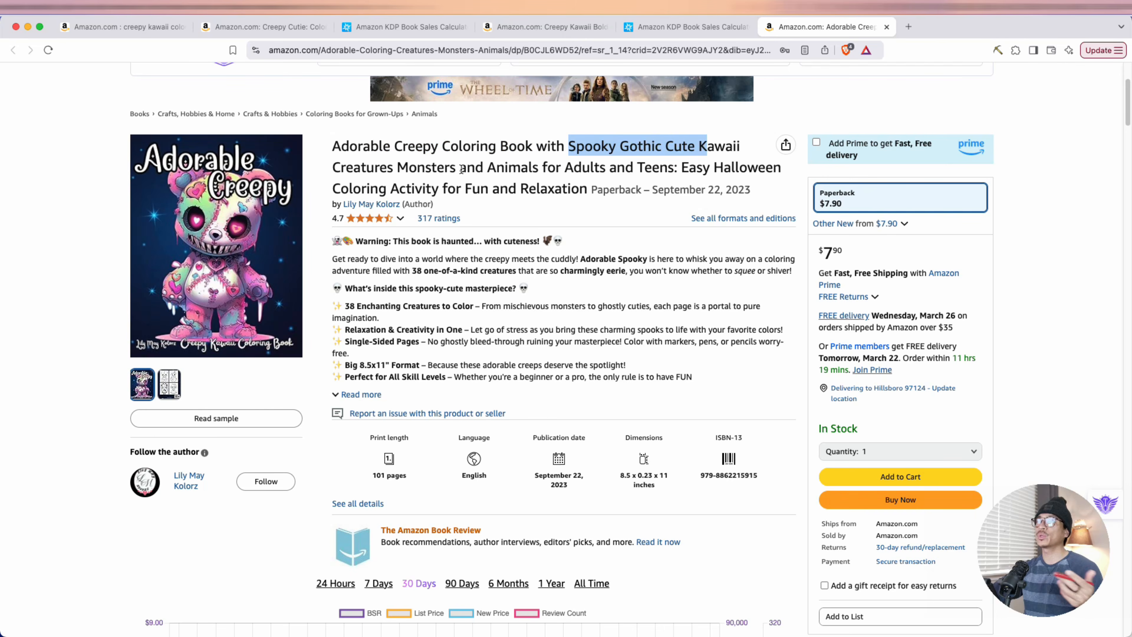
drag(350, 168, 561, 165)
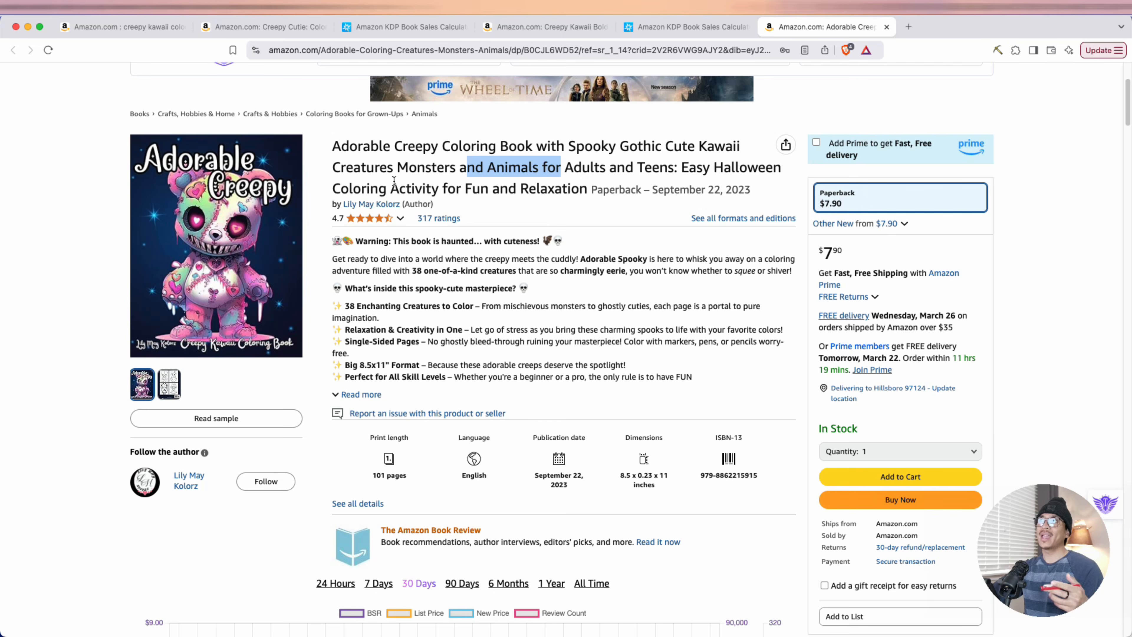
mouse_move(200, 209)
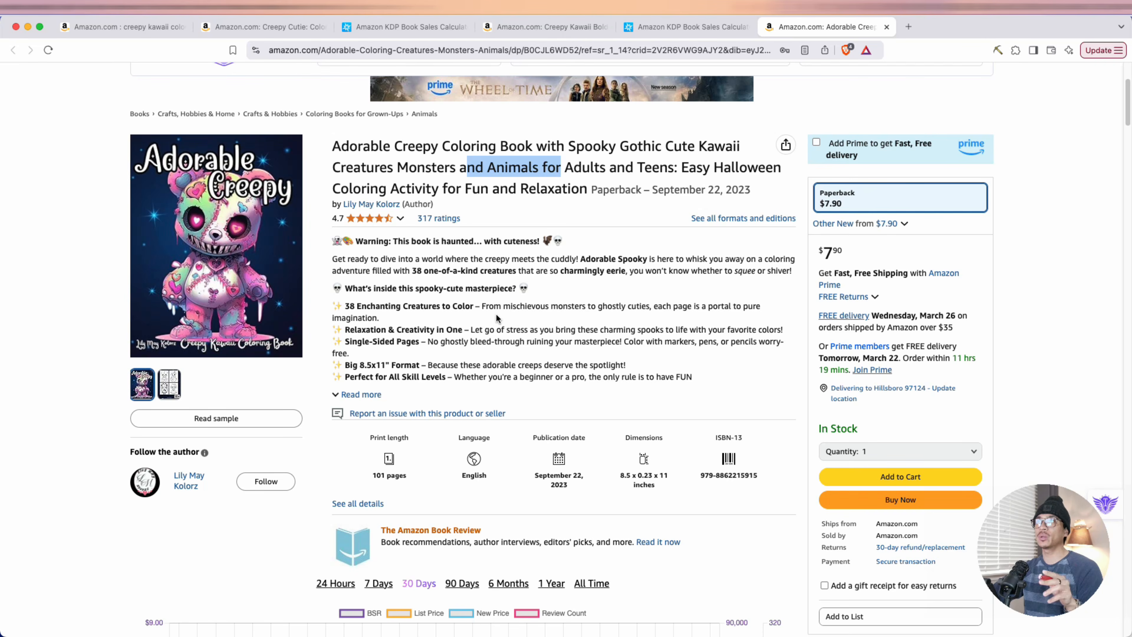
drag(363, 472, 415, 475)
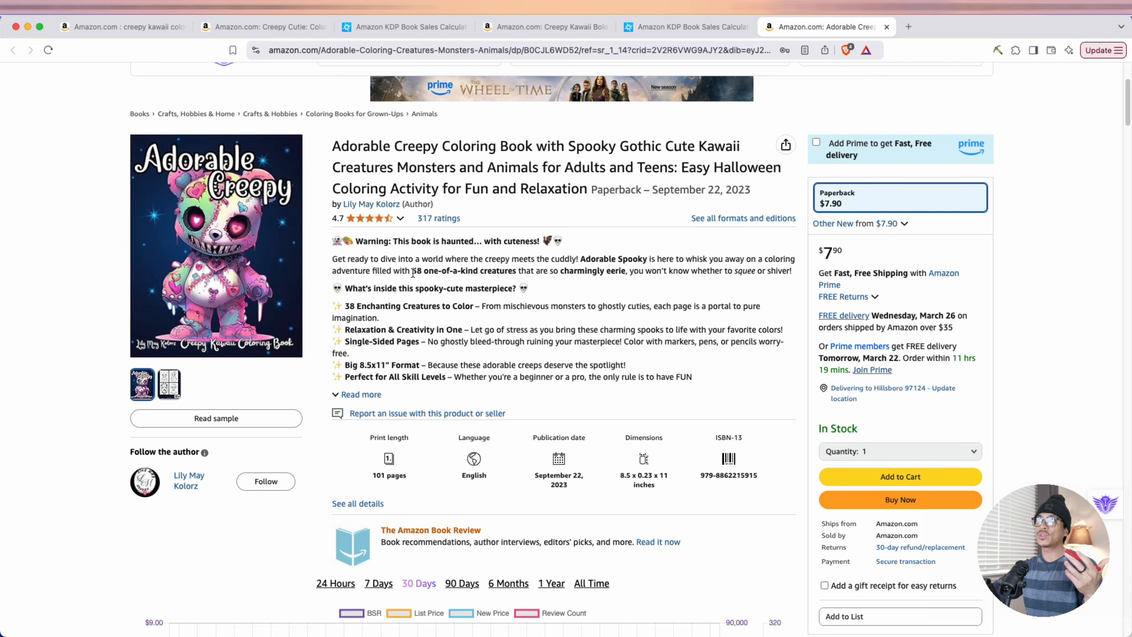
drag(412, 270, 516, 271)
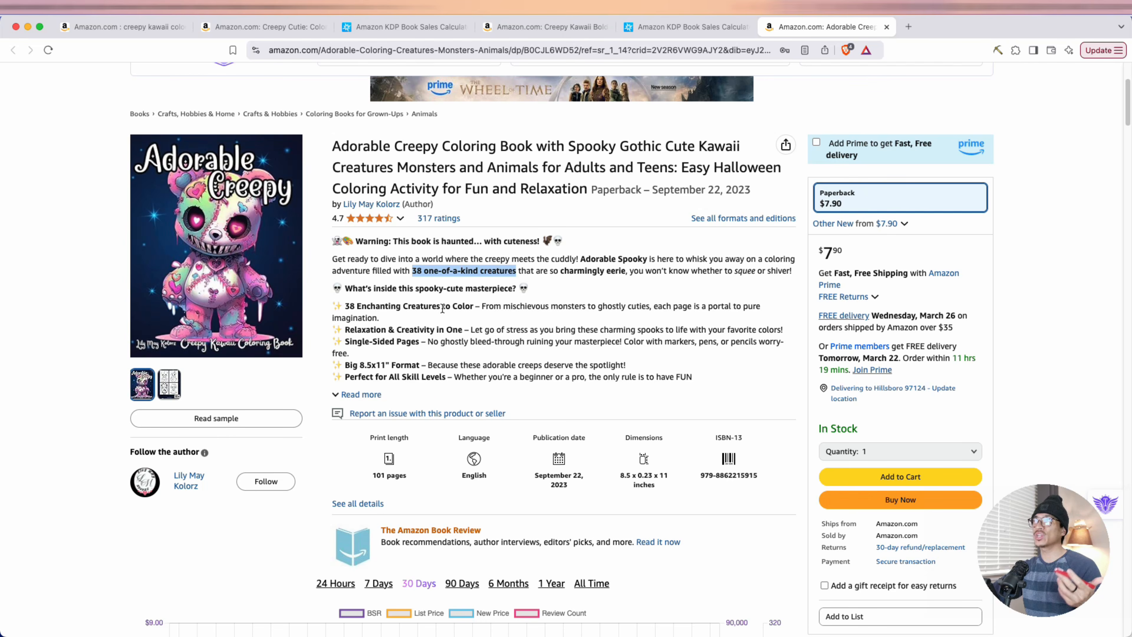
click(834, 233)
drag(844, 256, 824, 262)
click(579, 291)
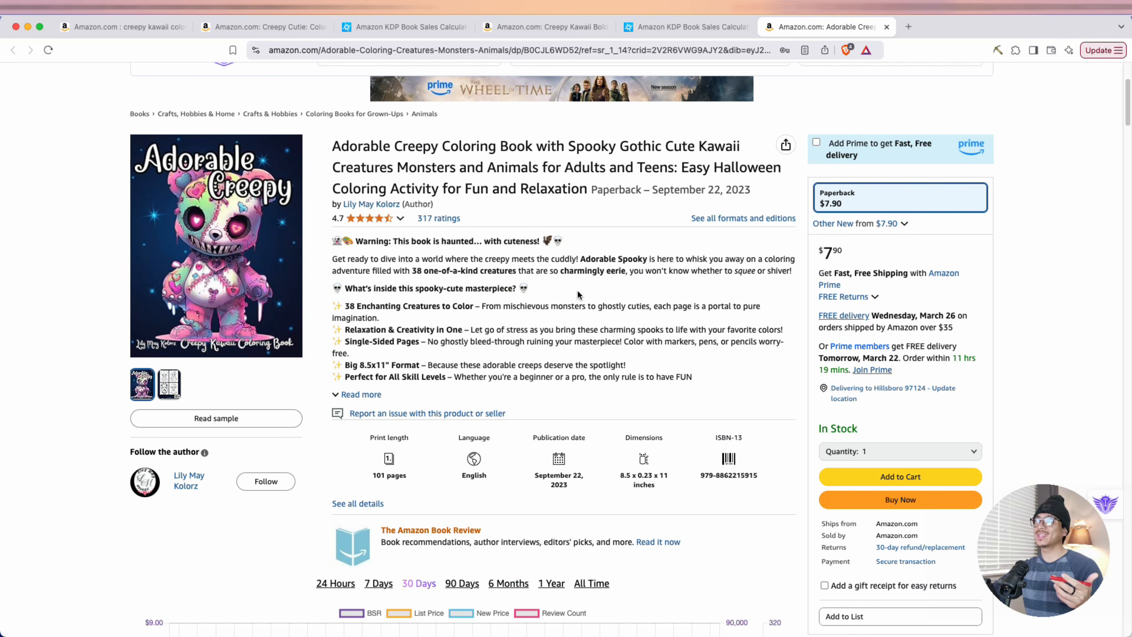
mouse_move(363, 226)
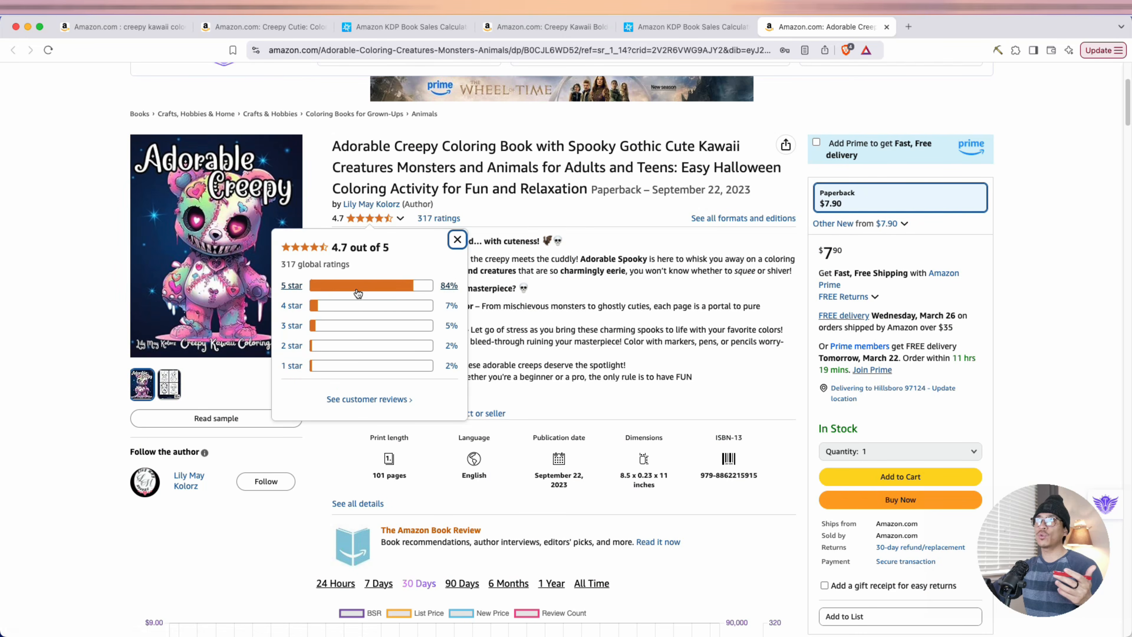
Examine the Adorable Creepy Coloring Book's price and rank history, related books and the publisher's sample coloring pages
scroll(625, 329, down, 5)
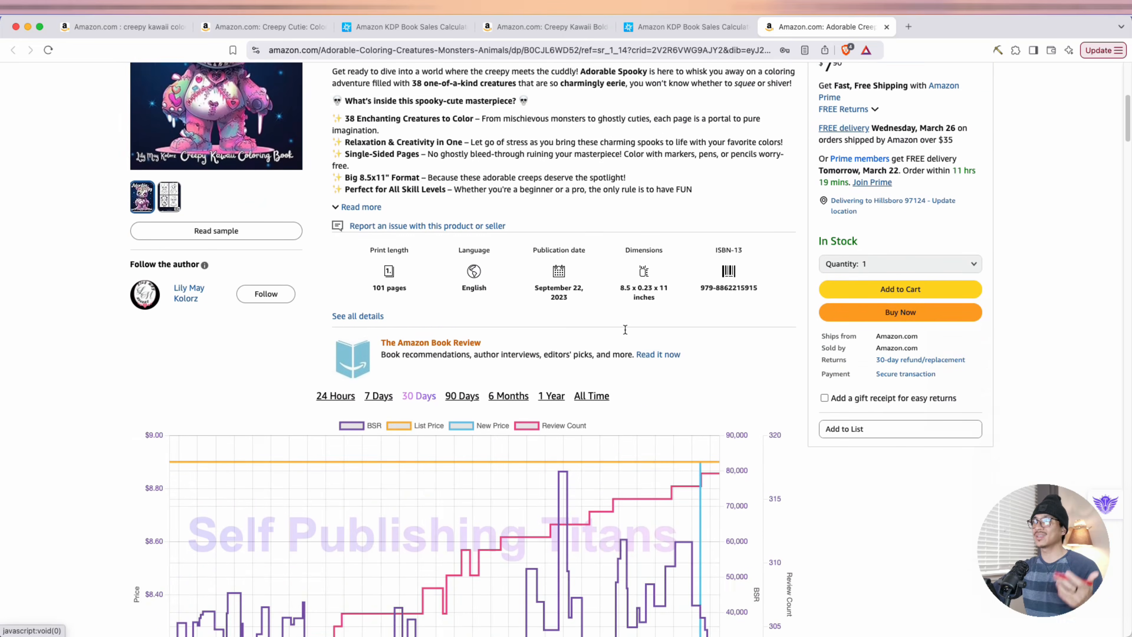
scroll(625, 330, down, 15)
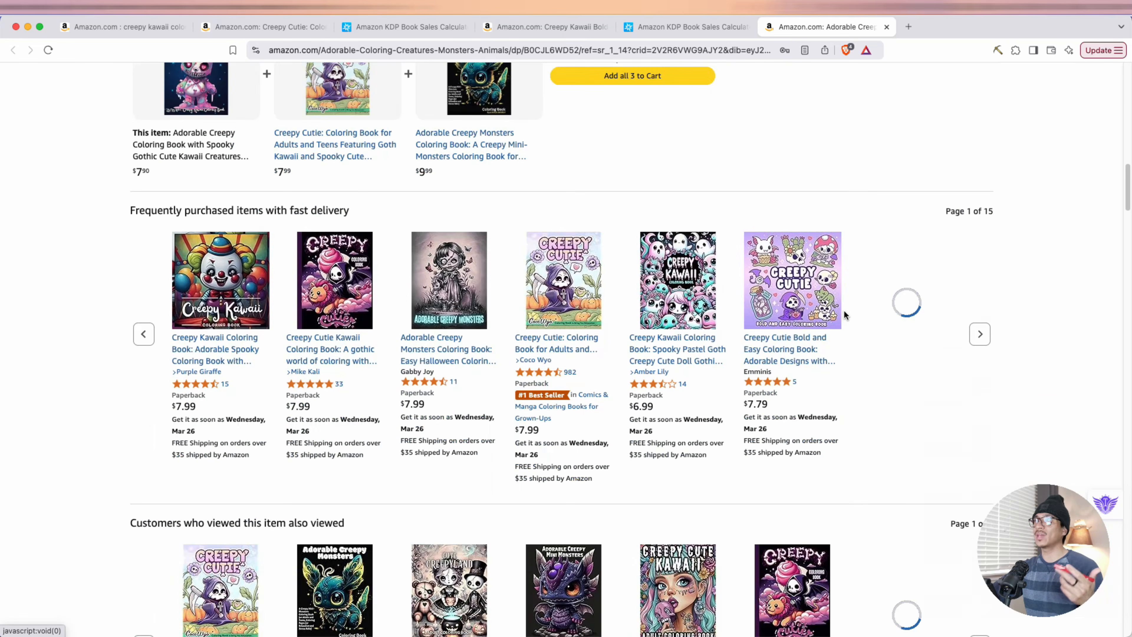
scroll(844, 310, down, 18)
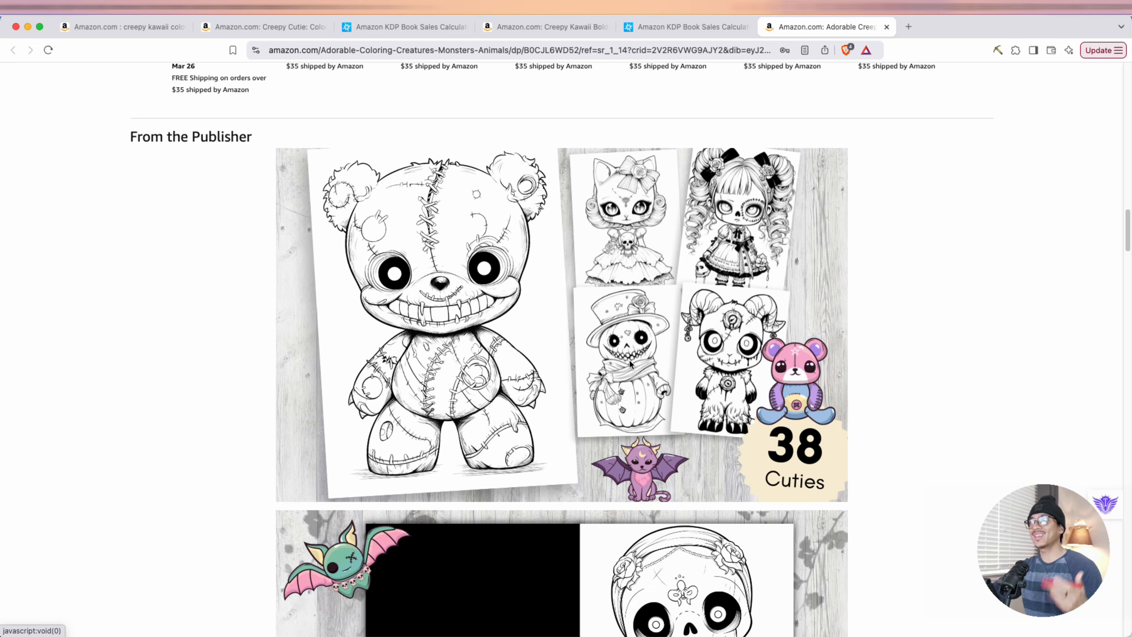
scroll(579, 377, down, 1)
scroll(578, 373, up, 1)
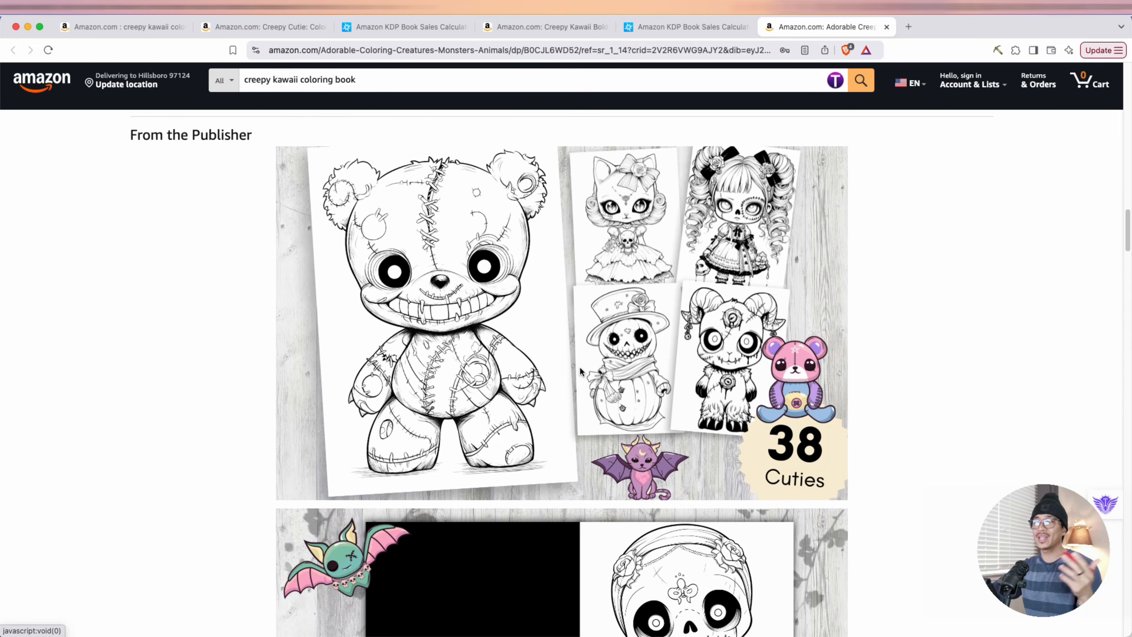
scroll(579, 367, down, 5)
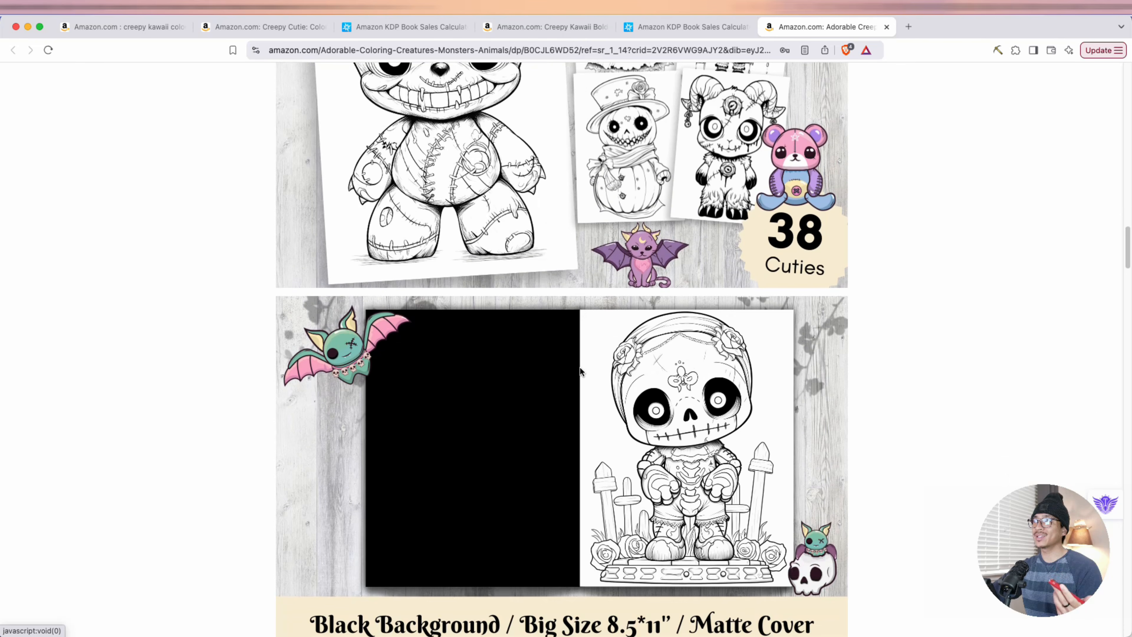
scroll(579, 367, up, 4)
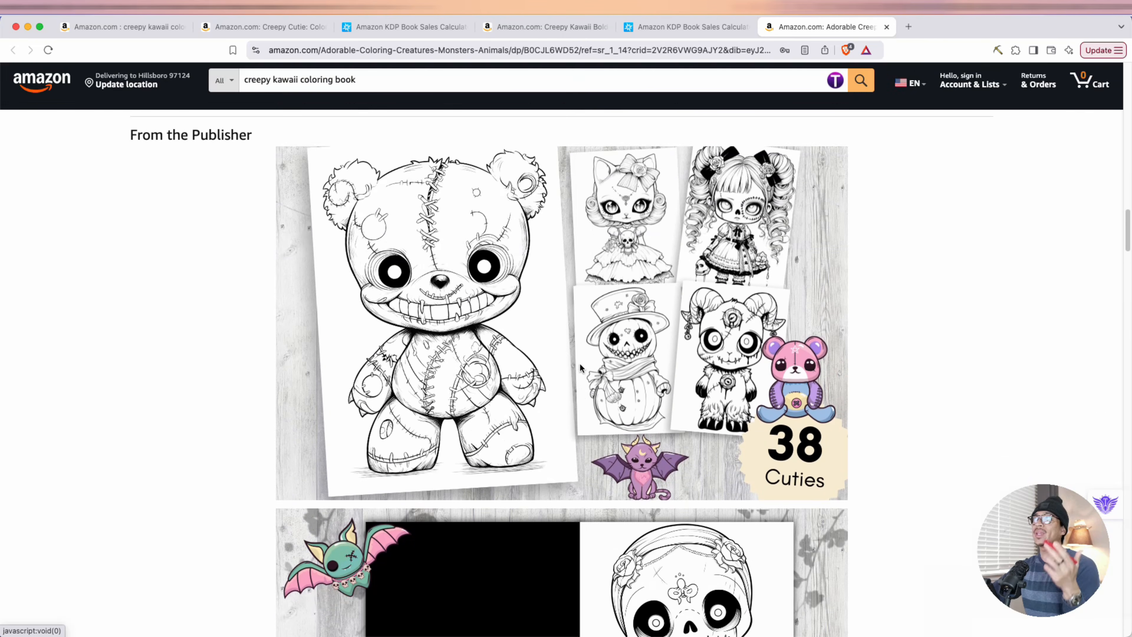
scroll(579, 363, down, 7)
scroll(579, 367, up, 3)
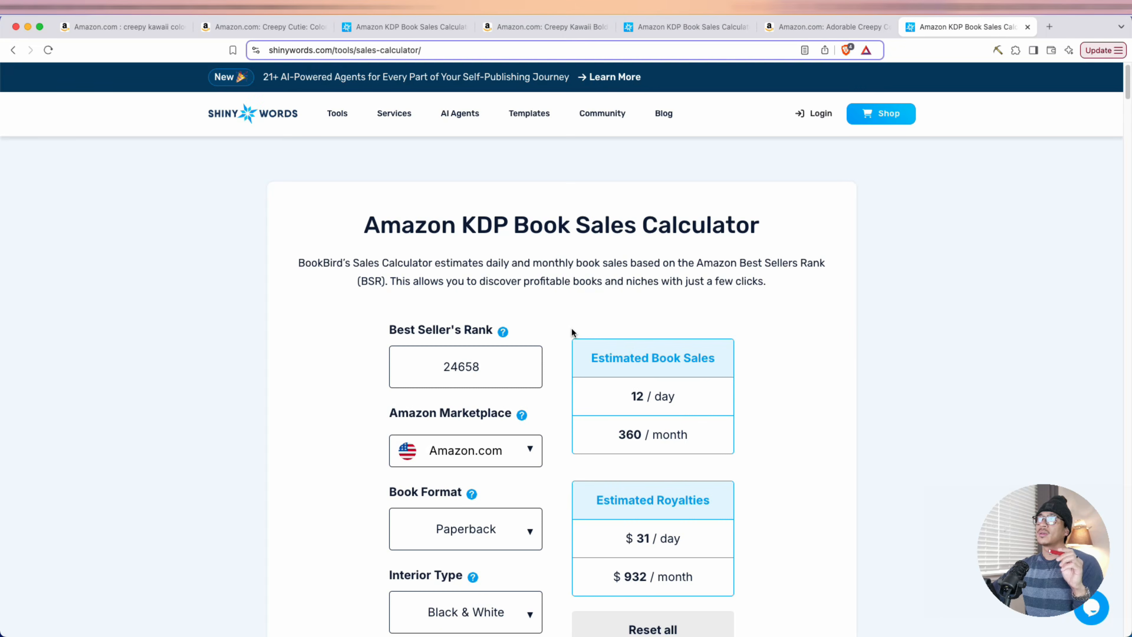
Check the Adorable Creepy book's rank and its estimated daily and monthly royalties in the Amazon KDP Book Sales Calculator
scroll(571, 327, down, 2)
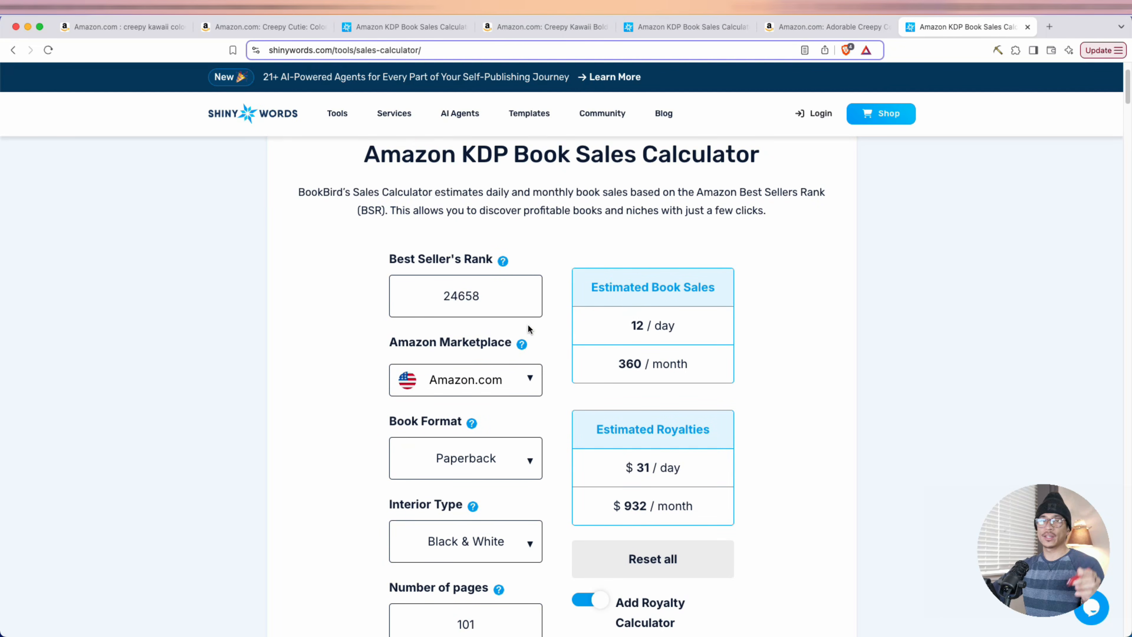
drag(442, 297, 488, 298)
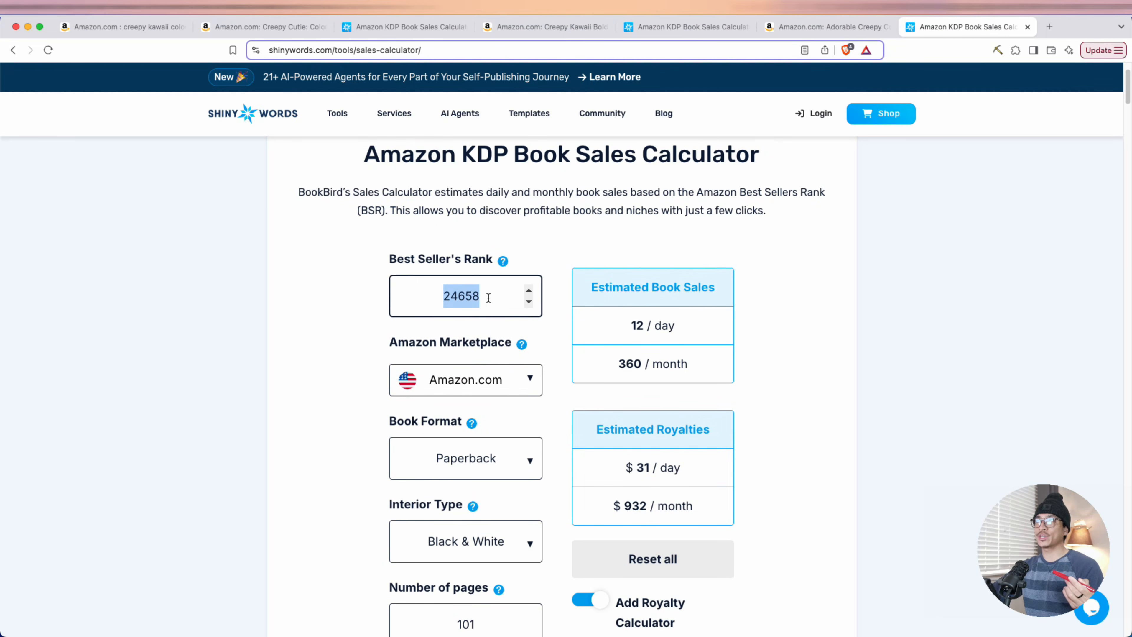
scroll(610, 403, down, 3)
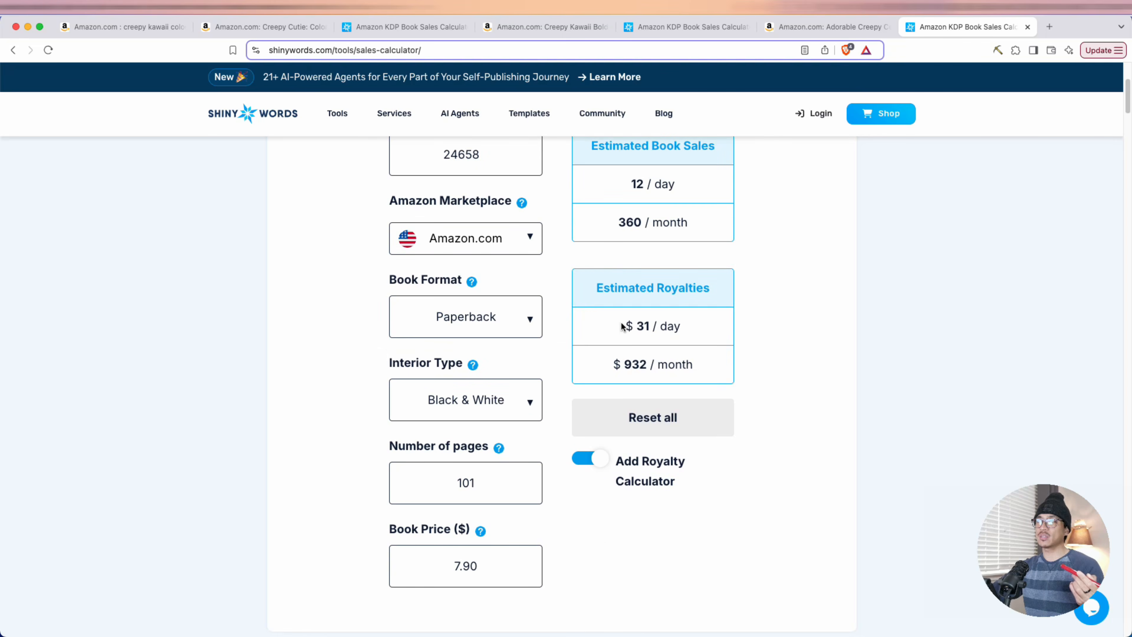
drag(624, 326, 679, 323)
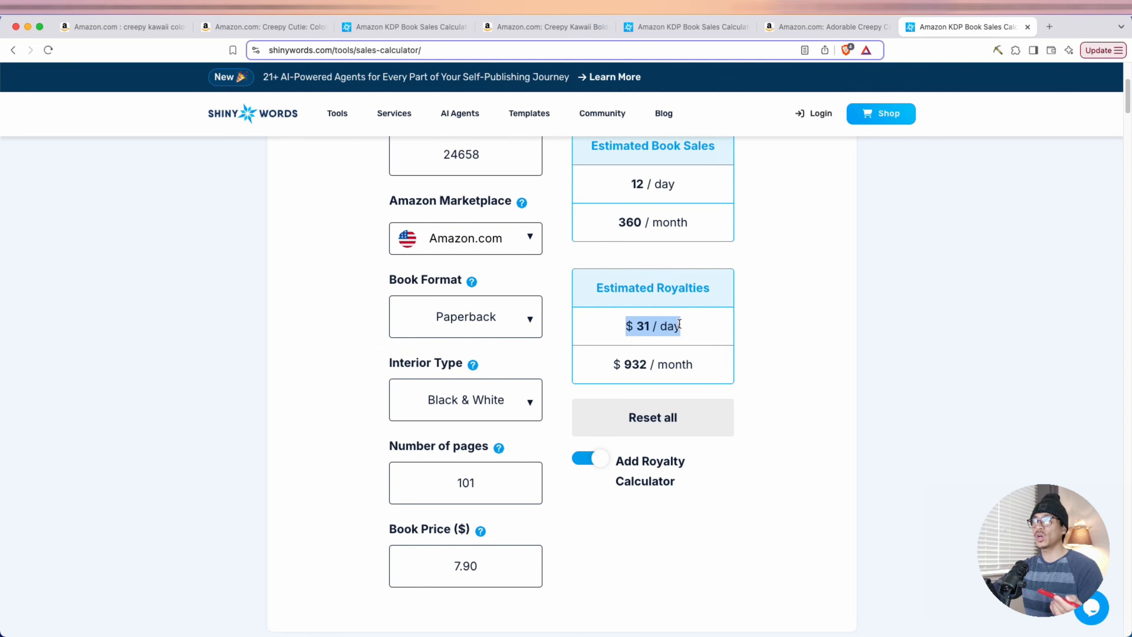
click(661, 381)
drag(614, 367, 699, 370)
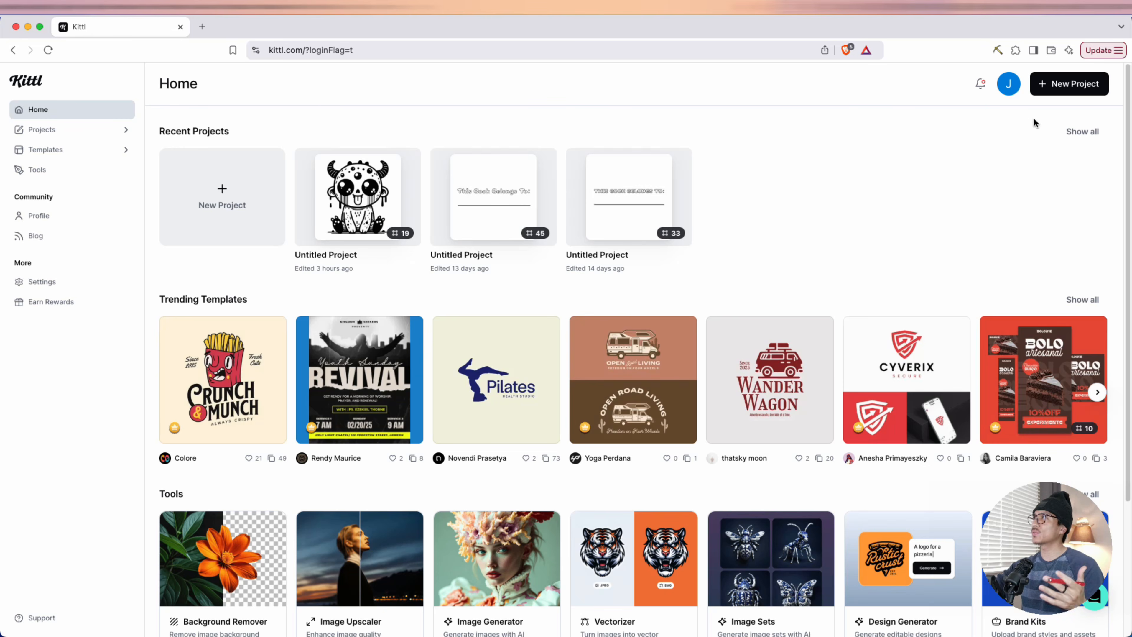
Create a new Kittl project with a portrait artboard 8.5 inches wide and 11 inches high at 300 DPI
click(1062, 83)
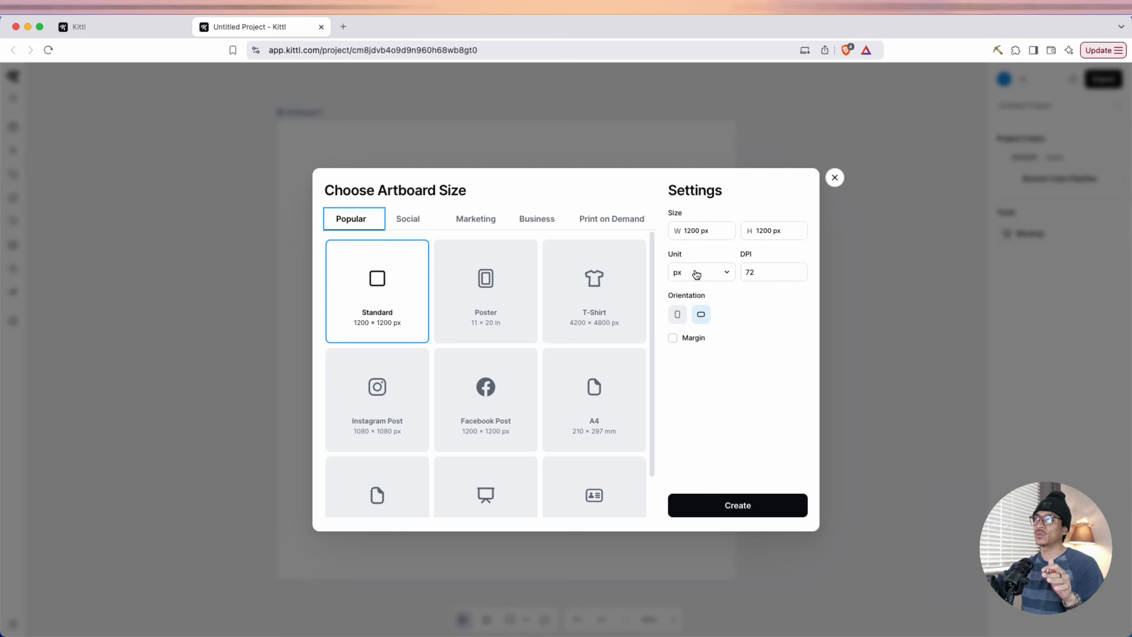
click(697, 272)
click(692, 300)
click(684, 232)
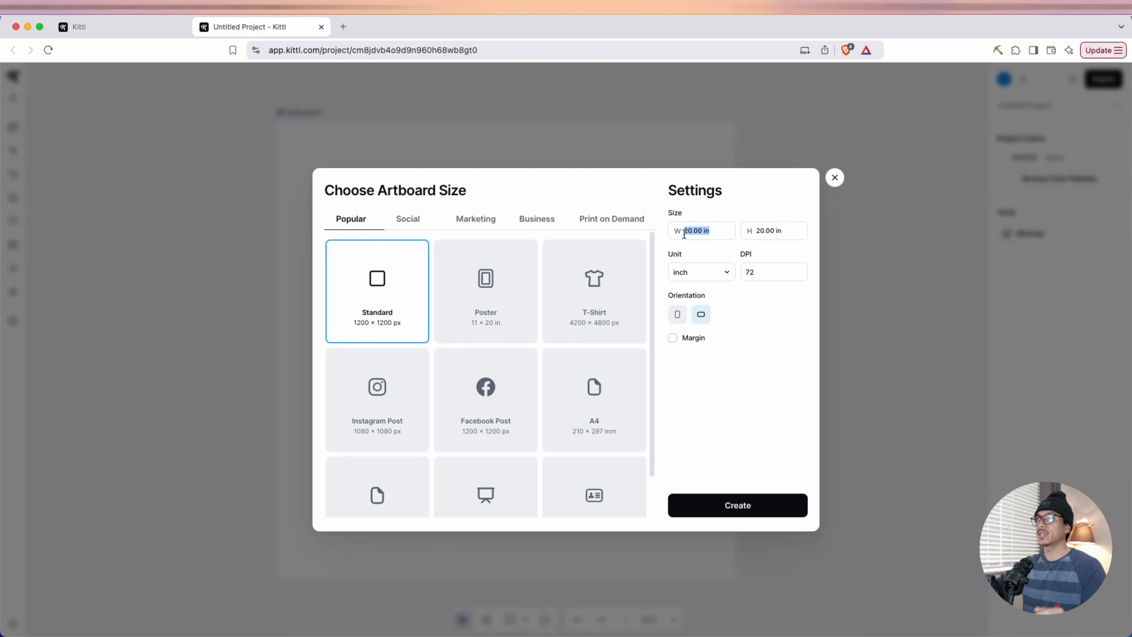
text(8.5)
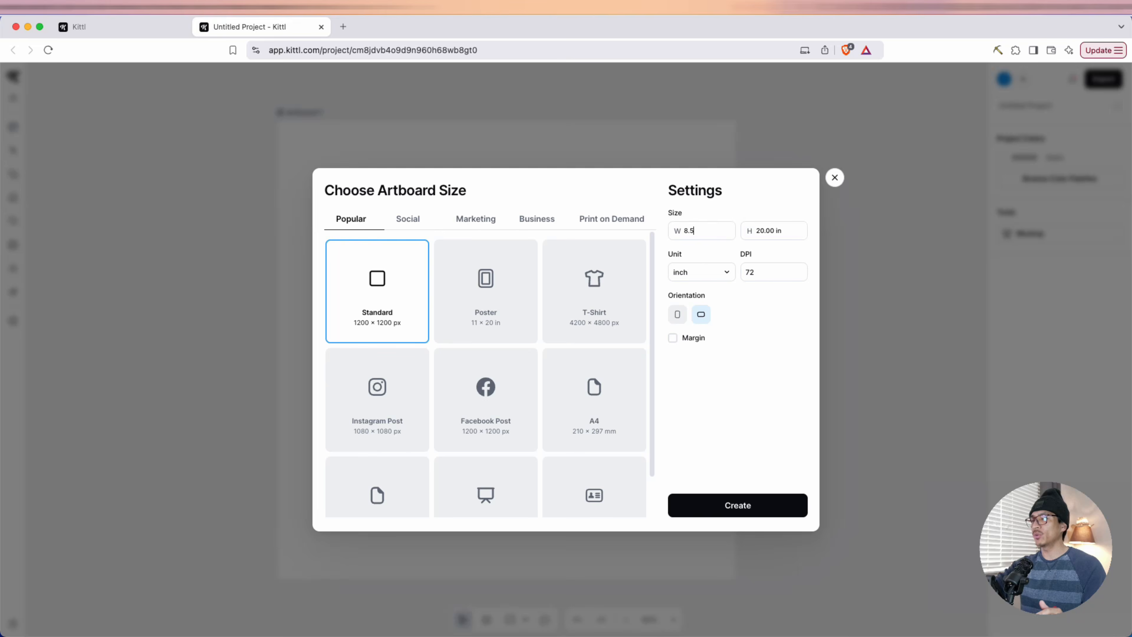
click(791, 238)
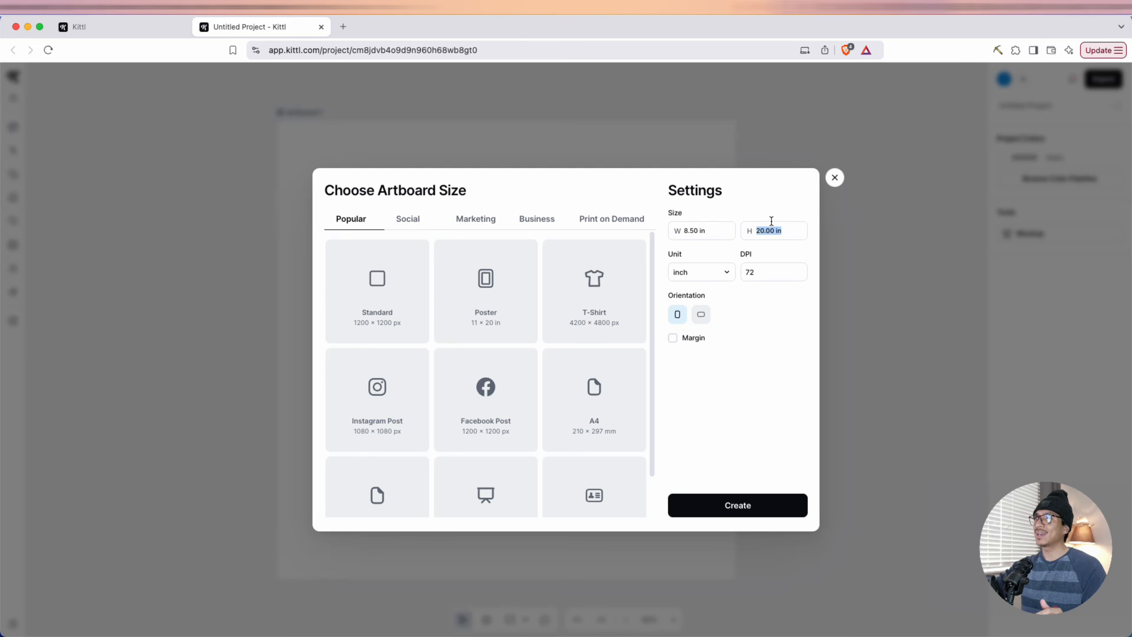
text(11)
key(Tab)
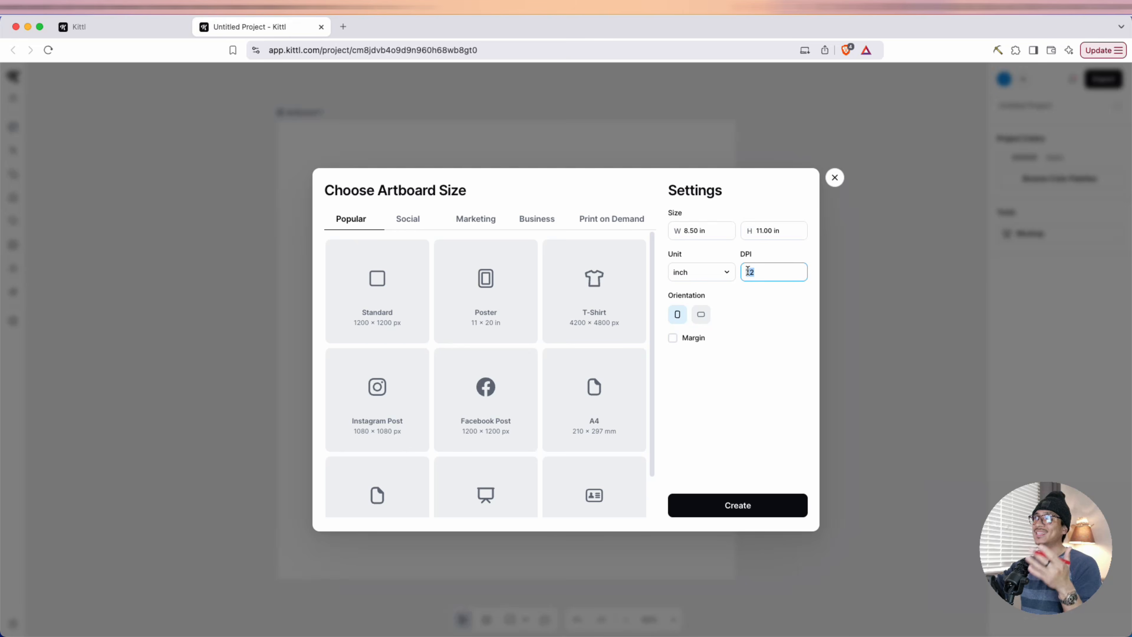
text(300)
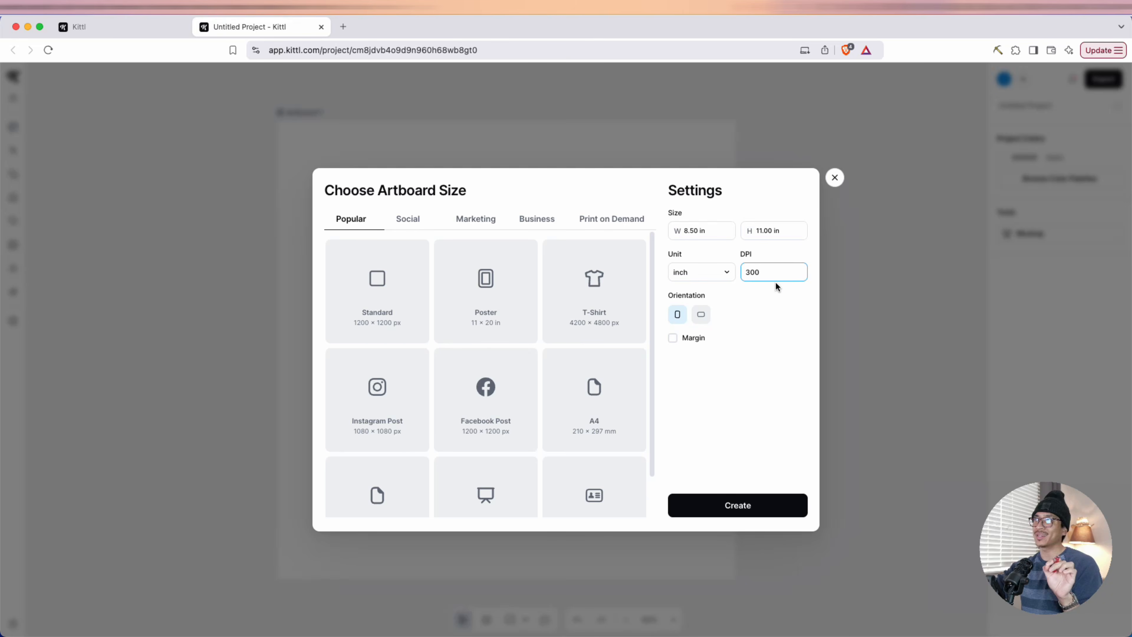
click(737, 505)
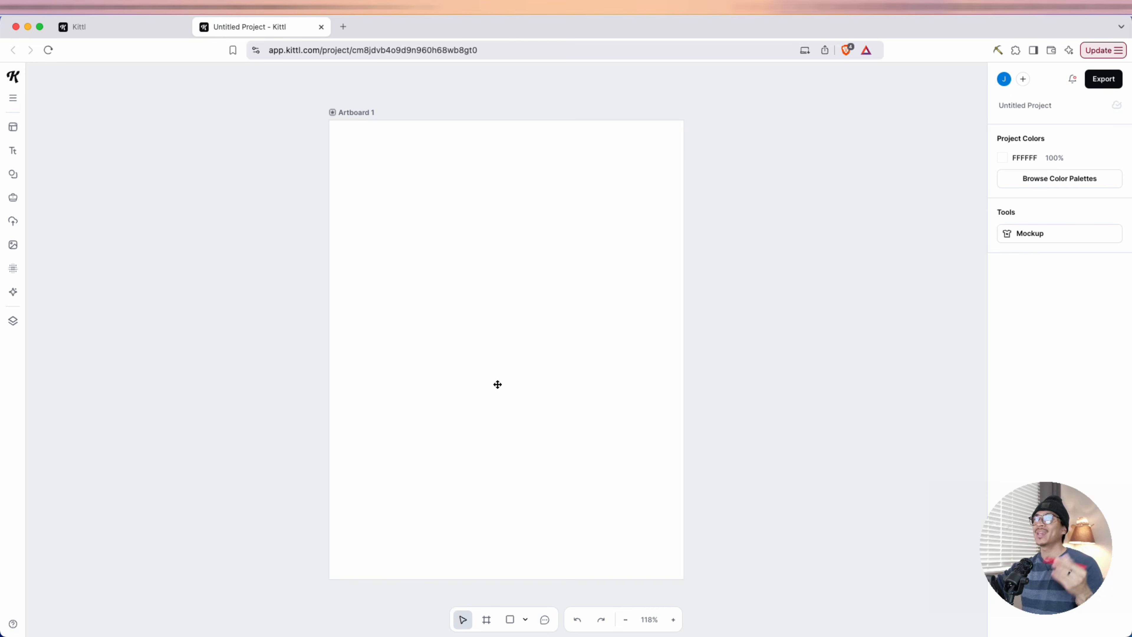
Add a headline to the artboard reading "This Book Belongs To:"
click(13, 152)
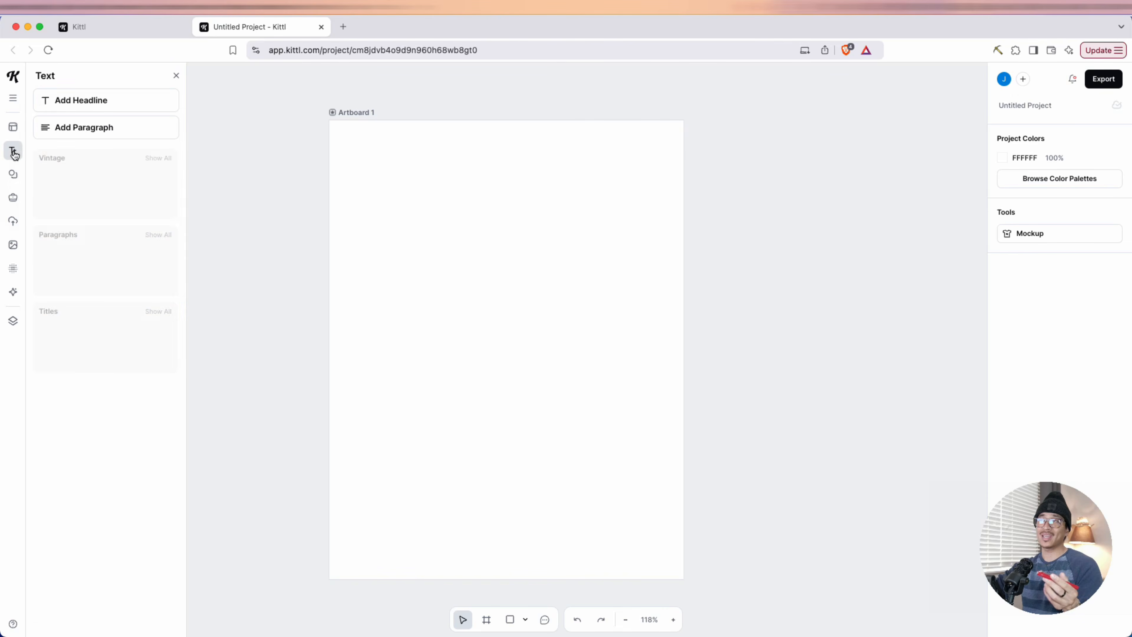
click(87, 108)
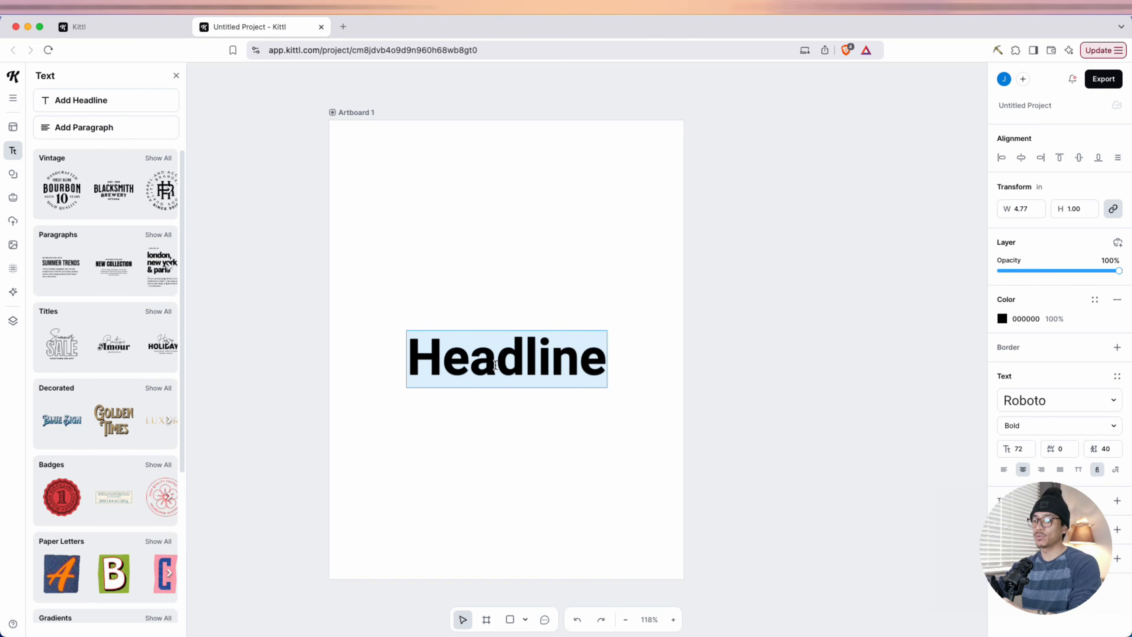
text(This Book Belongs TO;)
drag(407, 459, 482, 455)
text(To:)
click(531, 365)
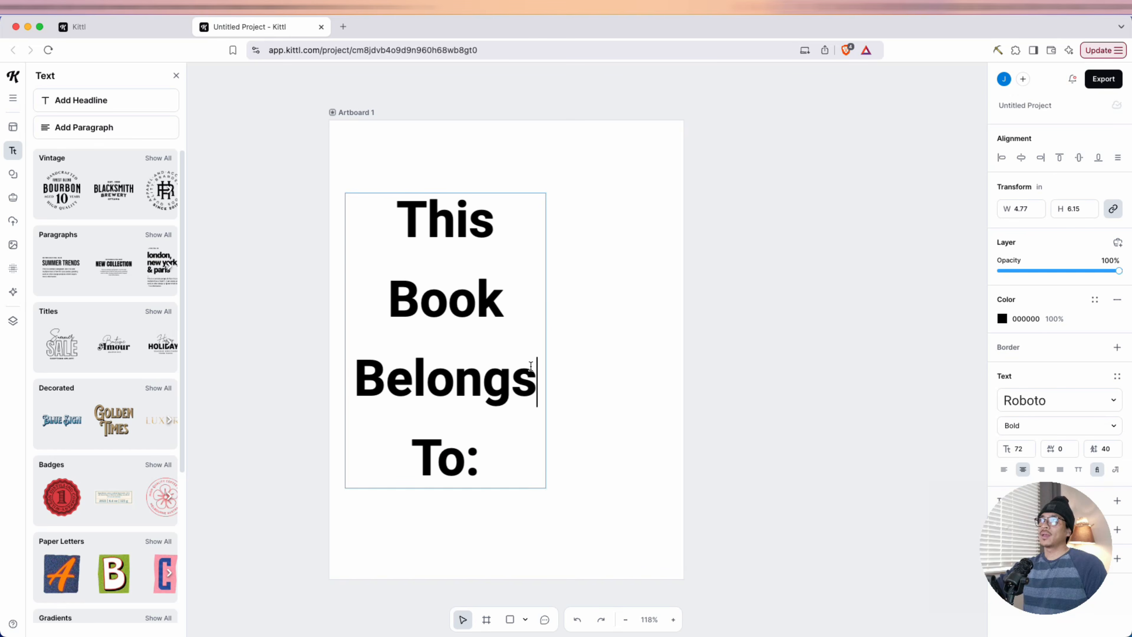
Fit the headline on one line at about 6.9 inches wide and center it horizontally in the artboard's upper half
click(550, 311)
drag(544, 319, 905, 260)
drag(913, 193, 683, 253)
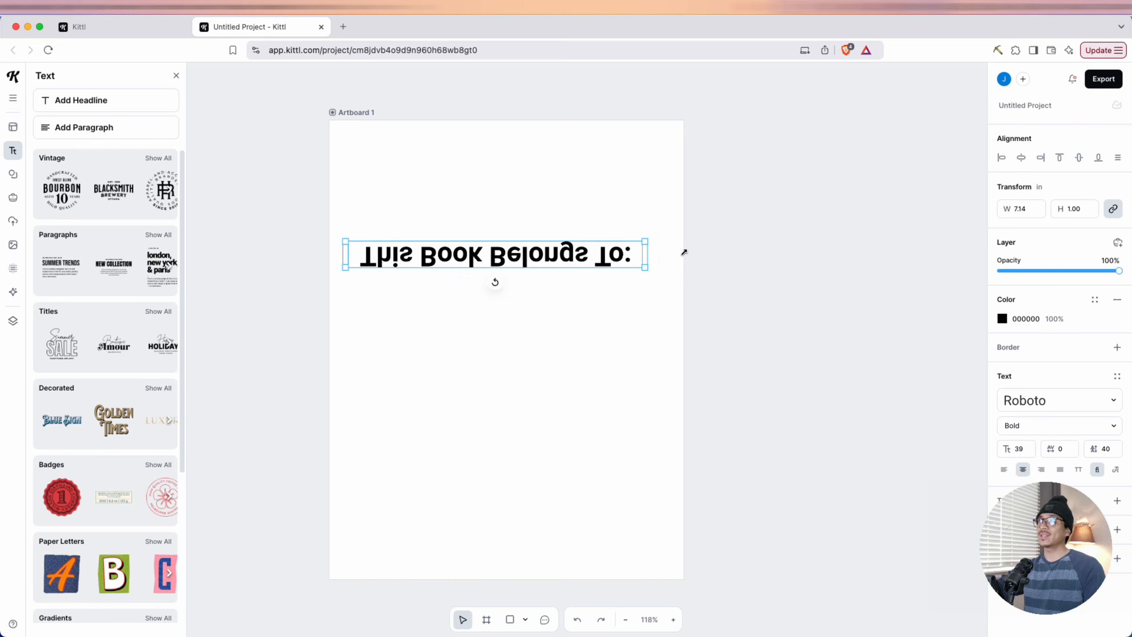
click(623, 258)
click(632, 225)
click(656, 211)
click(650, 218)
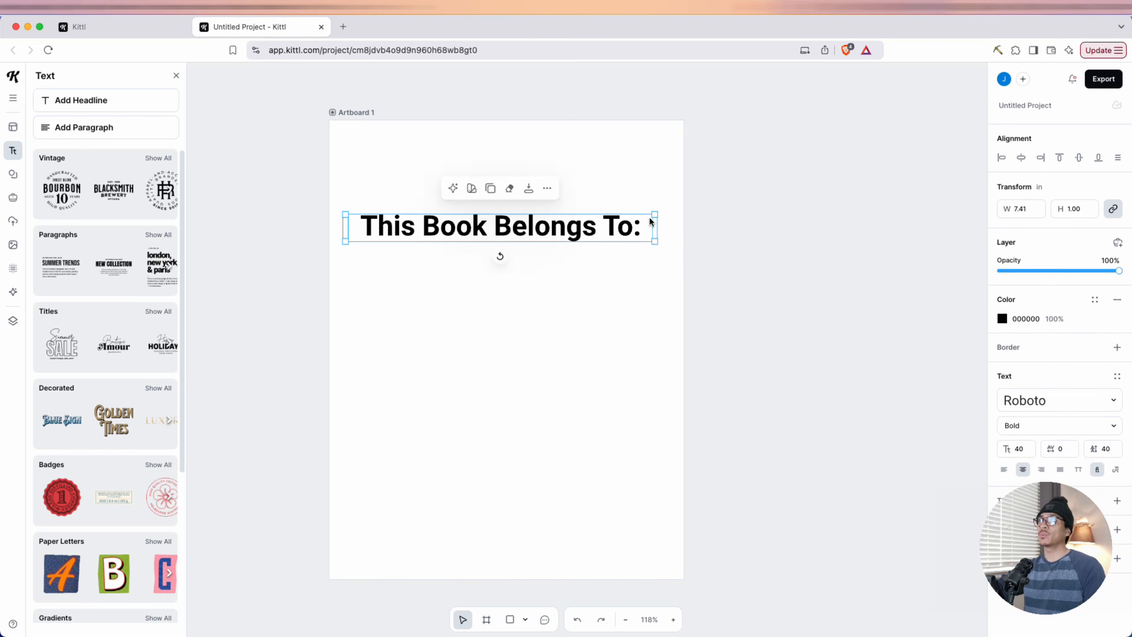
drag(655, 215, 642, 225)
drag(525, 235, 537, 326)
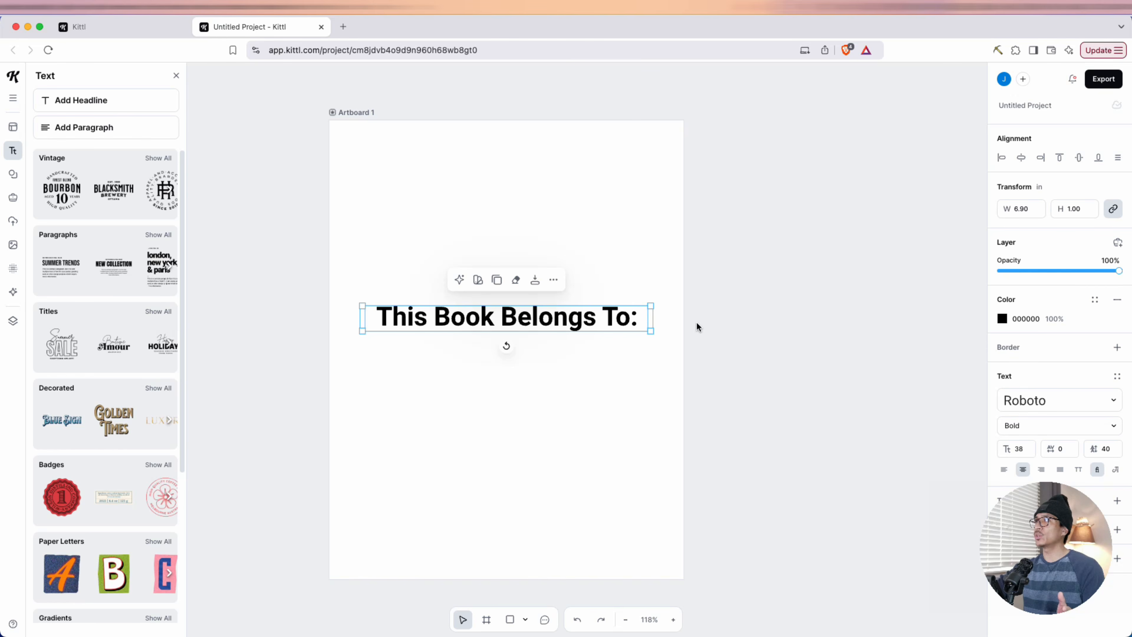
Give the headline a black border with a weight of 5.40 and change its fill color to white, FFFFFF
click(1116, 347)
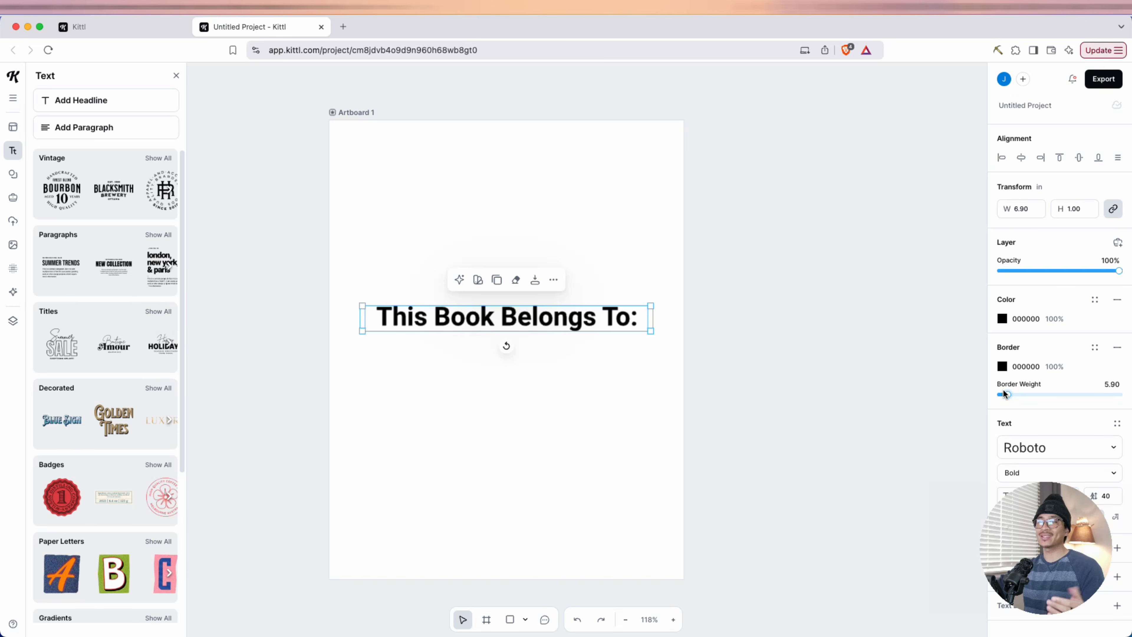
drag(1003, 393, 1005, 394)
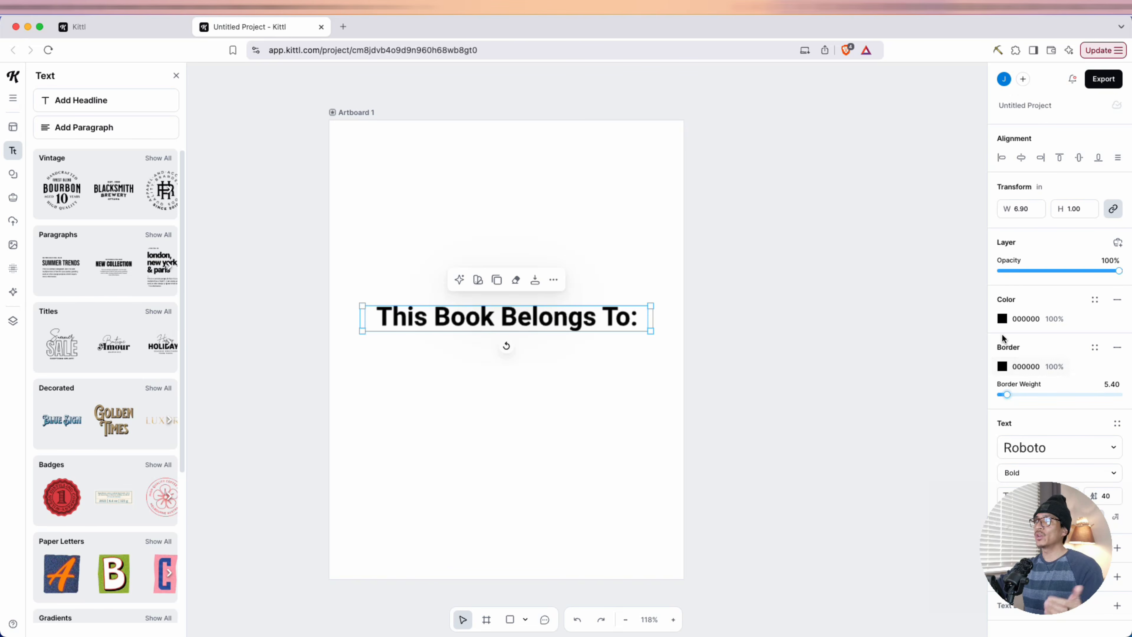
click(1003, 317)
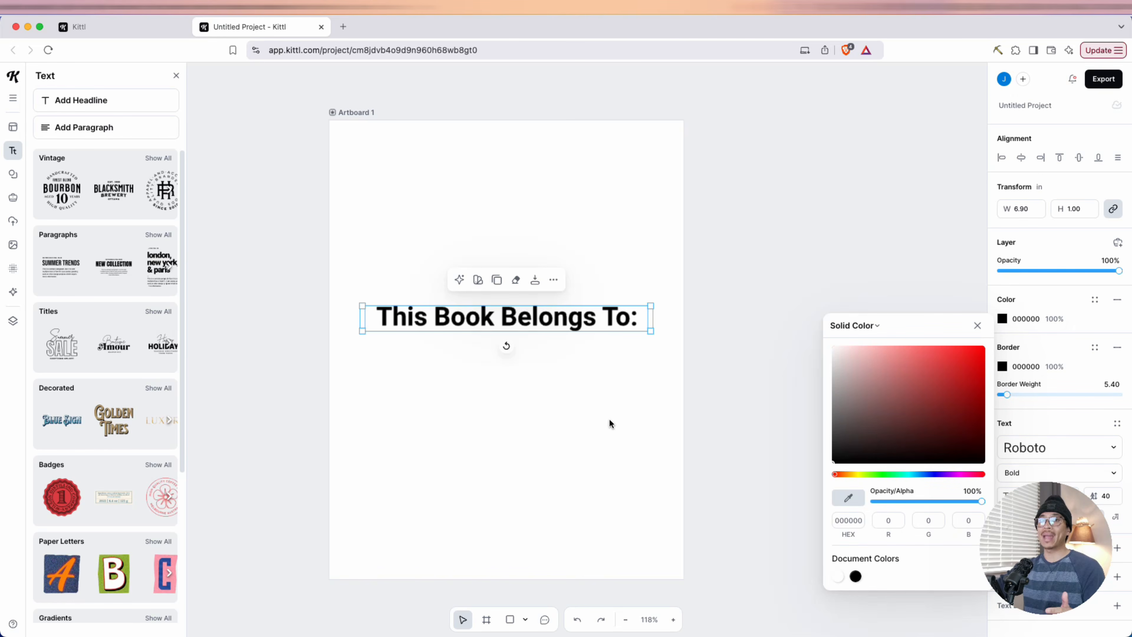
click(891, 396)
drag(885, 396, 827, 340)
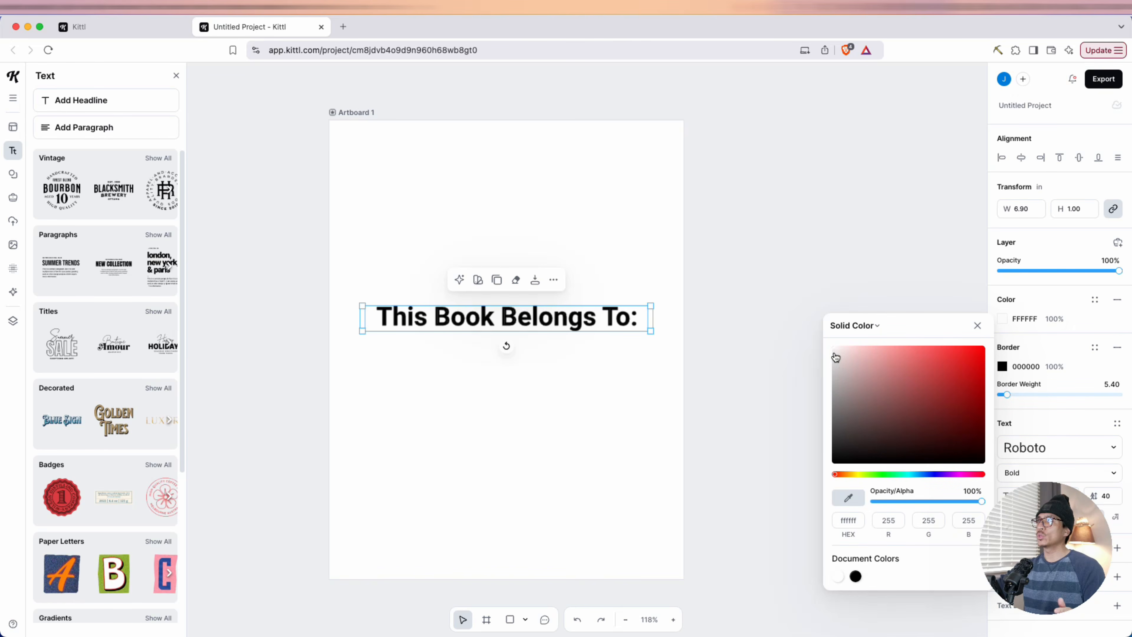
Reduce the headline's border weight to 2.20
drag(1006, 394, 998, 389)
key(Left)
key(Left)
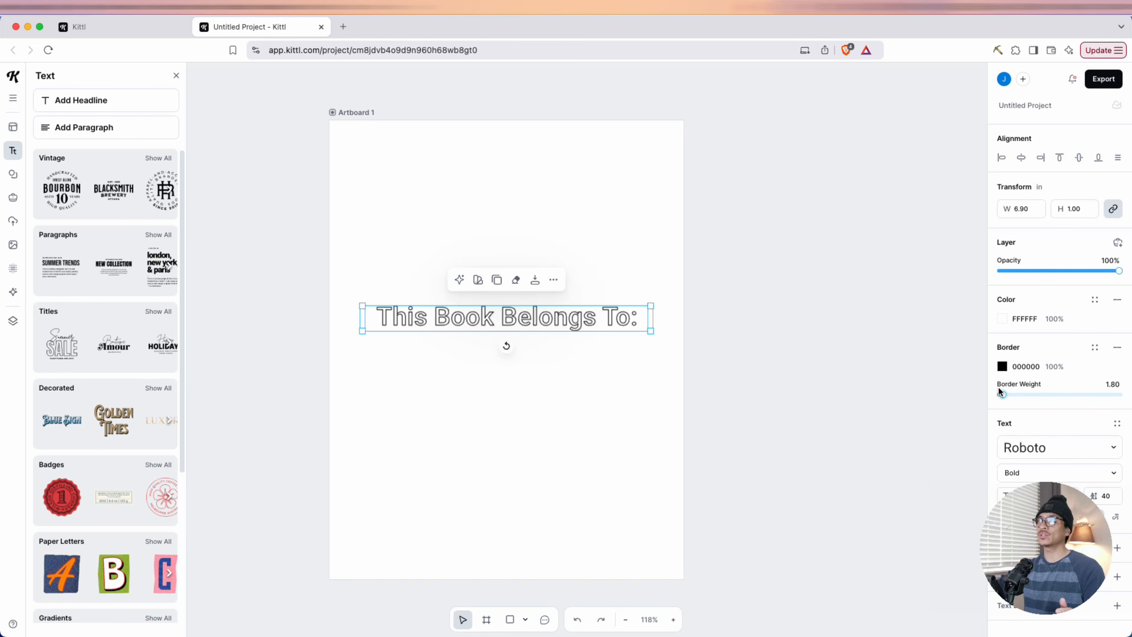
key(Left)
key(Left)
key(Left)
key(Right)
key(Right)
key(Right)
key(Right)
key(Right)
key(Right)
key(Right)
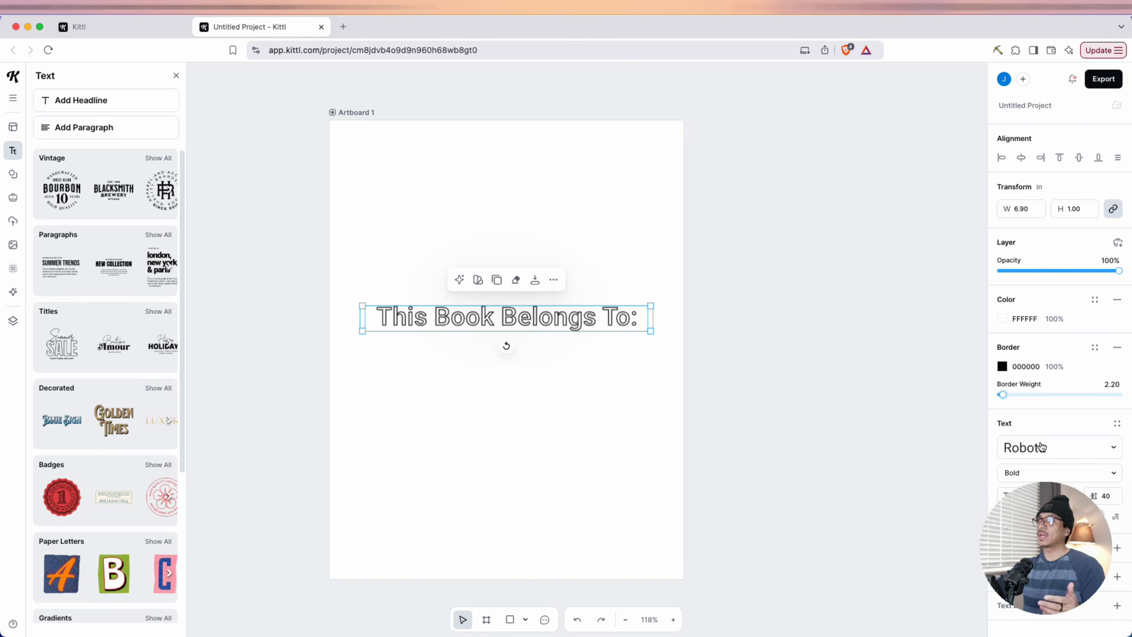
Try the Chicco typeface on the headline, settle on Cherry Bomb, and fine-tune the border weight
click(1074, 445)
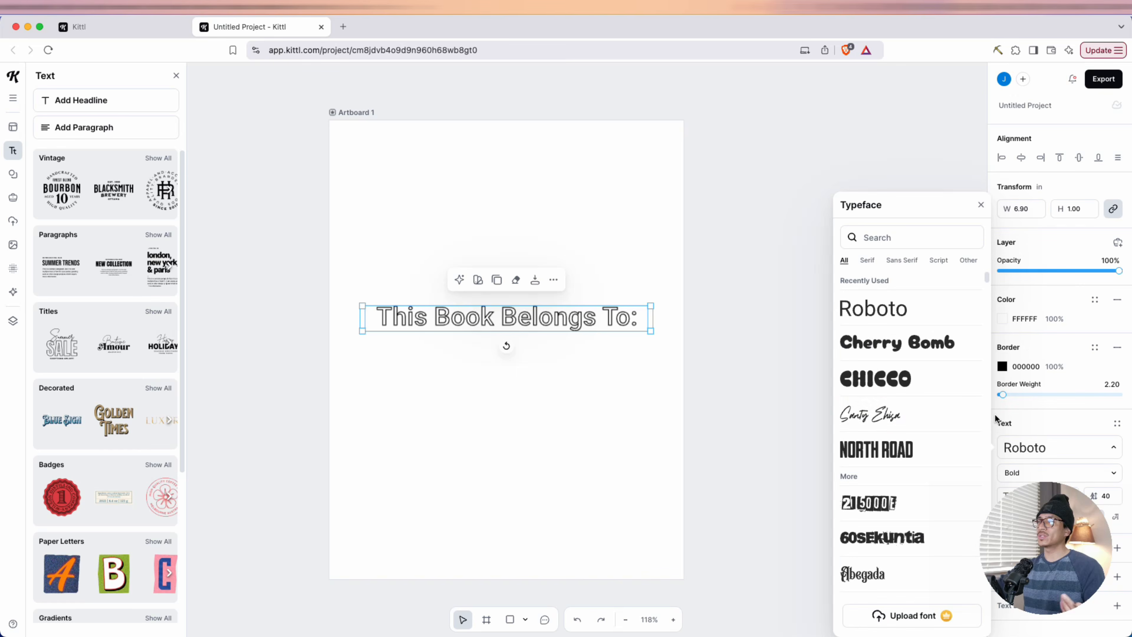
click(926, 354)
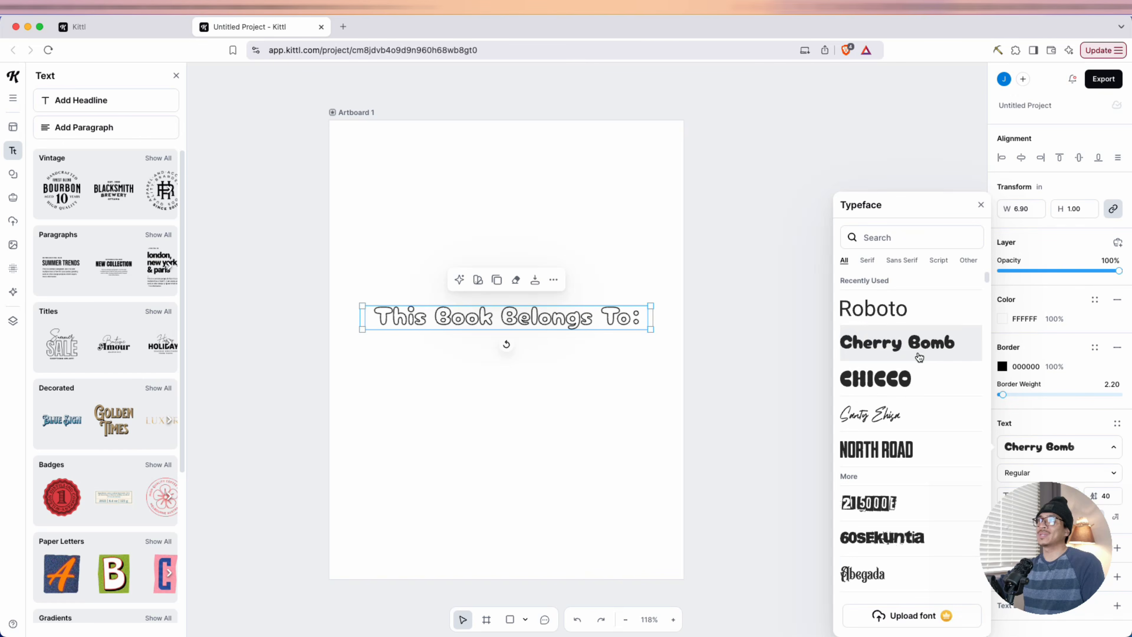
click(911, 391)
scroll(896, 413, down, 5)
scroll(895, 414, down, 6)
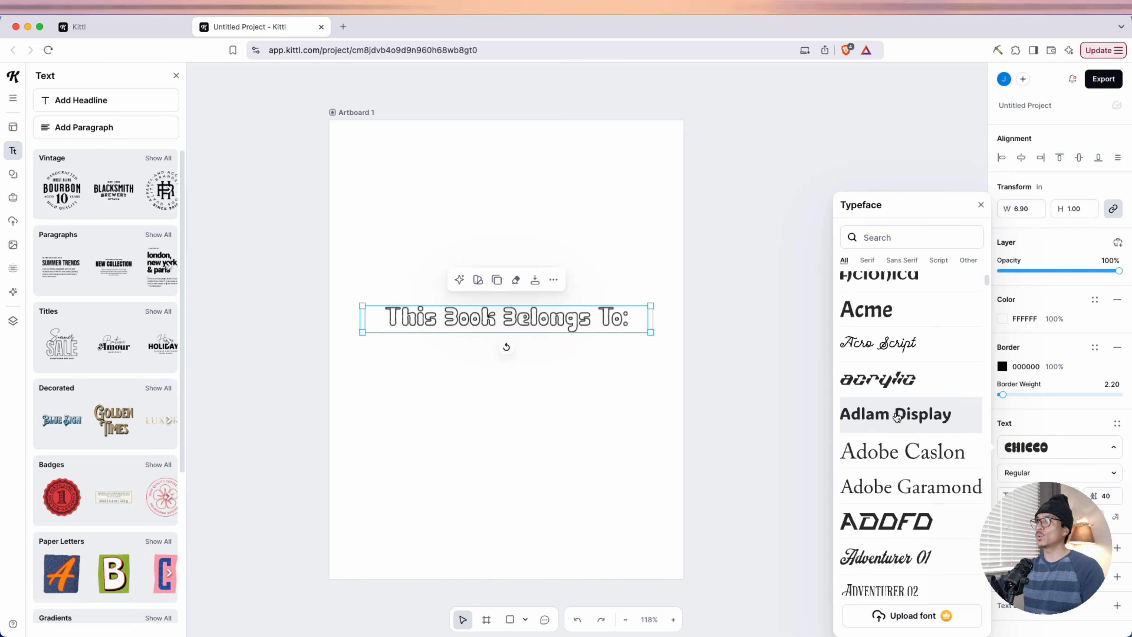
scroll(893, 379, up, 15)
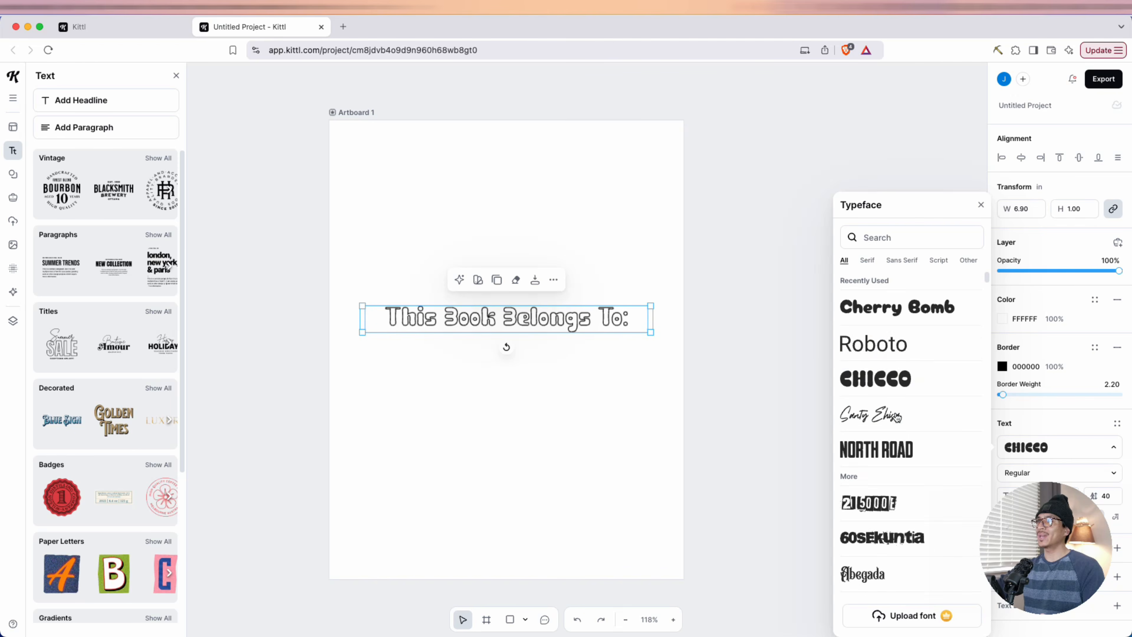
click(898, 309)
click(1003, 396)
drag(1004, 395, 1002, 395)
click(508, 368)
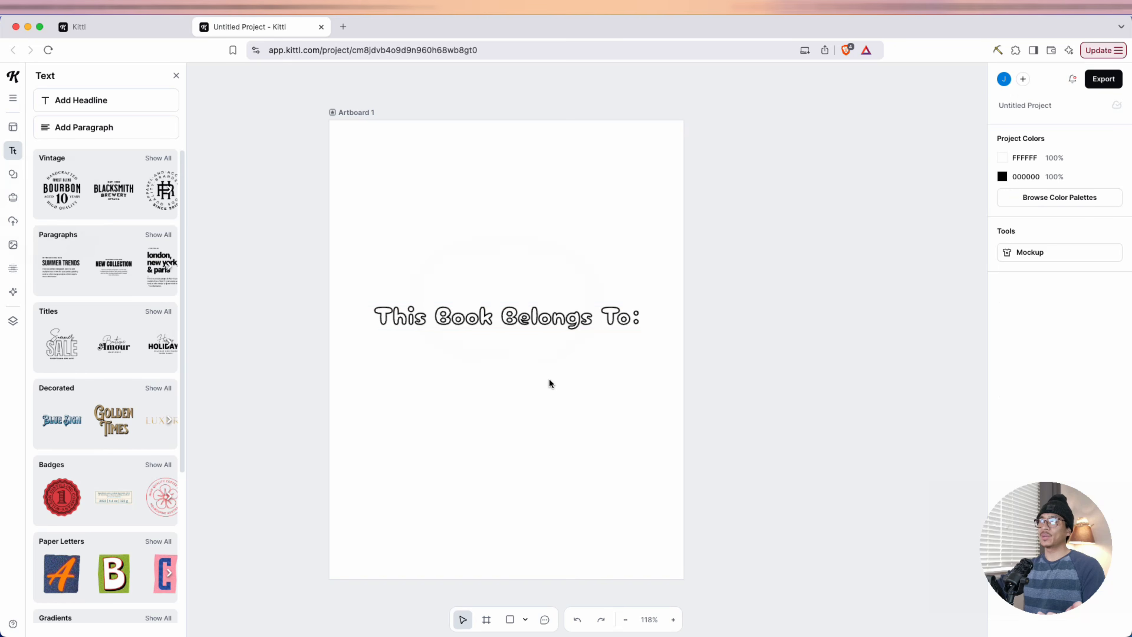
Add a line from the basic shapes below the headline and stretch it to about 6.60 inches wide
click(13, 174)
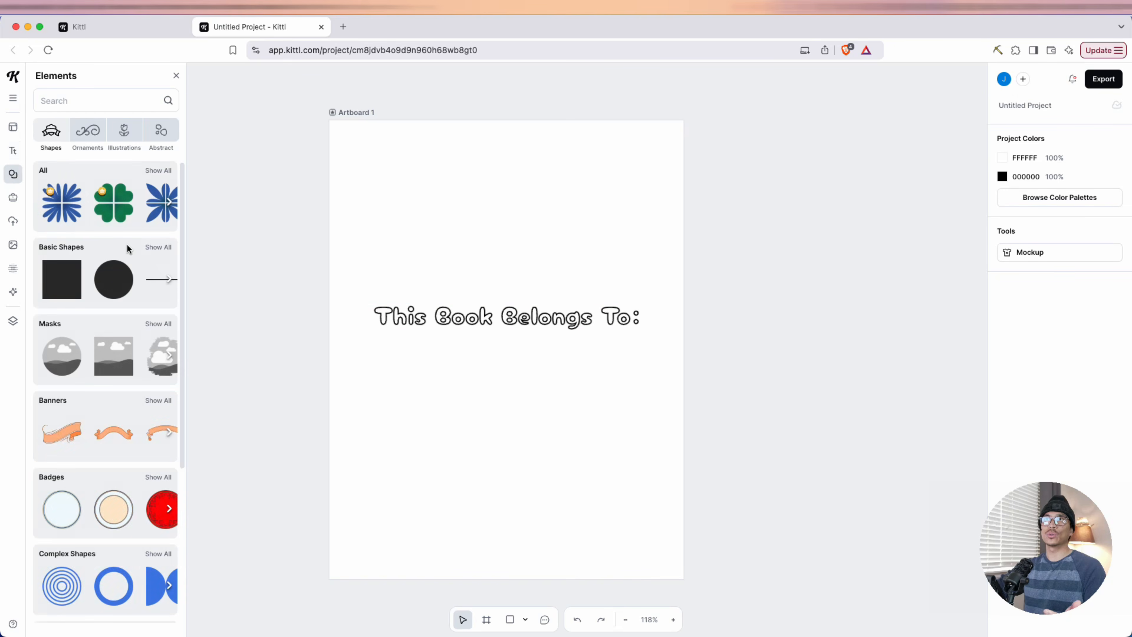
click(155, 247)
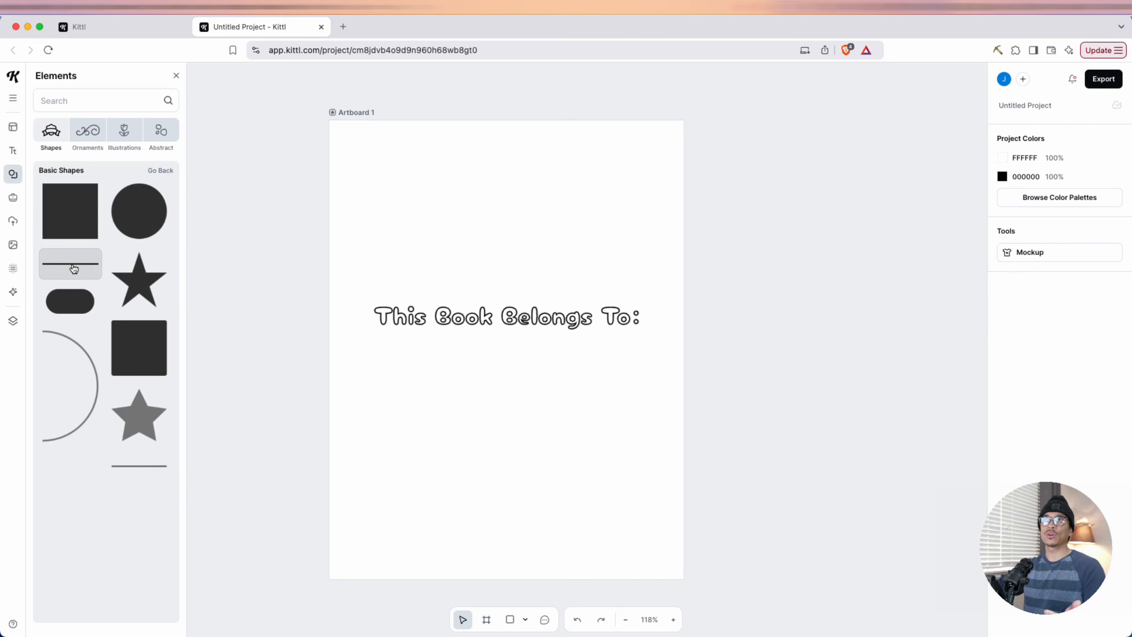
click(70, 264)
drag(565, 352, 529, 374)
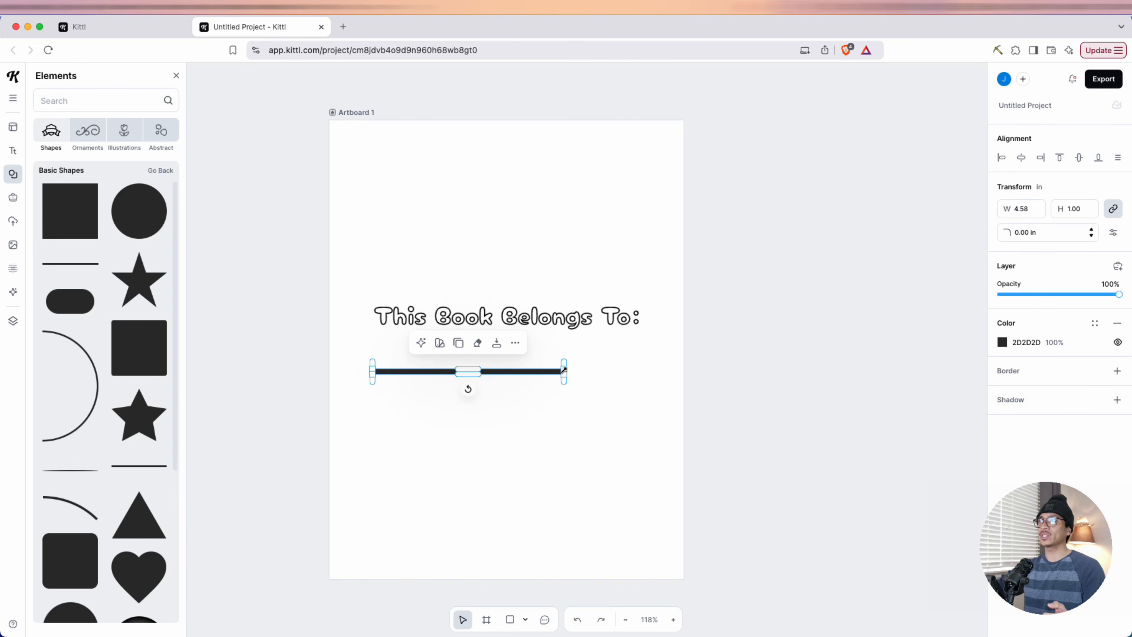
scroll(567, 366, up, 5)
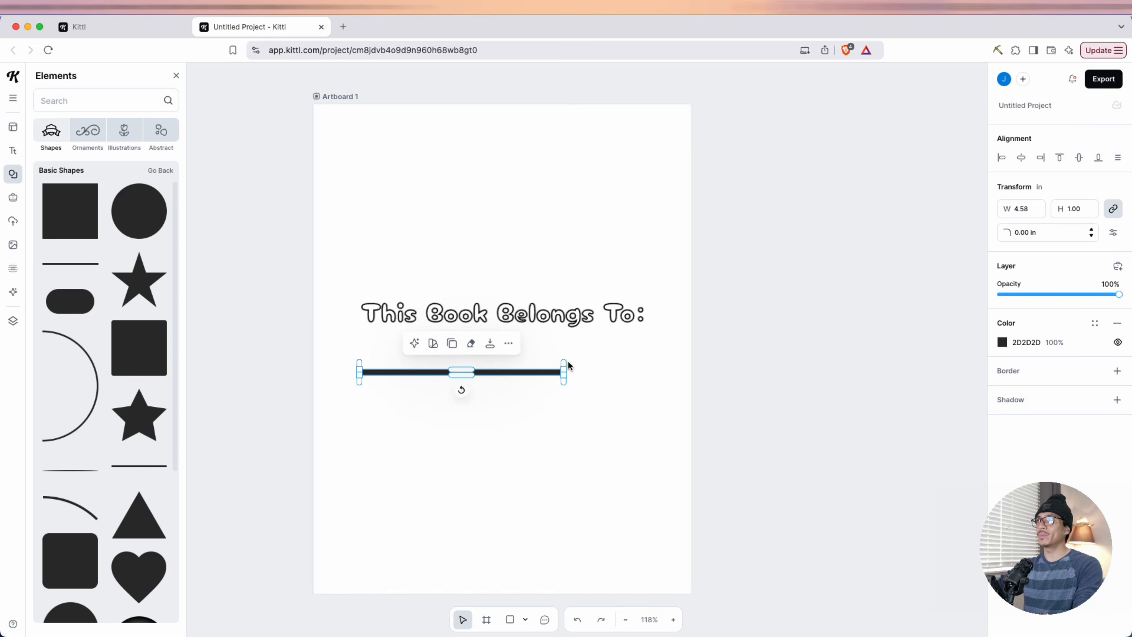
drag(563, 373, 678, 374)
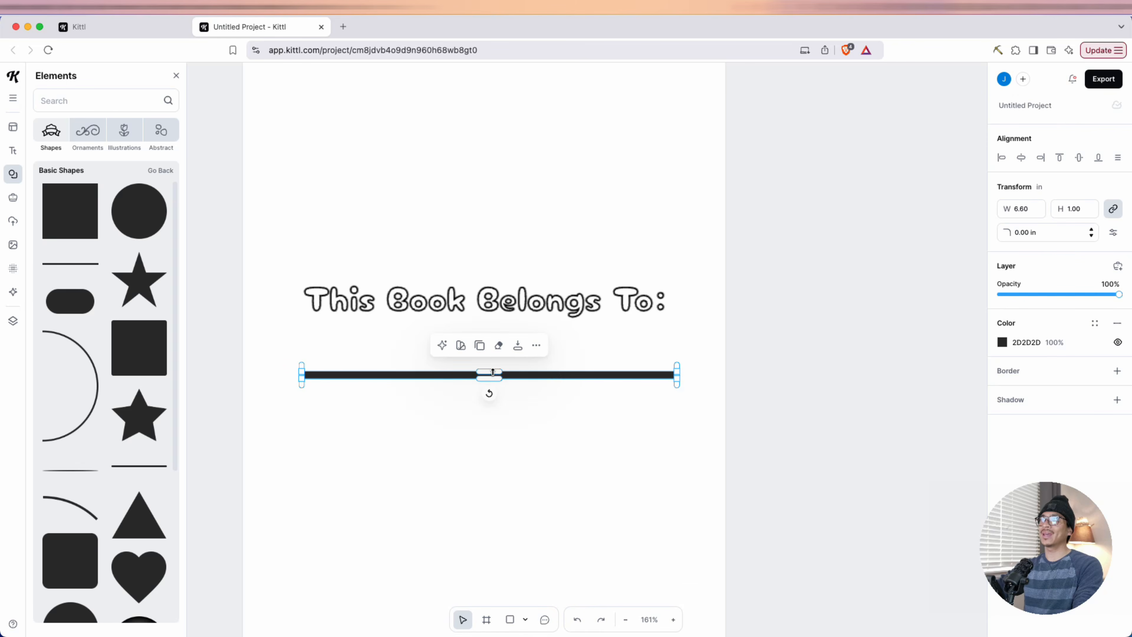
Thin the line to a fine rule centered under the headline and move both slightly down the artboard
drag(493, 372, 497, 377)
drag(550, 378, 546, 377)
scroll(555, 401, down, 4)
shift+click(521, 330)
drag(520, 330, 522, 339)
click(565, 437)
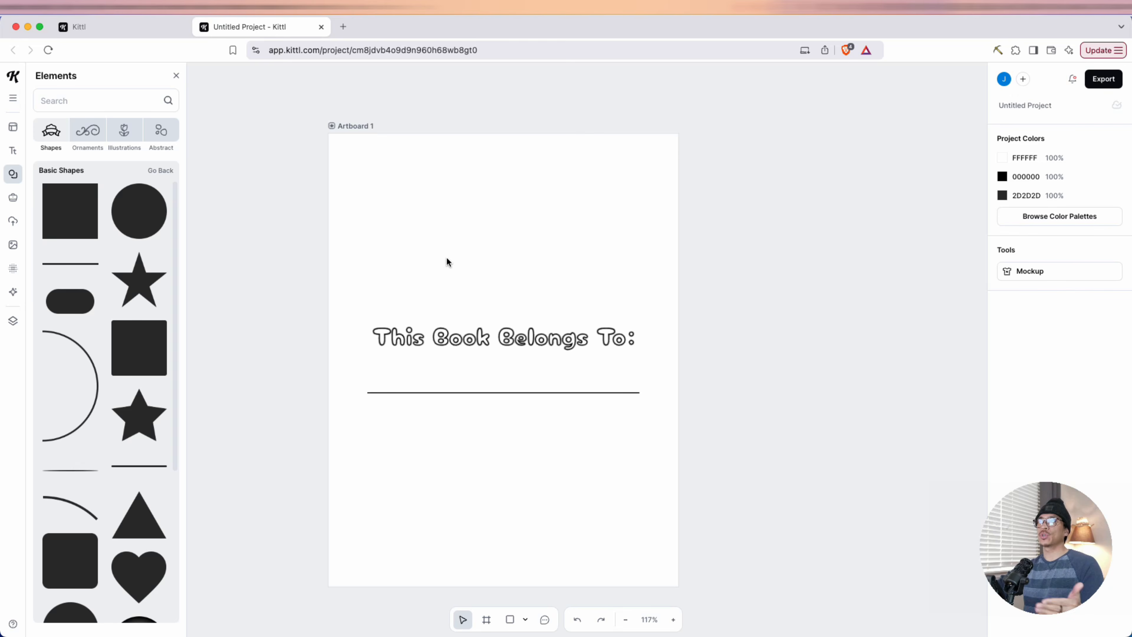
Add two more blank 8.5 × 11 inch artboards beside the ownership page
click(355, 125)
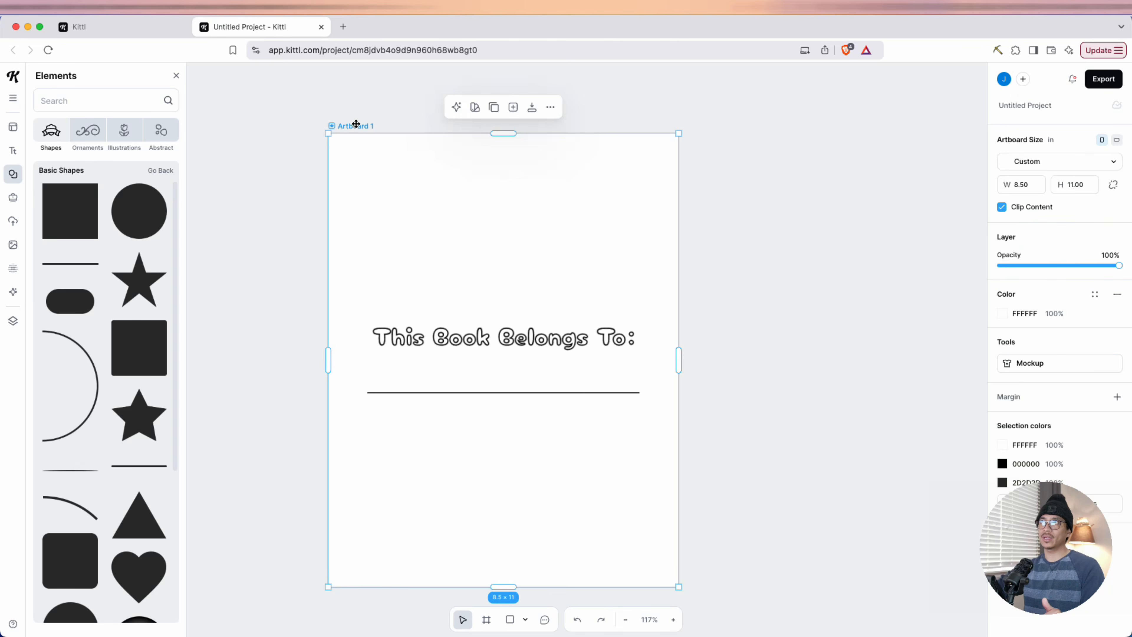
click(513, 107)
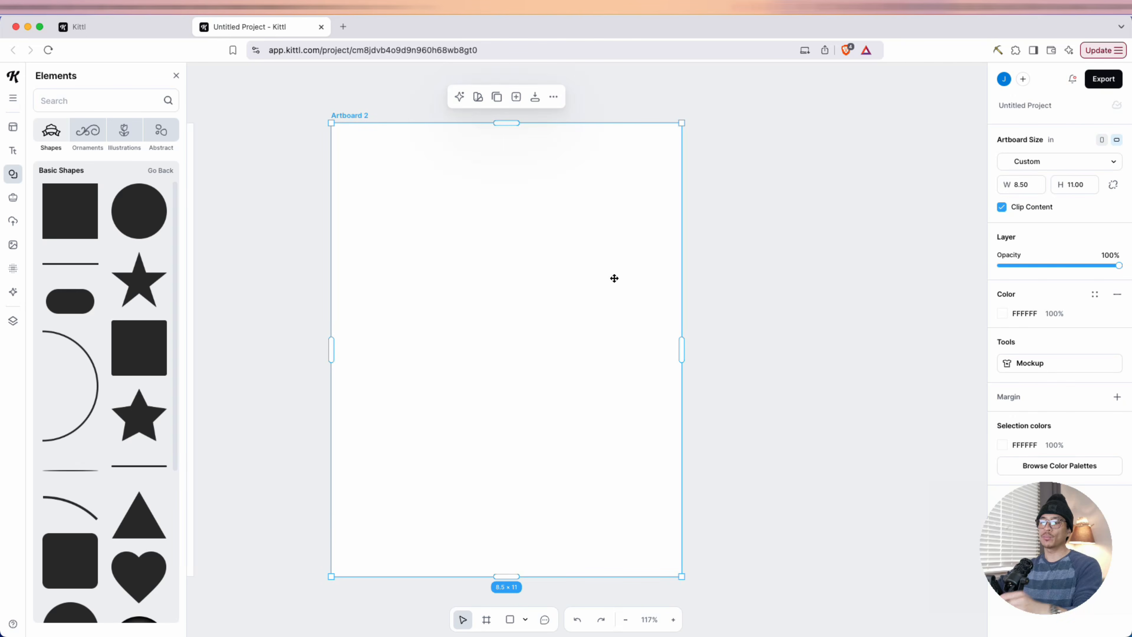
scroll(614, 277, down, 3)
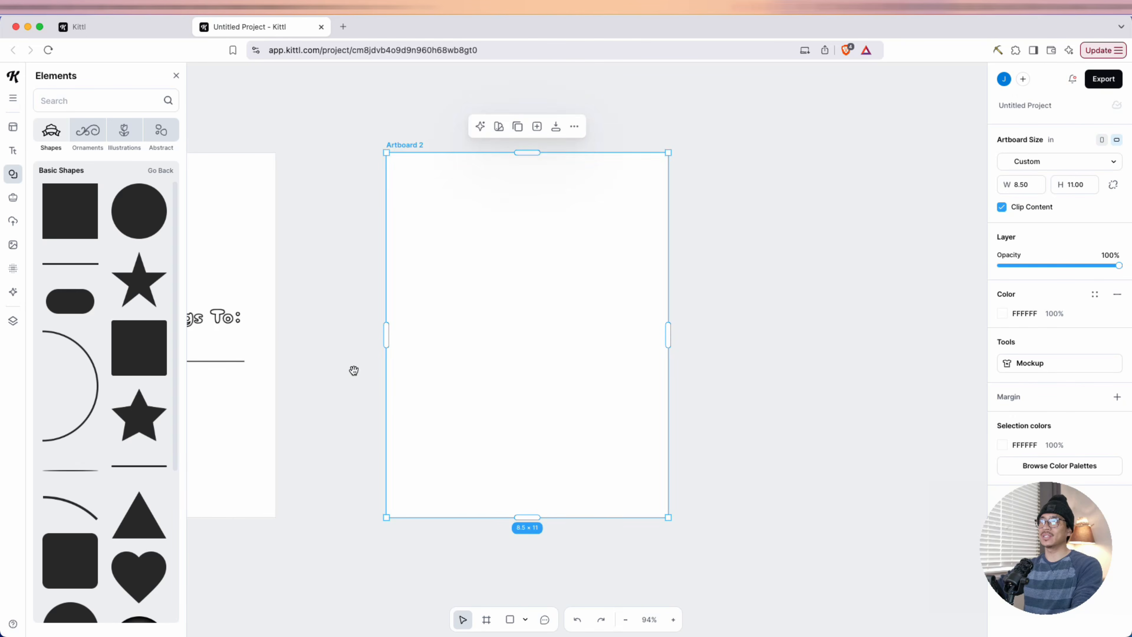
drag(354, 369, 645, 355)
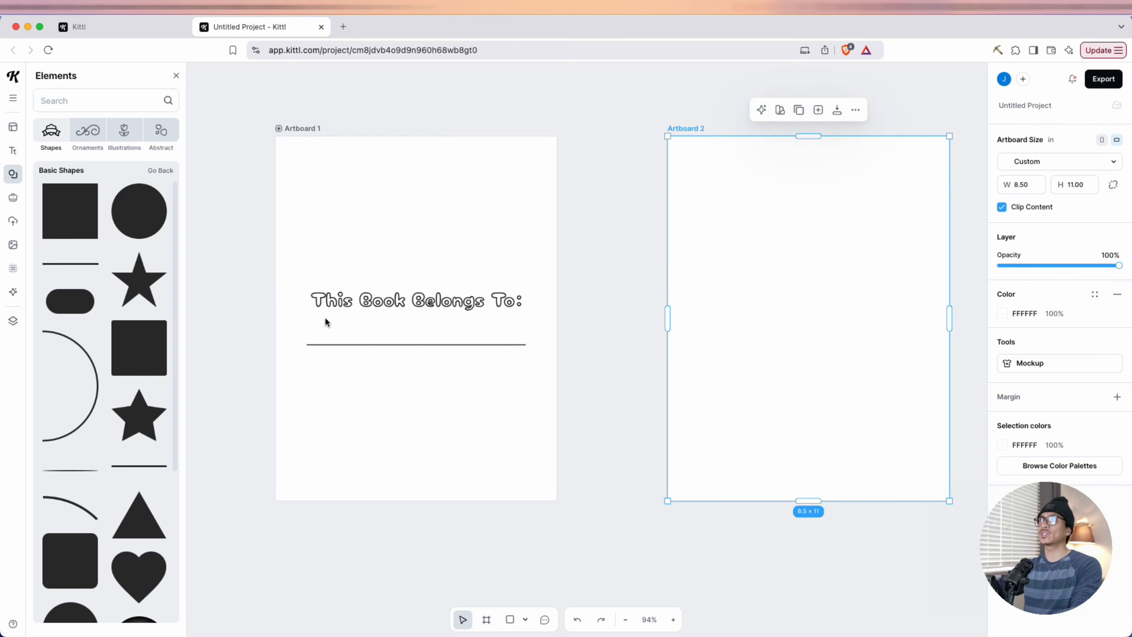
scroll(785, 329, right, 3)
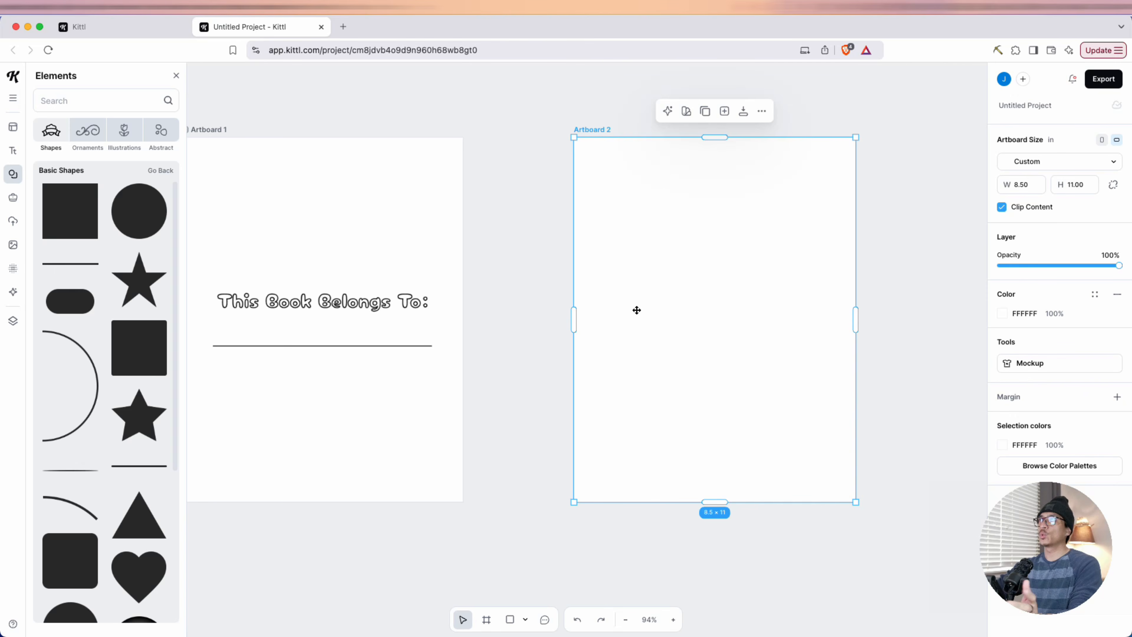
click(724, 112)
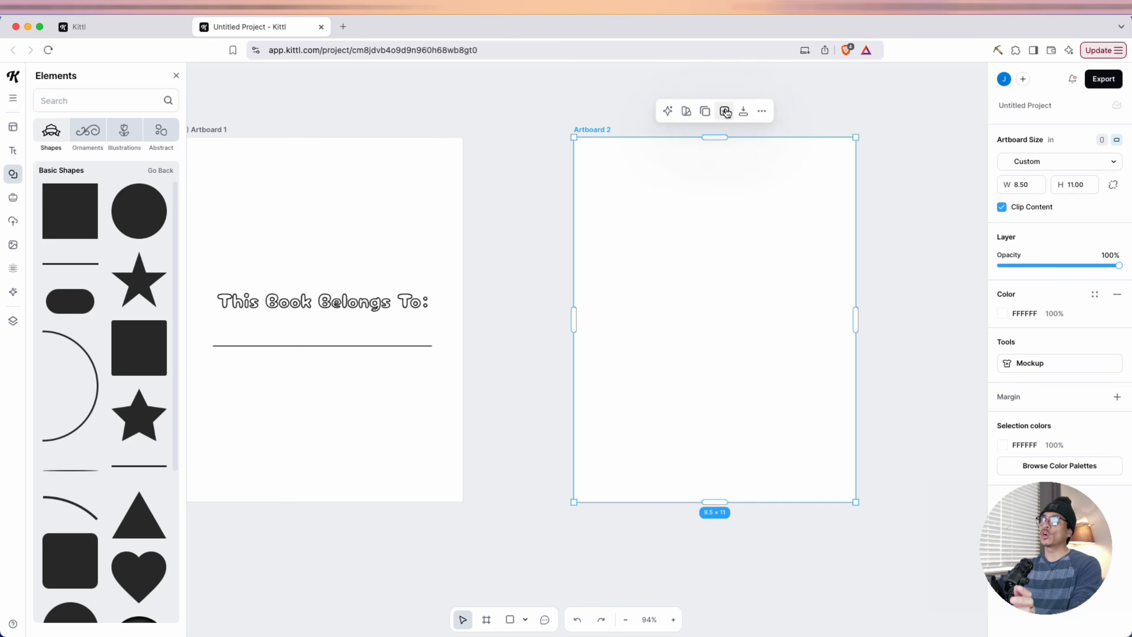
scroll(503, 365, down, 5)
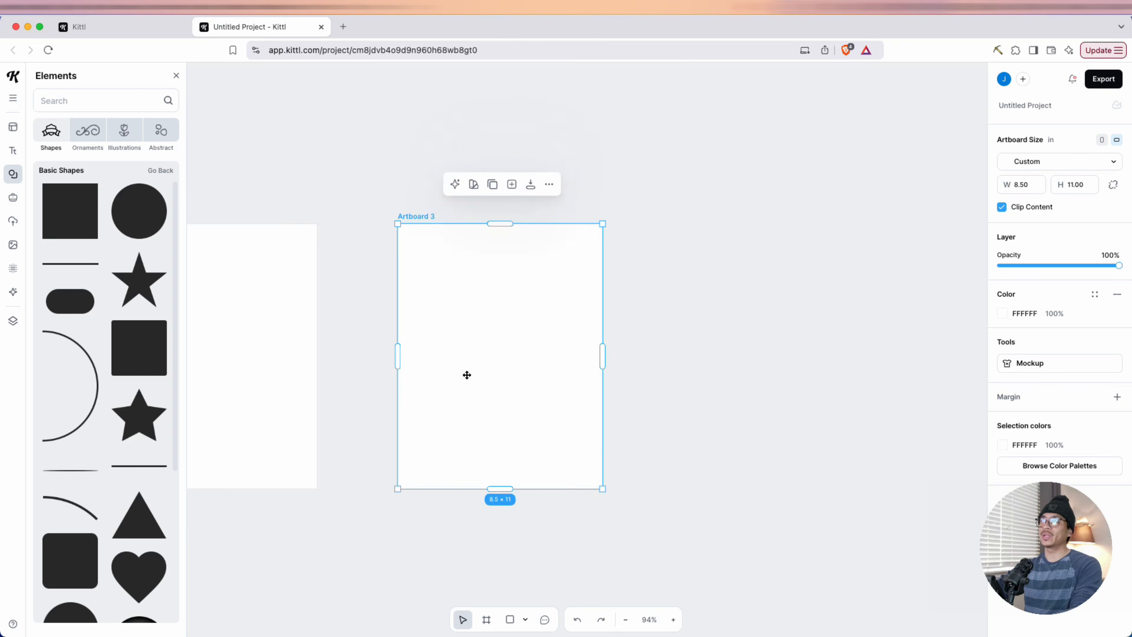
drag(397, 430, 645, 409)
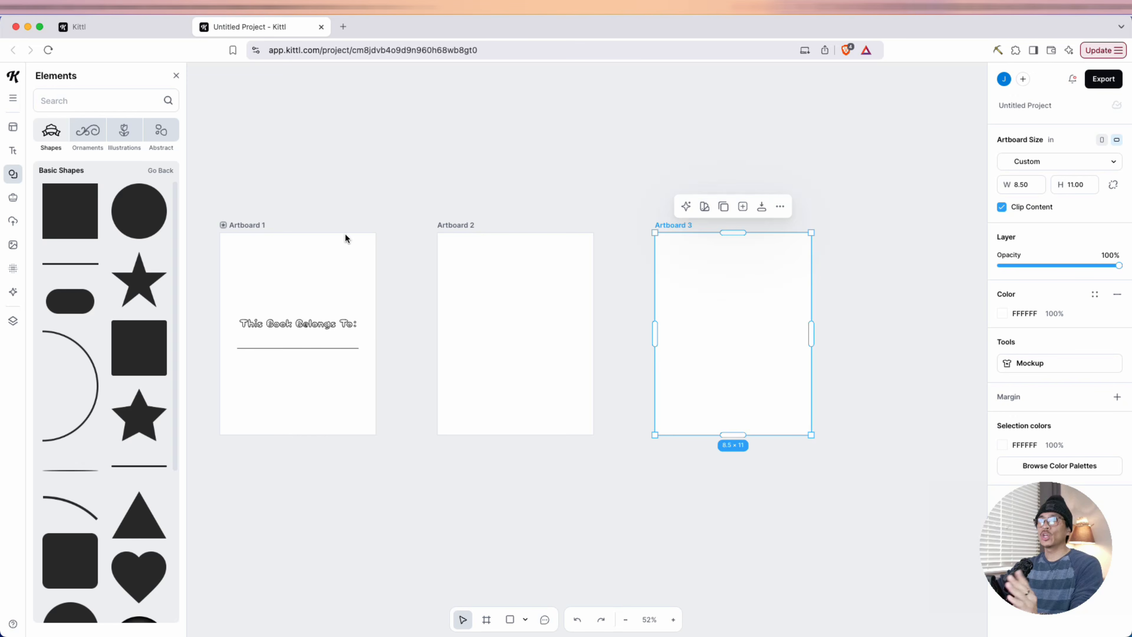
Open the Kittl AI Image Generator and review its aspect ratio and public or private mode options
click(12, 294)
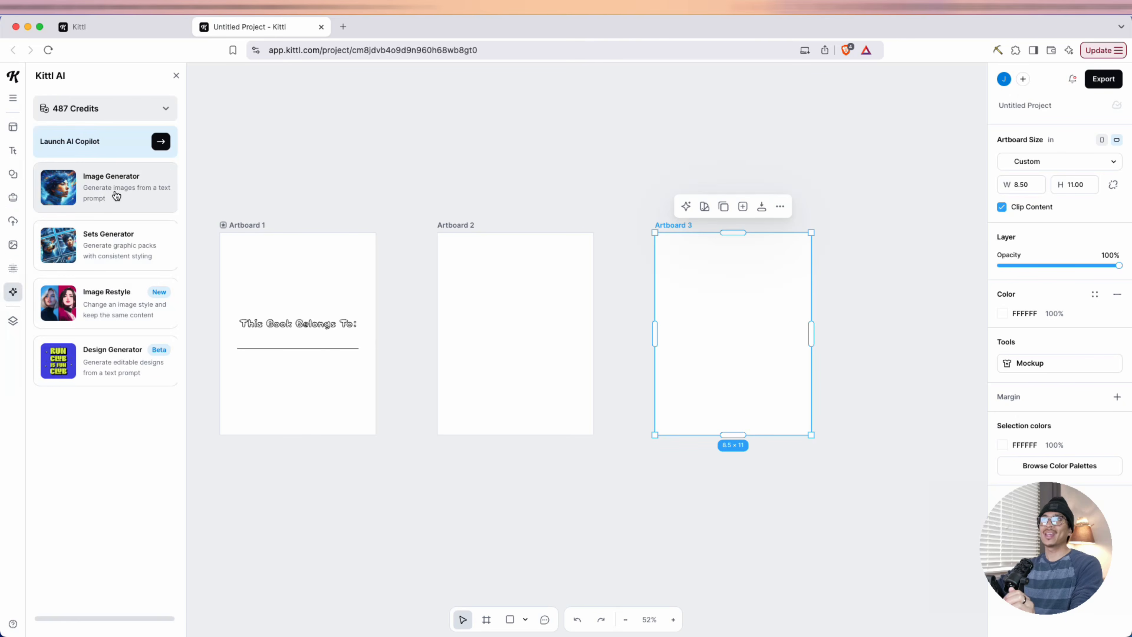
click(96, 191)
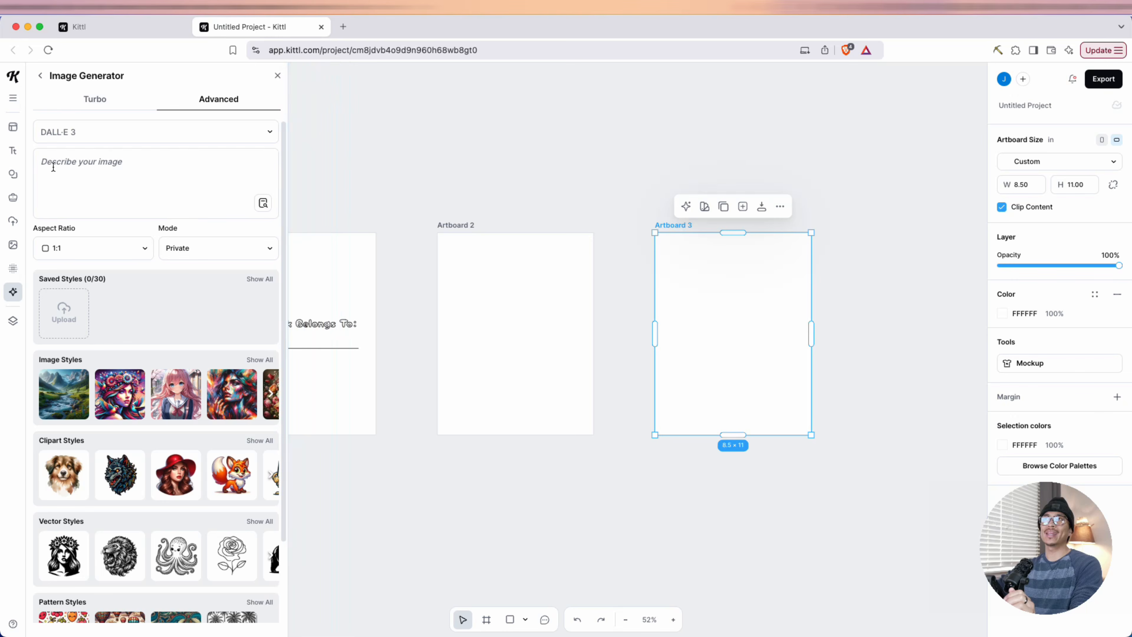
click(75, 250)
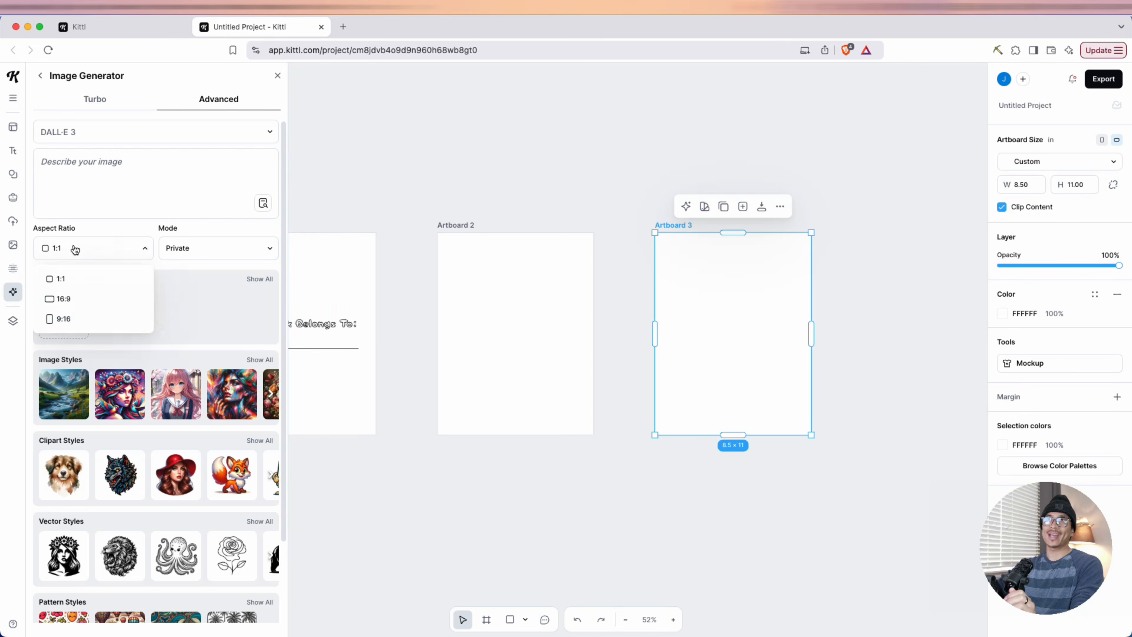
click(130, 253)
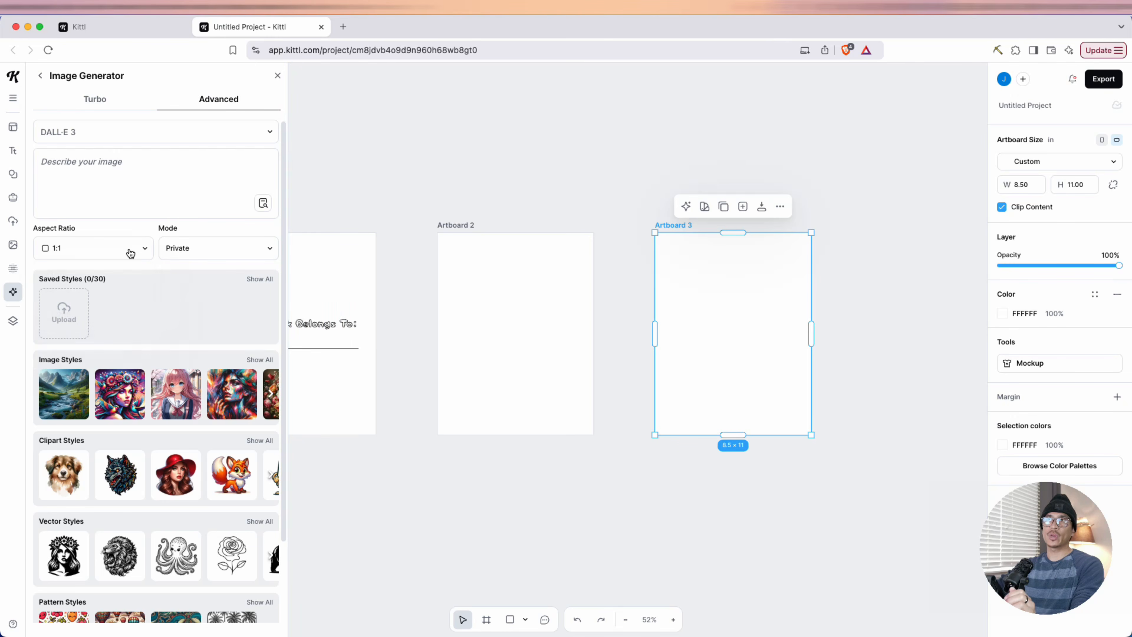
click(195, 248)
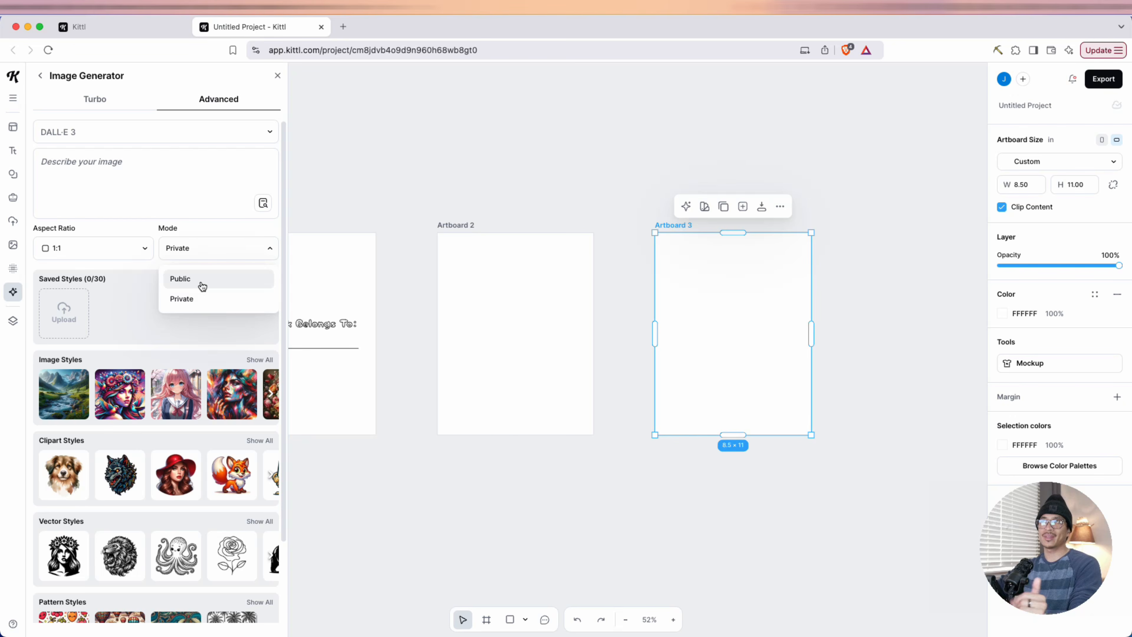
click(145, 170)
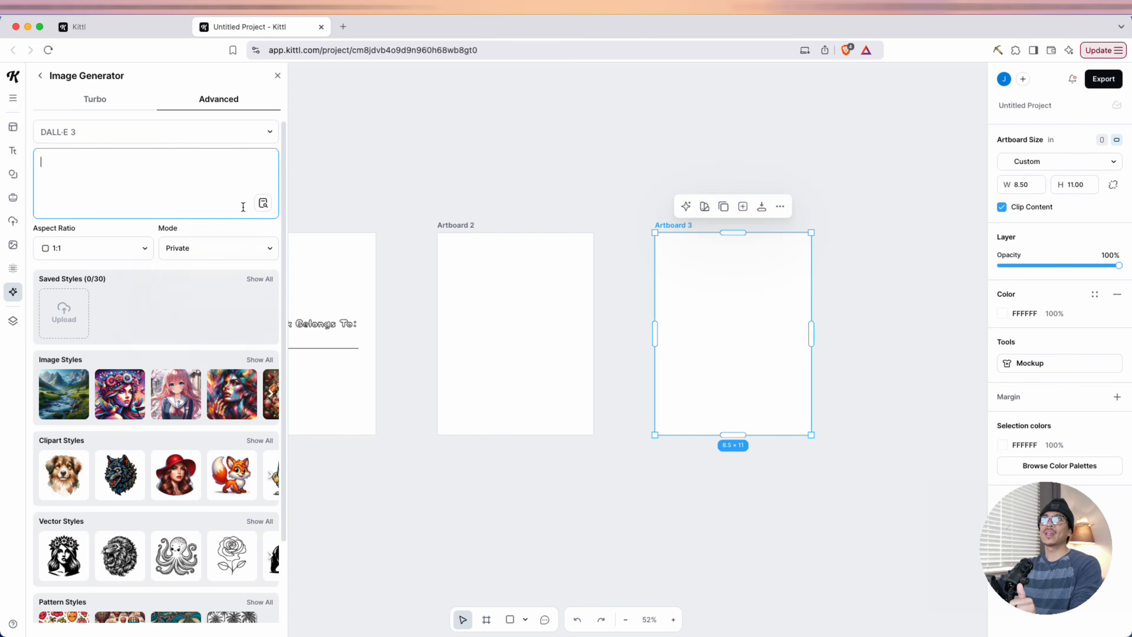
Search the vector category of the Kittl AI images for "kawaii" and view the prompt of the cat in a unicorn hat
click(263, 204)
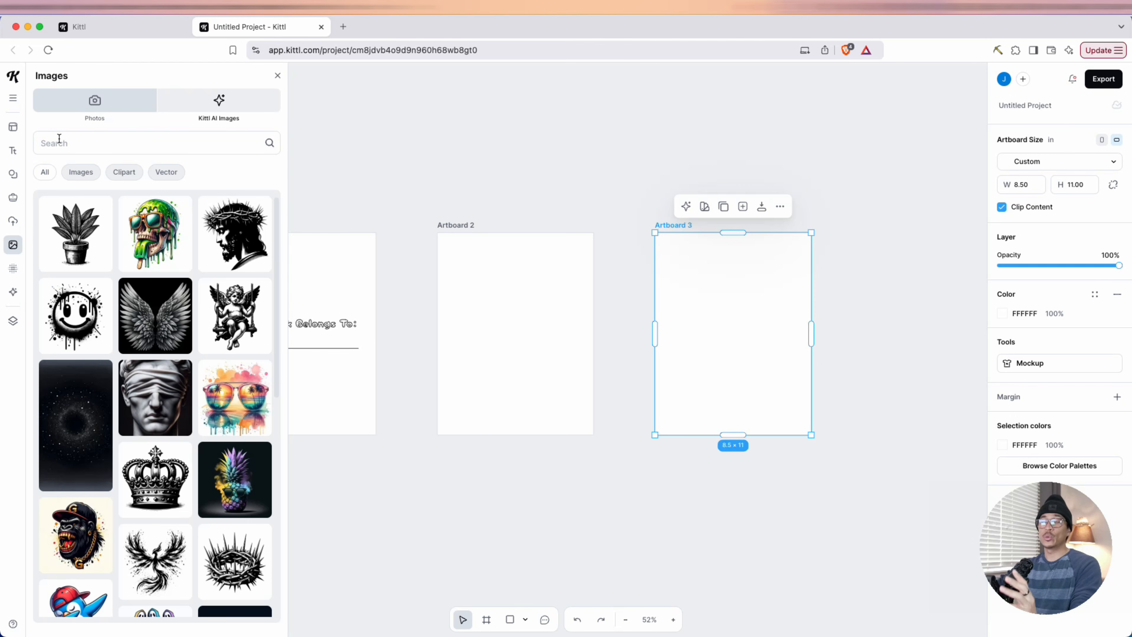
click(158, 173)
click(129, 173)
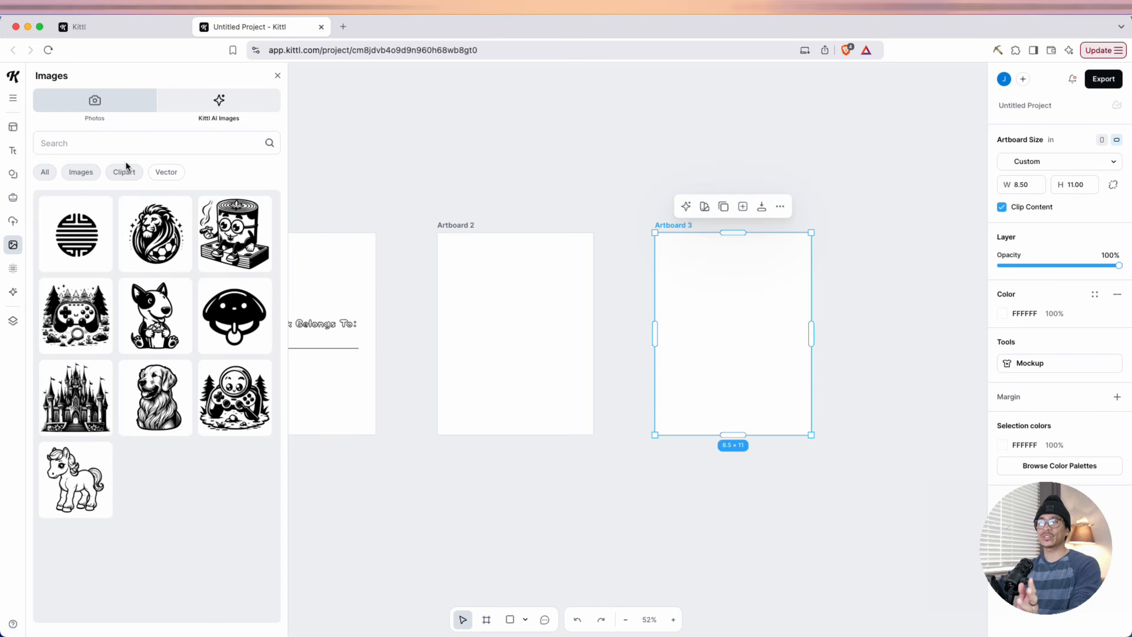
click(148, 144)
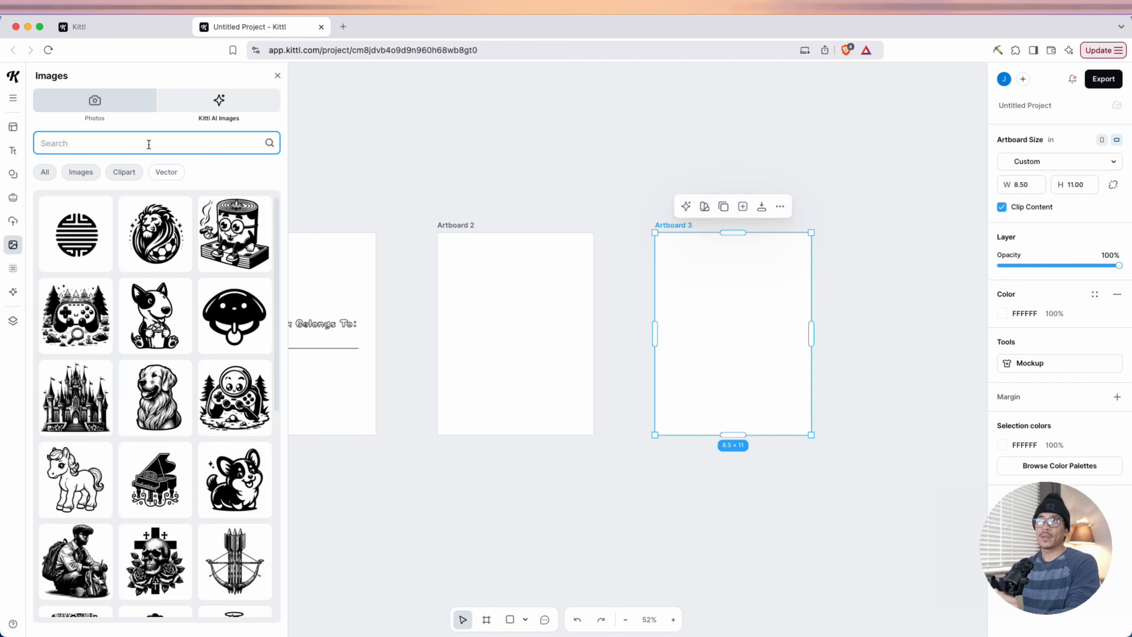
text(kawaii)
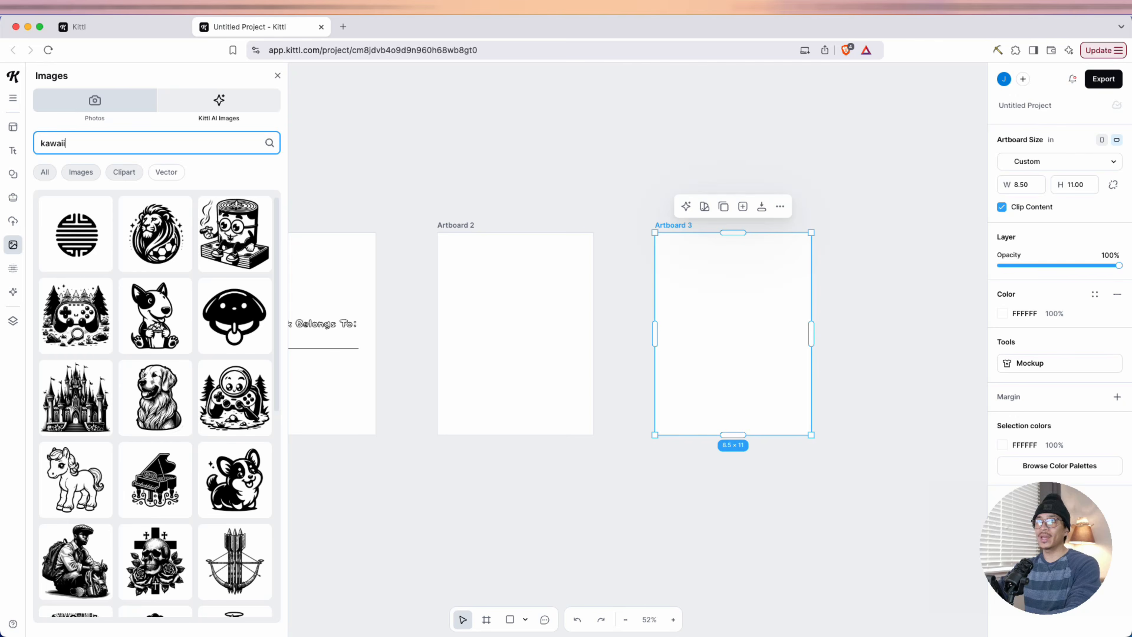
key(Return)
scroll(170, 368, down, 3)
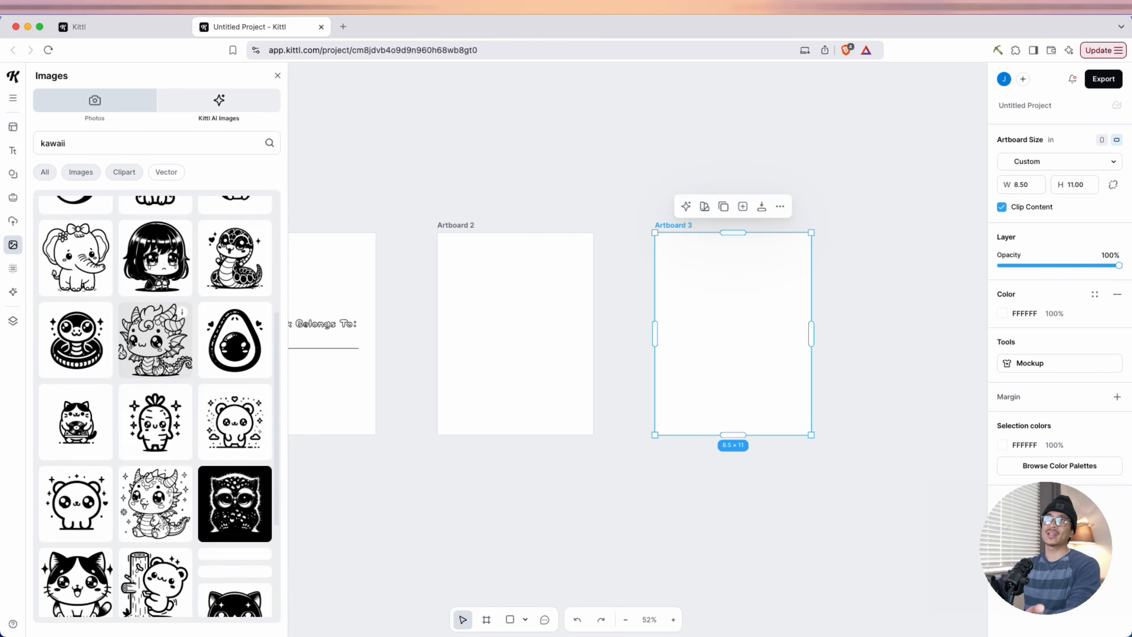
scroll(169, 367, down, 10)
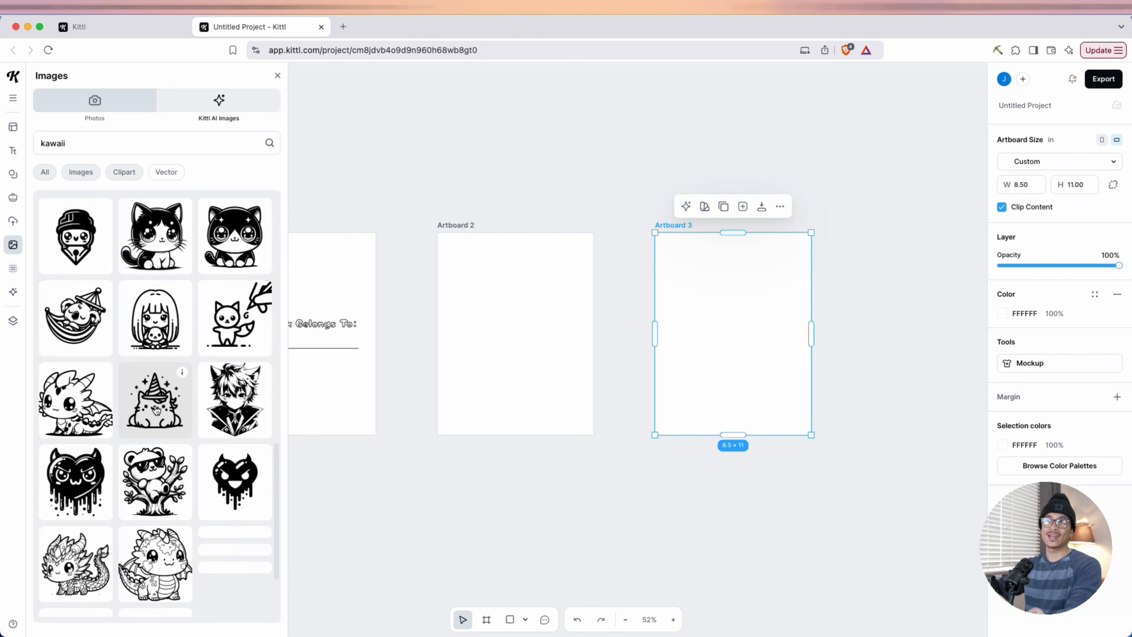
scroll(156, 409, down, 1)
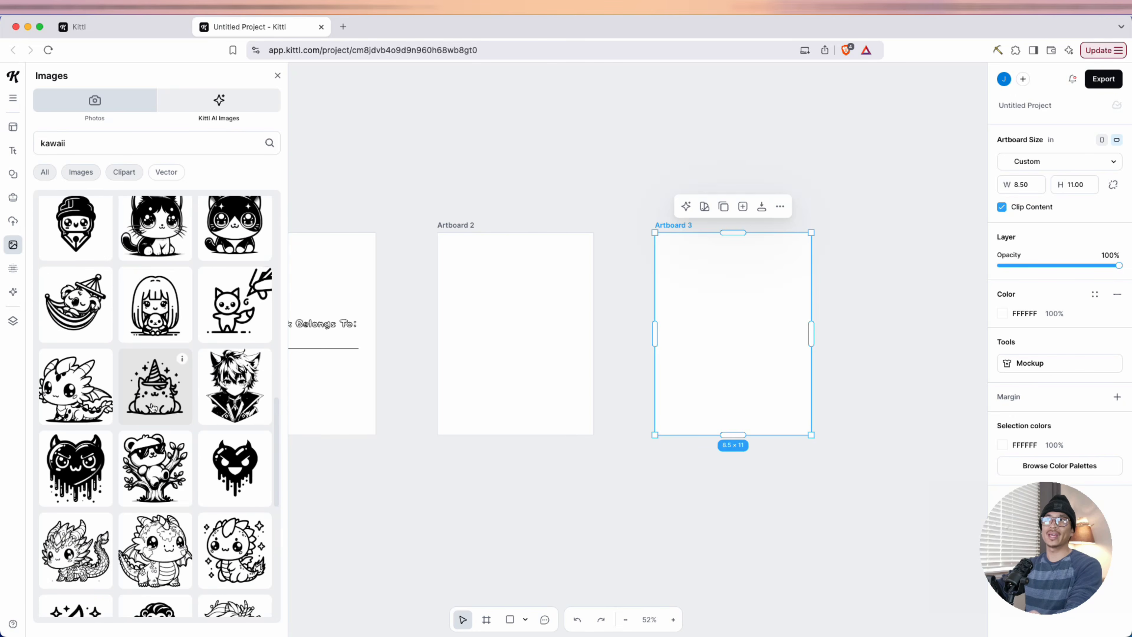
click(182, 361)
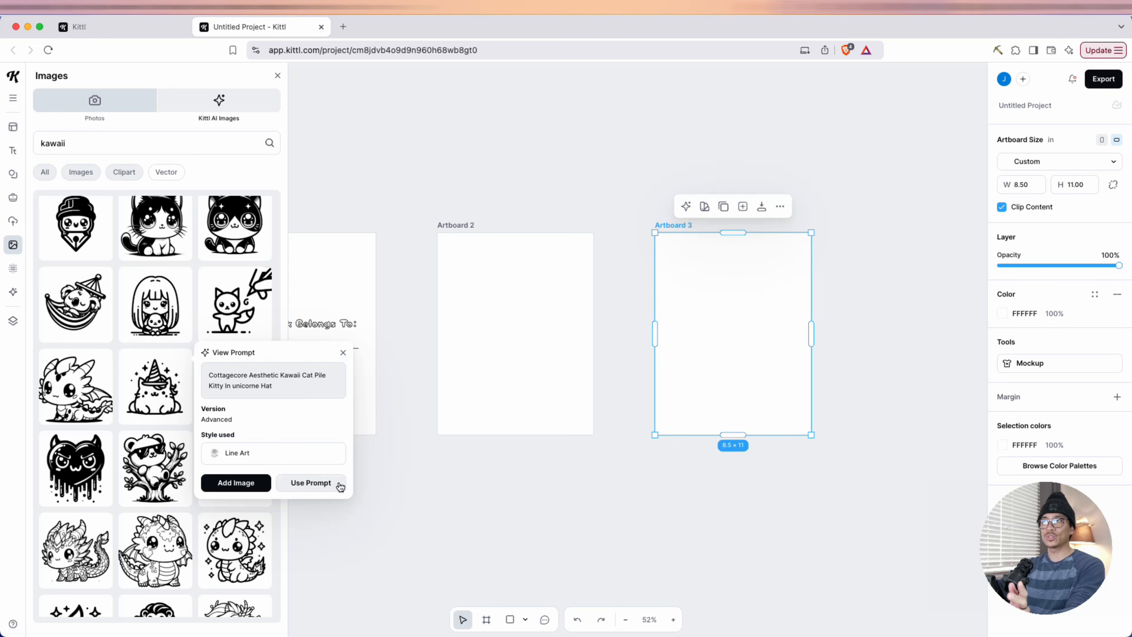
Try the unicorn-hat cat illustration on Artboard 2 at about 4.93 inches wide and remove it again
click(552, 319)
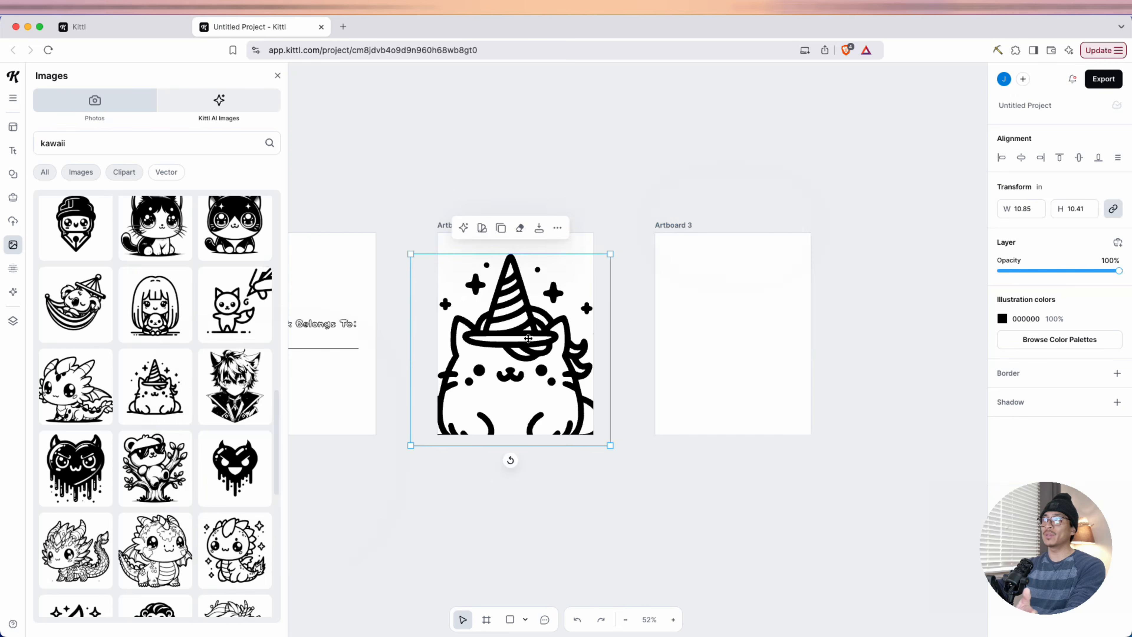
drag(552, 319, 567, 297)
drag(624, 233, 516, 338)
drag(482, 385, 527, 344)
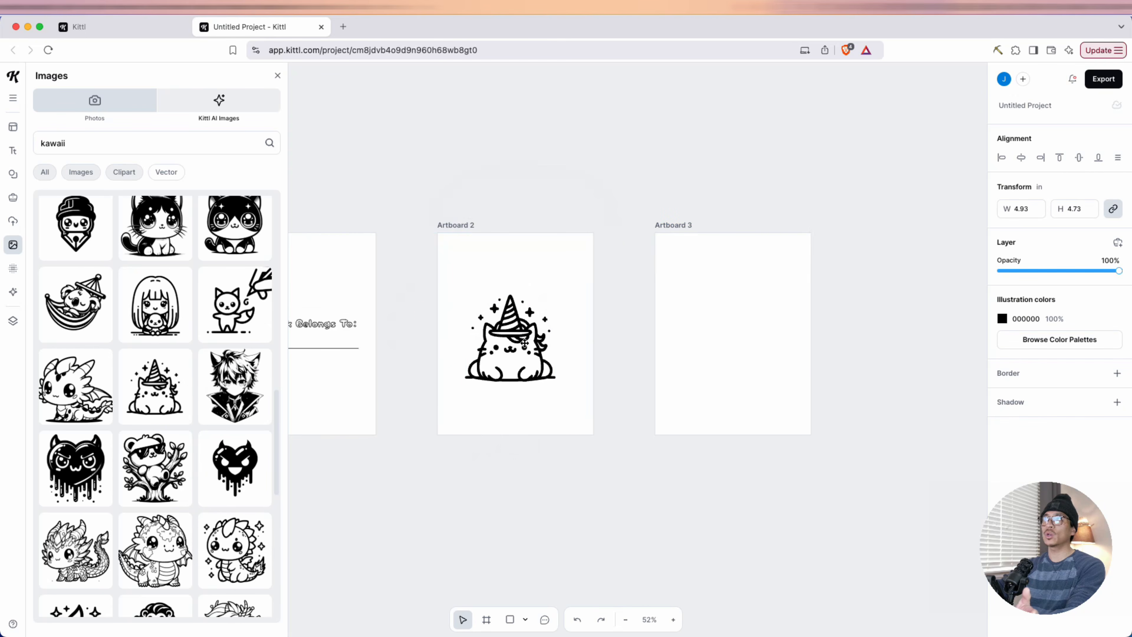
key(Delete)
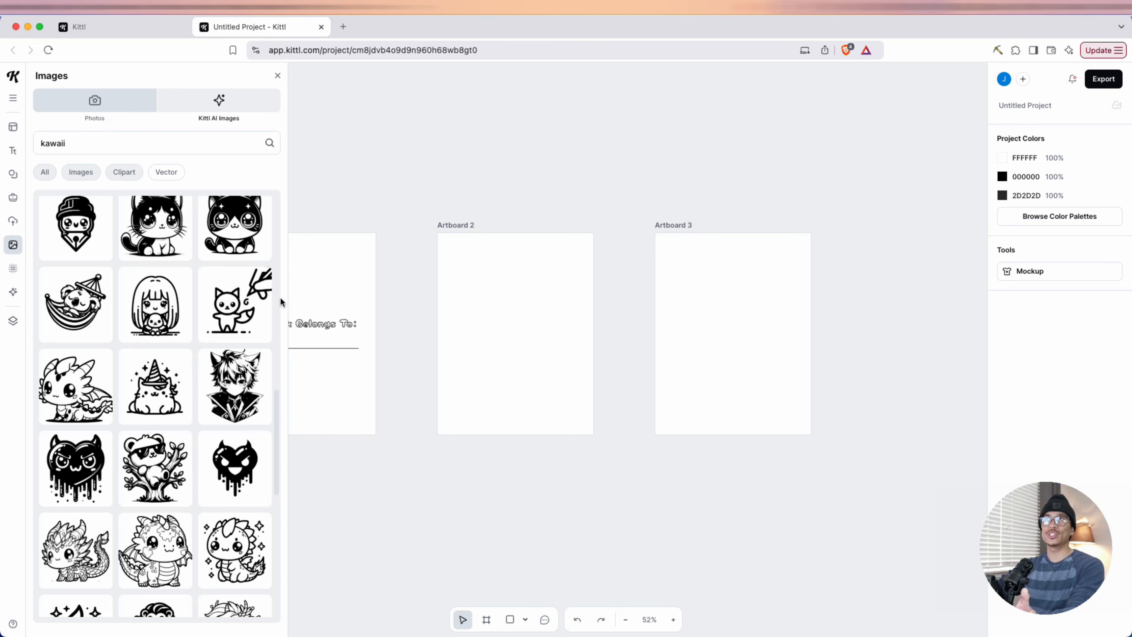
Enter "creepy spooky cute kawaii monsters" as the prompt in the AI image generator
click(13, 291)
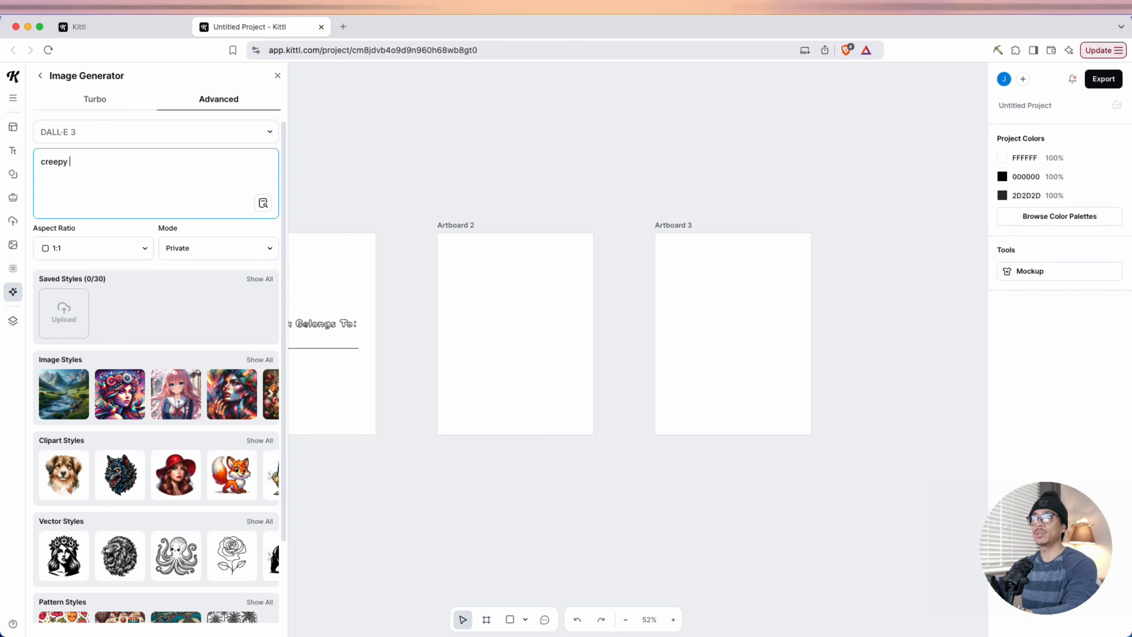
text(creepy spooky cute kawai)
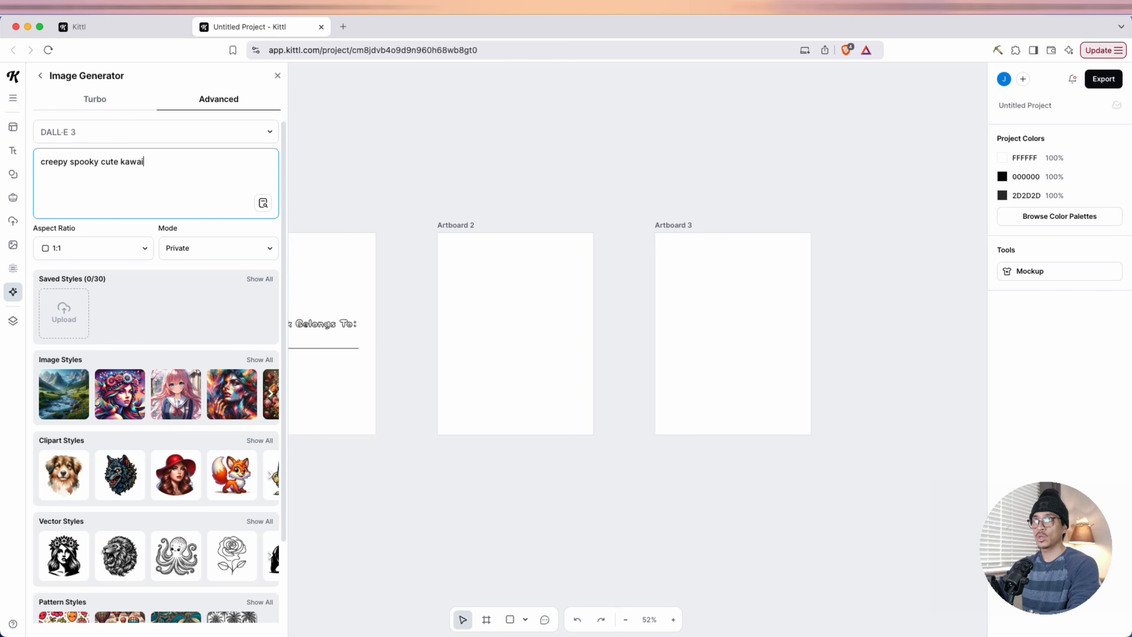
text(i monsters)
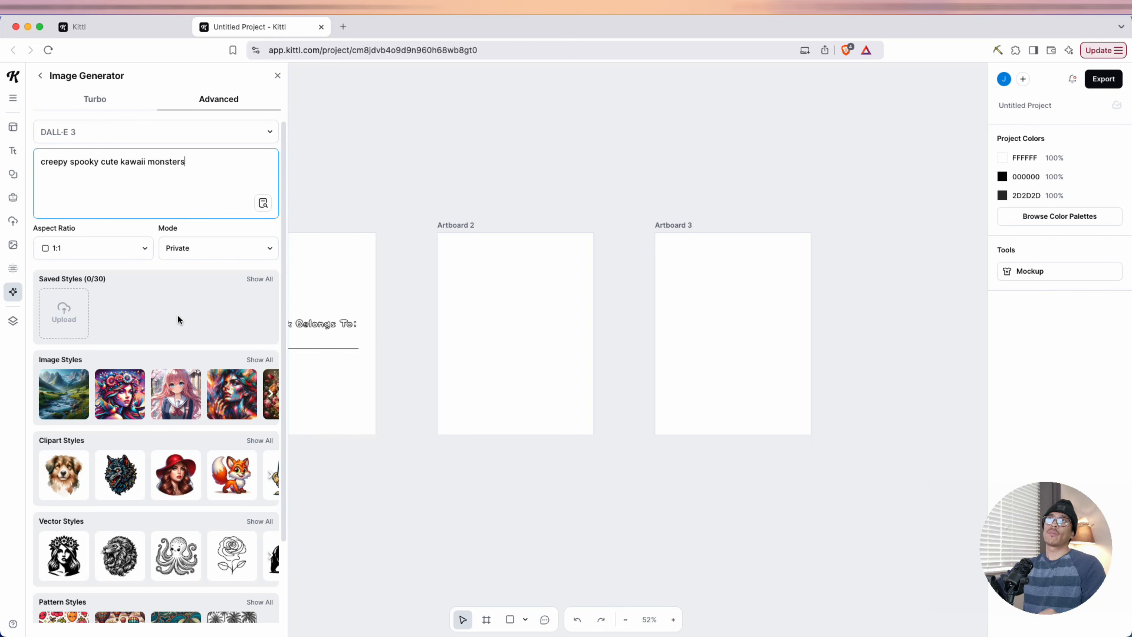
Choose the Kawaii Icon clipart style and generate the monster image
scroll(178, 319, down, 3)
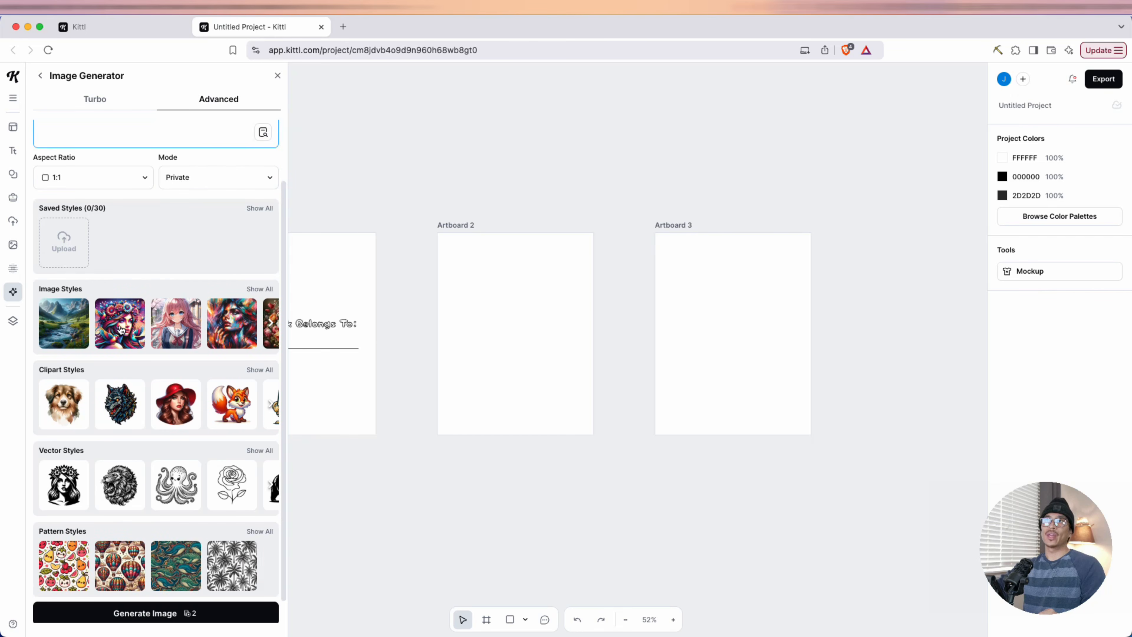
click(263, 291)
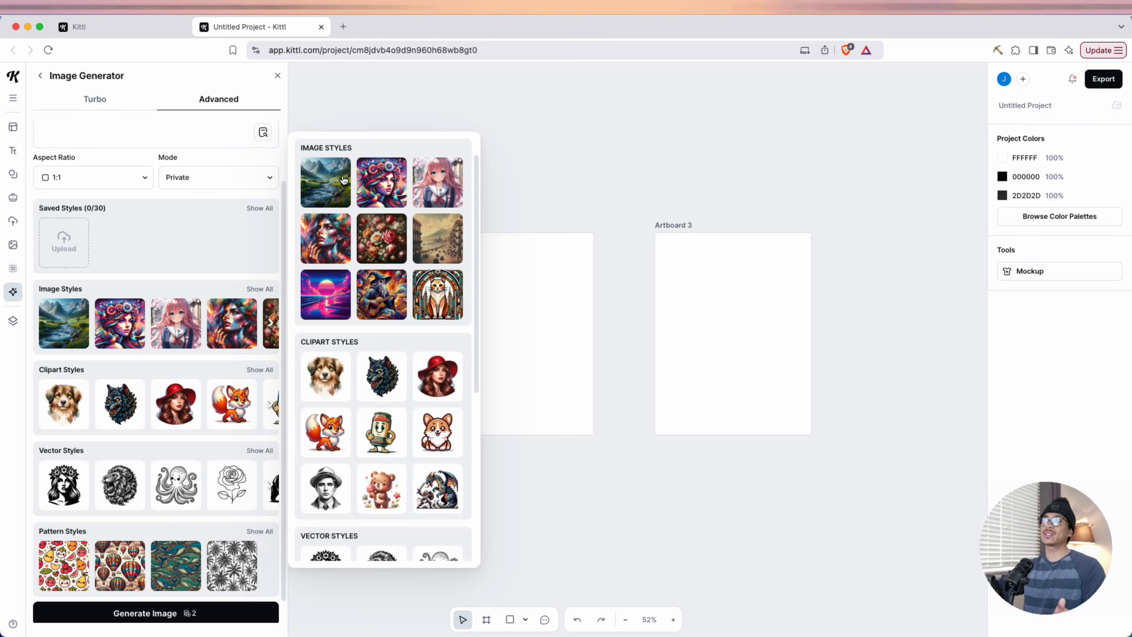
scroll(384, 250, down, 5)
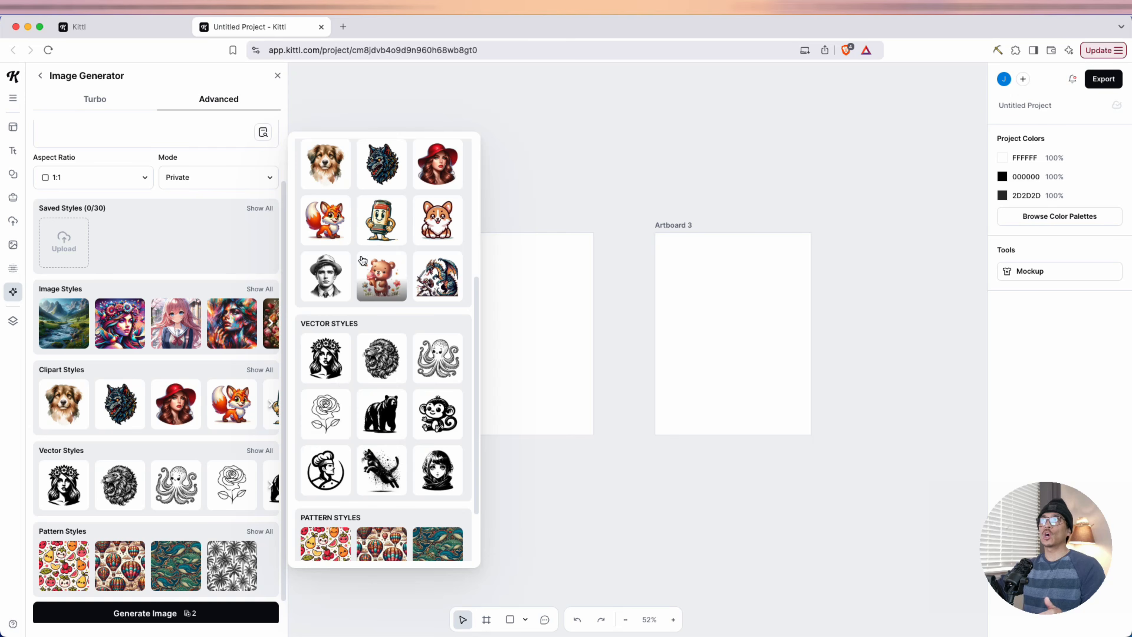
click(438, 222)
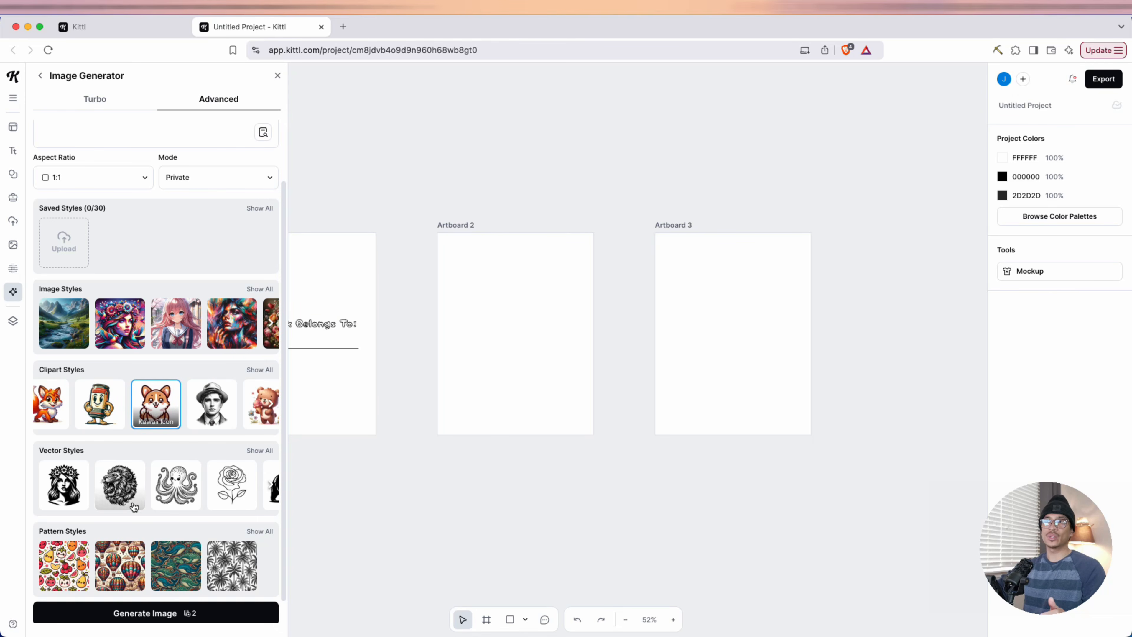
click(209, 613)
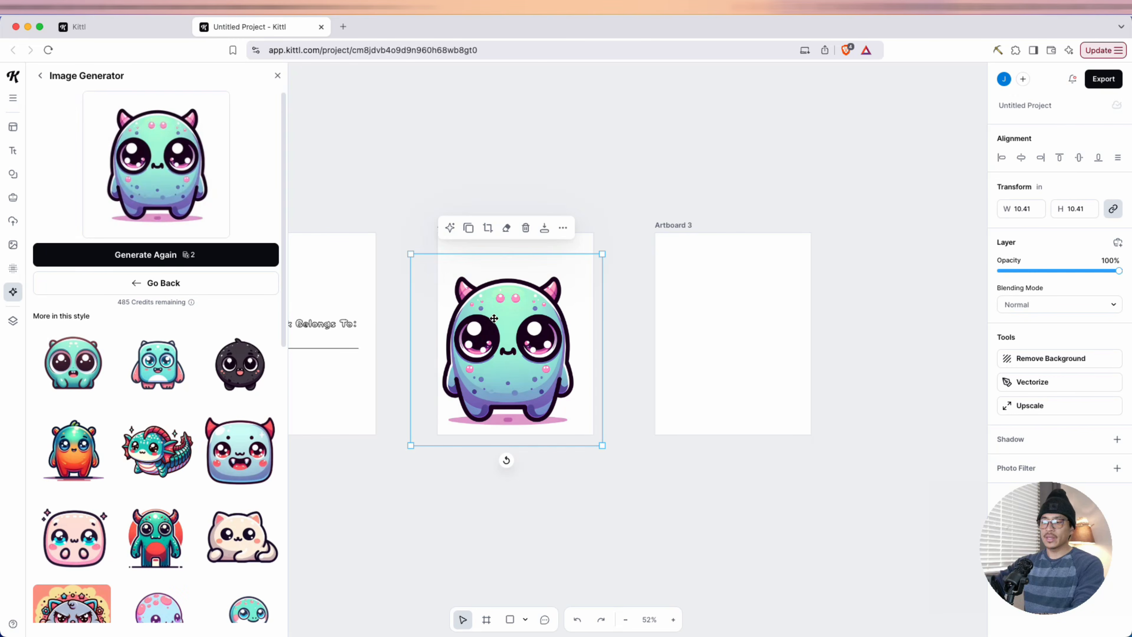
Center the generated monster on Artboard 2 and vectorize it with 3 colors
scroll(520, 321, up, 3)
drag(513, 366, 526, 343)
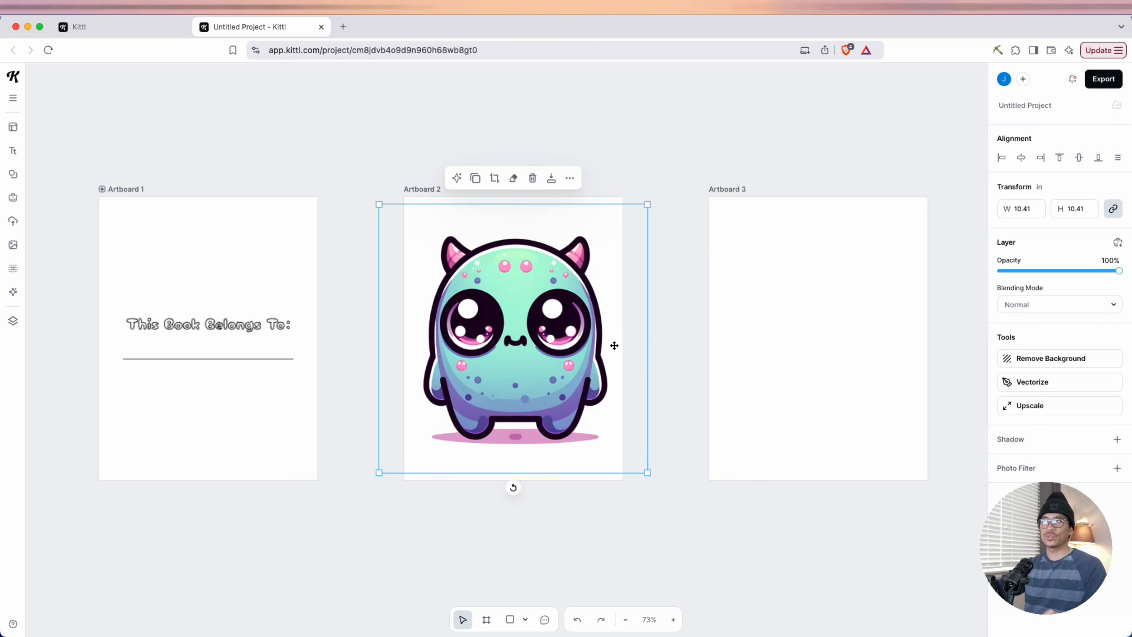
click(1045, 384)
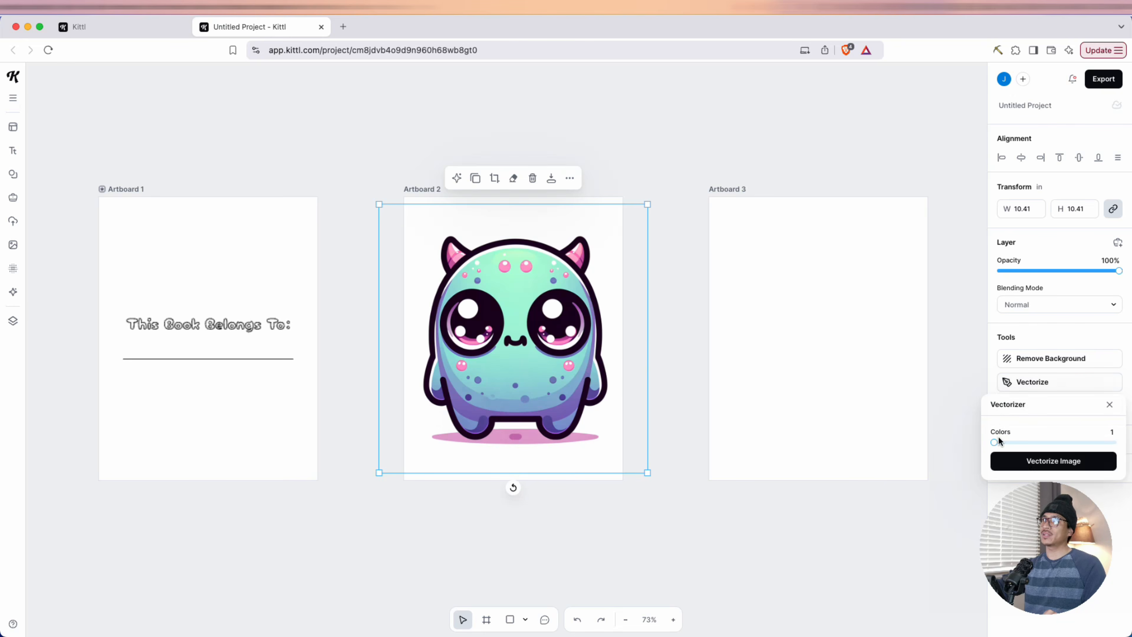
drag(996, 441, 1009, 440)
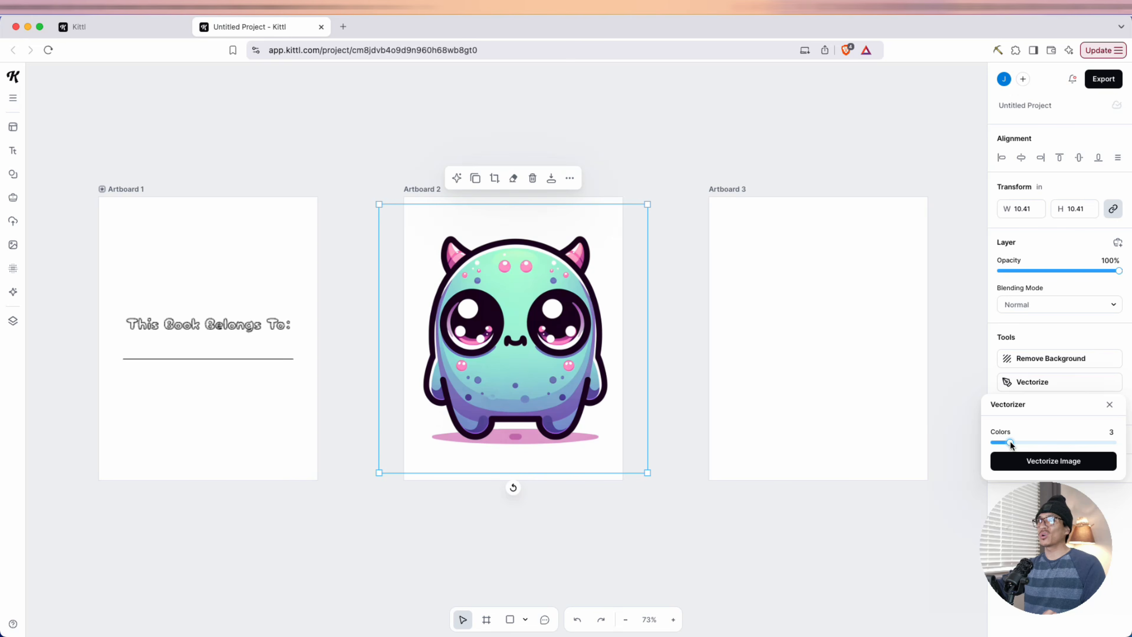
click(1053, 461)
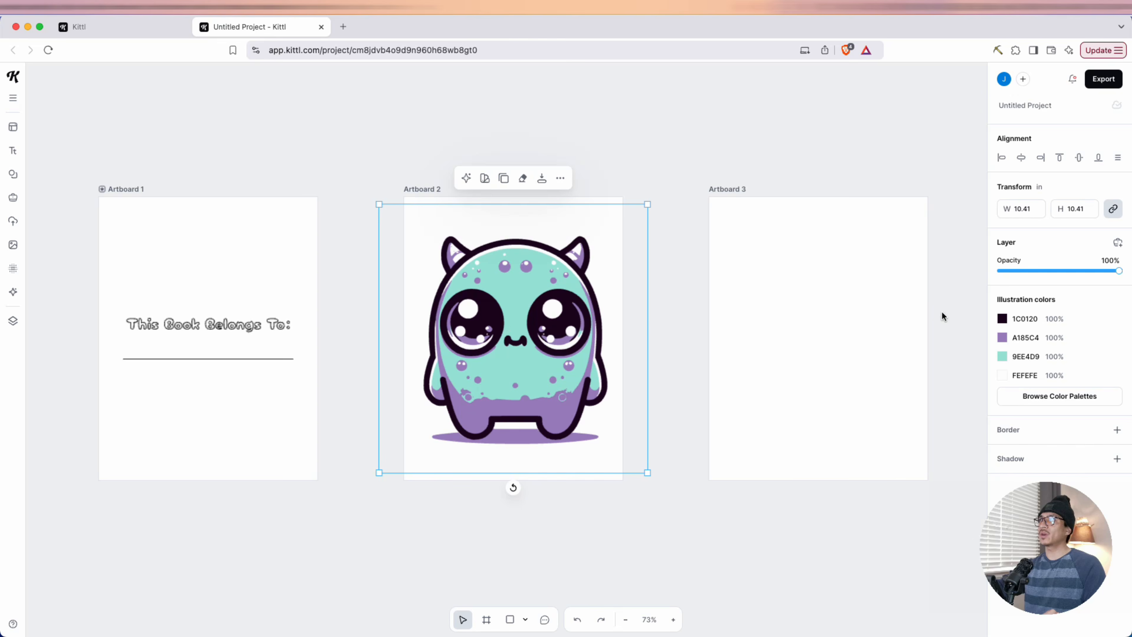
Recolor the vectorized monster's dark outline to black 000000 and its purple areas to white FFFFFF
click(1001, 318)
click(885, 402)
mouse_move(874, 426)
mouse_down()
mouse_move(980, 362)
mouse_move(800, 492)
mouse_up()
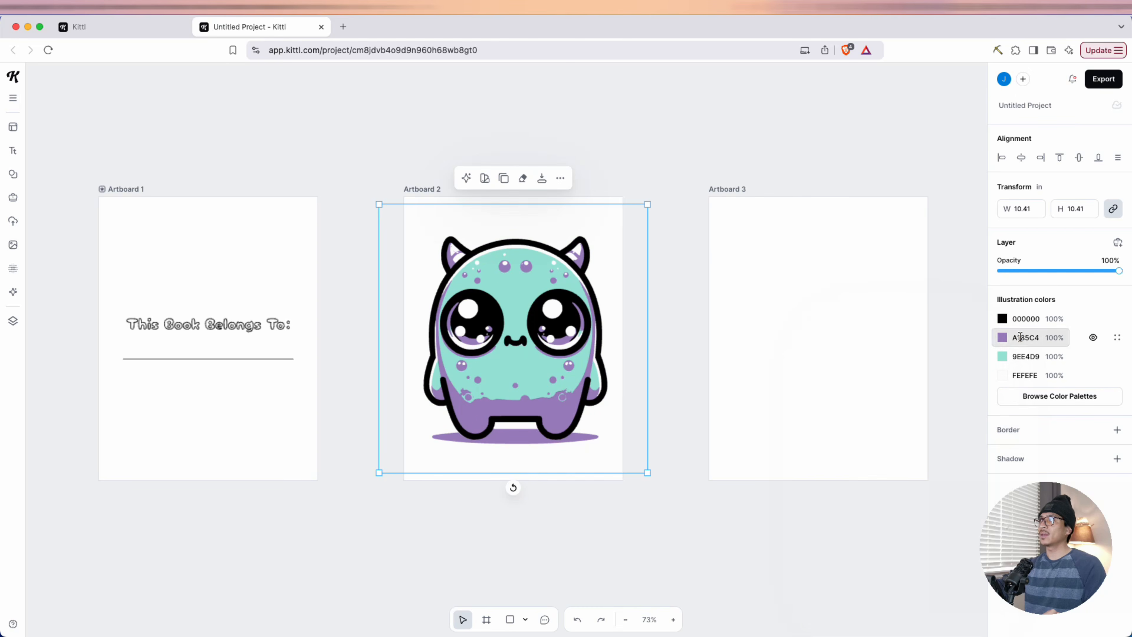
click(1018, 337)
click(1013, 337)
click(1002, 337)
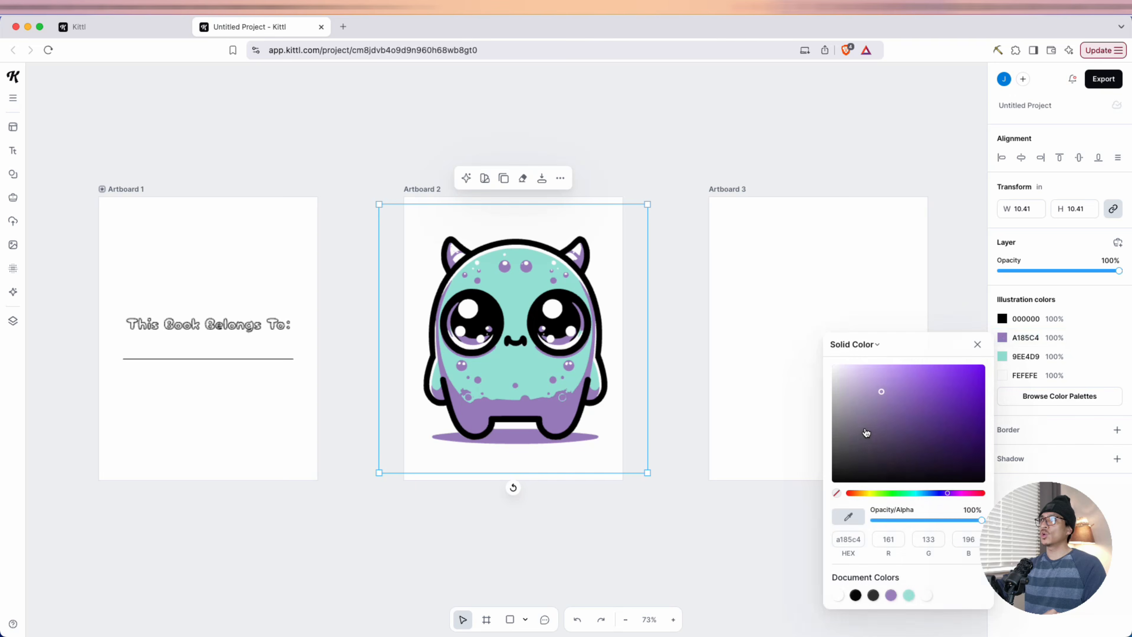
drag(862, 435, 801, 332)
Recolor the monster's teal areas and the off-white FEFEFE areas to pure white FFFFFF
click(1020, 356)
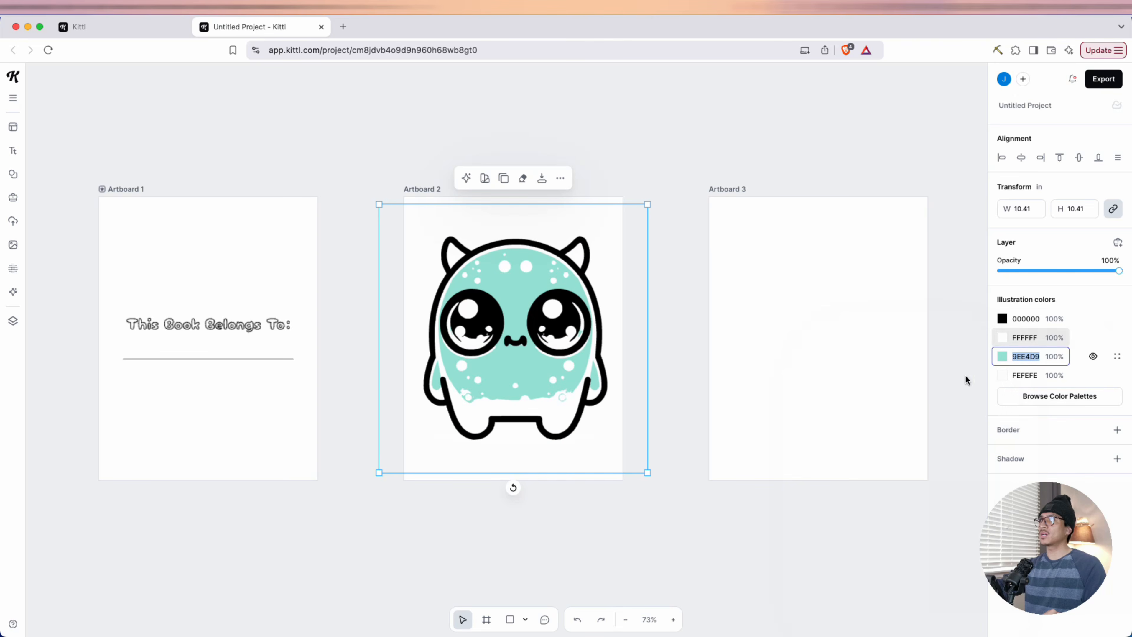
click(1019, 357)
click(1002, 356)
drag(848, 433, 803, 349)
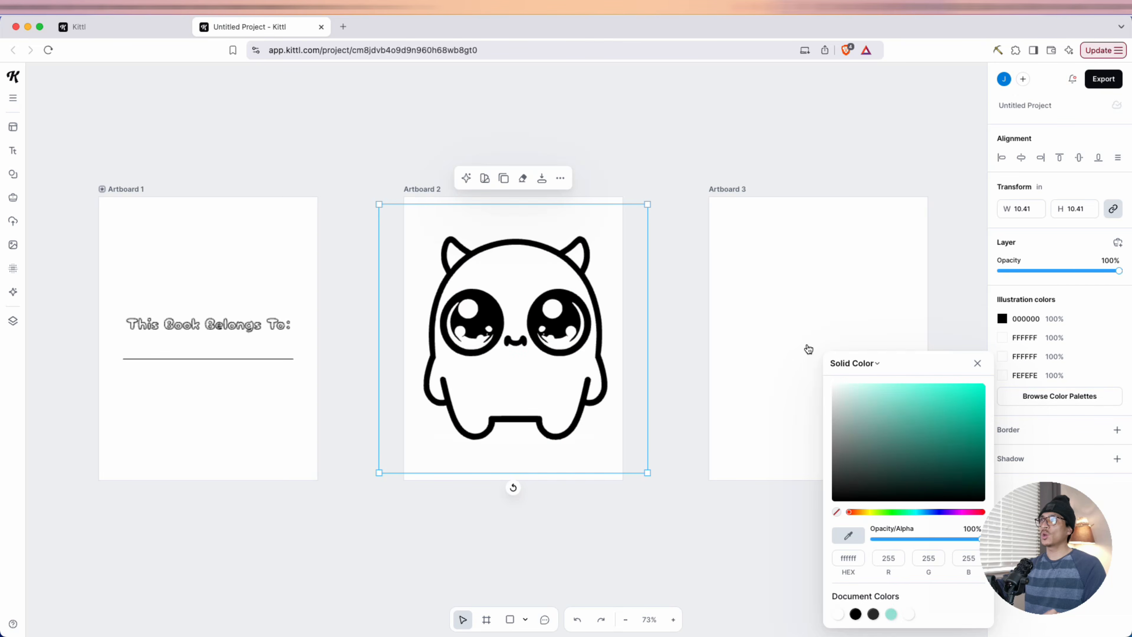
click(976, 363)
click(1002, 375)
drag(929, 452, 811, 378)
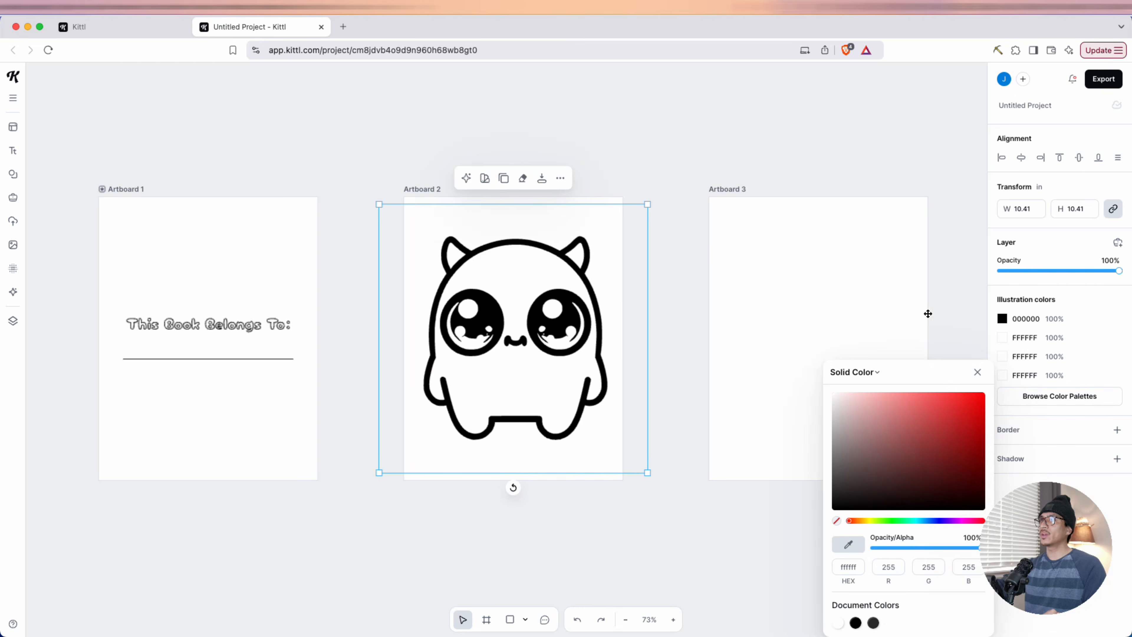
click(954, 296)
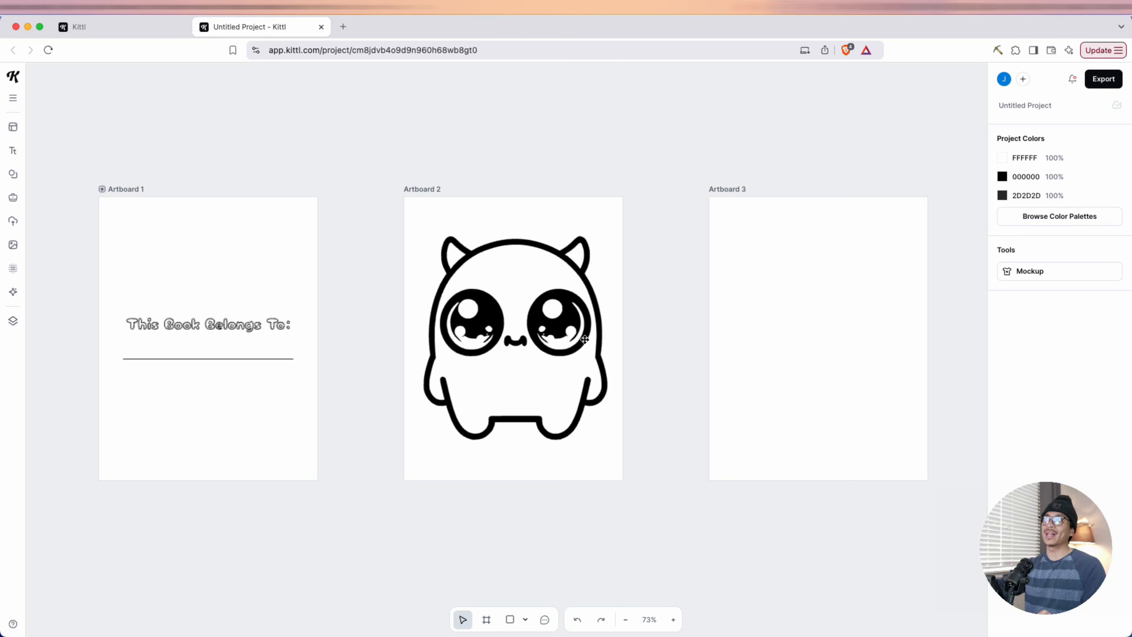
Move the monster line art onto Artboard 3 and scale it to about 9.89 inches wide within the page
click(505, 365)
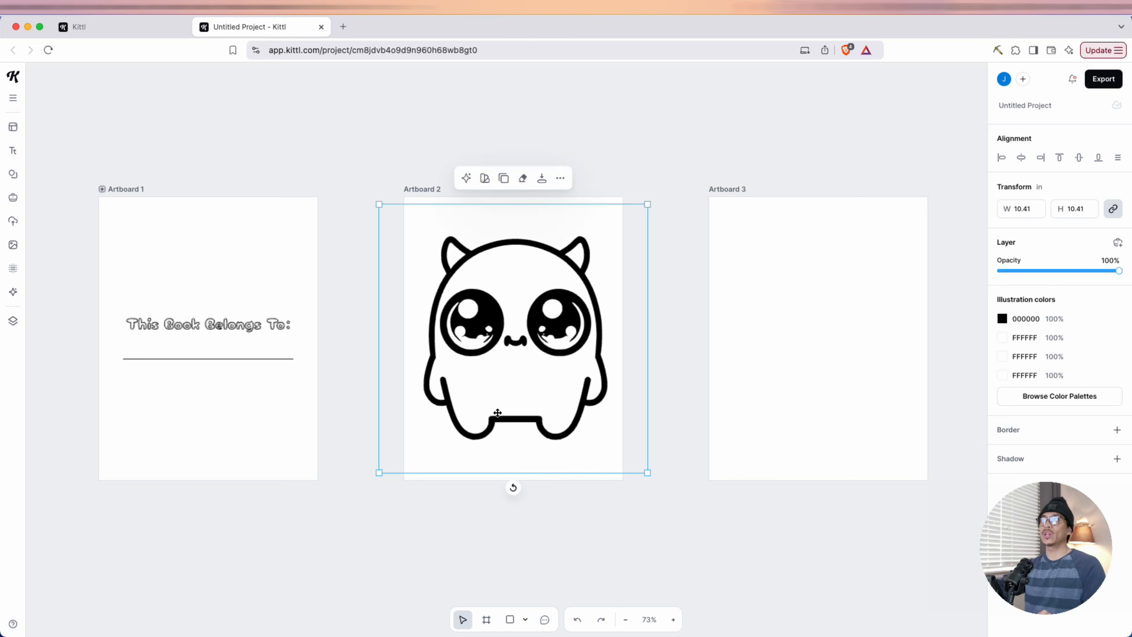
drag(499, 303, 831, 276)
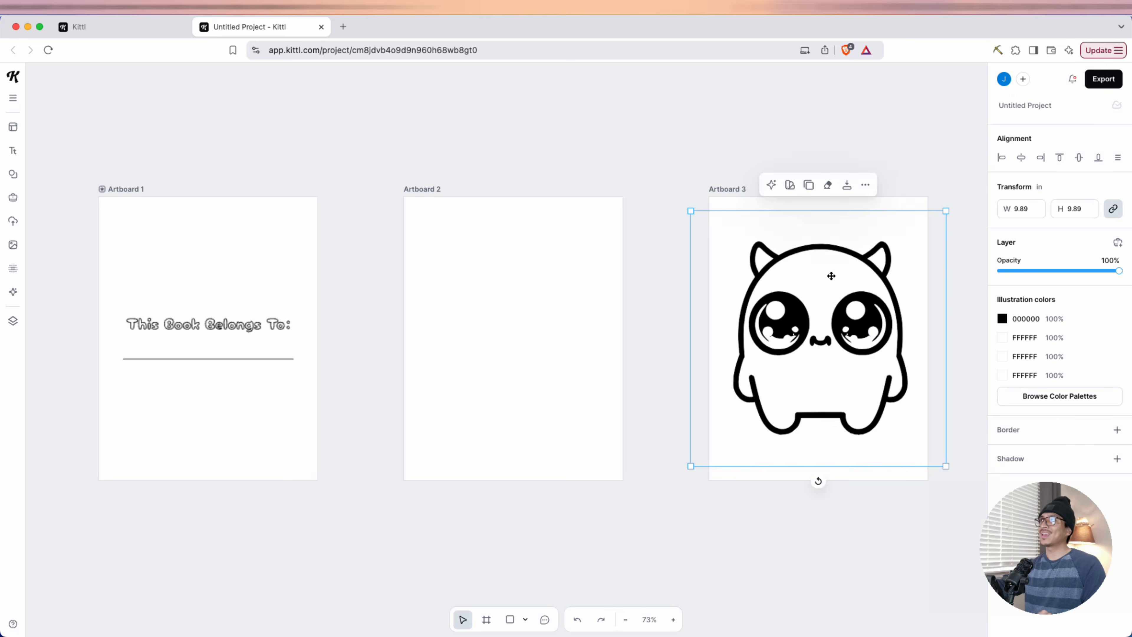
click(880, 198)
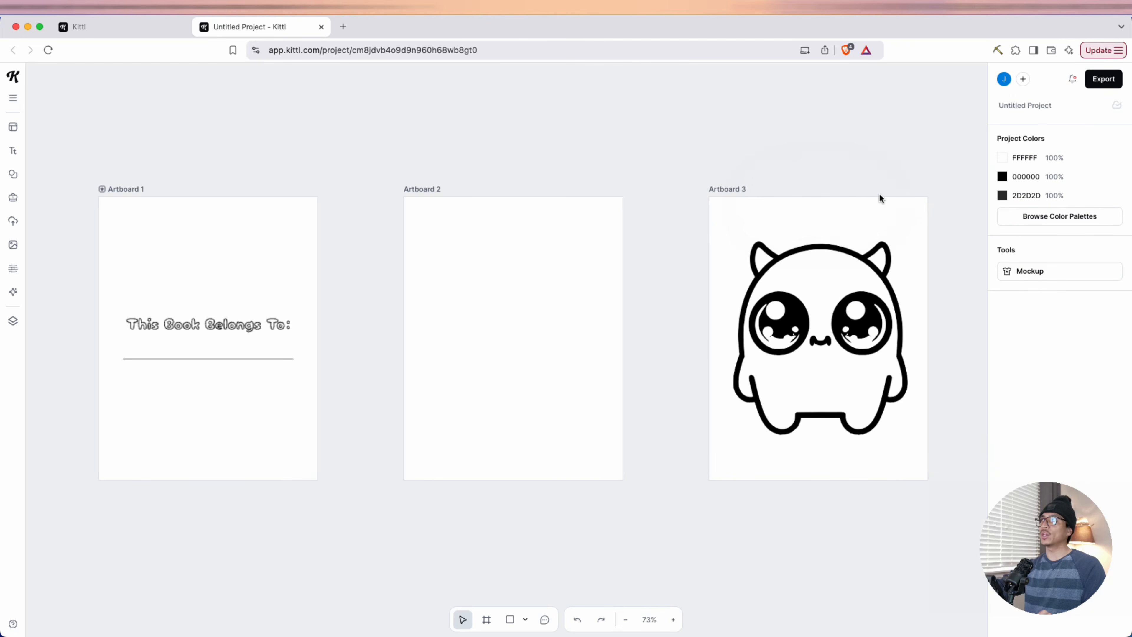
Add two more blank 8.5 × 11 inch artboards after the monster page
click(735, 190)
click(827, 170)
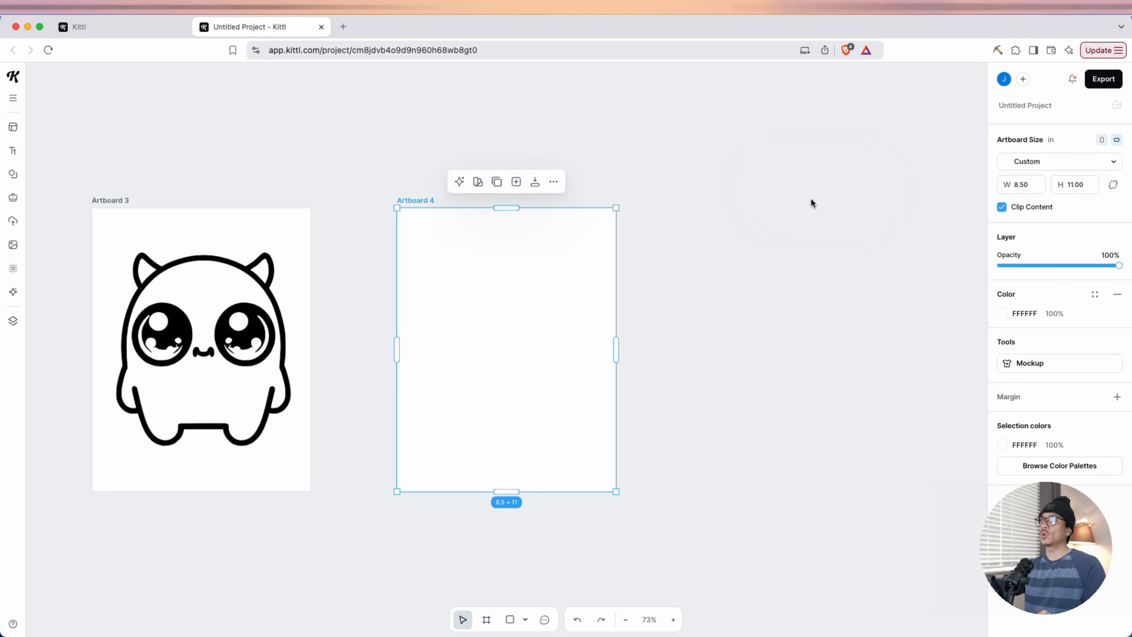
click(515, 182)
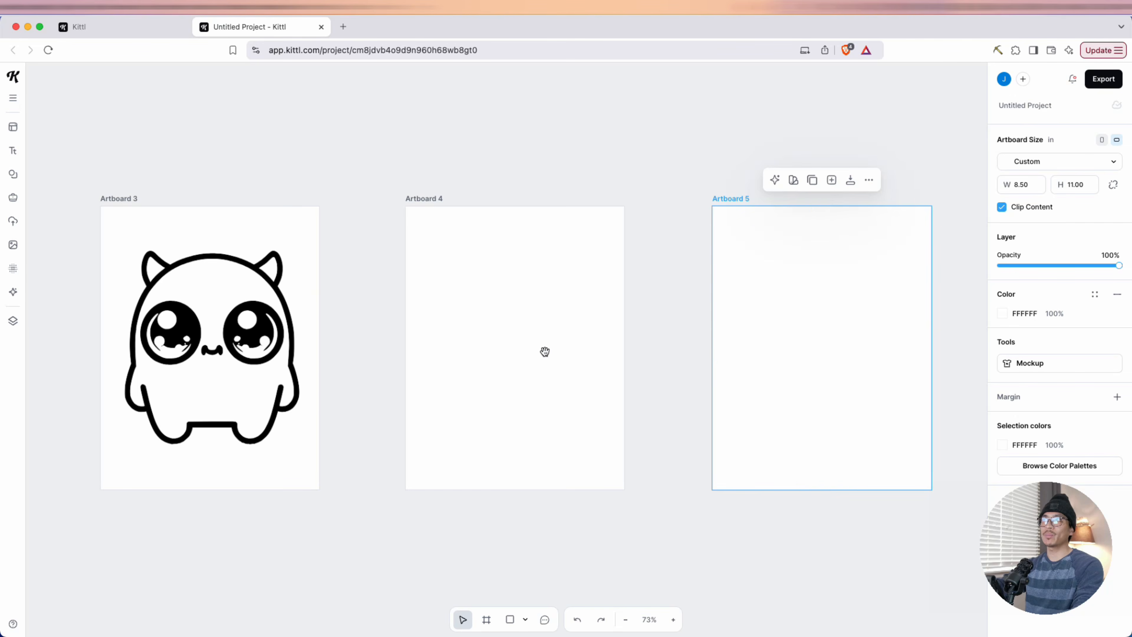
scroll(544, 351, right, 5)
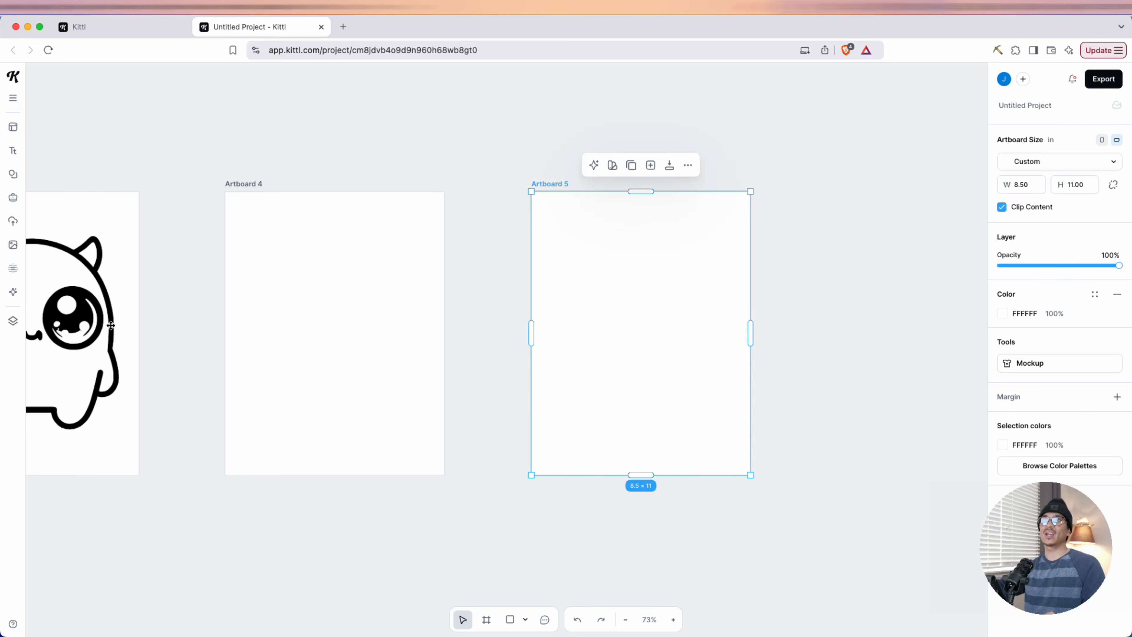
Generate an image from the prompt "creepy spooky cute kawaii monsters" in the book vector style shown by the octopus
click(13, 292)
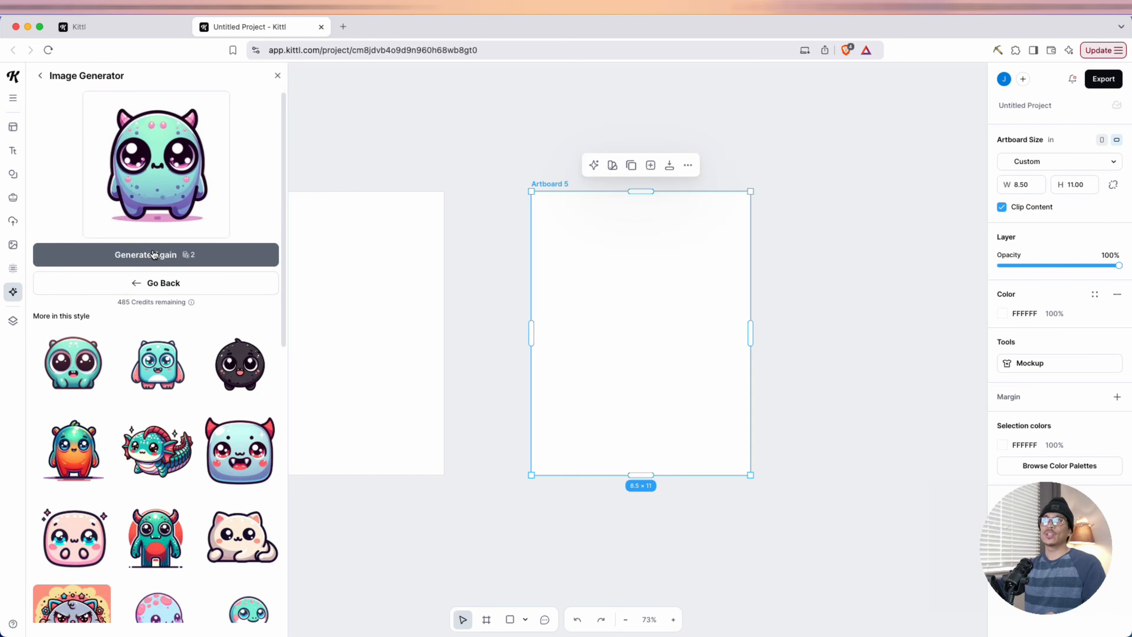
click(184, 282)
scroll(162, 401, down, 2)
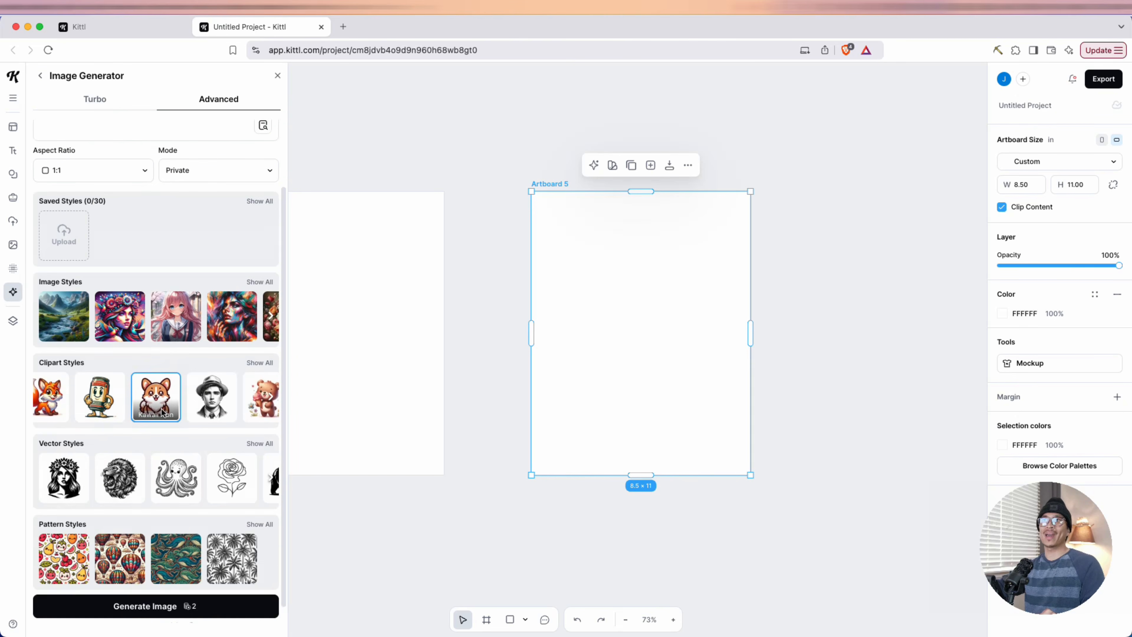
scroll(163, 412, down, 1)
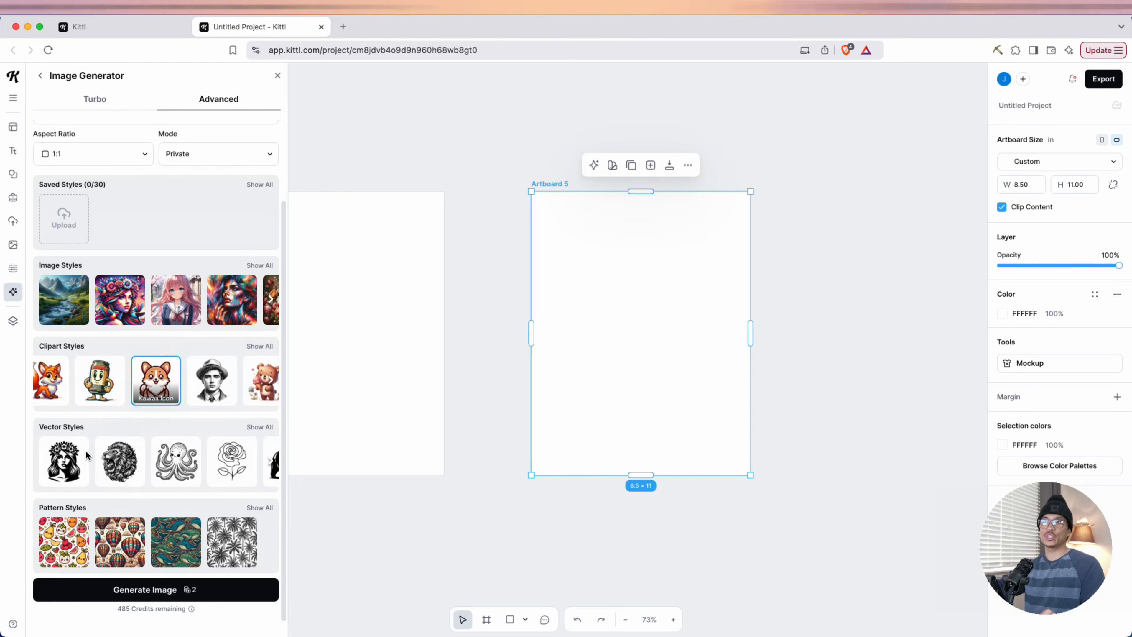
click(176, 465)
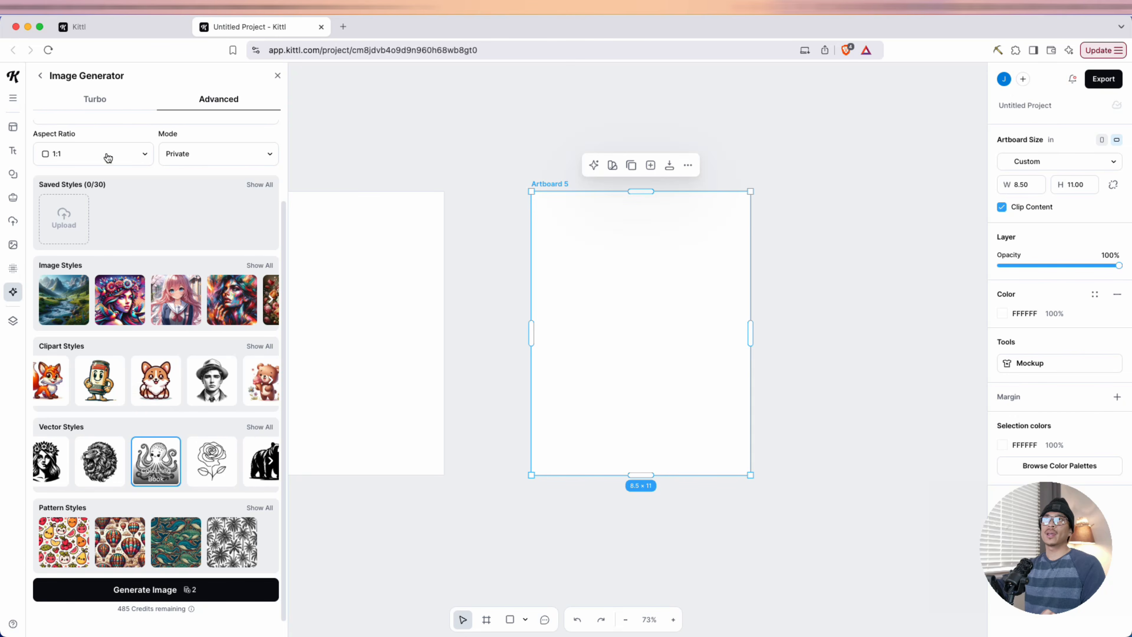
scroll(120, 163, up, 3)
drag(43, 166, 245, 171)
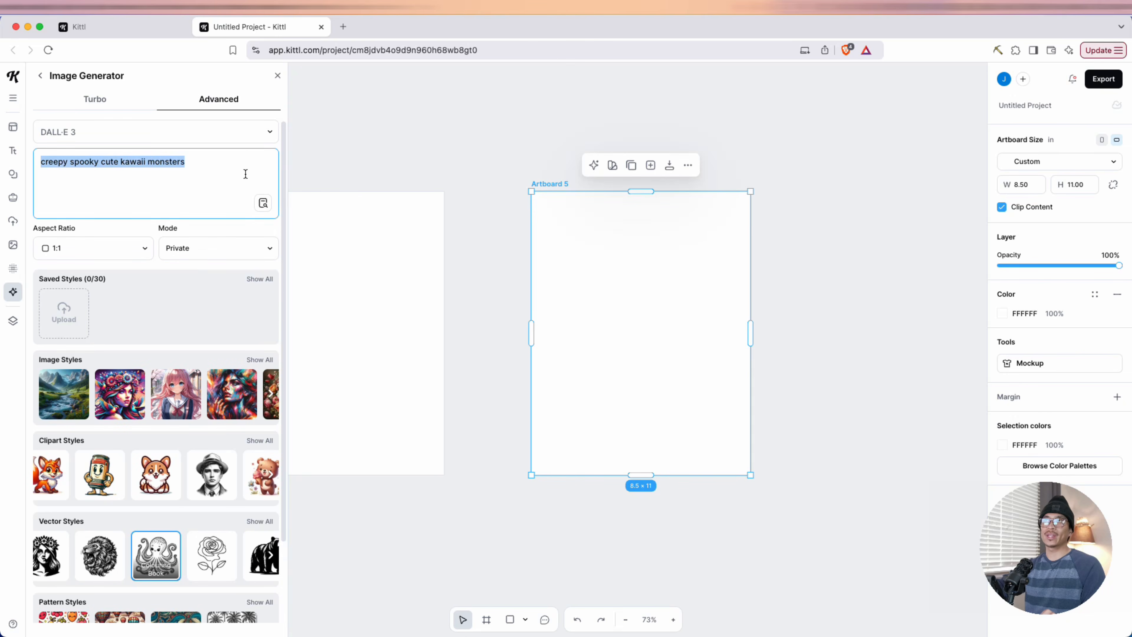
click(232, 174)
scroll(196, 466, down, 3)
scroll(196, 466, up, 2)
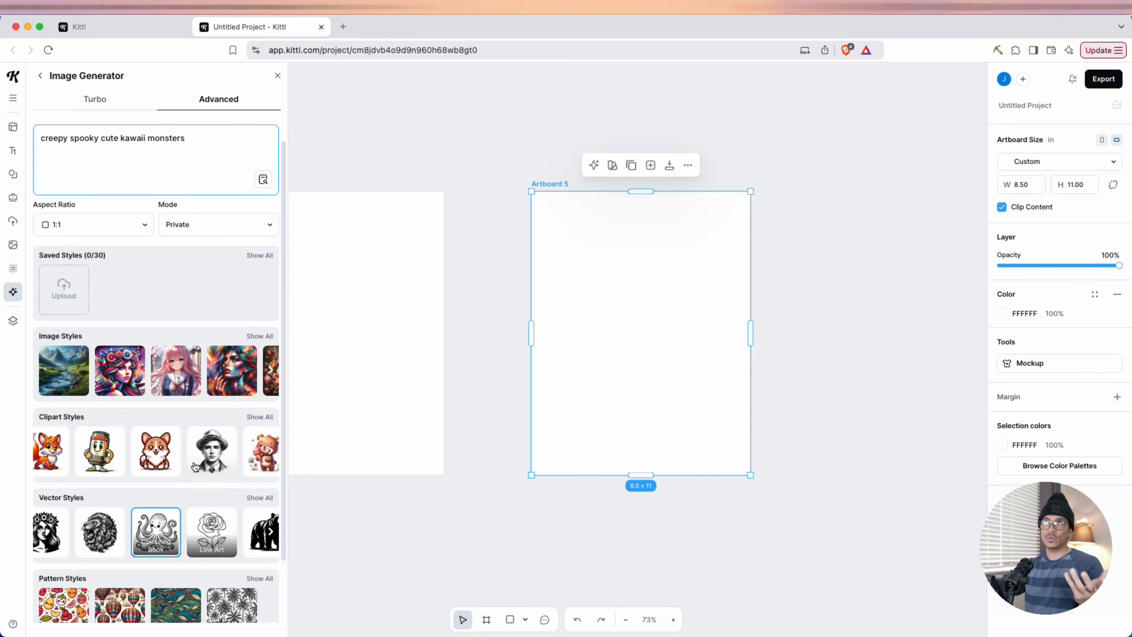
scroll(156, 553, down, 3)
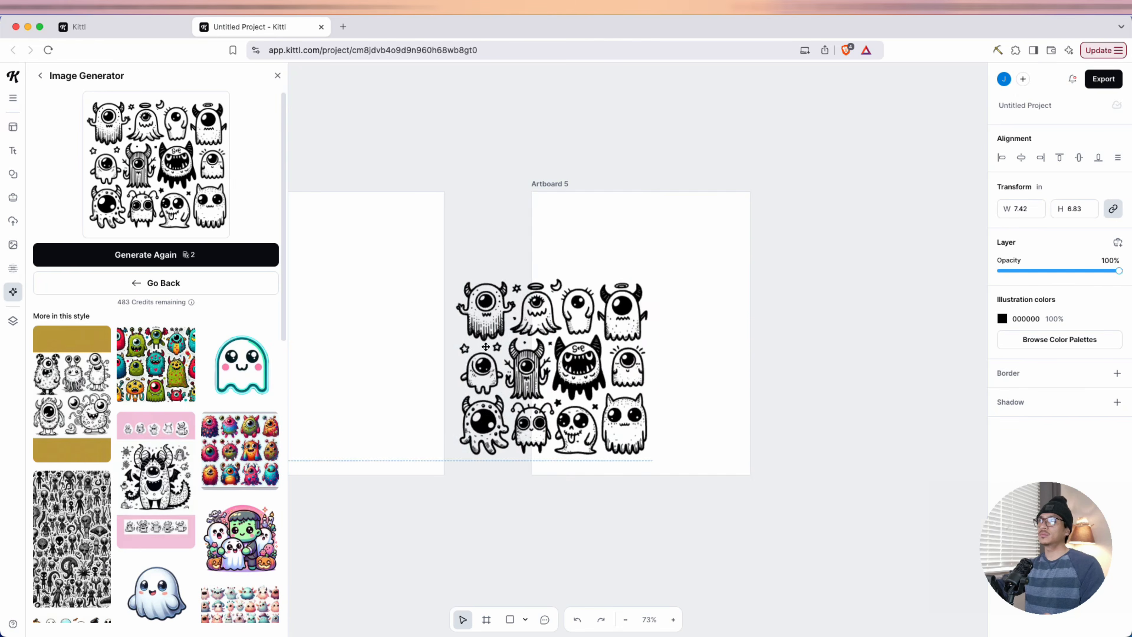
Place the generated sheet of monsters over Artboard 5 and enlarge it to about 13.42 inches wide, overlapping the page's edge
drag(502, 347, 593, 312)
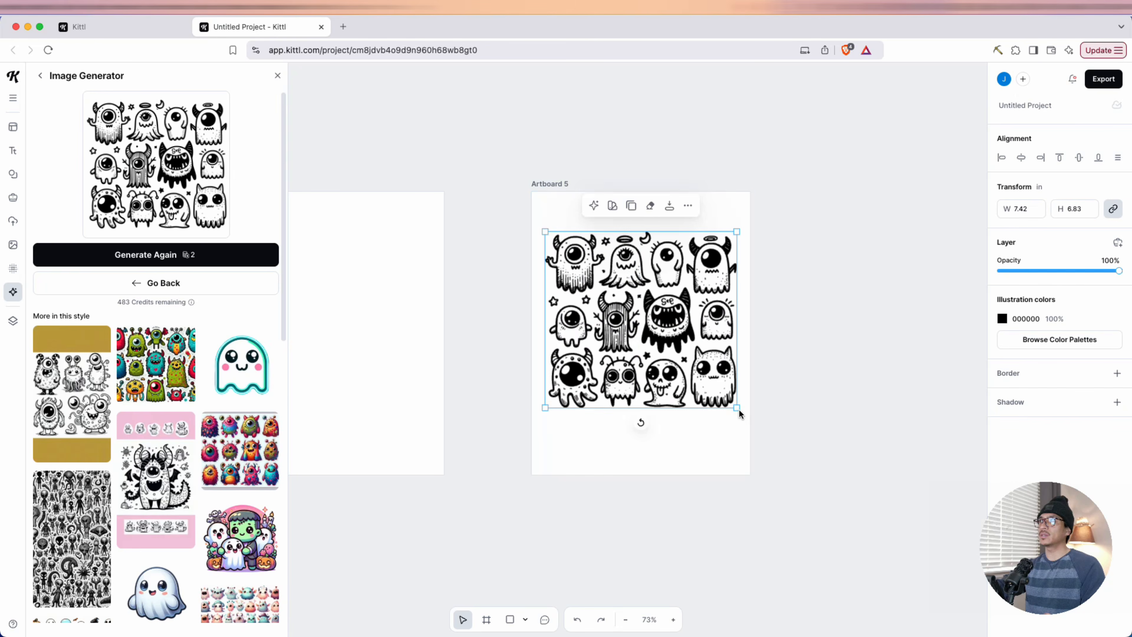
drag(740, 412, 1035, 468)
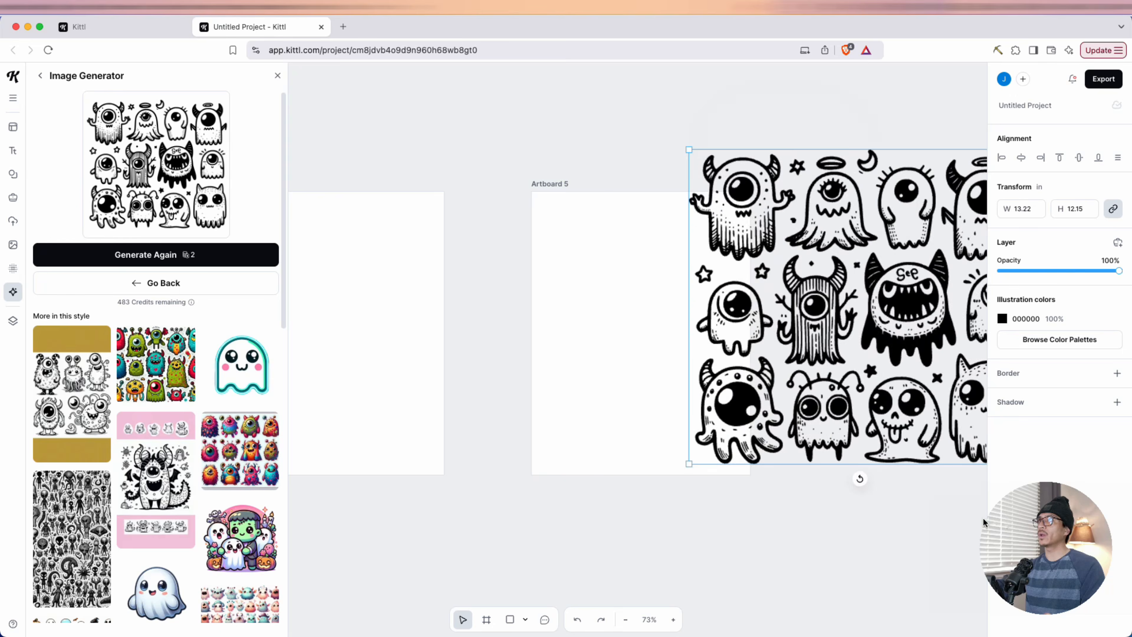
drag(835, 295, 755, 232)
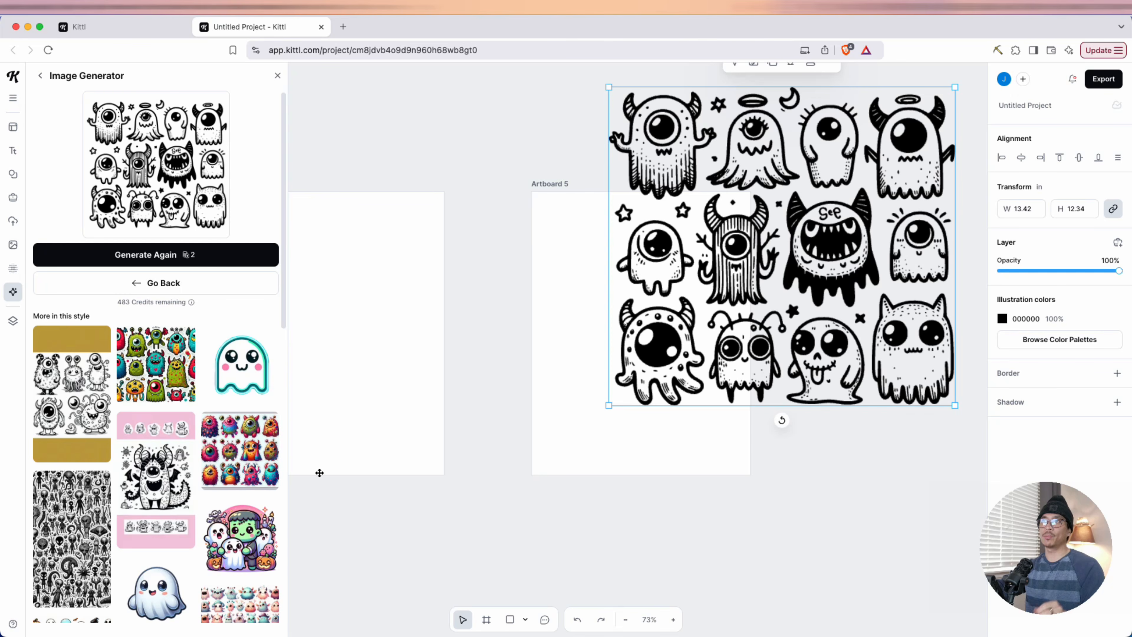
drag(765, 296, 793, 353)
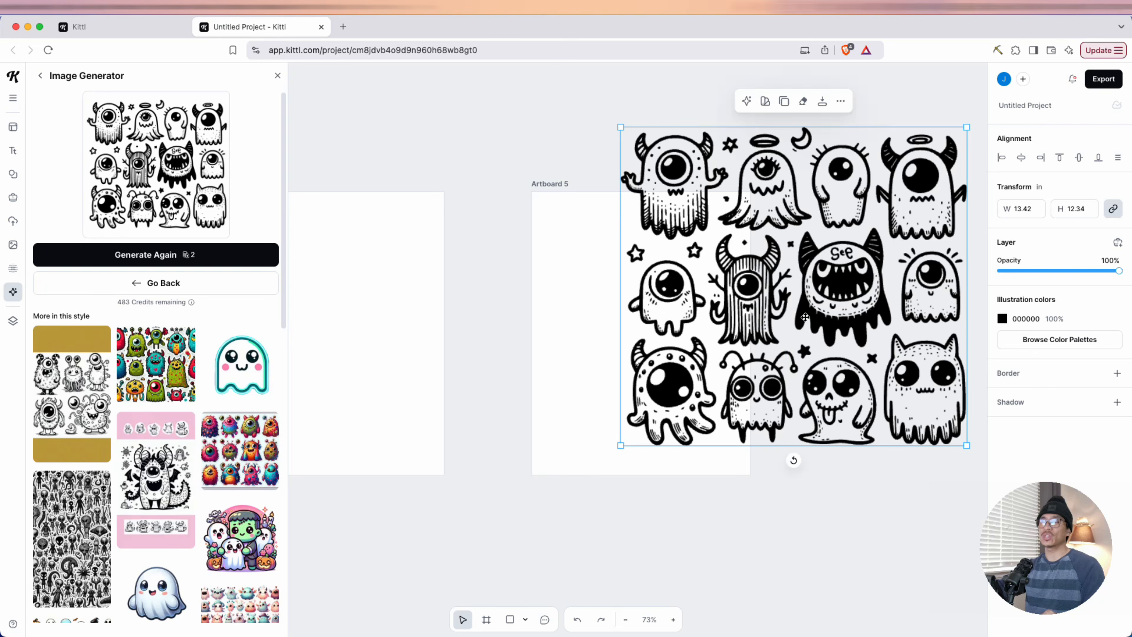
Return to the image generator's prompt settings and delete the generated sheet of monsters from the canvas
click(215, 285)
drag(860, 318, 838, 352)
key(Delete)
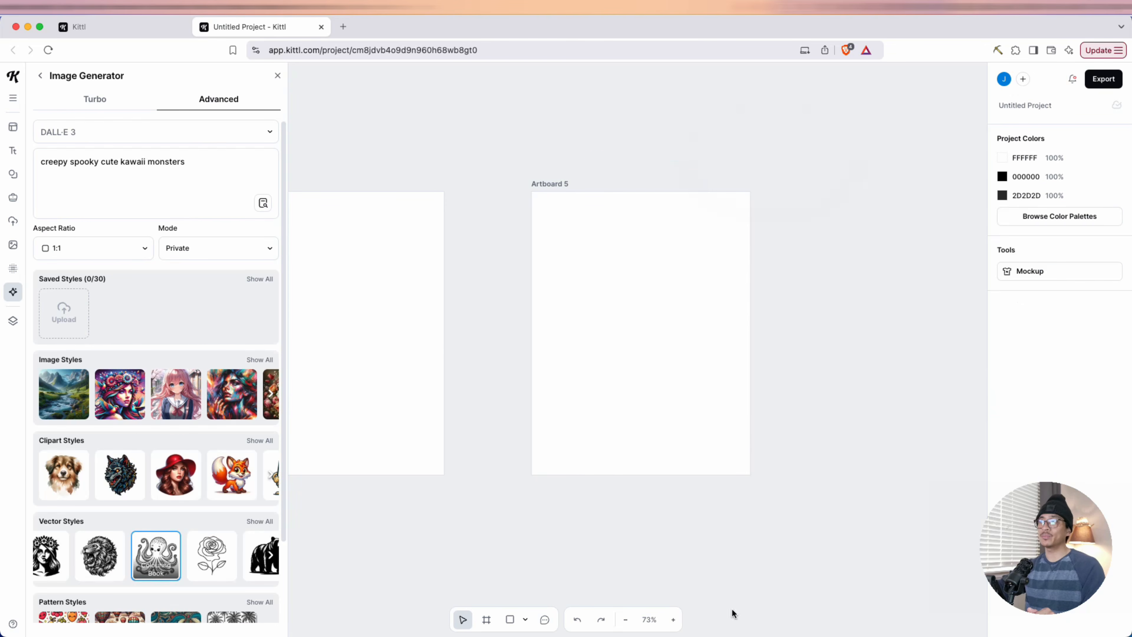
Generate a new image from the prompt "creepy spooky cute kawaii monster, minimal, lot's of white space to color"
triple_click(177, 165)
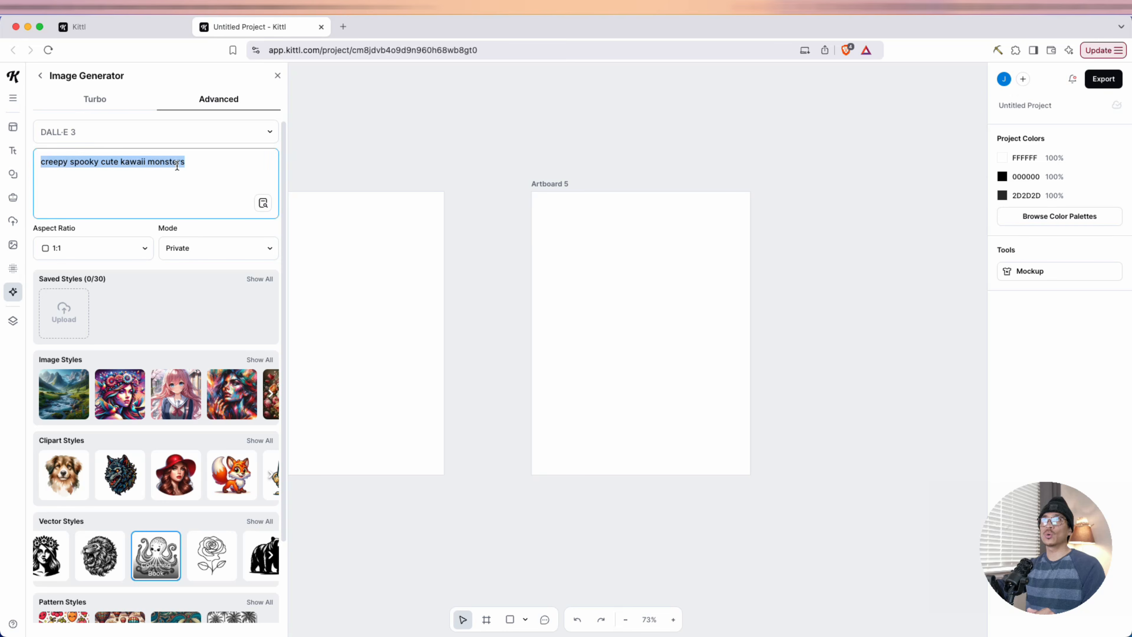
text(creepy spooky cute kawaii monster, minimal, lot's of white space to color)
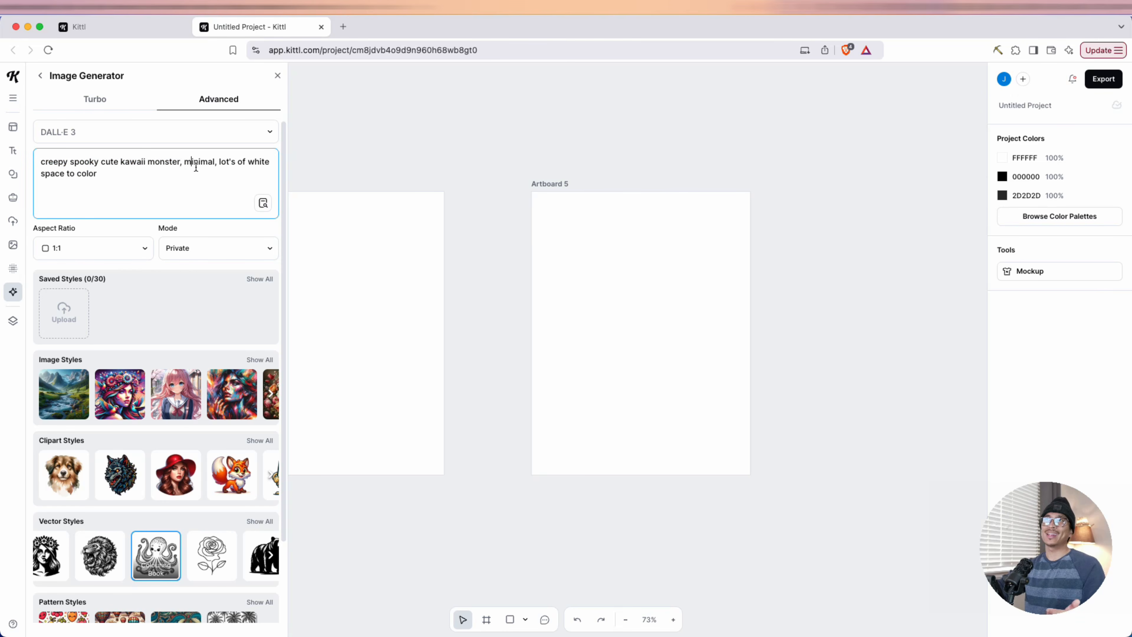
drag(196, 167, 211, 168)
click(175, 185)
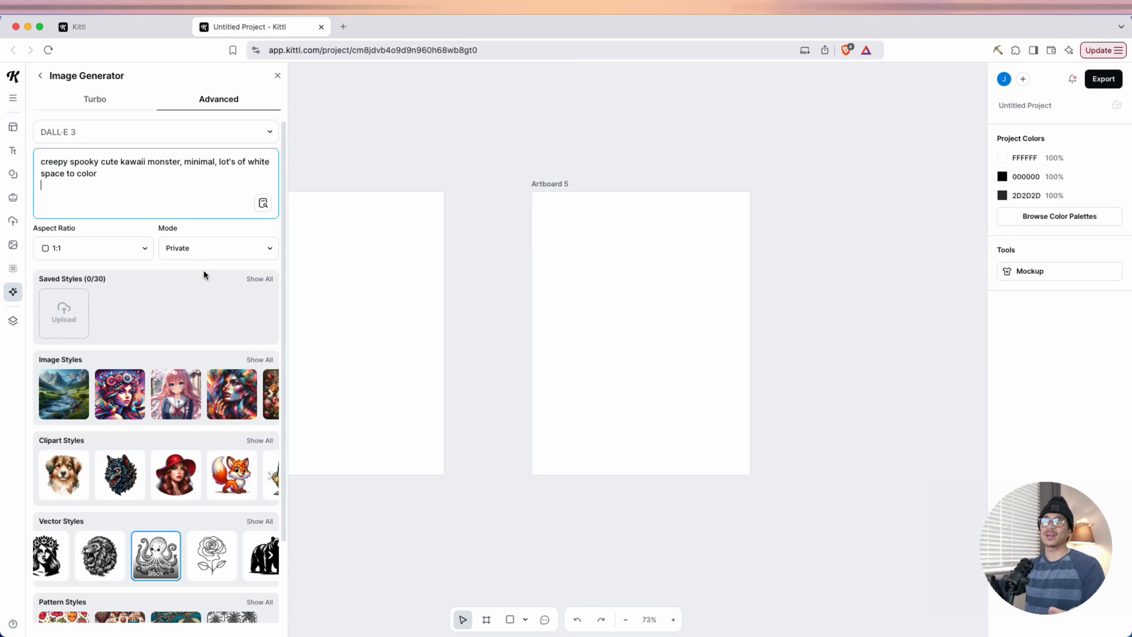
scroll(203, 357, down, 3)
click(191, 589)
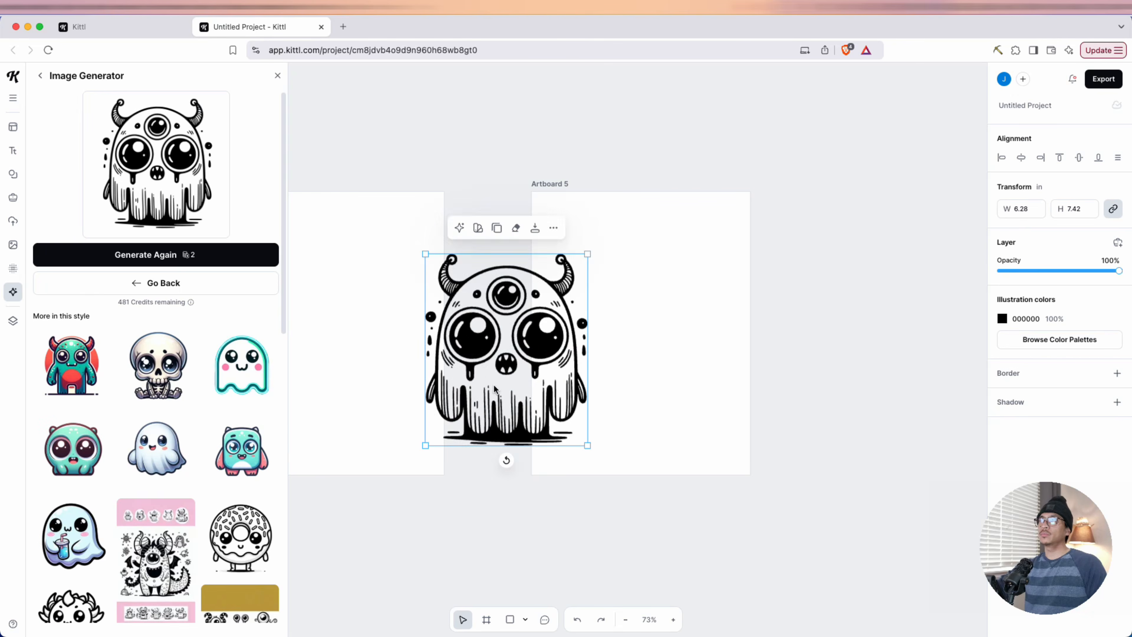
Move the three-eyed monster onto Artboard 5 and scale it to about 6.73 inches wide within the page
drag(494, 388, 631, 362)
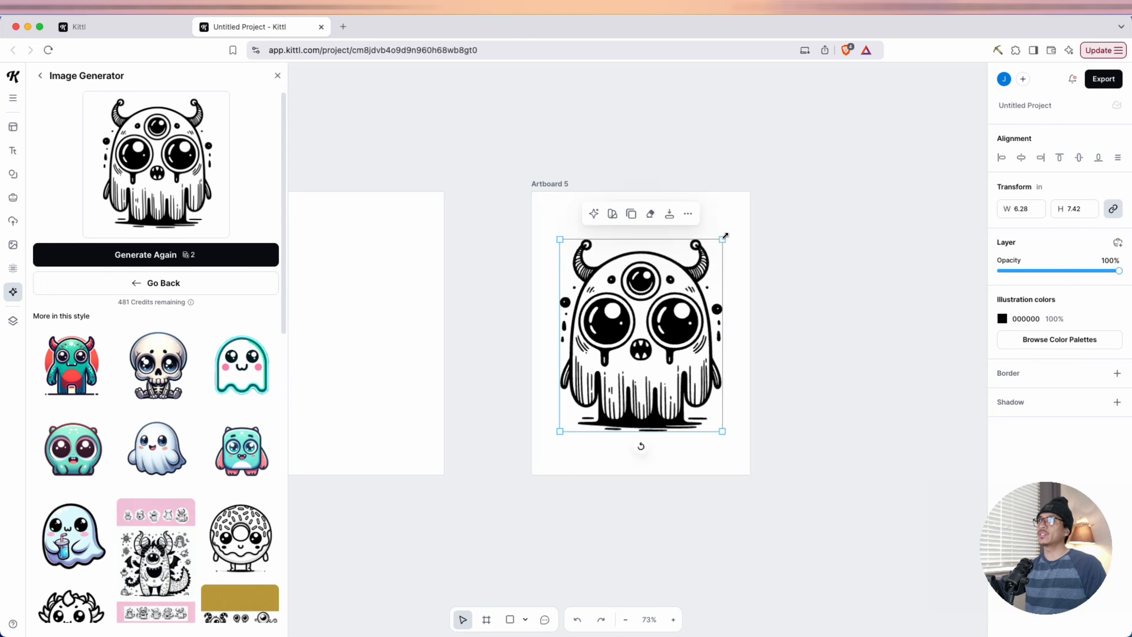
mouse_move(725, 236)
mouse_down()
mouse_move(736, 213)
mouse_move(728, 229)
mouse_up()
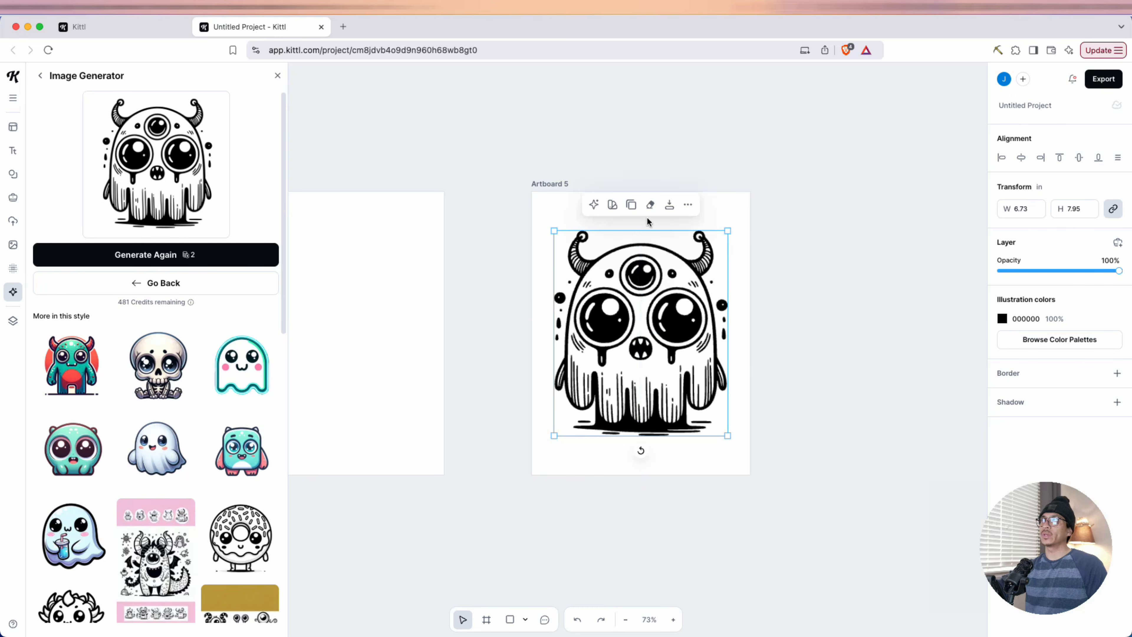
click(738, 171)
Add two more blank 8.5 × 11 inch artboards after Artboard 5
click(547, 183)
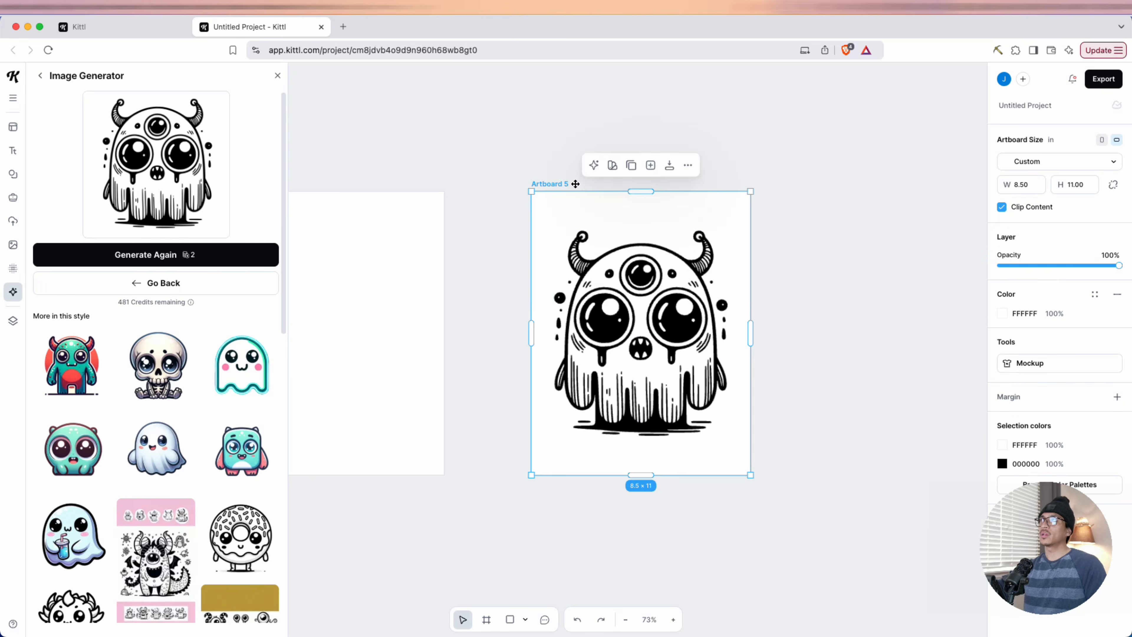
click(650, 165)
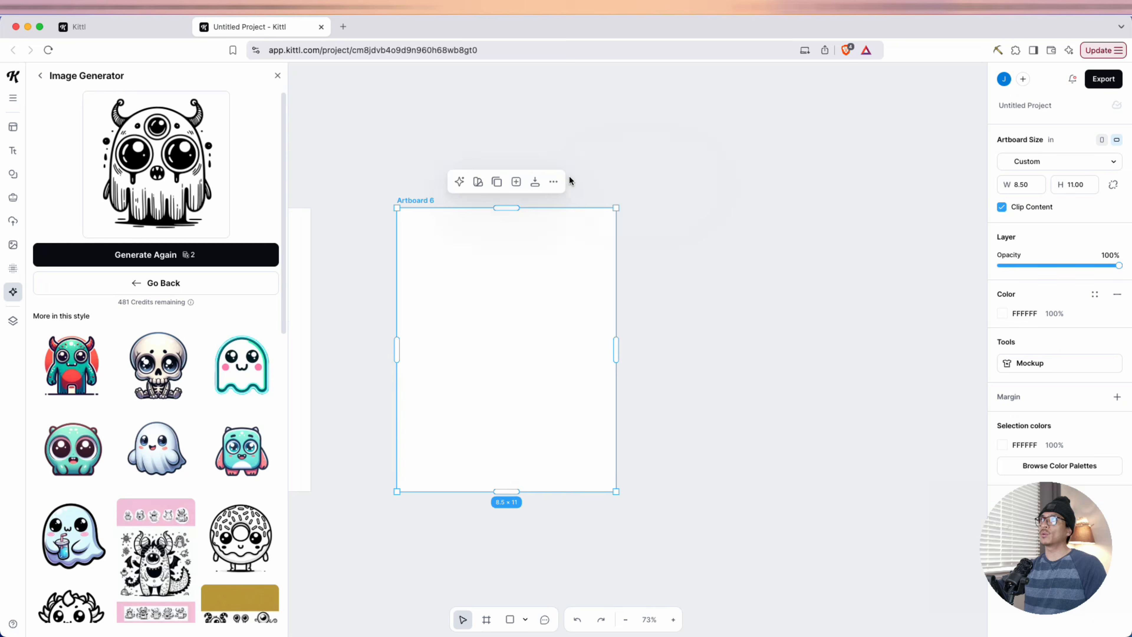
click(516, 186)
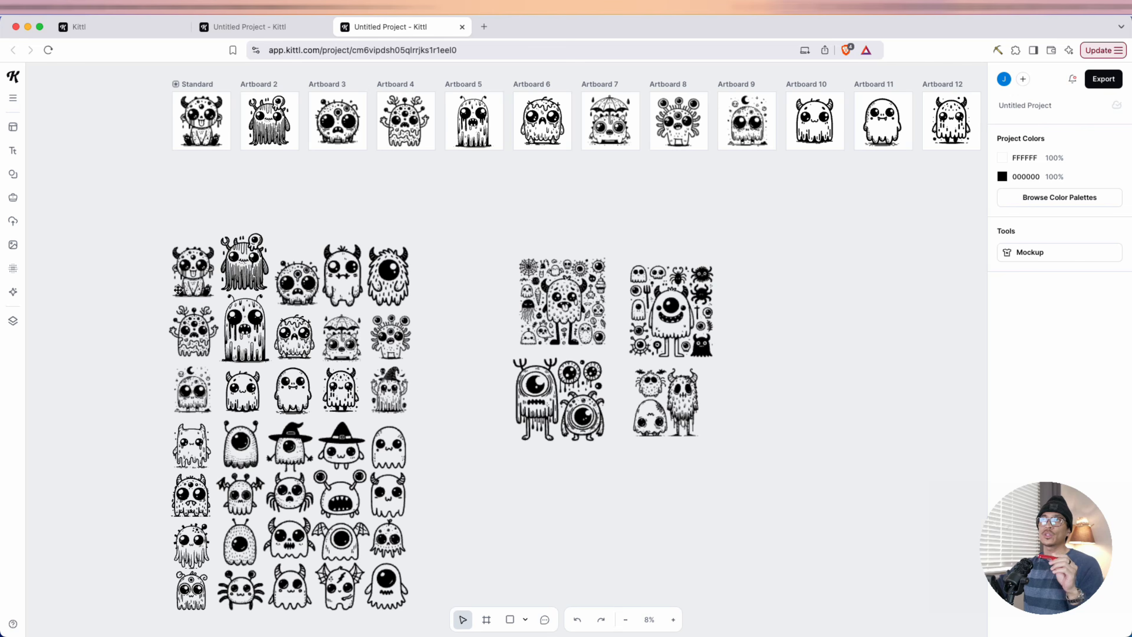
Nudge the first three monsters of the top row and the antlered monster below them slightly within the loose monster grid
drag(193, 279, 172, 276)
drag(172, 276, 285, 276)
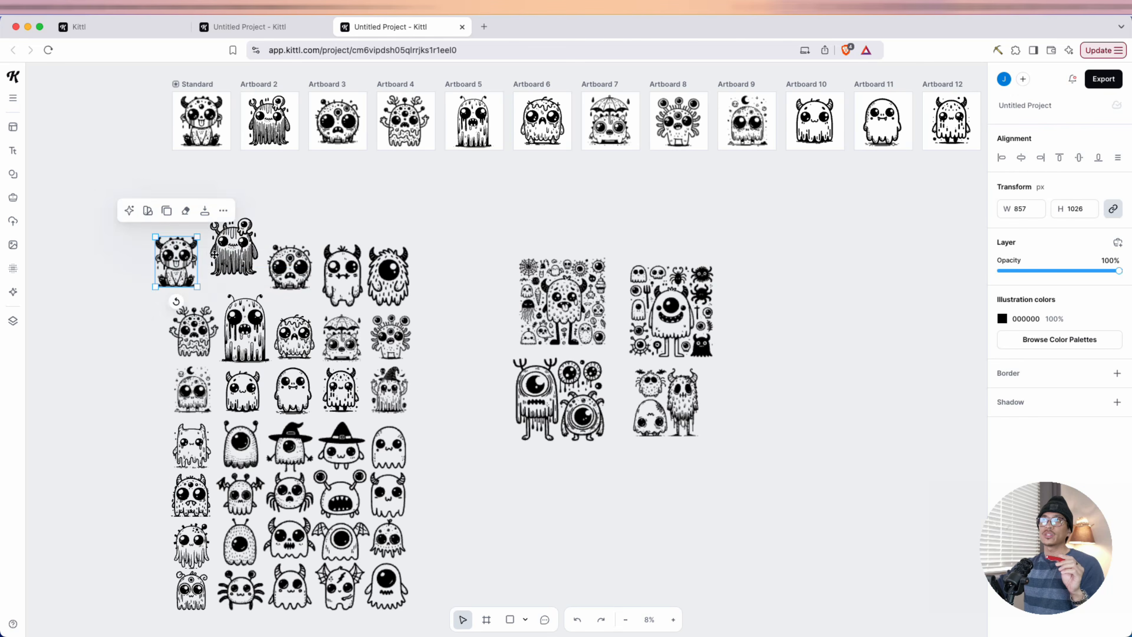
drag(198, 338, 188, 341)
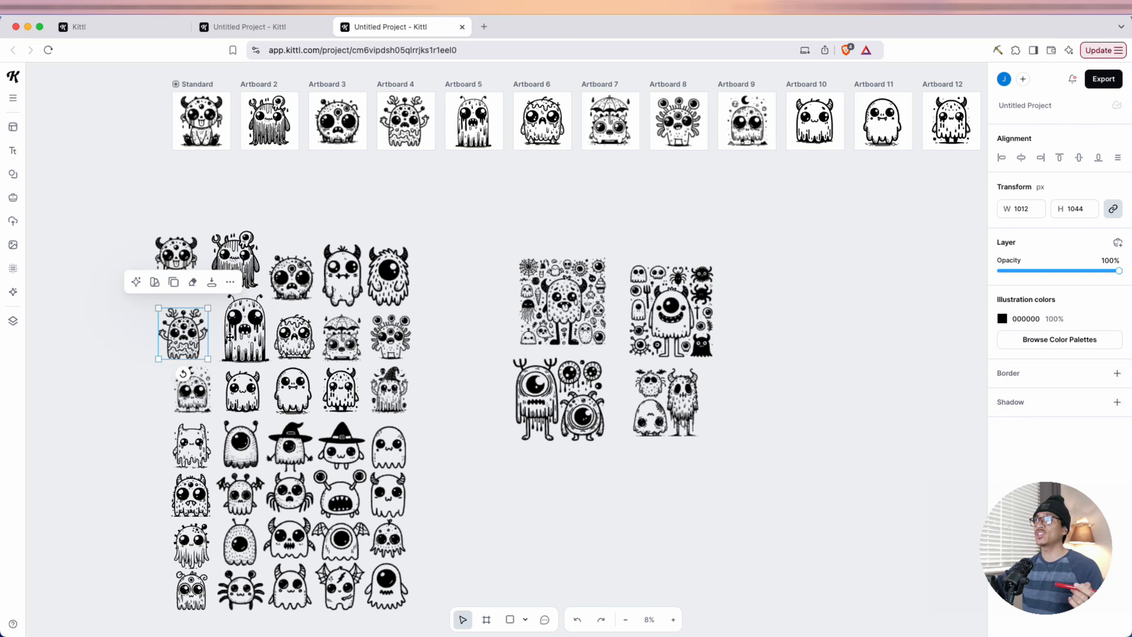
Shift the four multi-character illustrations slightly together and enlarge each one, scaling the lower-right one to about 2285 px wide
drag(500, 225, 752, 464)
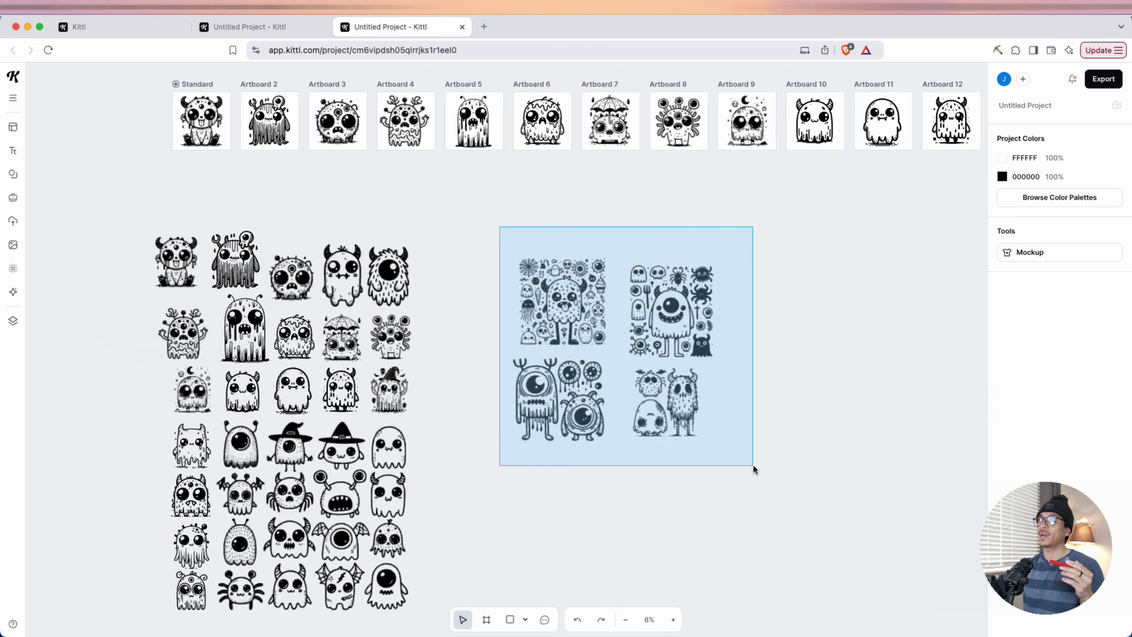
drag(701, 319, 697, 316)
click(725, 384)
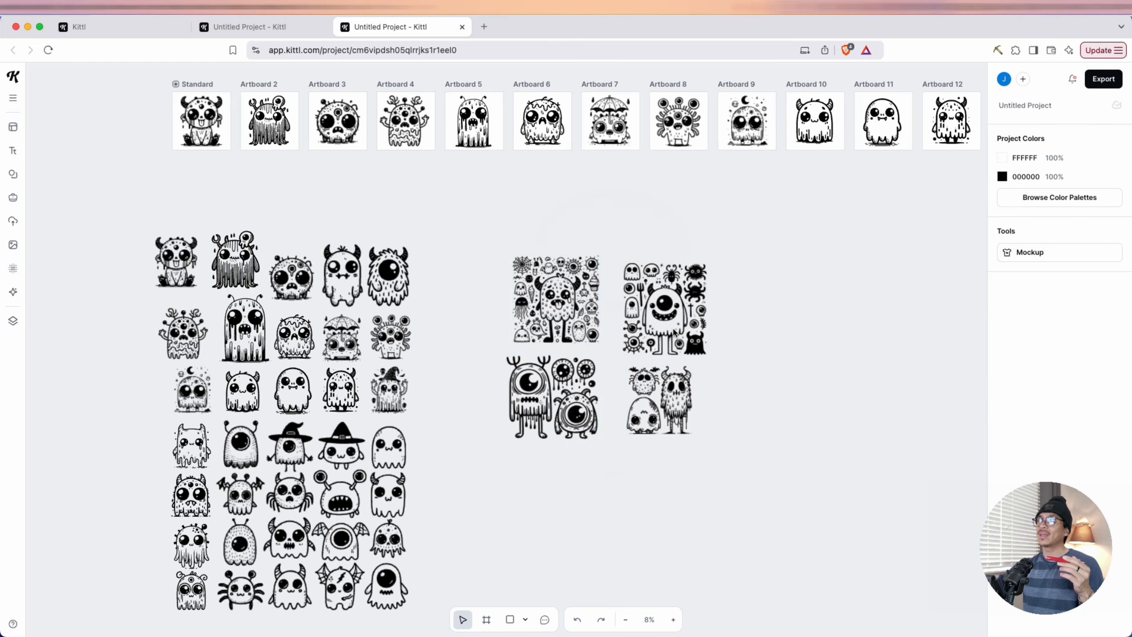
click(694, 284)
drag(707, 262, 792, 169)
click(552, 308)
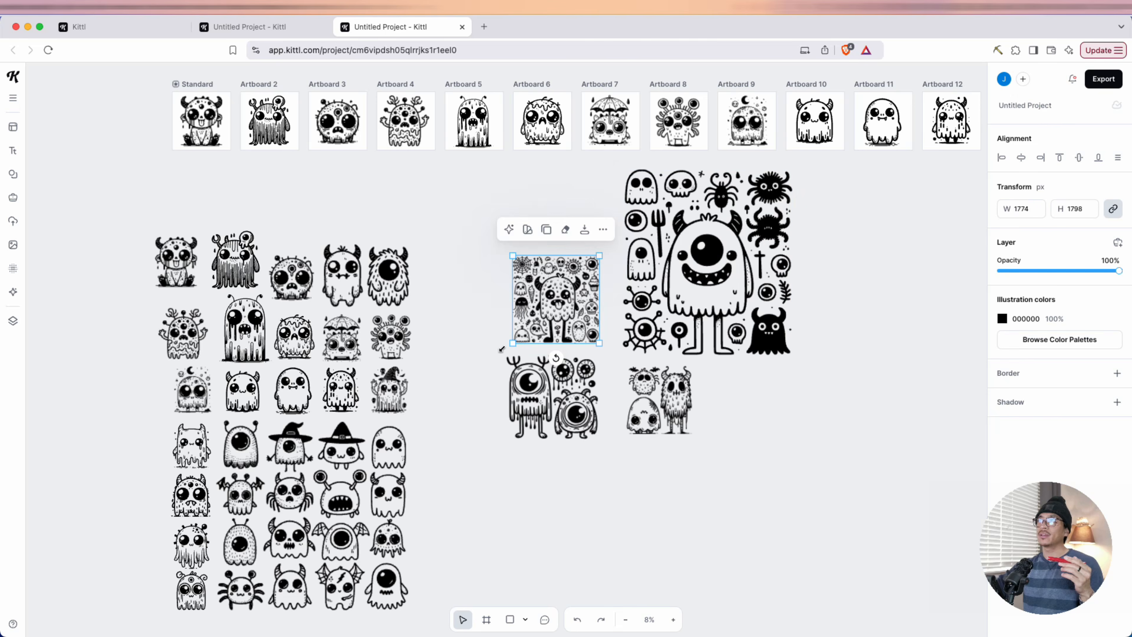
mouse_move(512, 343)
mouse_down()
mouse_move(437, 420)
mouse_move(494, 356)
mouse_up()
drag(543, 405, 556, 423)
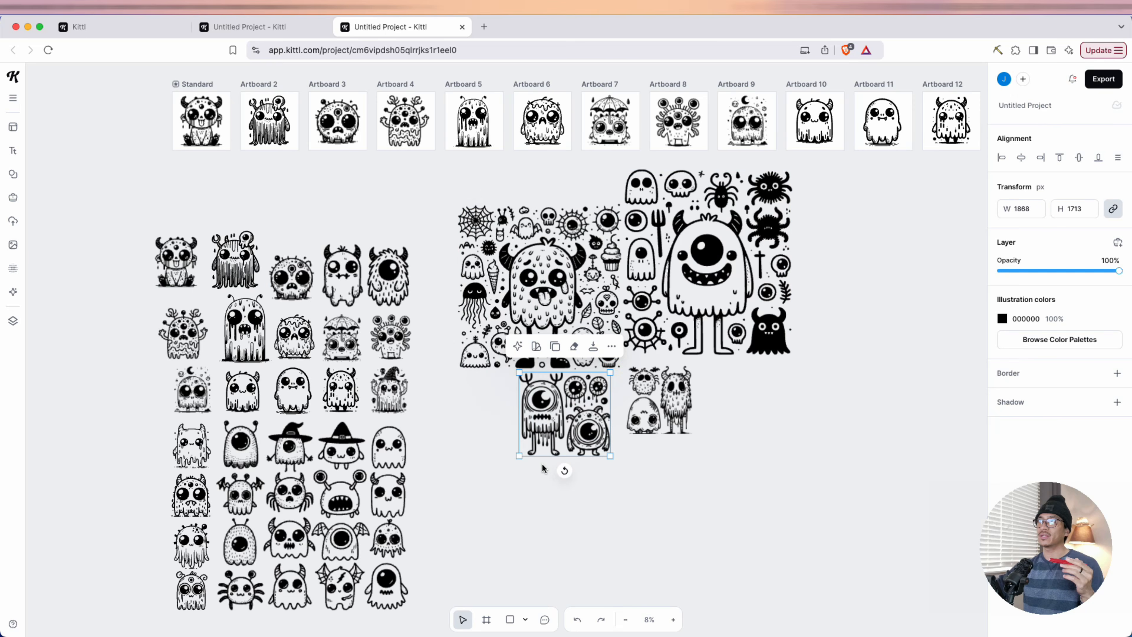
drag(517, 459, 471, 501)
click(670, 428)
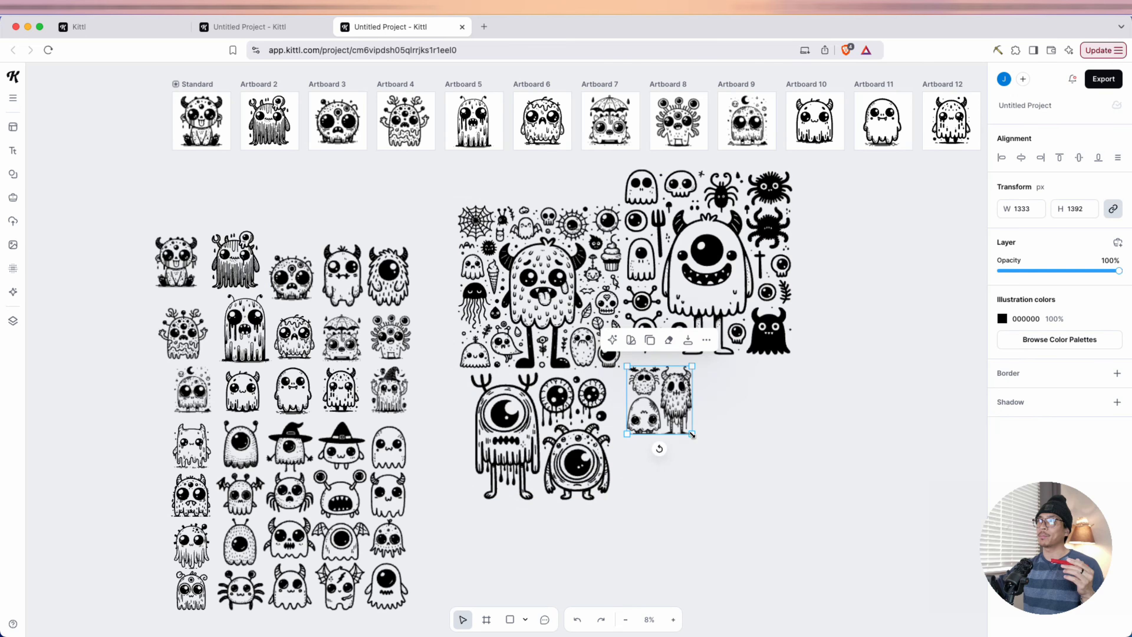
drag(692, 436, 715, 440)
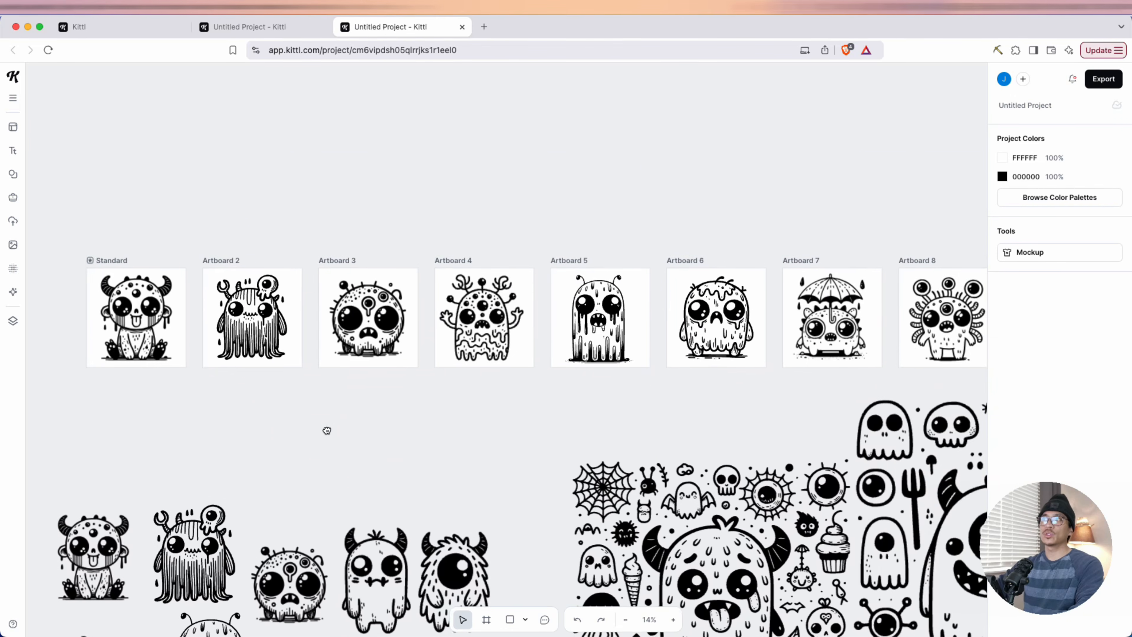
Examine the finished single-monster pages along the row of artboards, from the first artboard to about Artboard 15 and back
drag(325, 430, 387, 406)
scroll(521, 396, right, 2)
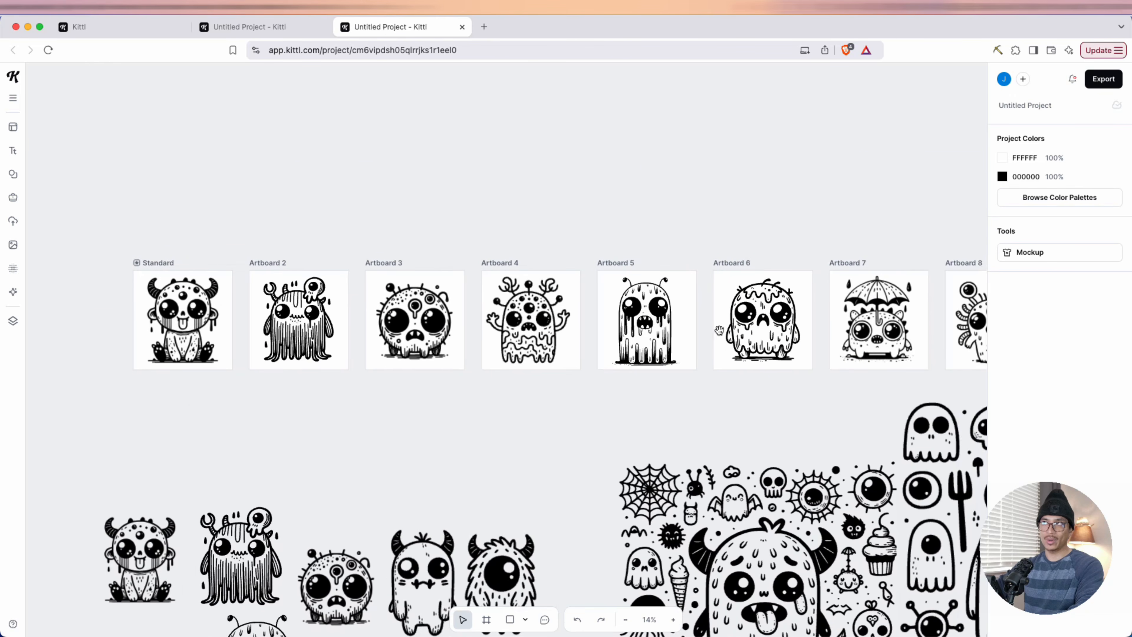
scroll(372, 442, right, 5)
scroll(428, 444, left, 5)
scroll(485, 445, right, 5)
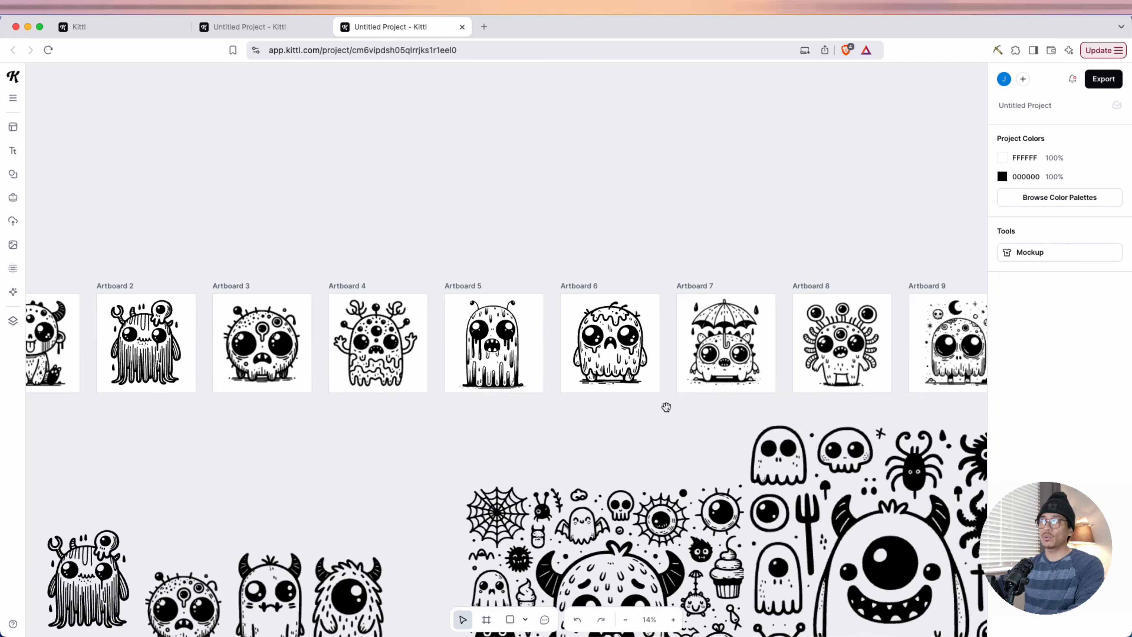
scroll(702, 427, right, 5)
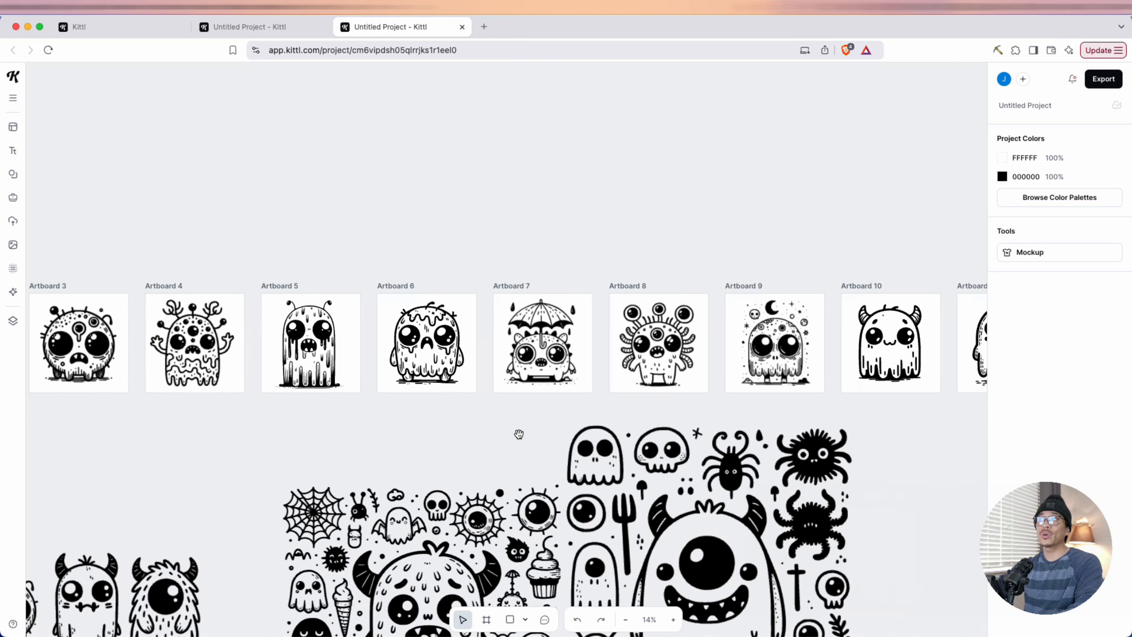
scroll(951, 443, right, 8)
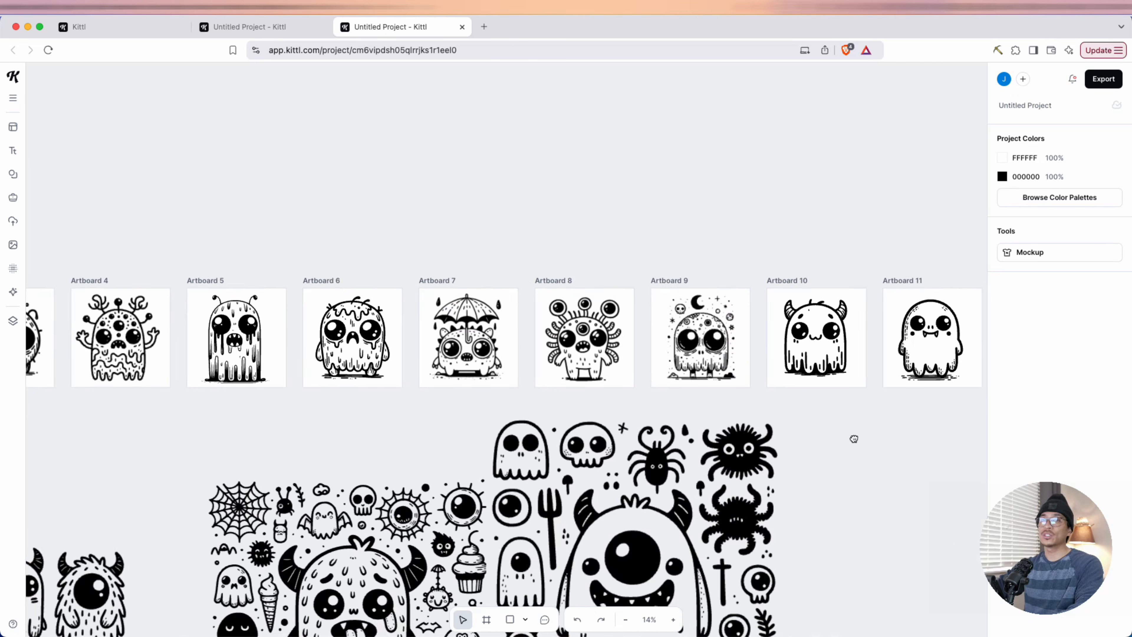
scroll(802, 435, right, 1)
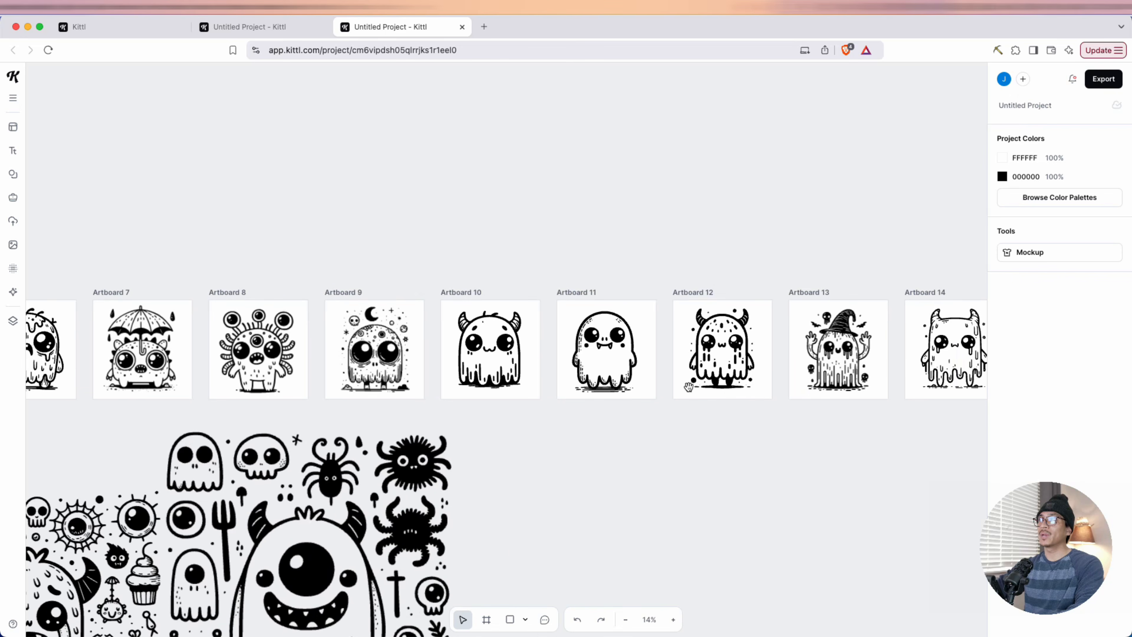
scroll(952, 442, right, 7)
scroll(705, 458, left, 10)
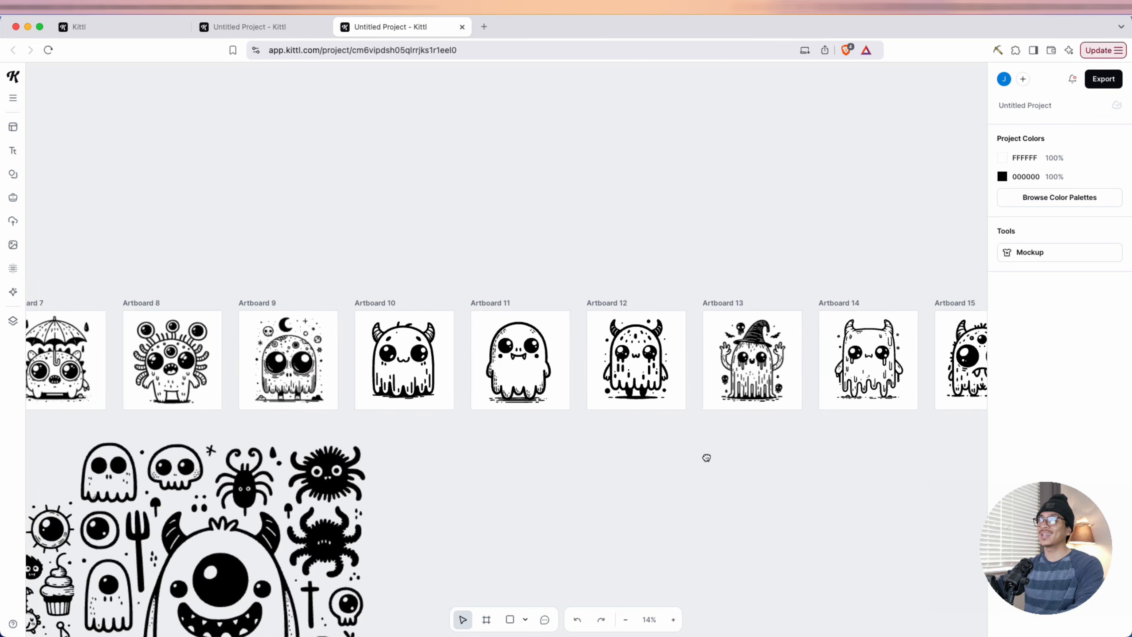
scroll(667, 459, left, 15)
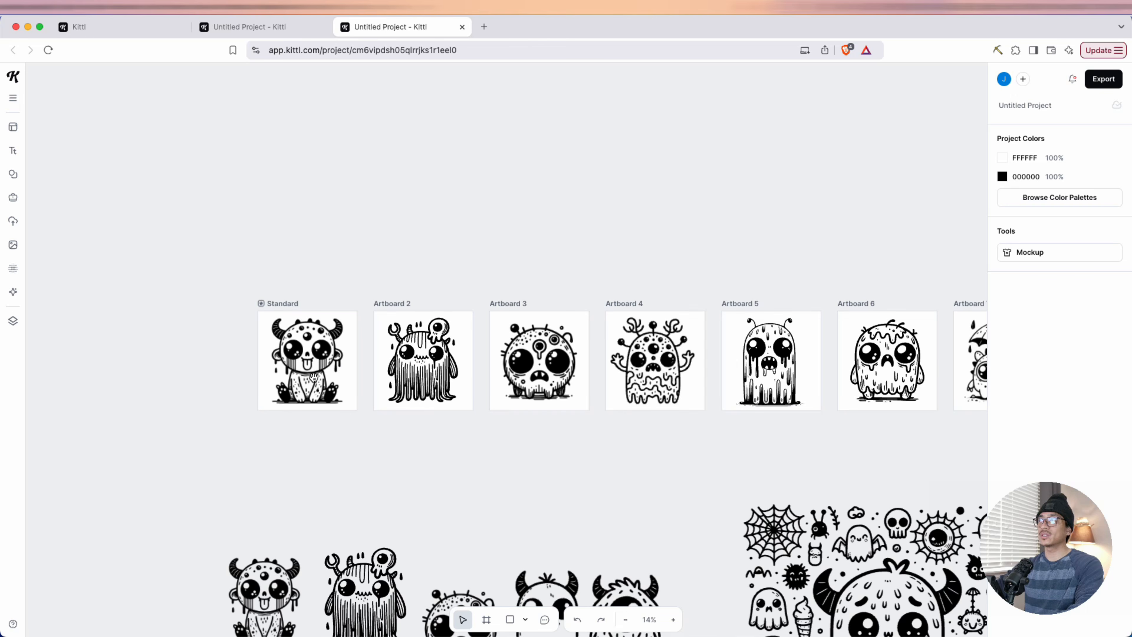
Look over the row of single-monster artboards once more, returning to the first one and continuing through Artboard 15
scroll(824, 415, right, 7)
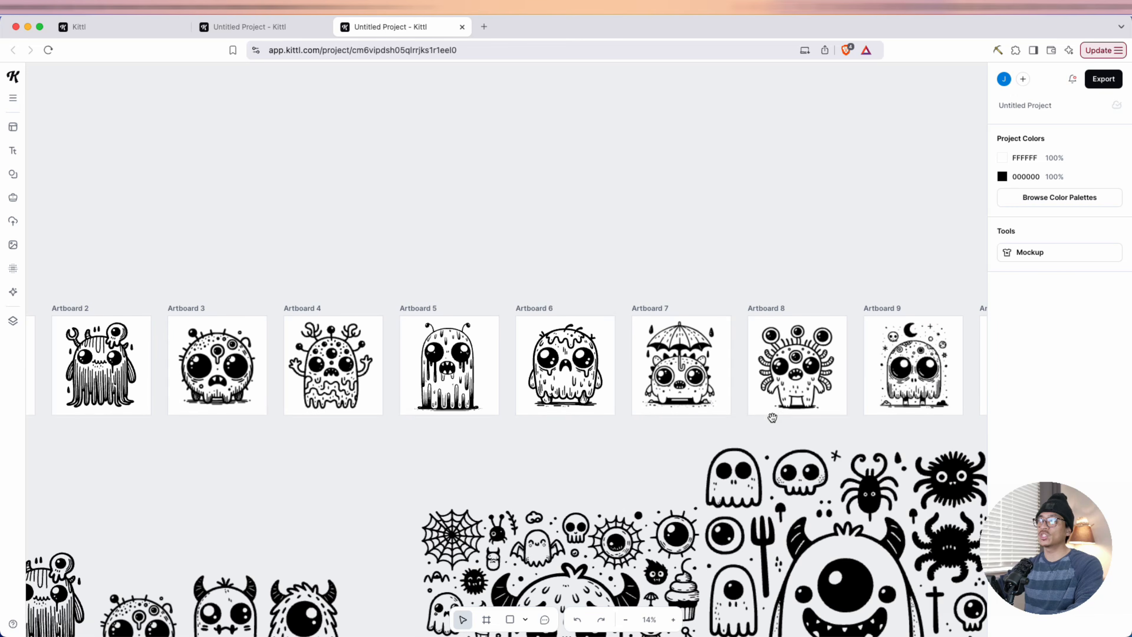
scroll(772, 418, right, 6)
drag(791, 434, 642, 452)
drag(395, 452, 720, 456)
drag(329, 422, 651, 431)
drag(377, 418, 531, 428)
drag(591, 503, 434, 465)
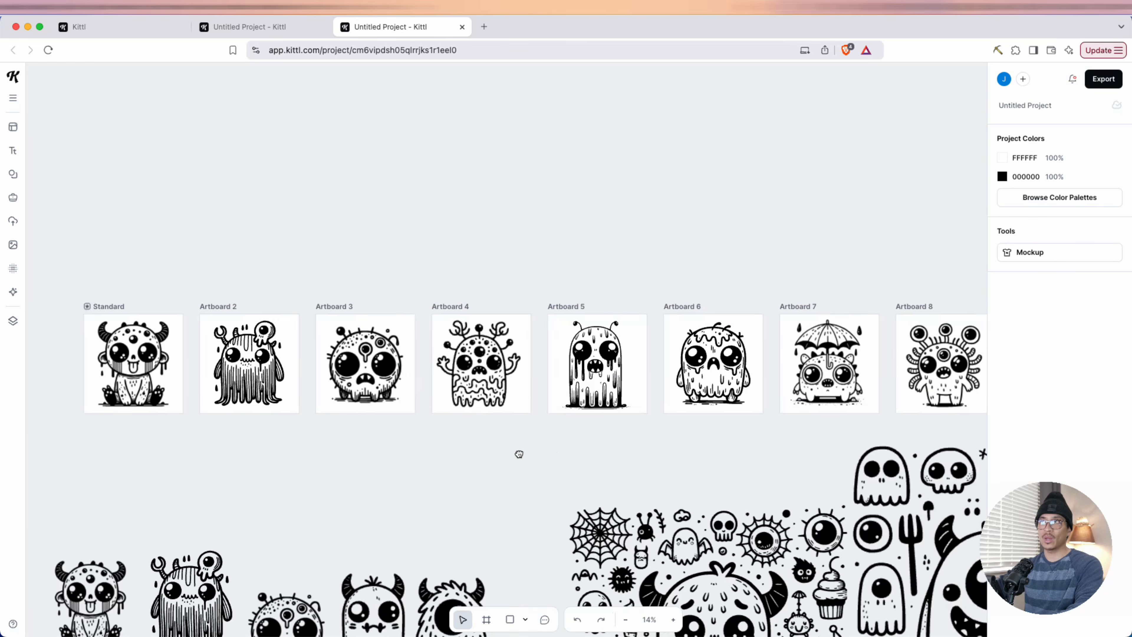
drag(551, 455, 456, 455)
drag(669, 454, 477, 458)
drag(736, 454, 608, 456)
drag(785, 463, 540, 450)
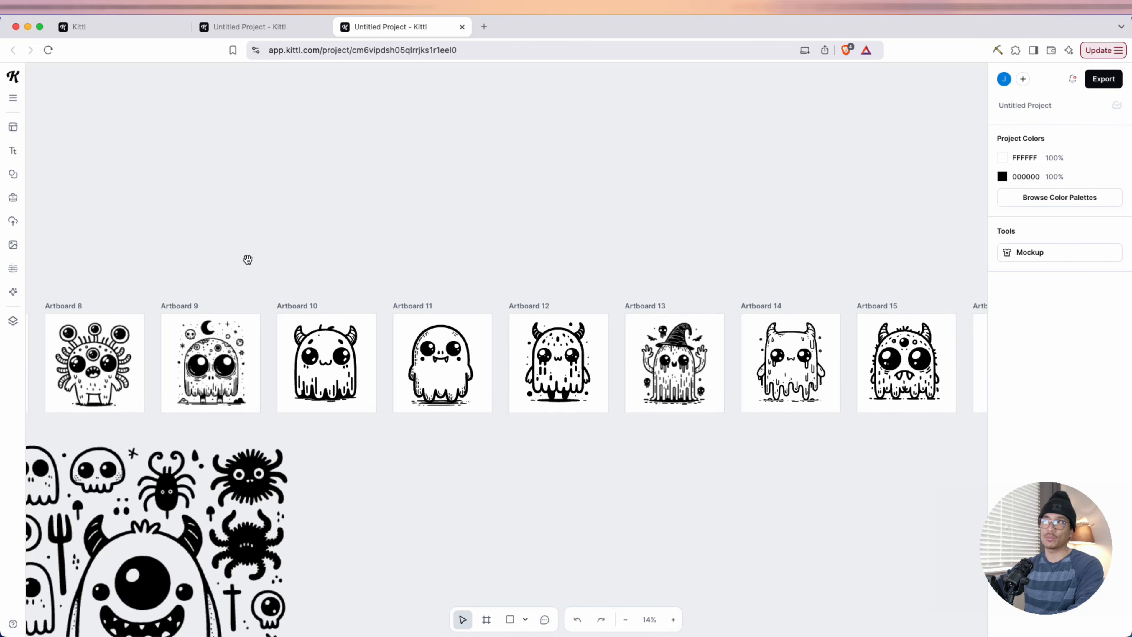
Export all artboards of the monster project as PNG at 300 dpi
click(1099, 81)
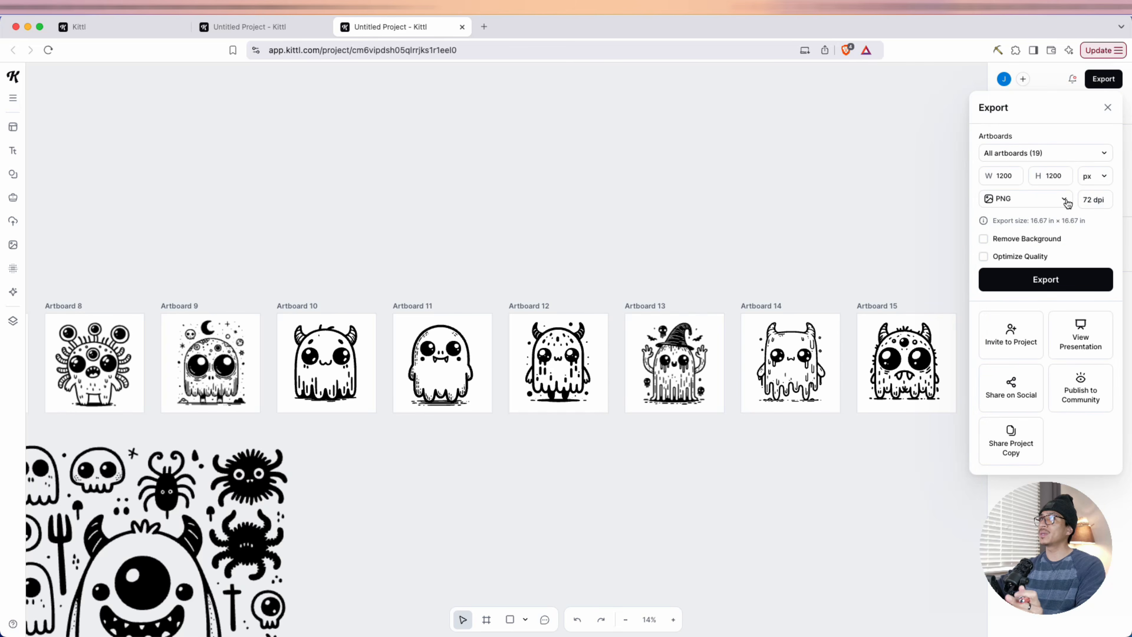
text(300)
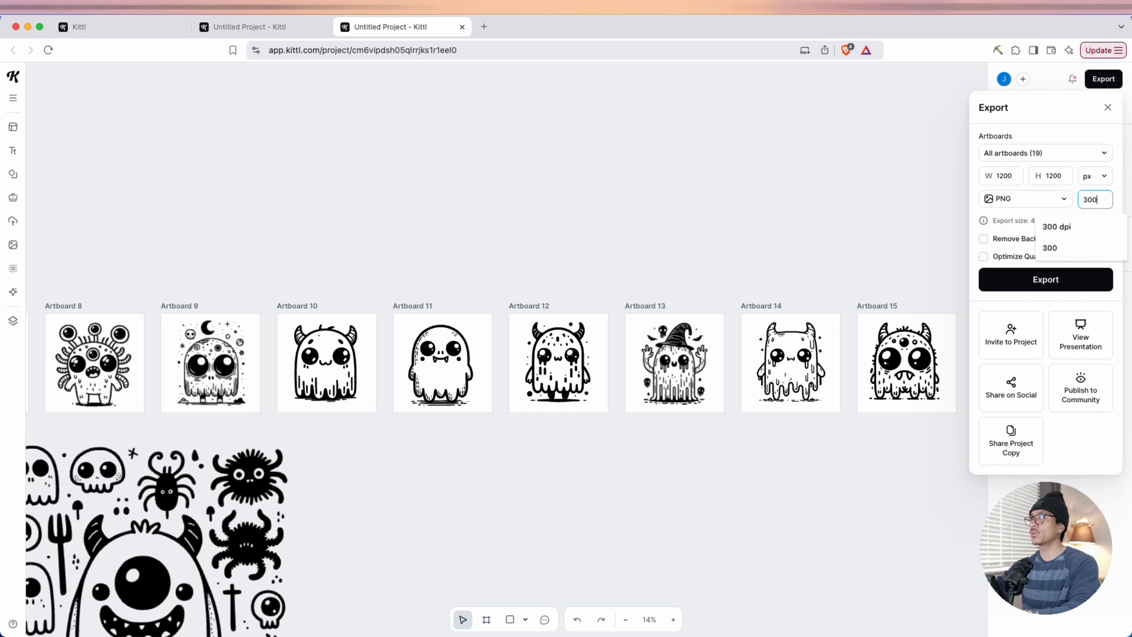
click(1084, 218)
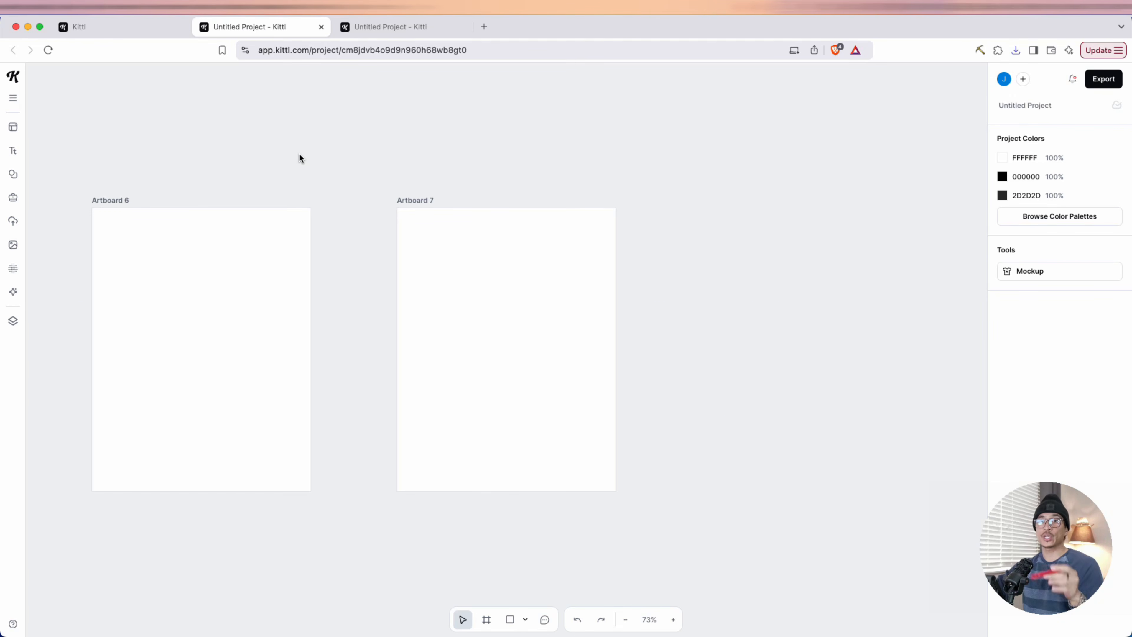
Return to the 8.5 × 11 inch interior project and review its pages from Artboard 1 to Artboard 7
scroll(319, 151, down, 10)
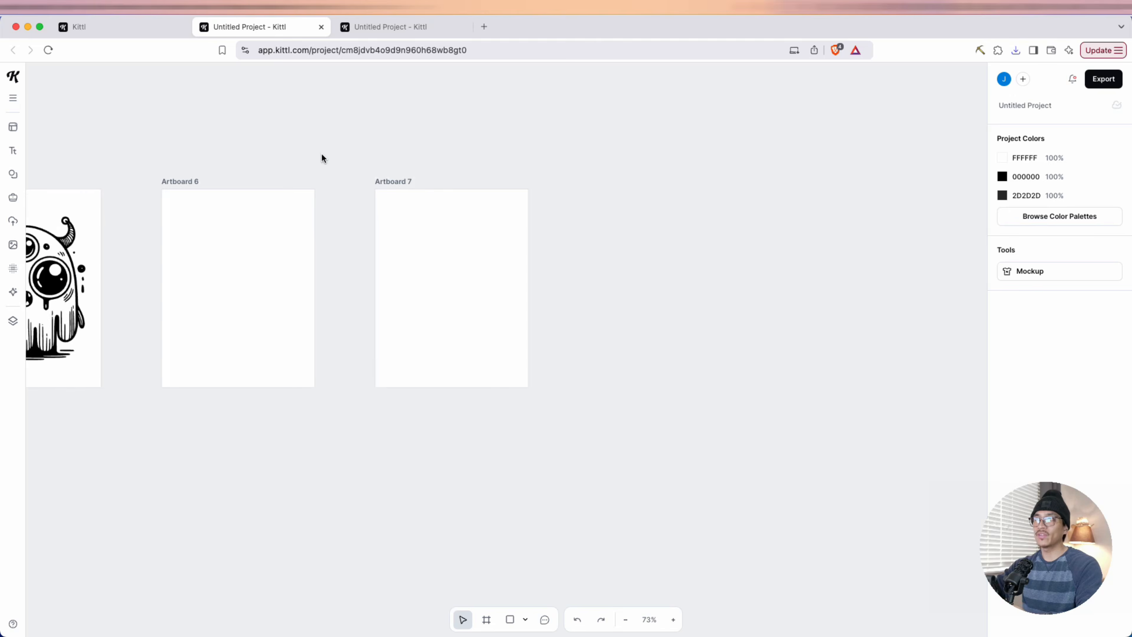
drag(291, 334, 804, 369)
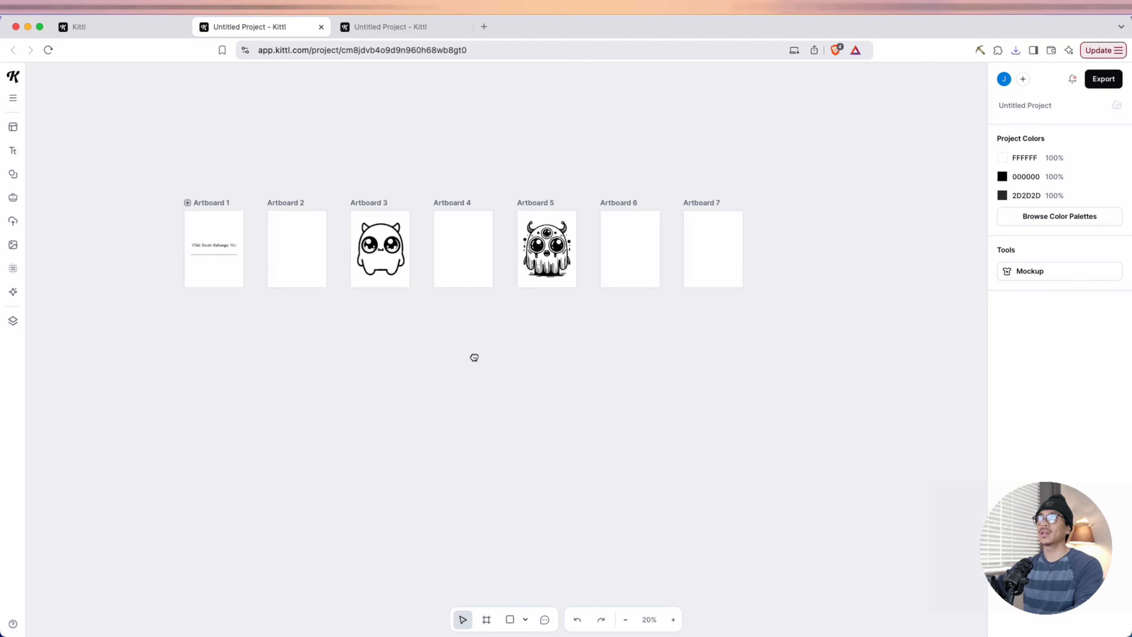
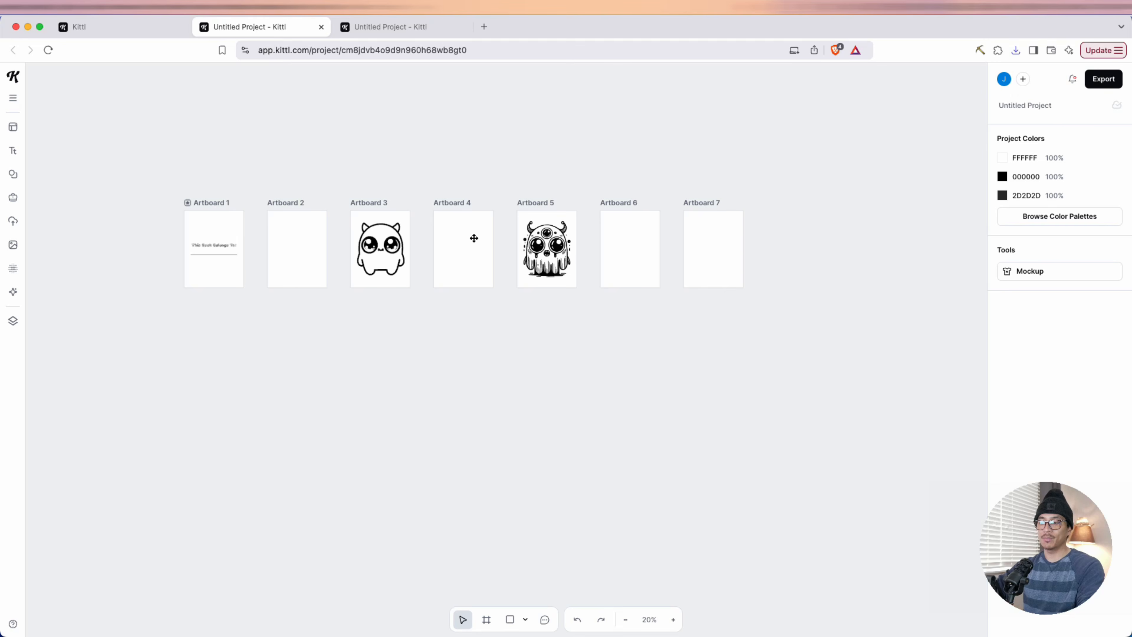
Upload all the exported monster PNGs from the Untitled Project (3) folder into the project's uploads
click(12, 222)
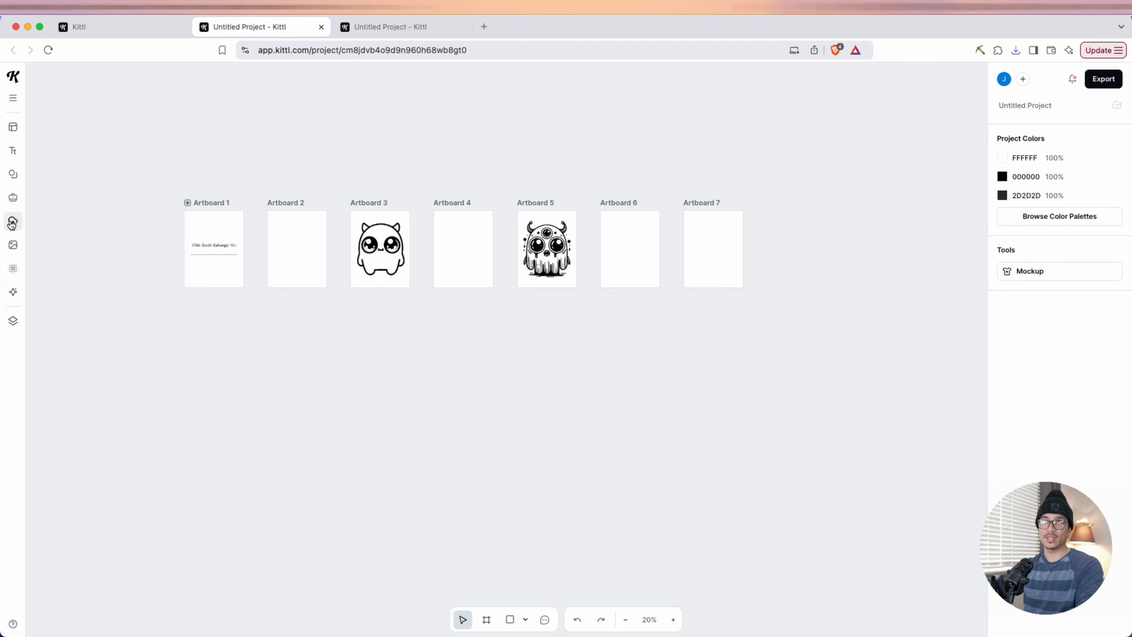
click(91, 102)
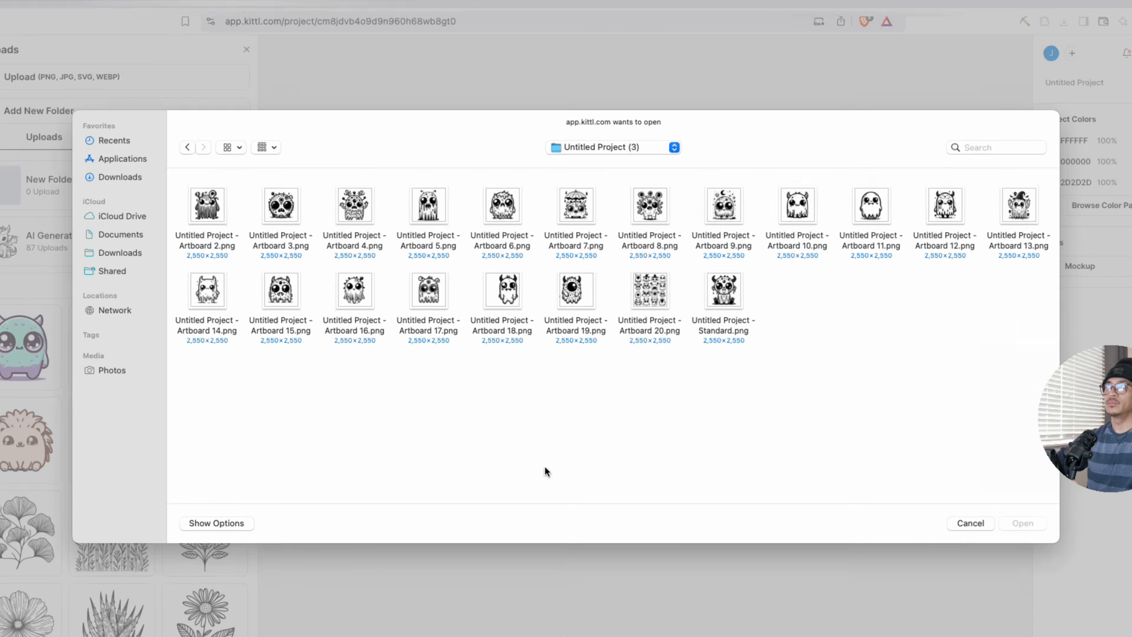
drag(231, 408, 972, 210)
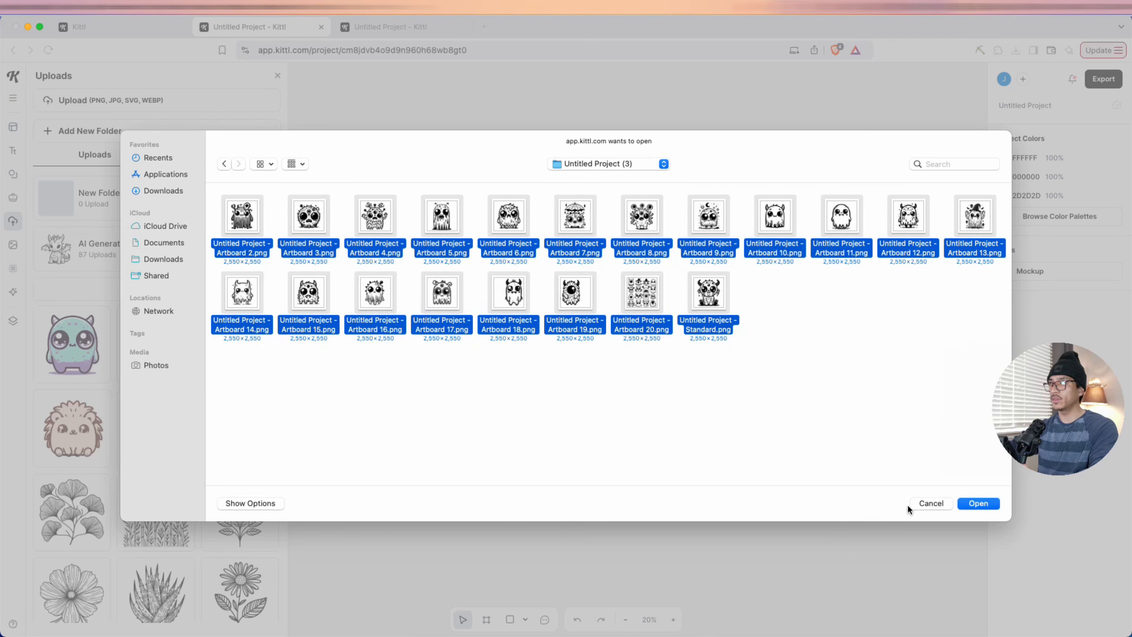
click(968, 504)
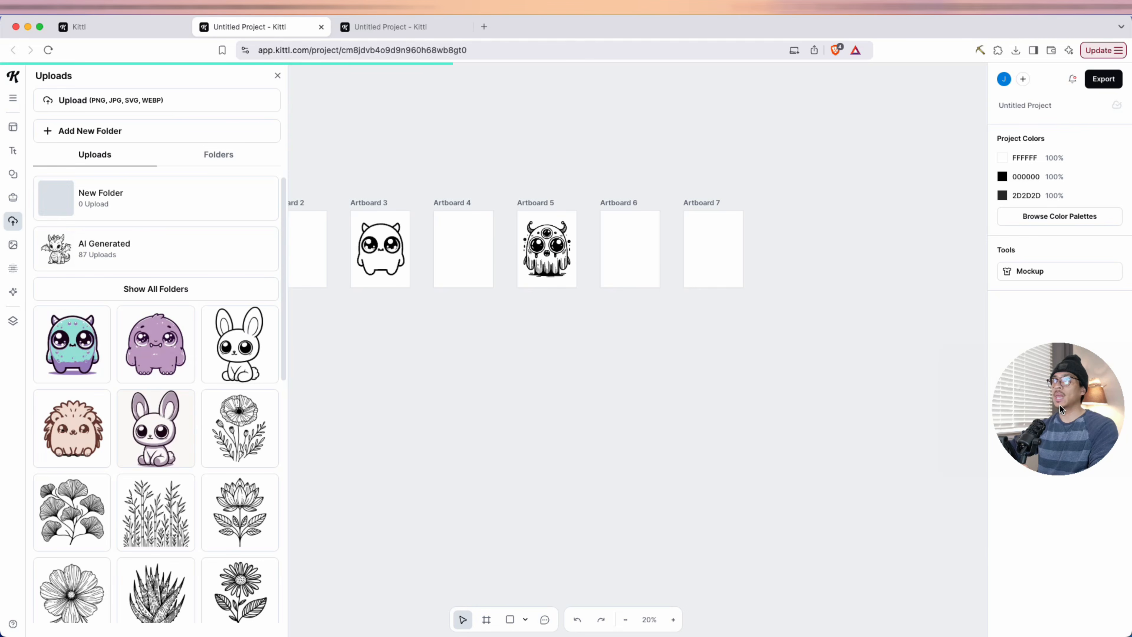
drag(1059, 407, 1043, 552)
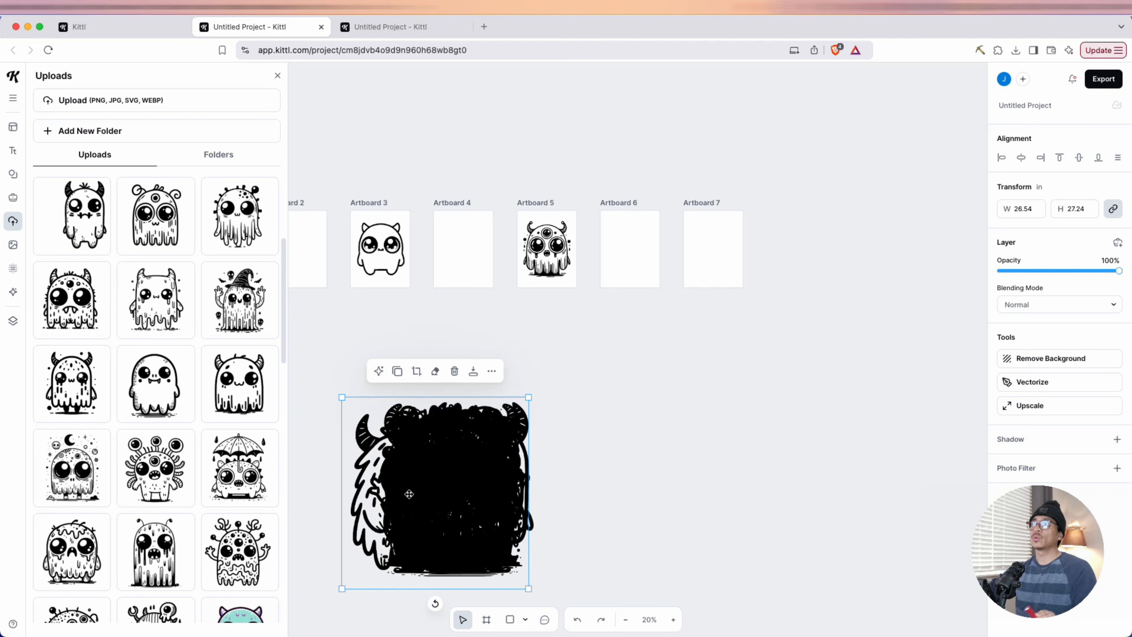
Pull several monsters off the stacked pile and spread them out beside it below the artboards
drag(412, 496, 624, 475)
drag(460, 498, 652, 504)
drag(455, 499, 629, 492)
Place the horned ghost monster on Artboard 7 and scale it down to about 7.66 in wide
drag(506, 496, 735, 251)
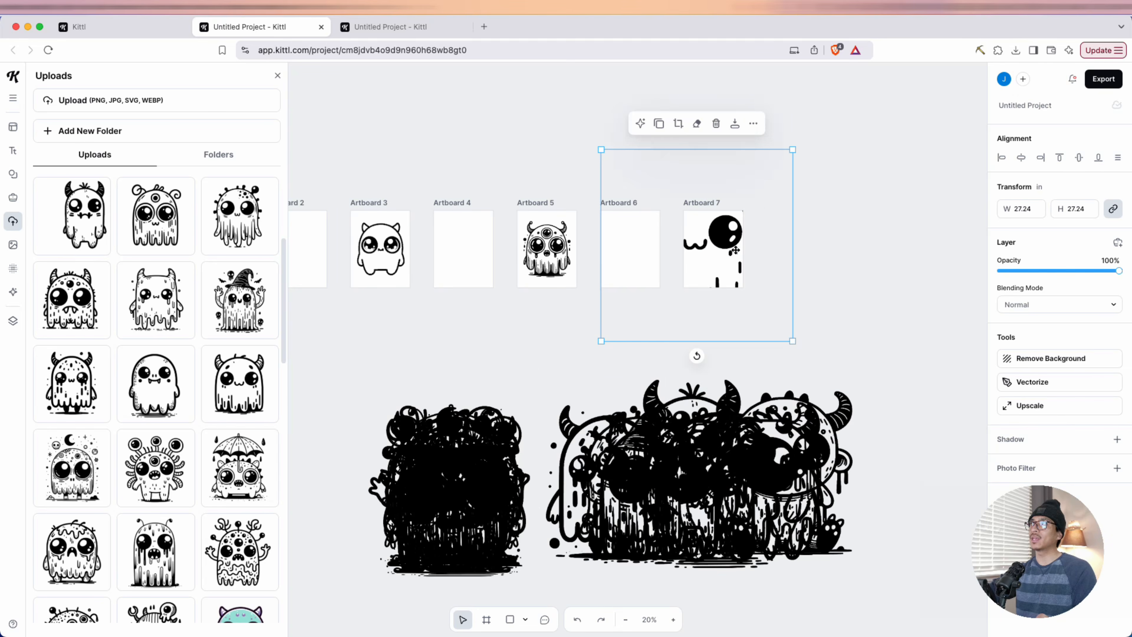
drag(792, 151, 718, 233)
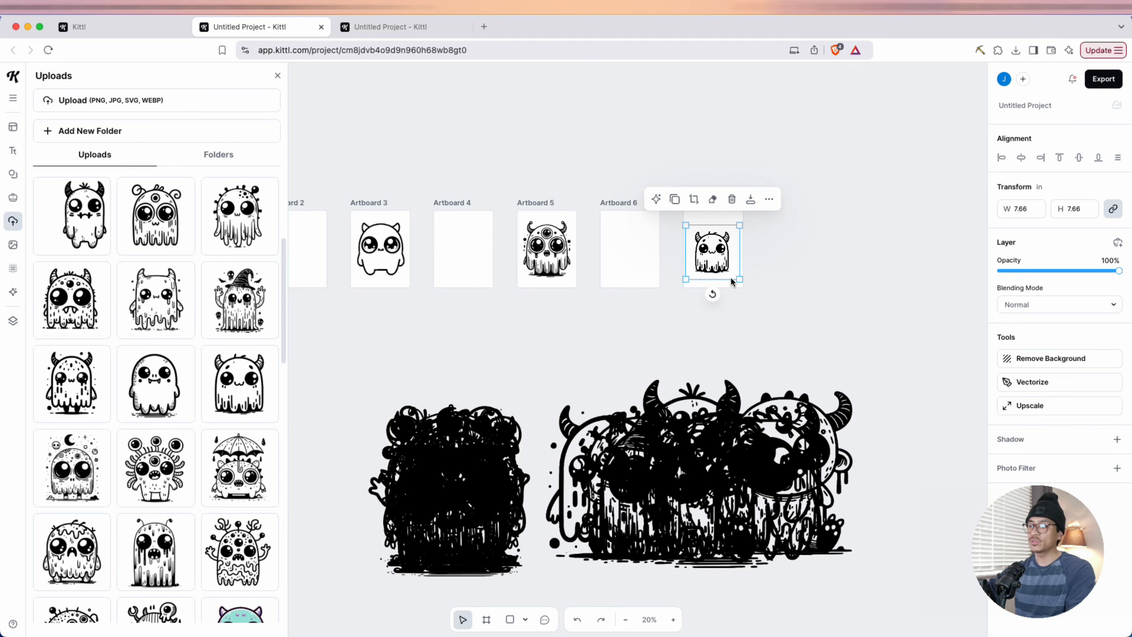
scroll(732, 278, up, 5)
click(503, 151)
click(278, 75)
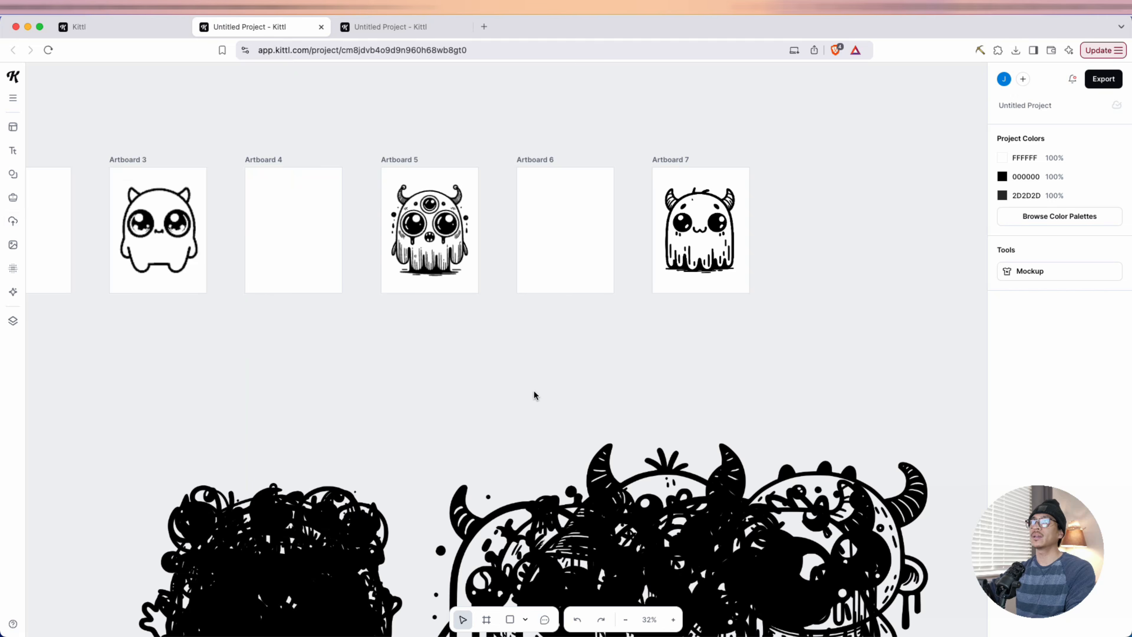
Move the two piles of loose monsters up closer to the row of artboards
key(super+a)
drag(642, 558, 687, 423)
click(828, 228)
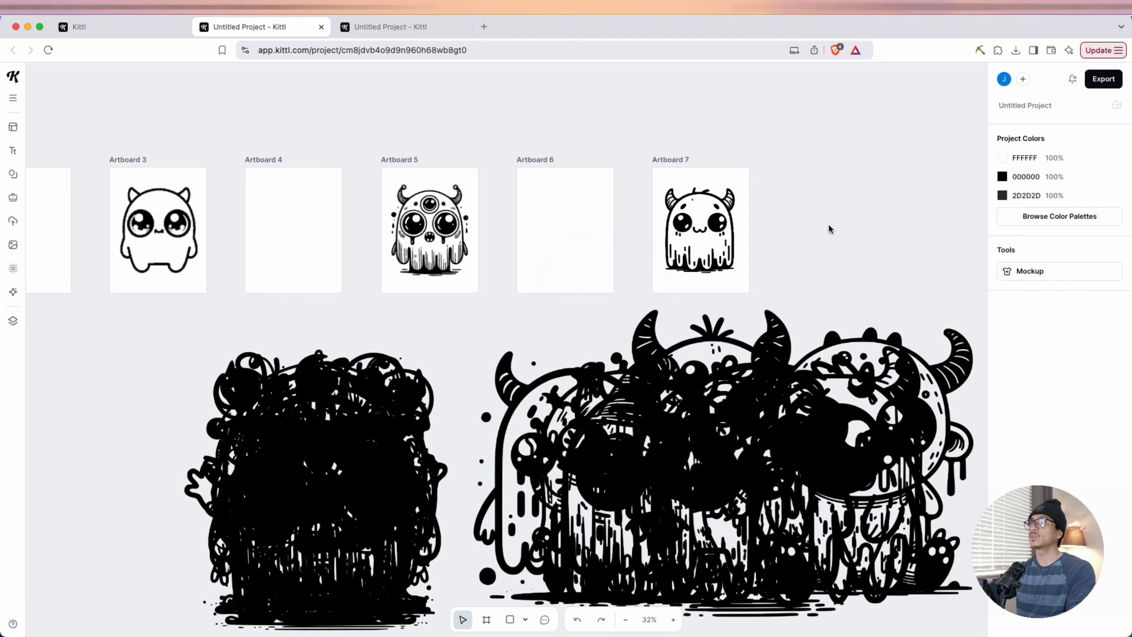
Add two blank 8.5 × 11 in artboards after Artboard 7, up to Artboard 9
scroll(829, 228, up, 3)
click(615, 147)
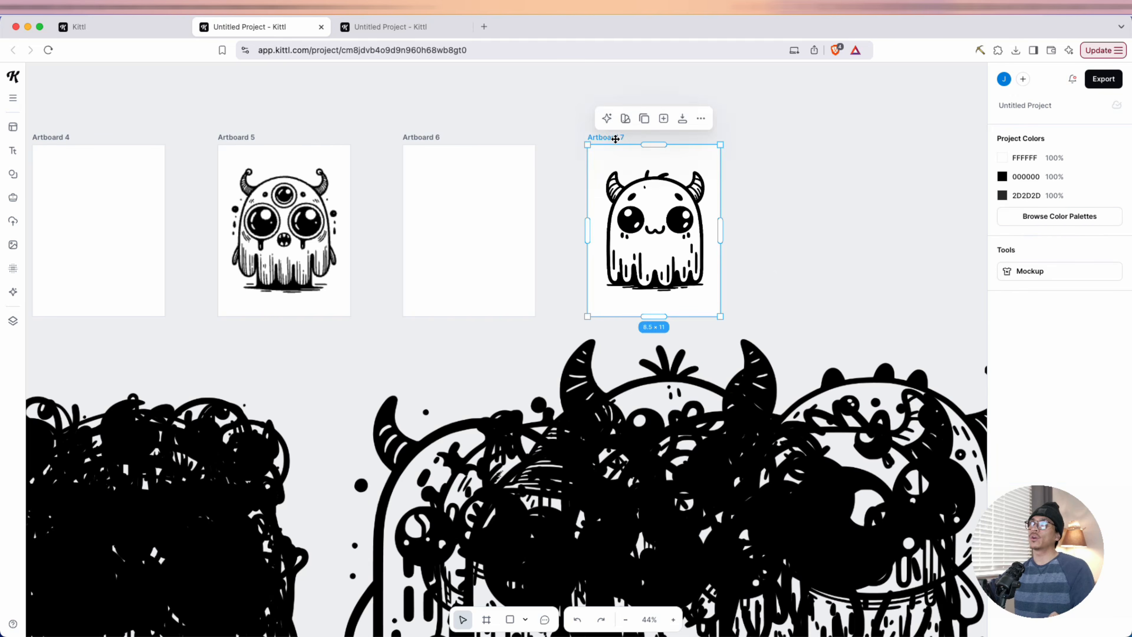
click(663, 119)
click(520, 240)
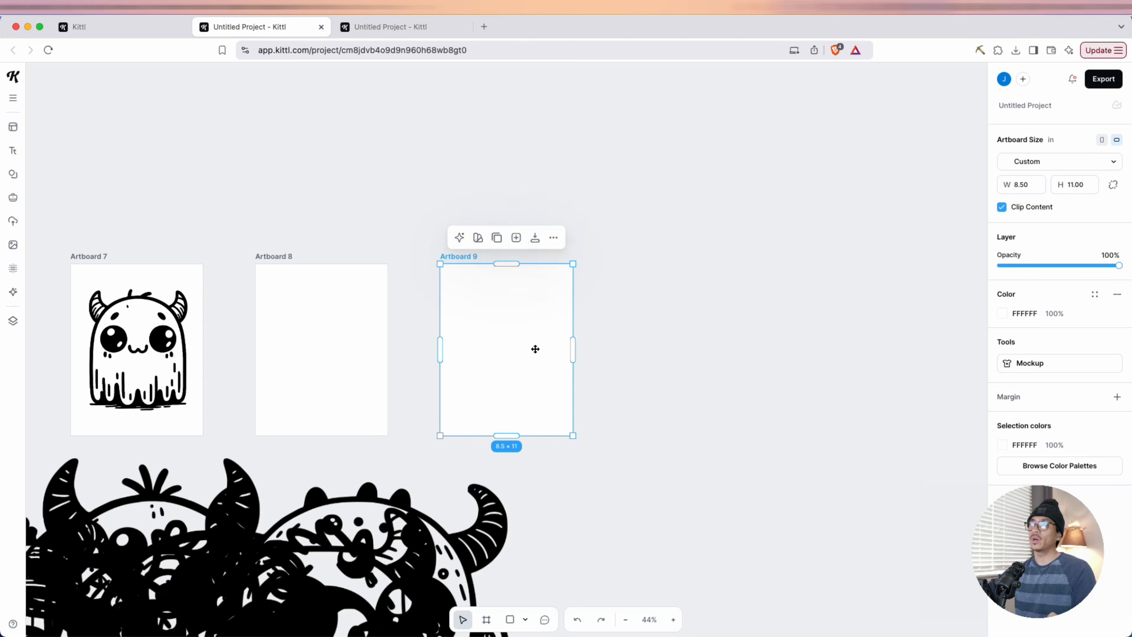
scroll(537, 355, down, 5)
scroll(515, 352, down, 10)
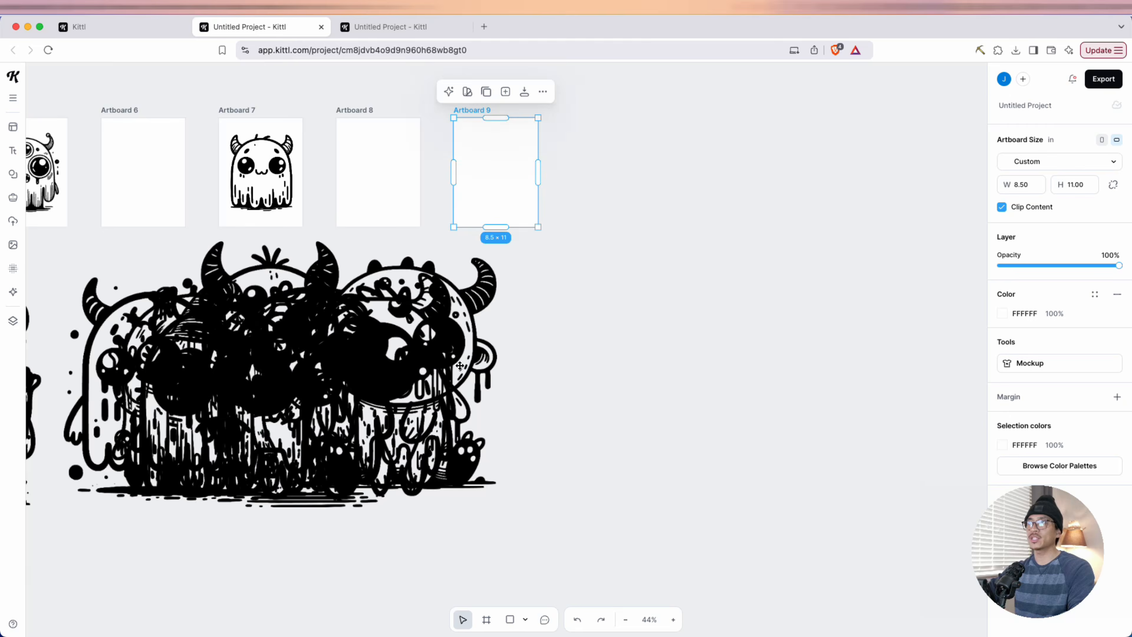
Separate the overlapping monsters in the pile below Artboards 6 to 9, spreading them apart individually
drag(430, 376, 576, 432)
drag(363, 389, 490, 455)
drag(331, 392, 475, 464)
drag(319, 392, 430, 462)
drag(309, 394, 376, 464)
click(727, 462)
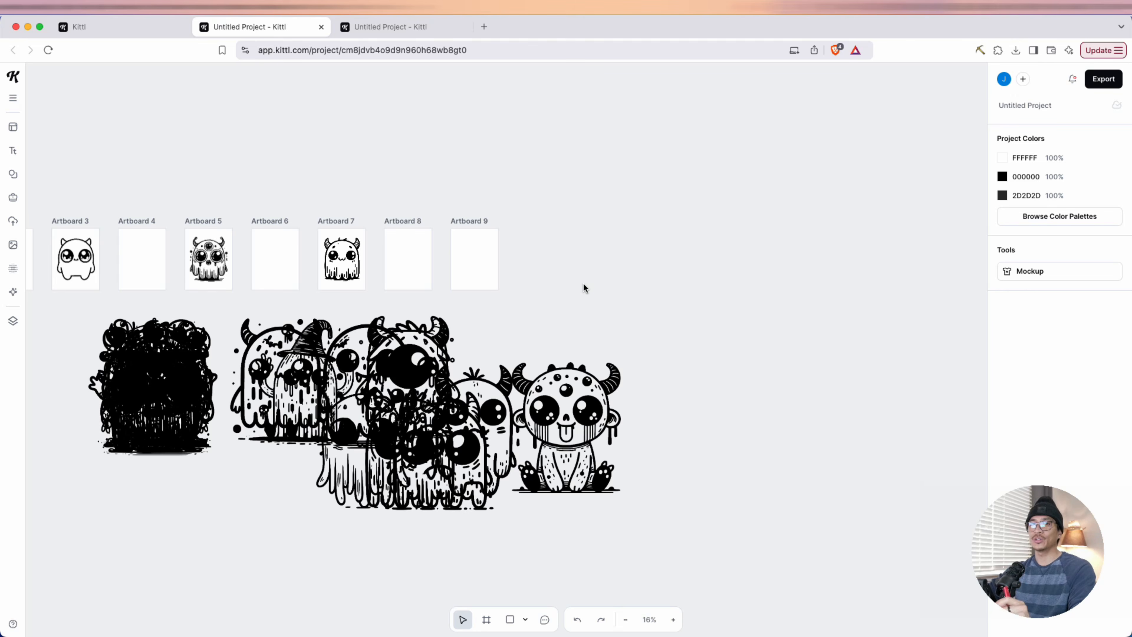
Place the furry one-eyed horned monster on Artboard 9 and scale it down to about 10.64 in wide
drag(409, 366, 461, 267)
scroll(442, 342, up, 5)
drag(558, 207, 510, 210)
drag(559, 161, 566, 152)
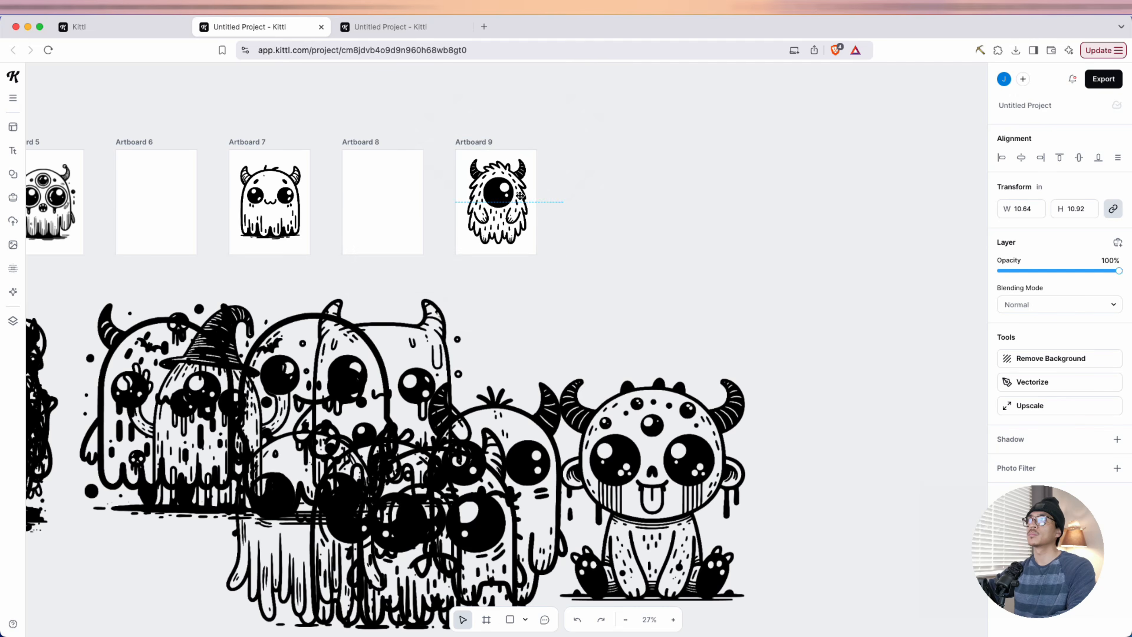
Add blank 8.5 × 11 in artboards after Artboard 9, extending the row through Artboard 50
click(474, 142)
click(506, 123)
click(516, 272)
click(516, 272)
click(516, 272)
scroll(570, 439, left, 10)
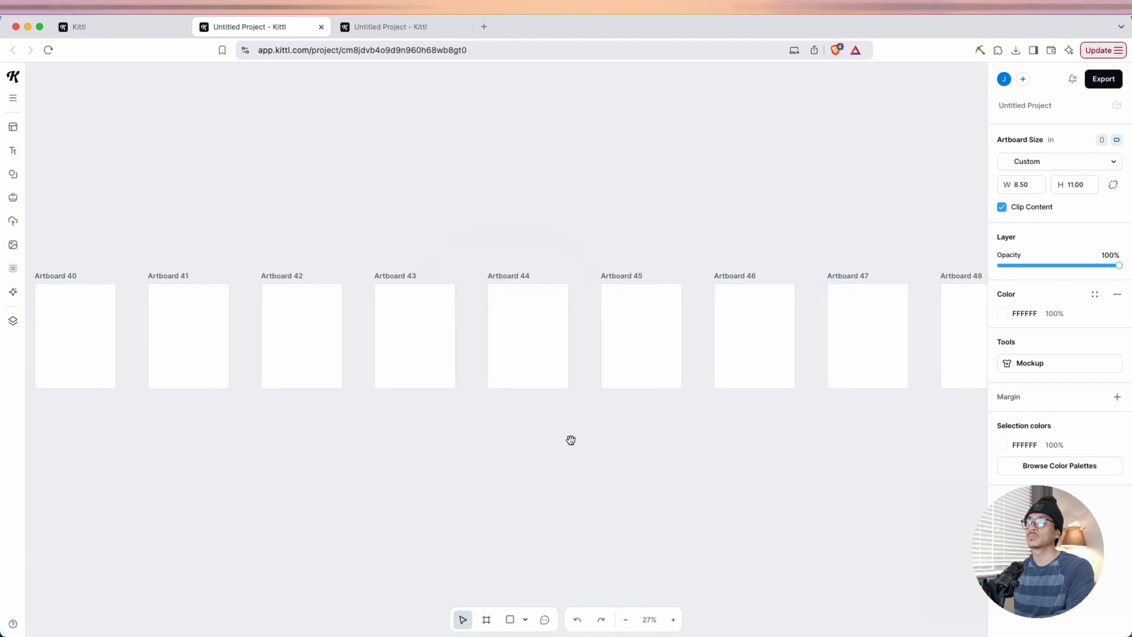
Distribute loose monsters onto every other artboard from Artboard 11 onward, leaving a blank page between them
scroll(571, 439, down, 5)
drag(433, 351, 461, 240)
drag(336, 366, 542, 241)
drag(376, 348, 805, 249)
drag(335, 321, 893, 249)
drag(96, 354, 843, 268)
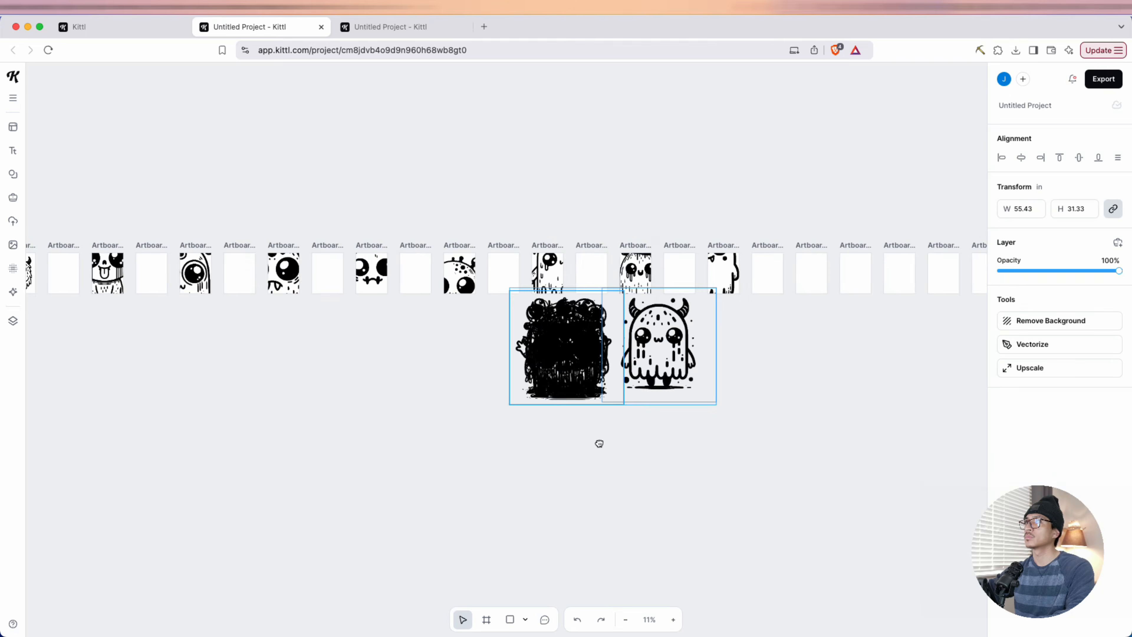
Place the remaining monsters from the pile on the following alternate artboards, ending at Artboard 43
drag(667, 346, 813, 272)
drag(599, 442, 325, 455)
drag(539, 379, 394, 281)
drag(538, 379, 913, 274)
drag(516, 414, 528, 503)
click(487, 457)
Scale down the monsters for Artboards 11 and 13 and center each one on its page
scroll(468, 474, up, 5)
click(534, 361)
drag(747, 136, 483, 400)
drag(403, 481, 535, 362)
drag(746, 502, 447, 509)
click(599, 374)
drag(759, 171, 454, 475)
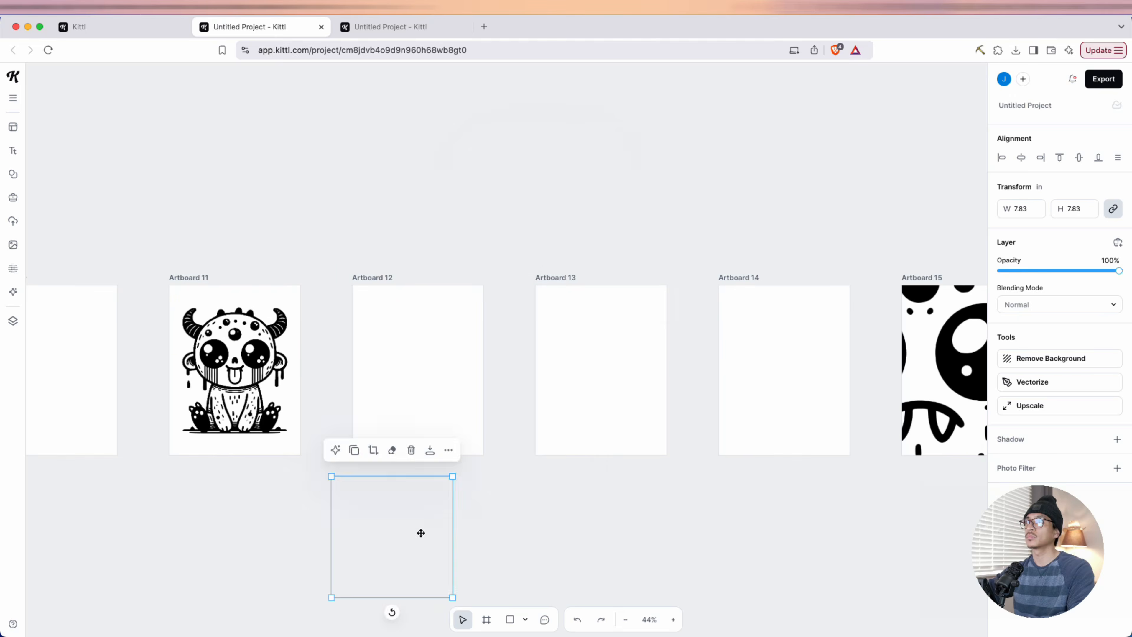
drag(420, 533, 624, 363)
Scale down the monsters for Artboards 15 and 17 and center each one on its page
click(561, 392)
drag(302, 219, 569, 487)
drag(624, 535, 565, 403)
drag(869, 472, 563, 504)
click(619, 419)
drag(348, 250, 600, 503)
drag(669, 562, 627, 429)
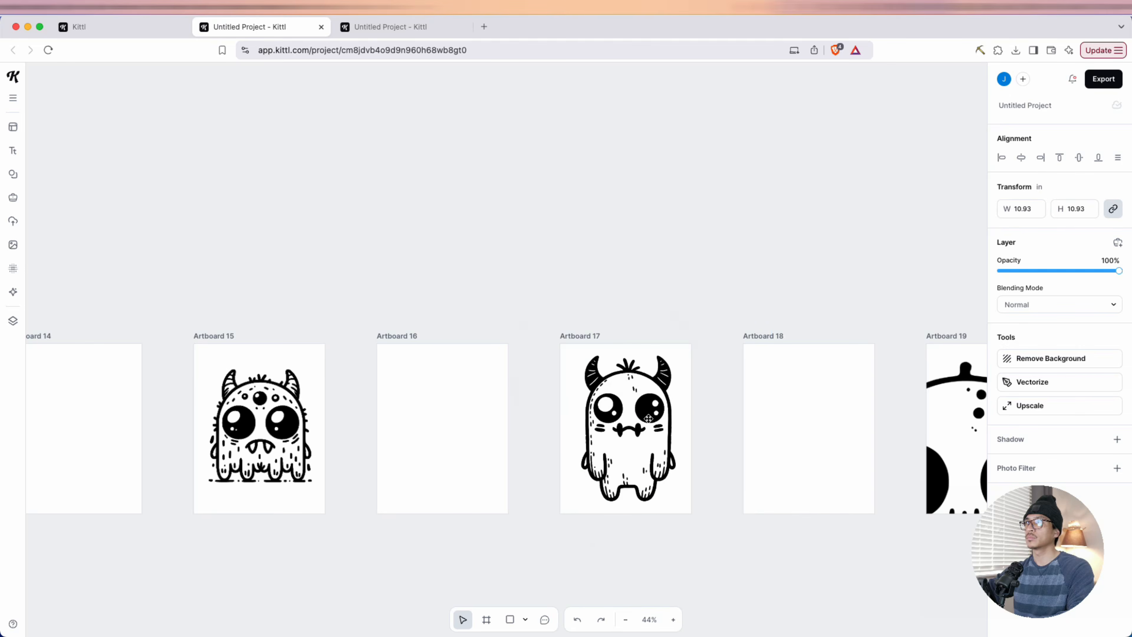
Scale down the dripping round-eyed monster for Artboard 19 and center it on the page
drag(393, 298, 711, 609)
drag(647, 508, 571, 391)
click(656, 521)
drag(549, 449, 621, 480)
drag(699, 597, 573, 401)
scroll(475, 344, right, 8)
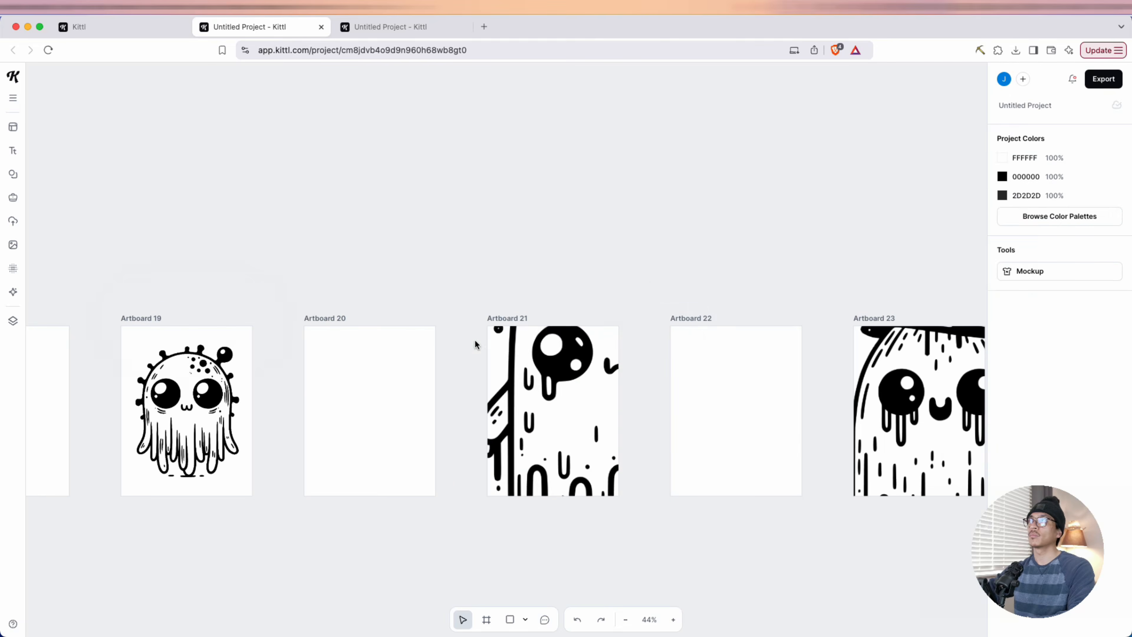
Scale down the Artboard 21 monster and the witch-hat ghost on Artboard 23, centering each on its page
click(557, 357)
drag(409, 176, 611, 380)
drag(718, 486, 605, 460)
drag(686, 535, 659, 515)
drag(841, 424, 445, 428)
click(525, 410)
drag(347, 168, 615, 438)
drag(677, 503, 508, 405)
Scale down the ghost on Artboard 25 and the horned monster on Artboard 27 to fit within their pages
drag(802, 426, 456, 424)
click(542, 410)
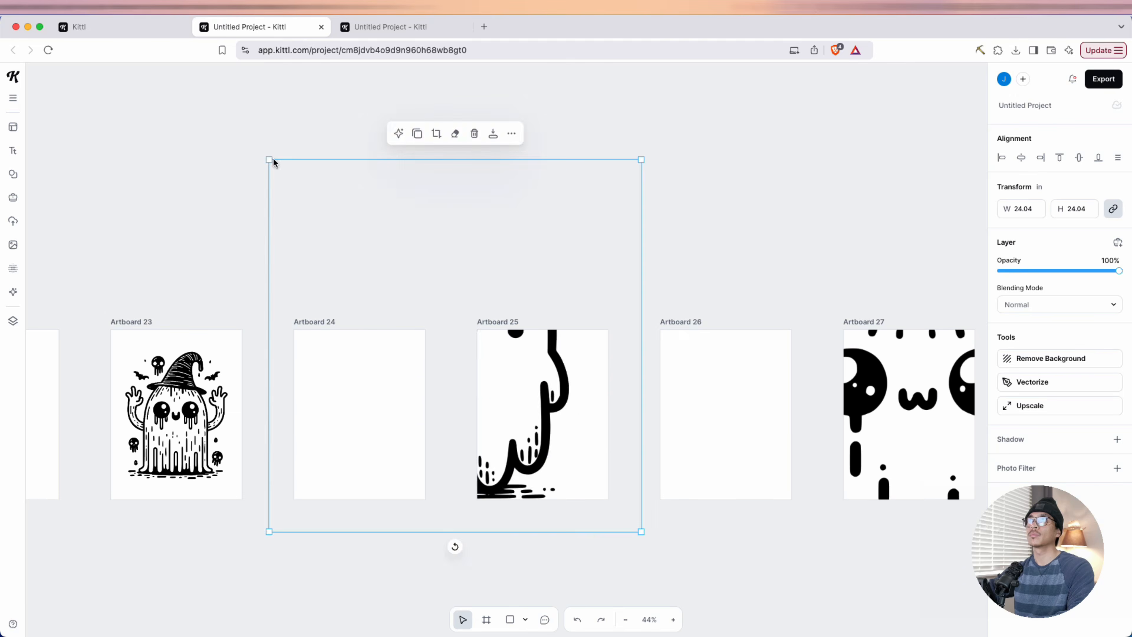
drag(272, 161, 484, 372)
drag(766, 425, 401, 436)
click(546, 424)
drag(343, 196, 644, 554)
drag(731, 580, 537, 415)
Scale down the moon-and-skull monster on Artboard 29 and the many-eyed monster on Artboard 31, centering each
drag(691, 428, 450, 395)
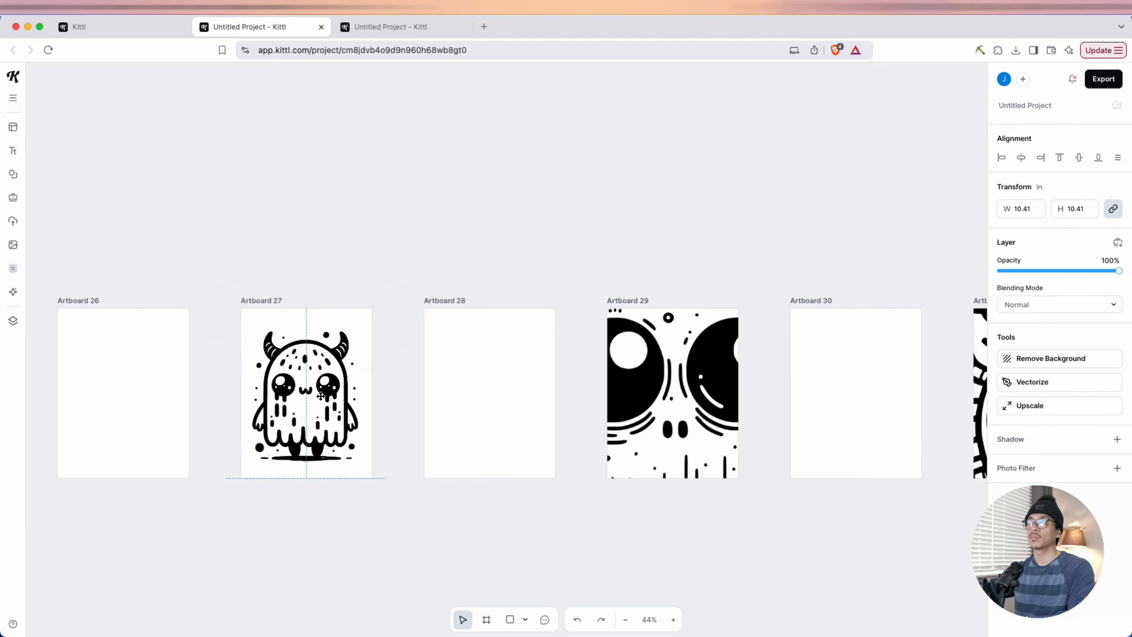
click(668, 393)
drag(431, 118, 717, 404)
drag(770, 477, 627, 372)
drag(628, 372, 122, 354)
click(531, 370)
drag(364, 162, 688, 486)
drag(757, 553, 521, 366)
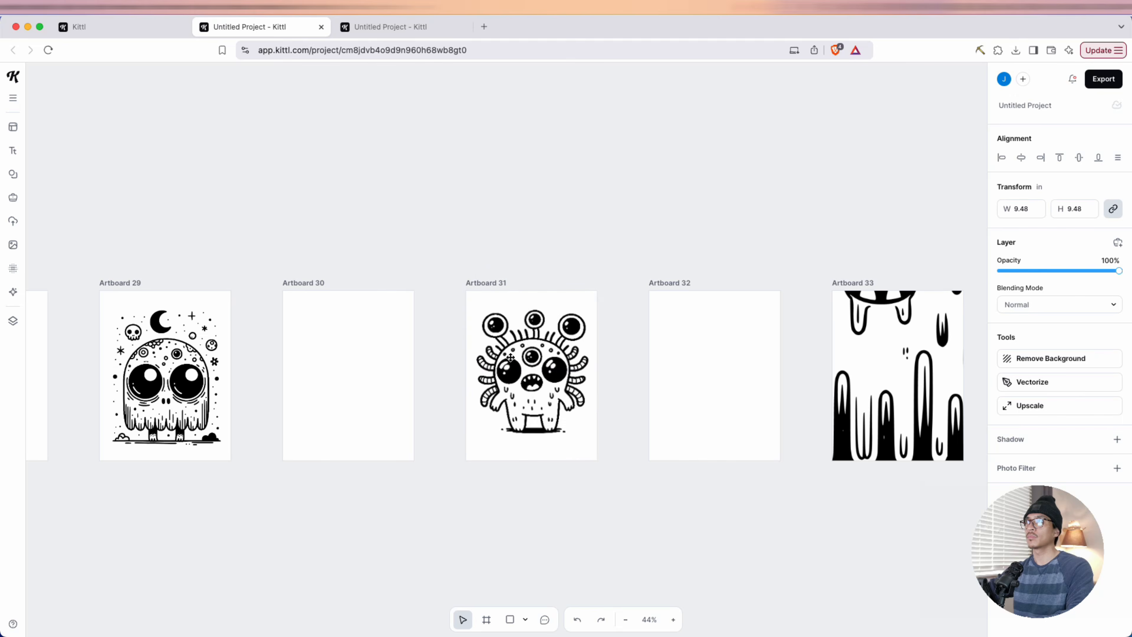
drag(451, 296, 457, 305)
Scale down the dripping monster on Artboard 33 and the umbrella monster on Artboard 35, centering each
drag(458, 305, 194, 300)
click(633, 379)
drag(862, 494, 537, 169)
drag(507, 224, 51, 371)
click(419, 370)
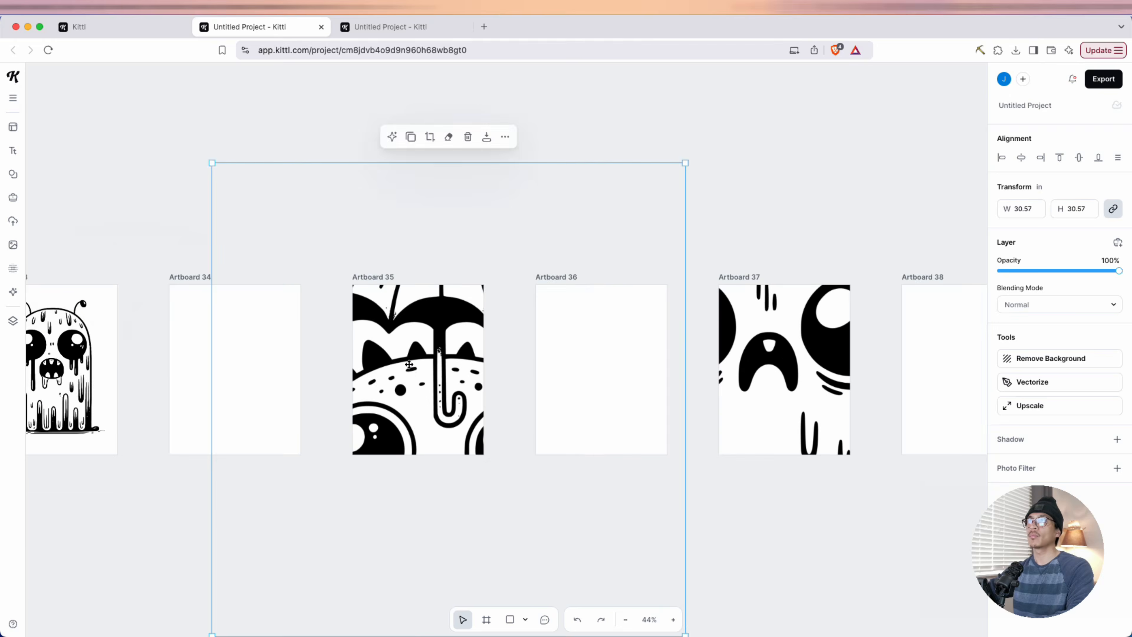
drag(210, 164, 551, 505)
drag(590, 537, 391, 334)
Scale down the melting monster on Artboard 37 and the antlered monster on Artboard 39 to fit their pages
scroll(391, 333, right, 7)
click(490, 350)
drag(238, 110, 514, 384)
drag(589, 490, 442, 336)
scroll(490, 352, right, 8)
click(516, 343)
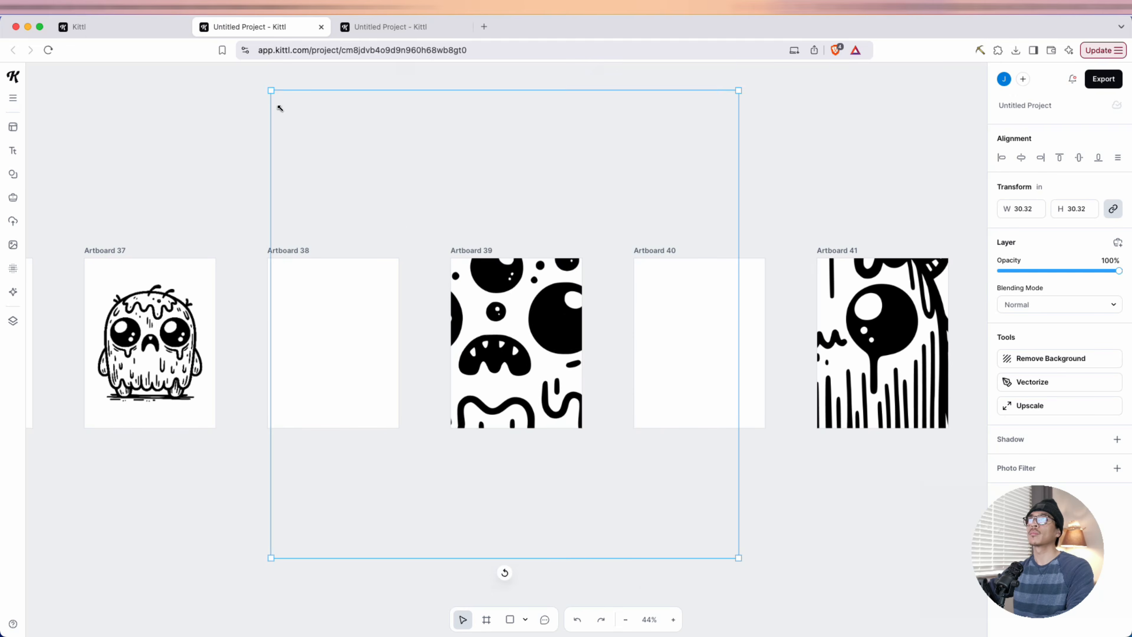
drag(271, 91, 573, 393)
Scale down the monsters on Artboards 41 and 43, making the round one on Artboard 43 about 8.70 in wide
scroll(525, 356, right, 10)
click(384, 345)
drag(81, 86, 441, 447)
scroll(383, 346, right, 8)
drag(512, 517, 389, 345)
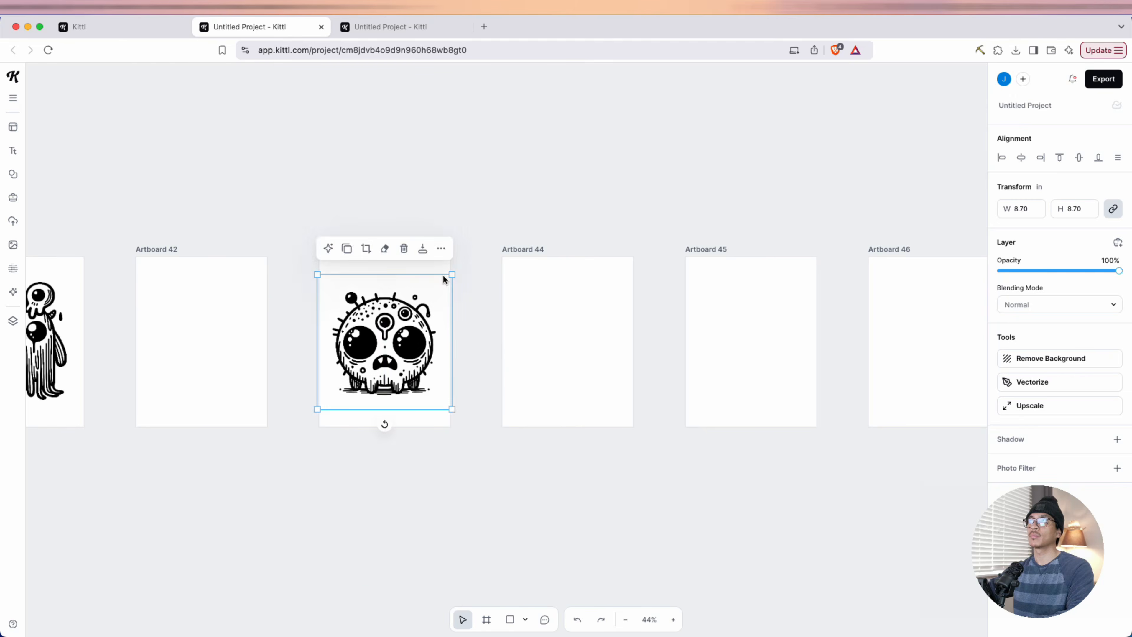
click(715, 463)
Delete the blank Artboard 44 that follows the last monster page
drag(765, 471, 455, 426)
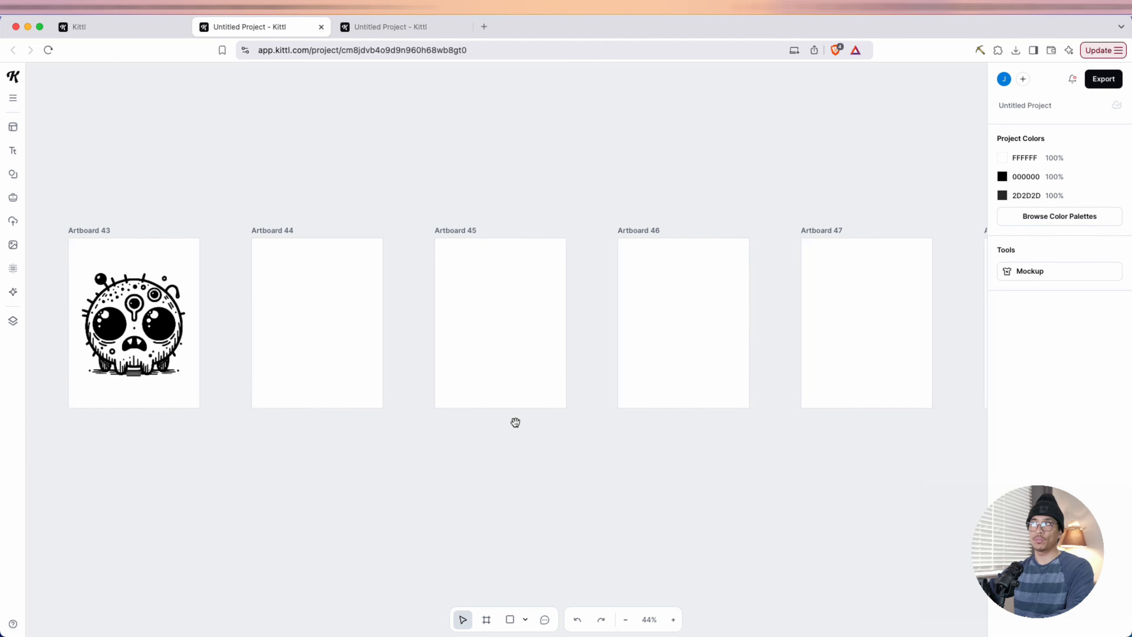
scroll(415, 463, down, 2)
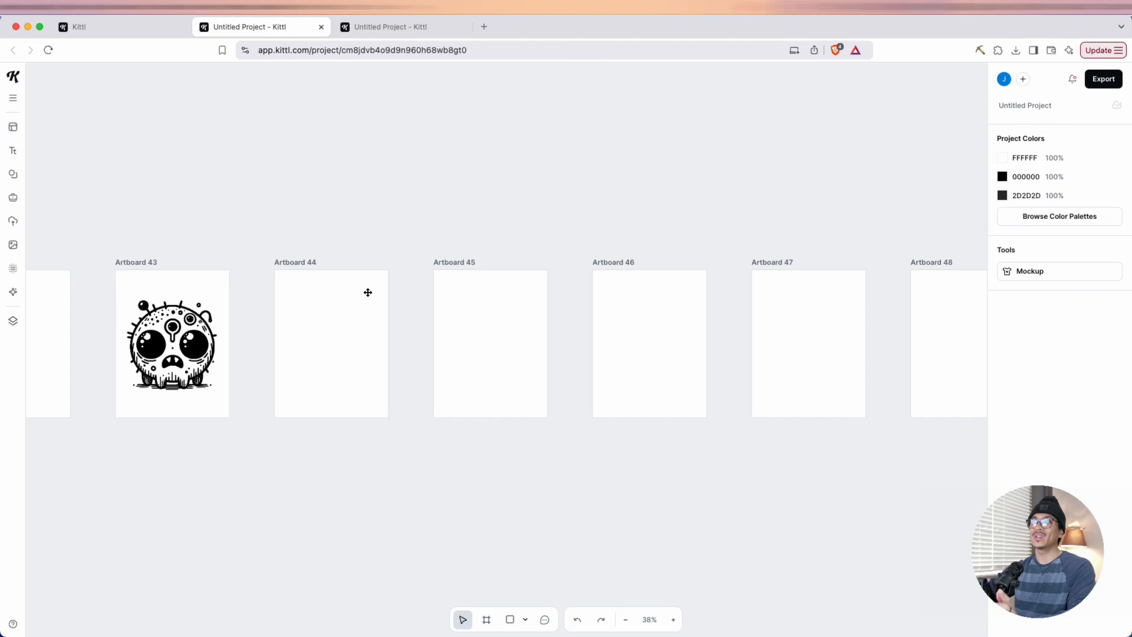
click(305, 262)
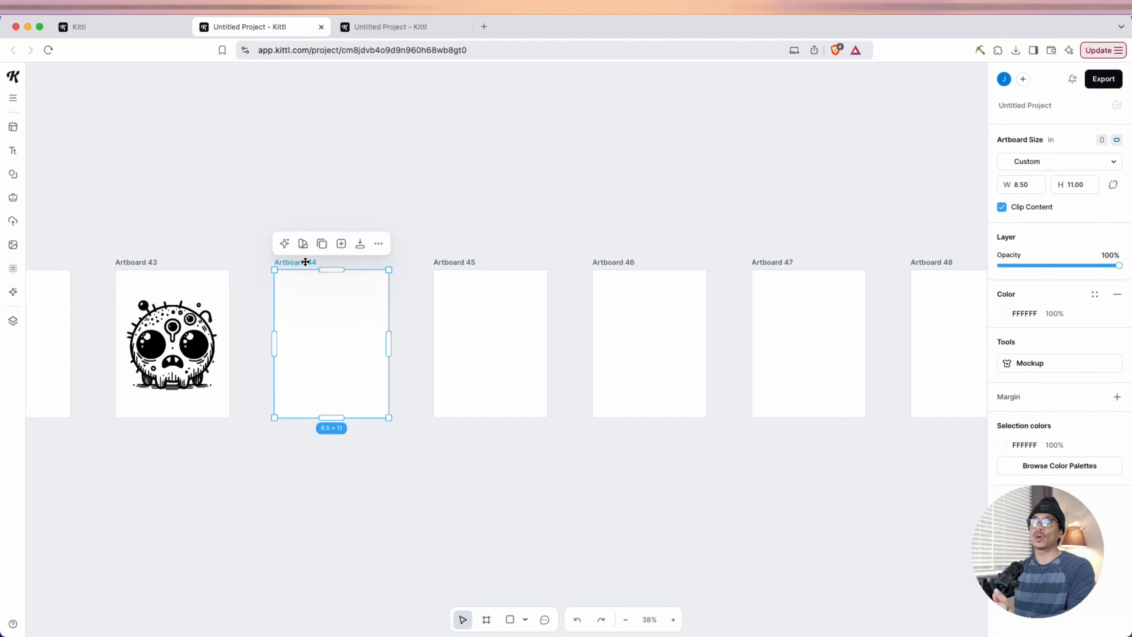
click(378, 243)
click(421, 344)
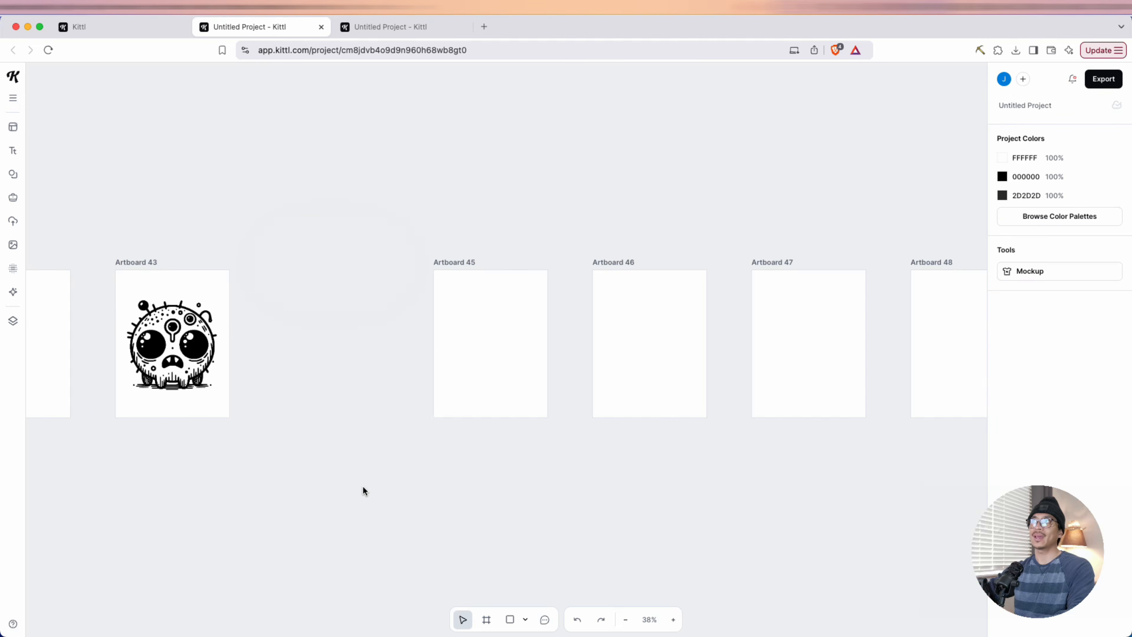
Delete the remaining unused blank artboards, Artboard 45 through Artboard 50
scroll(374, 482, down, 4)
drag(351, 496, 945, 309)
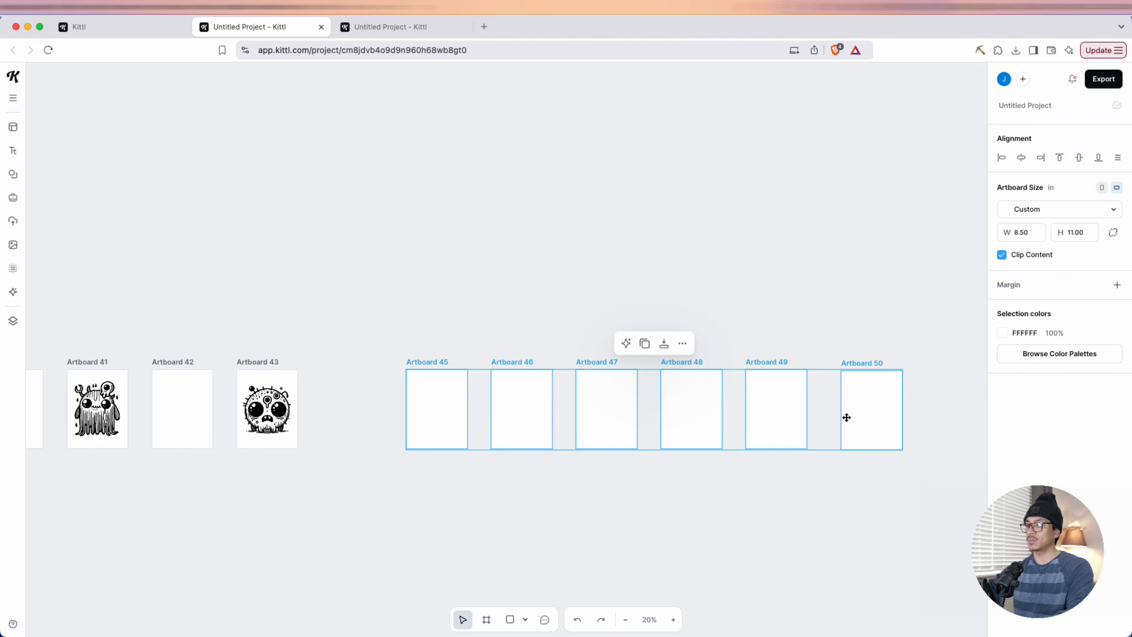
key(BackSpace)
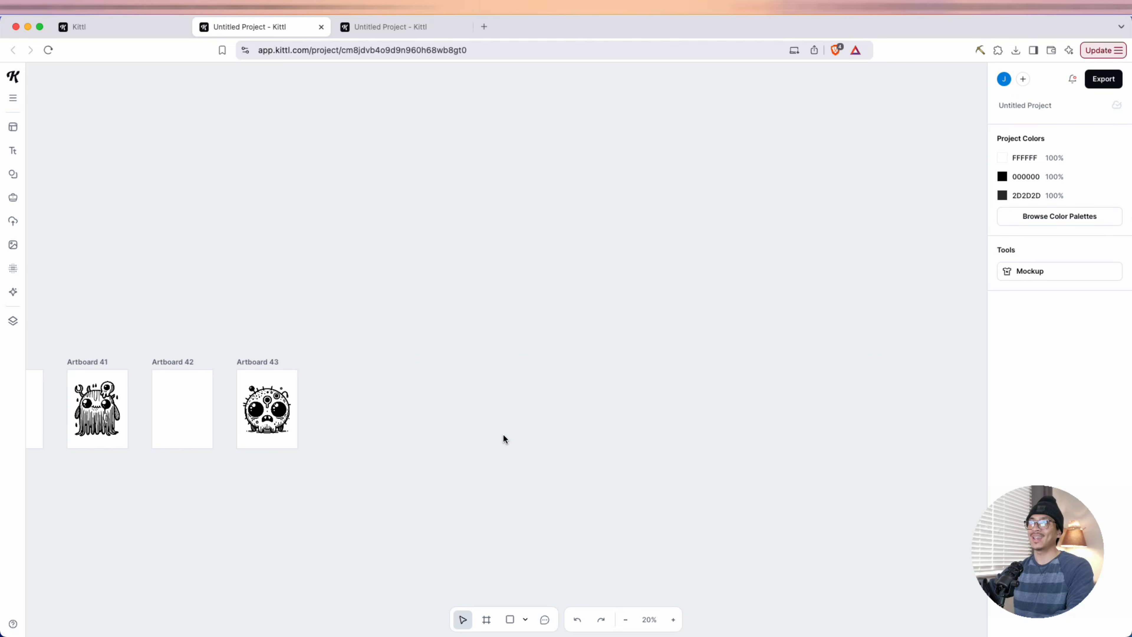
Review the alternating monster and blank pages from Artboard 43 back to about Artboard 25
scroll(469, 419, down, 1)
scroll(461, 426, up, 2)
drag(289, 507, 771, 485)
drag(340, 499, 657, 493)
drag(767, 411, 641, 403)
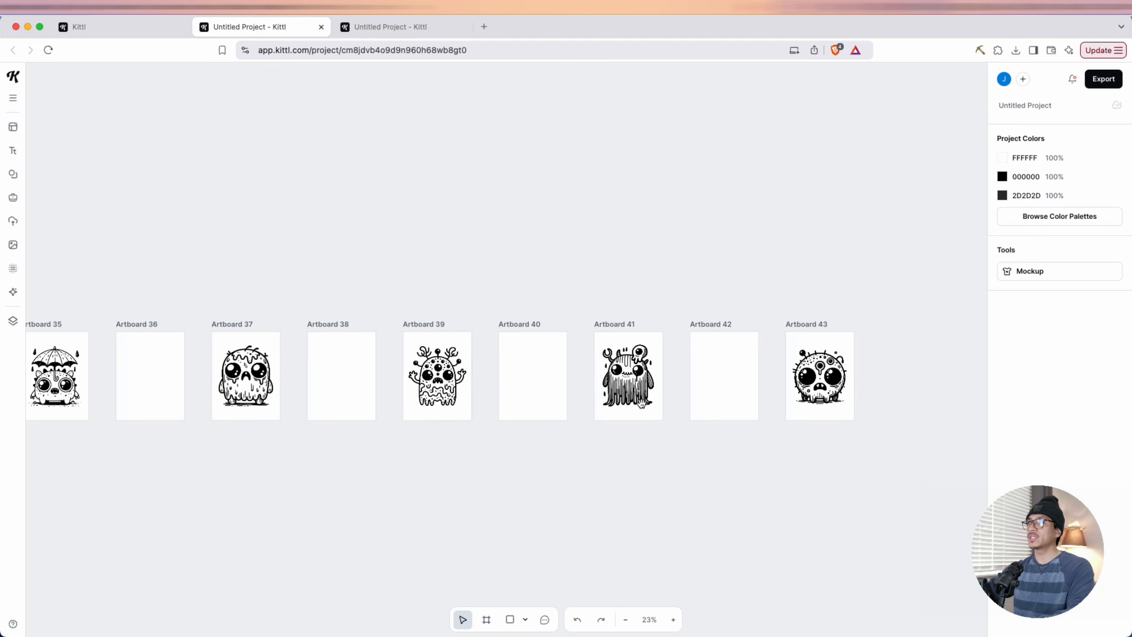
drag(673, 439, 742, 438)
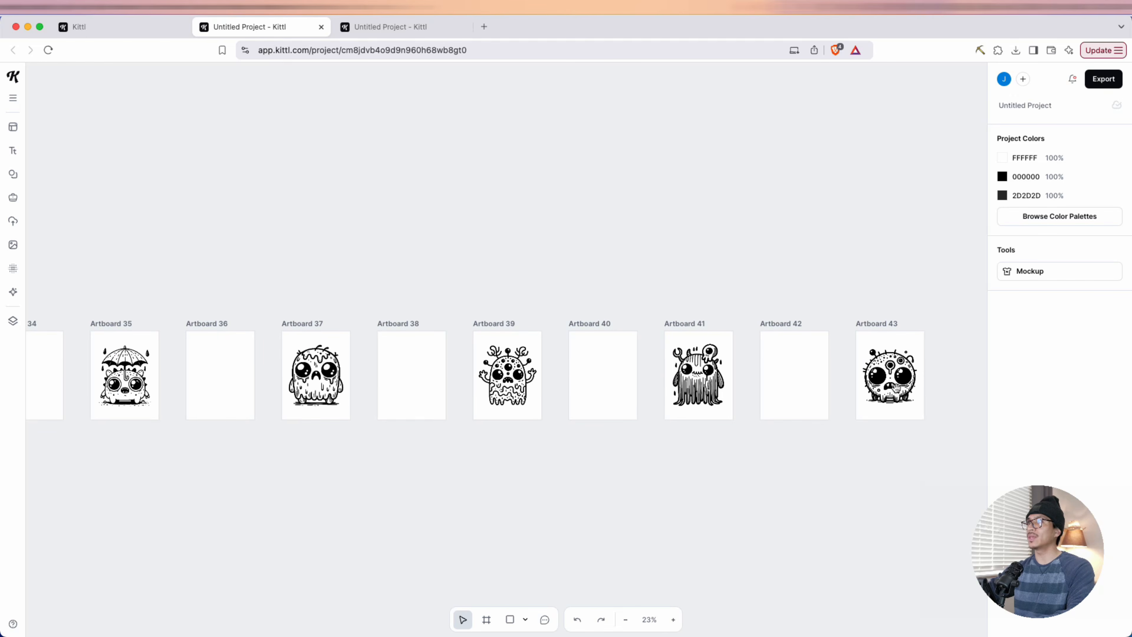
drag(647, 505, 692, 491)
scroll(692, 491, left, 10)
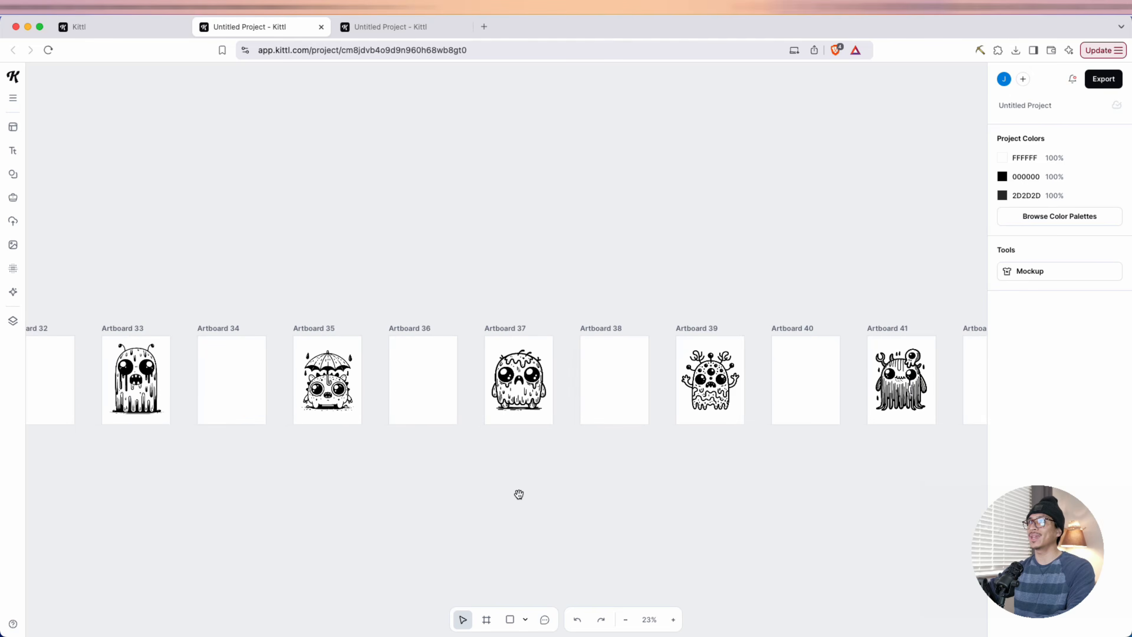
scroll(576, 483, left, 12)
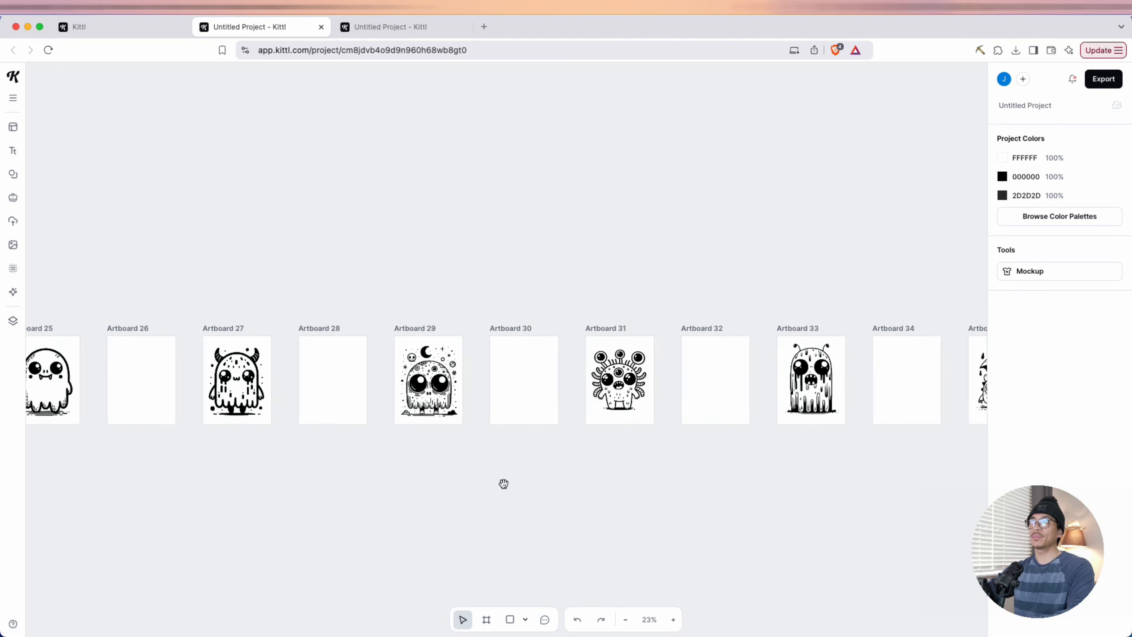
Review the remaining monster and blank pages from Artboard 25 back to Artboard 1, plus the last pages up to Artboard 43
scroll(272, 480, left, 10)
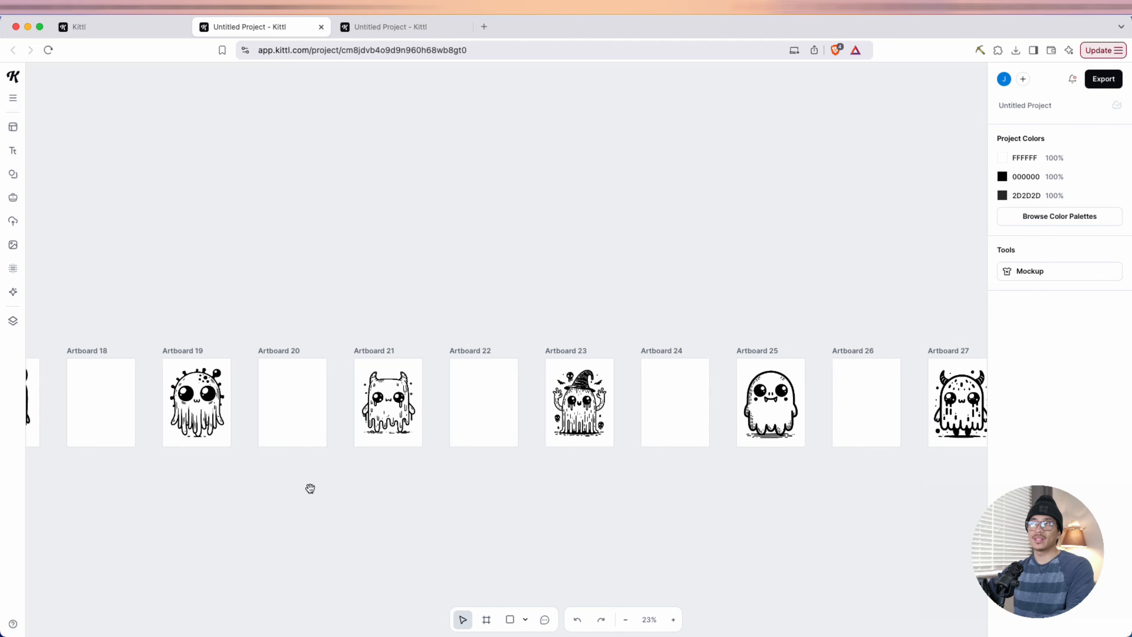
scroll(495, 498, left, 8)
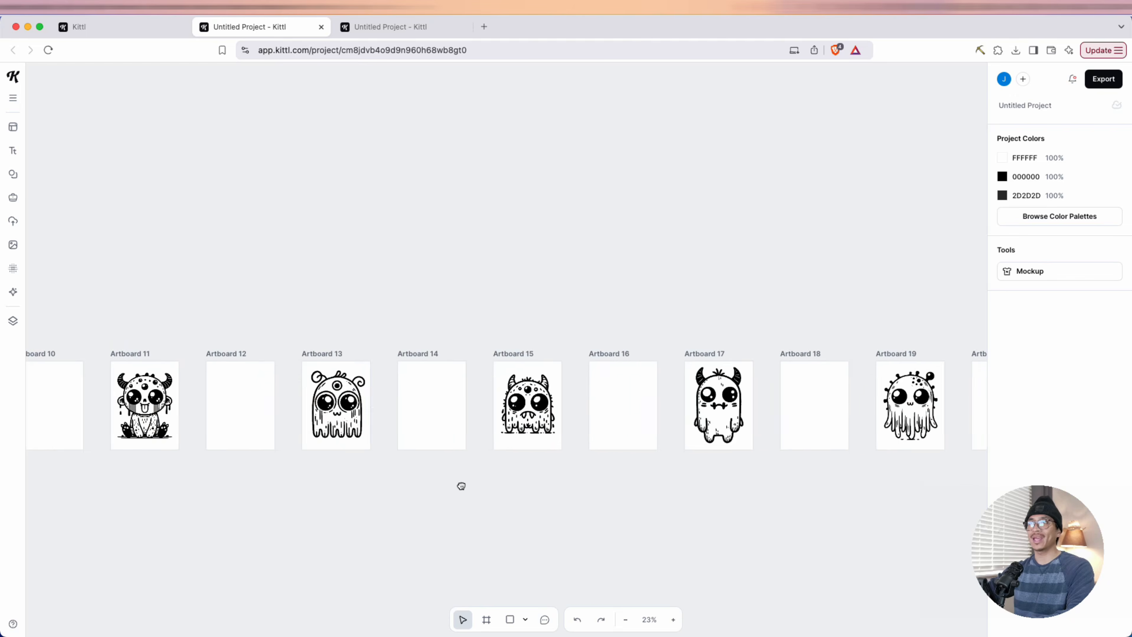
scroll(313, 492, left, 2)
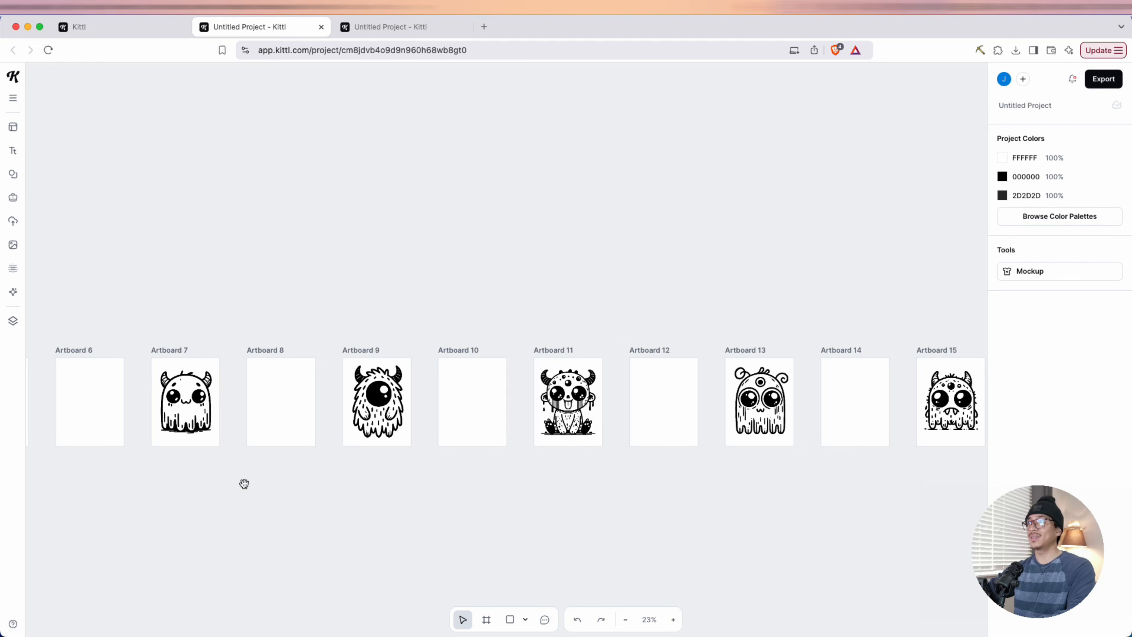
scroll(244, 483, left, 10)
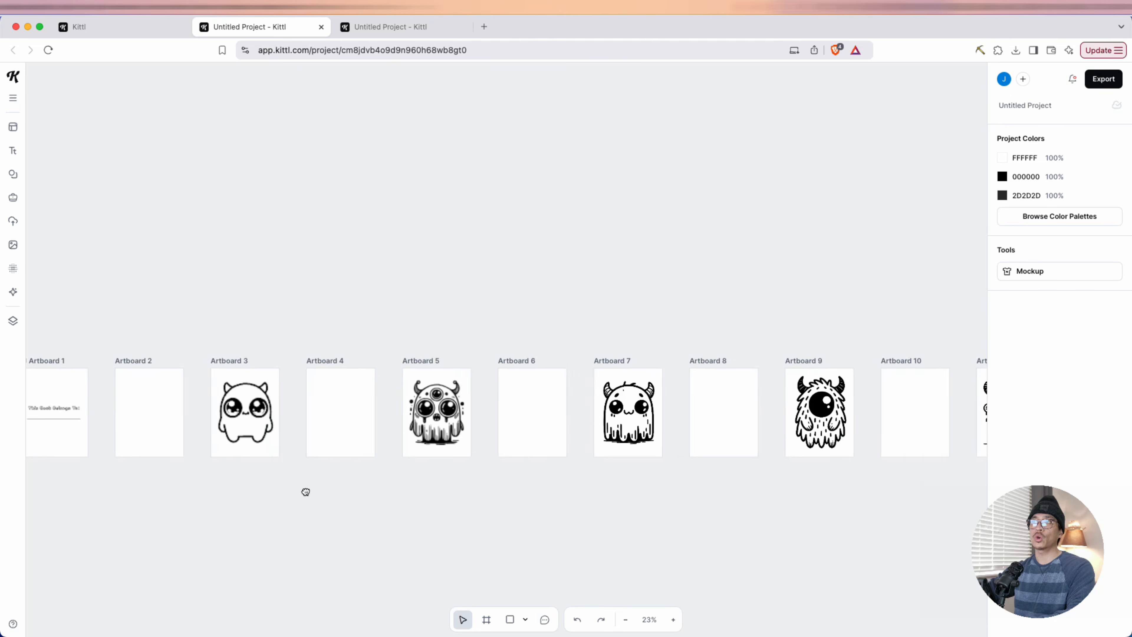
scroll(285, 492, left, 2)
scroll(214, 463, down, 2)
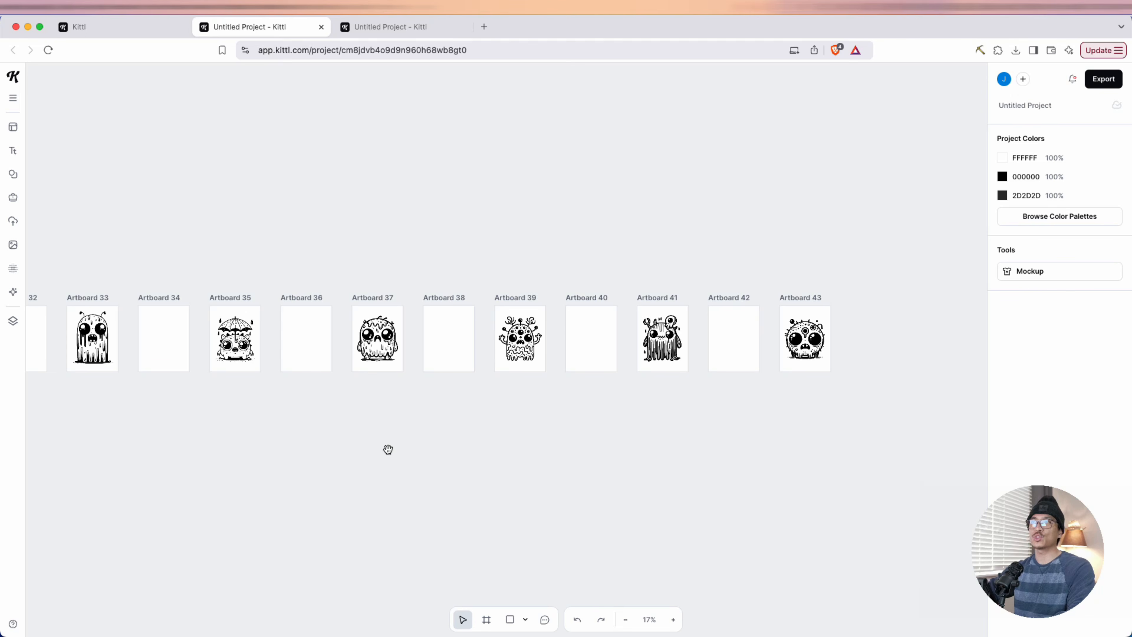
drag(316, 446, 390, 448)
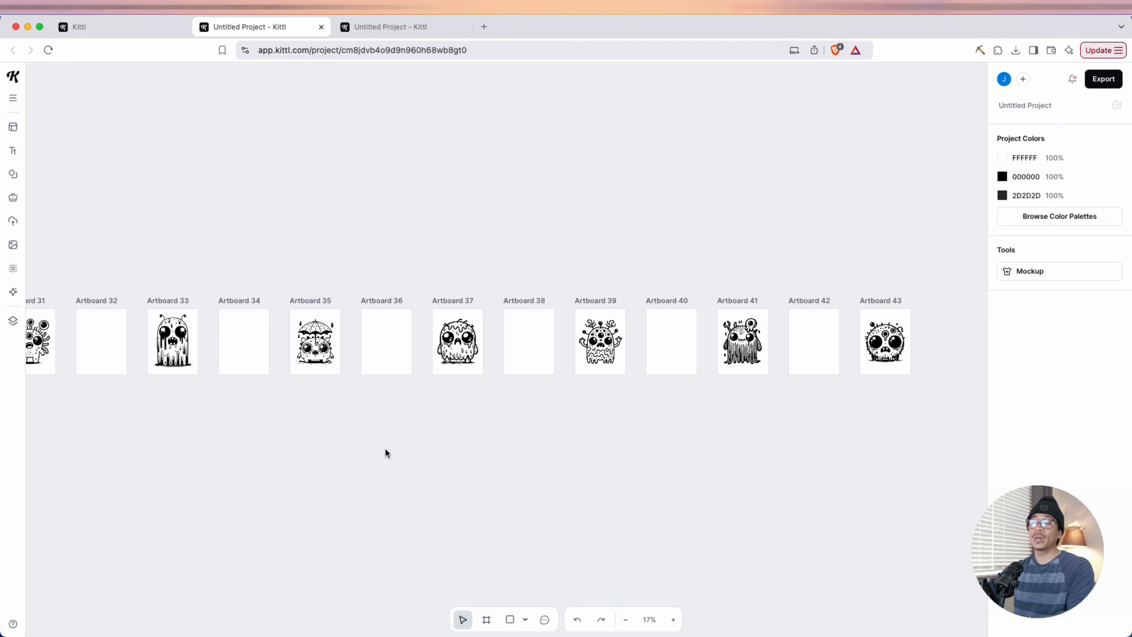
Generate another monster with the AI Image Generator and add two blank 8.5 × 11 in artboards after Artboard 43
click(13, 291)
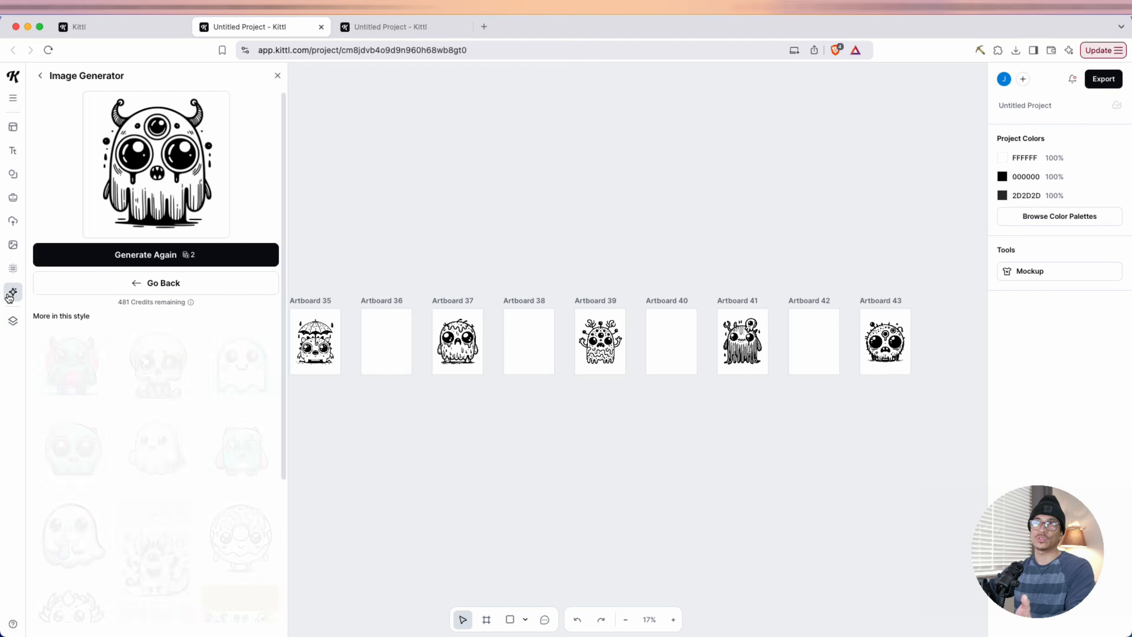
click(87, 261)
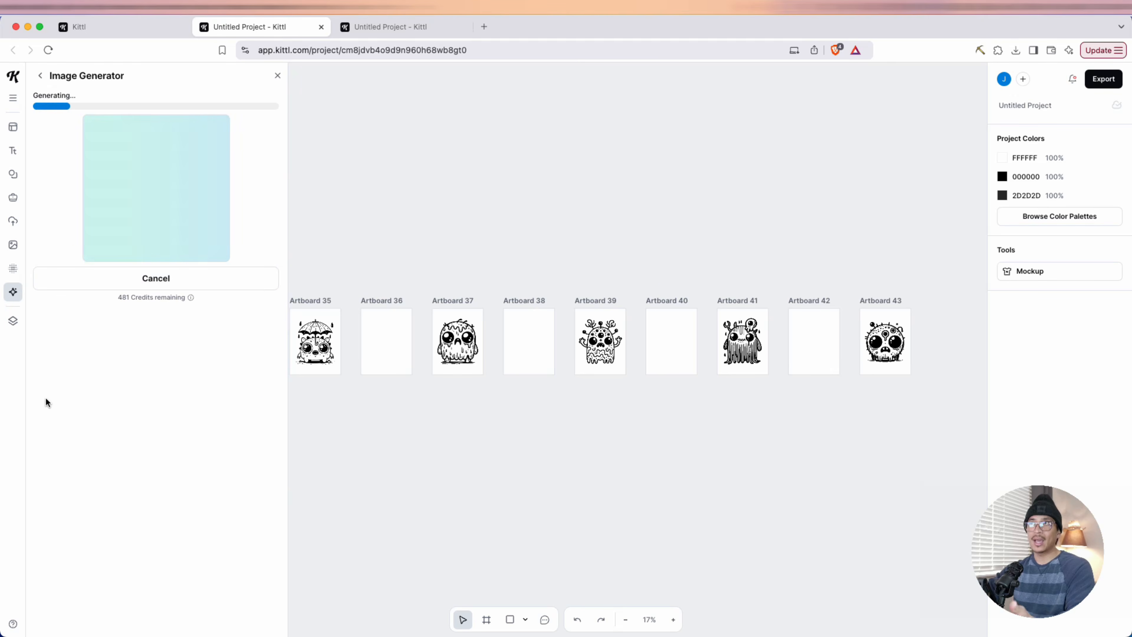
scroll(767, 493, right, 8)
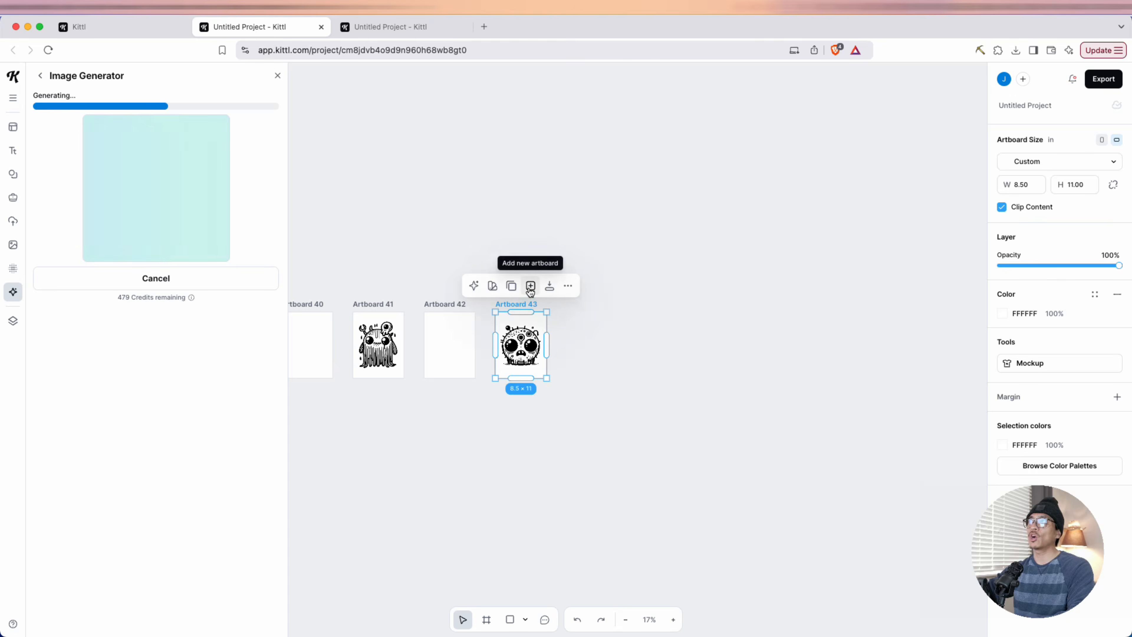
click(530, 286)
click(515, 291)
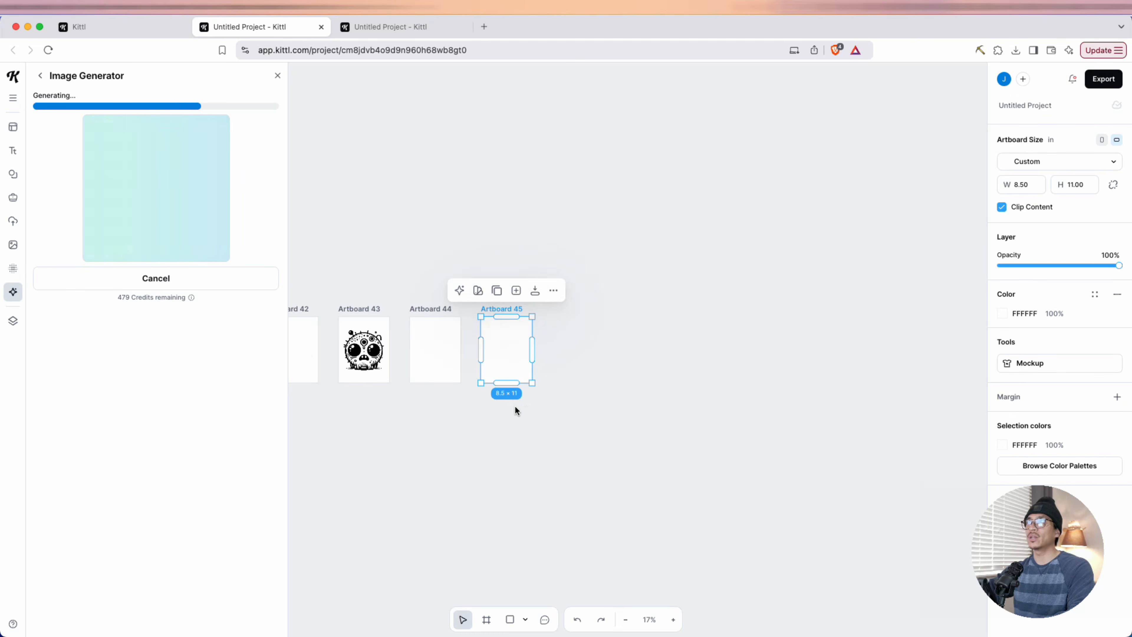
Scale the newly generated many-eyed monster down to about 7.81 in wide and centre it horizontally on Artboard 45
scroll(515, 406, up, 5)
drag(488, 438, 657, 513)
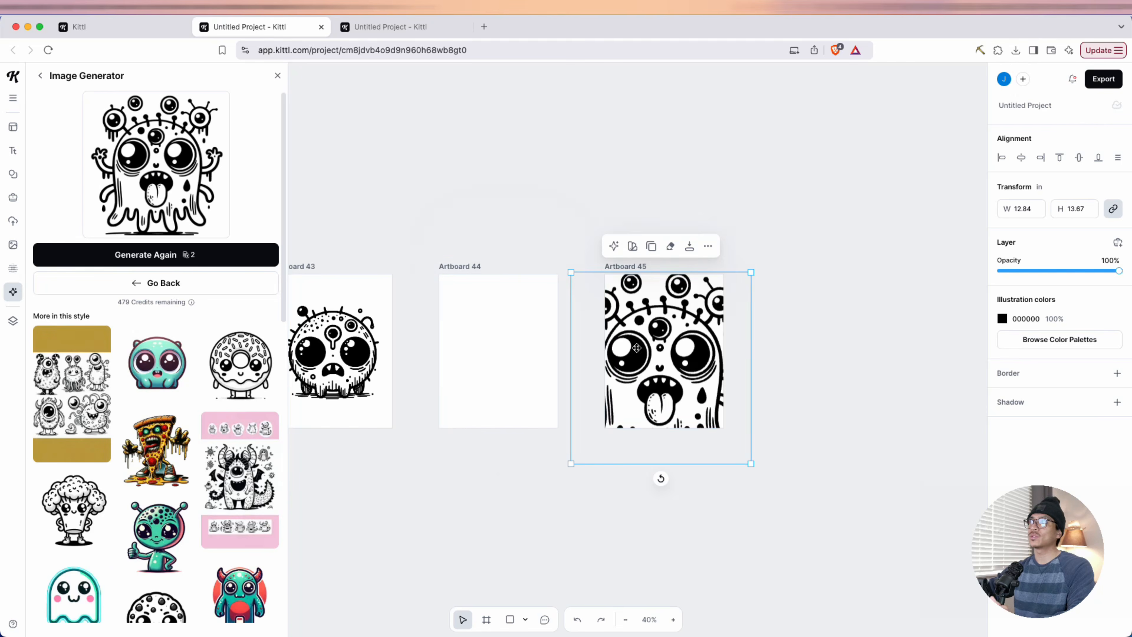
drag(570, 272, 639, 347)
drag(680, 407, 649, 361)
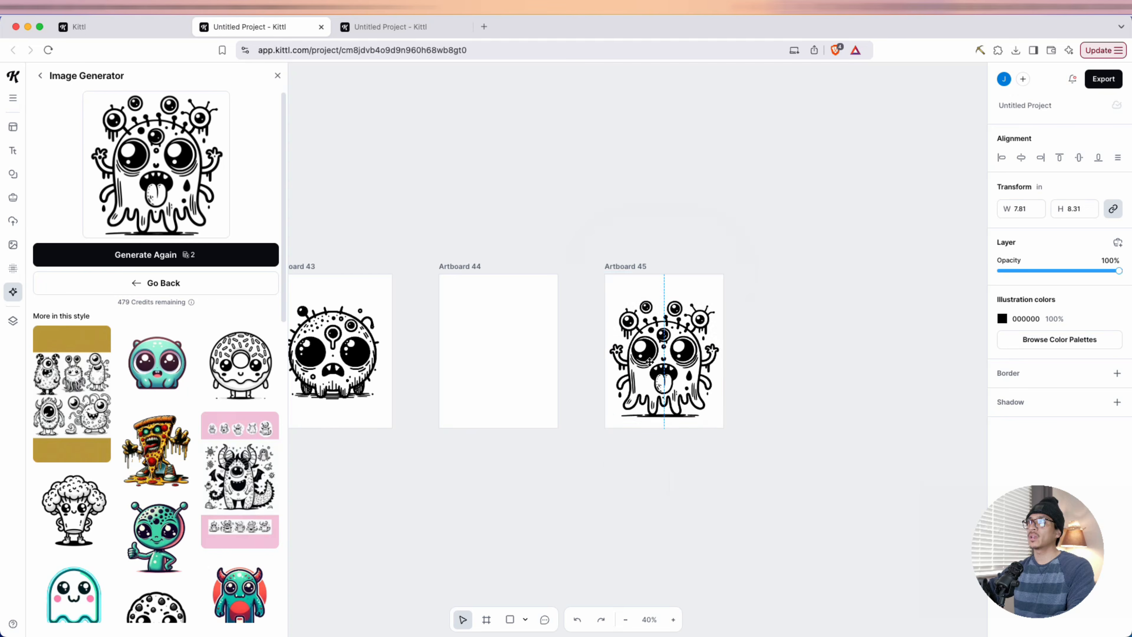
click(732, 381)
Export all artboards as one combined PDF with Optimize Quality enabled, and look through the exported file's pages
scroll(733, 383, up, 5)
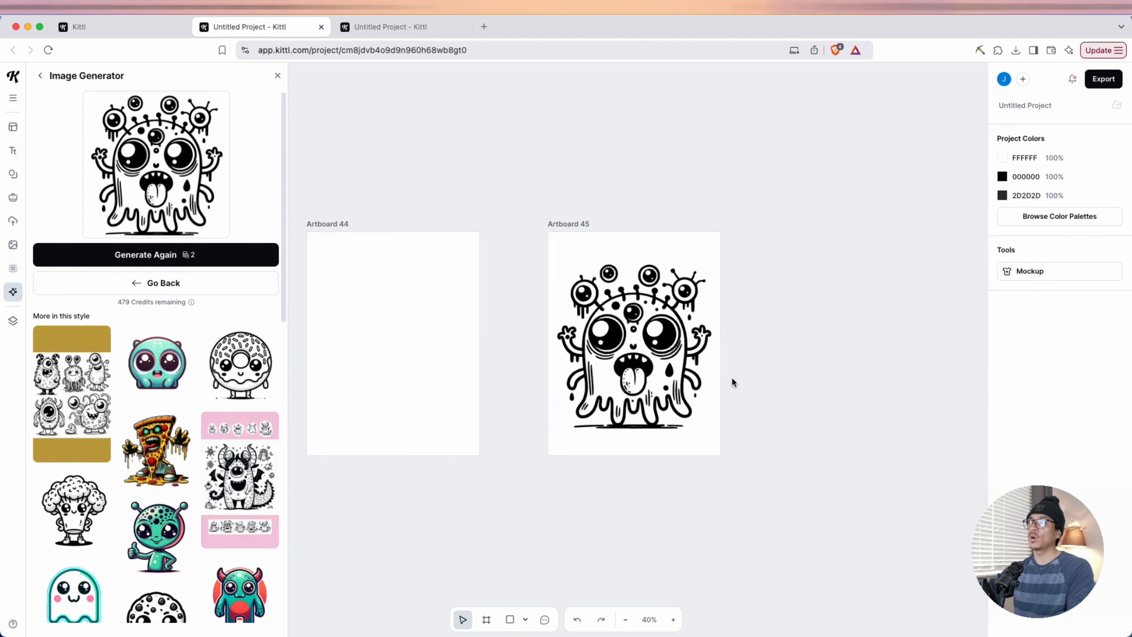
drag(750, 404, 803, 445)
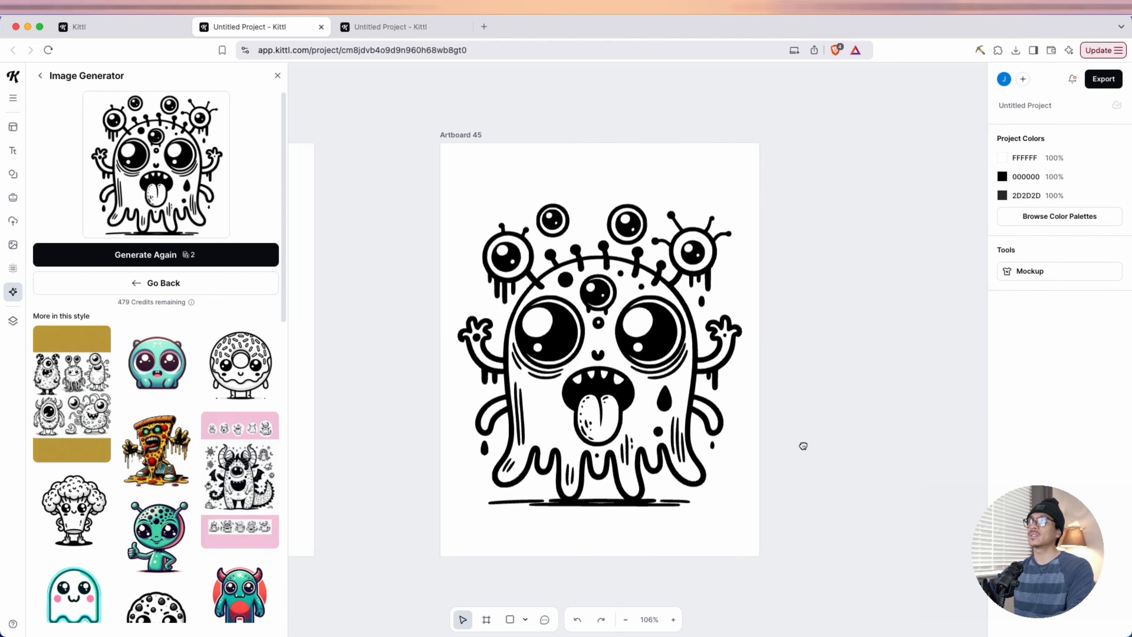
scroll(446, 396, left, 15)
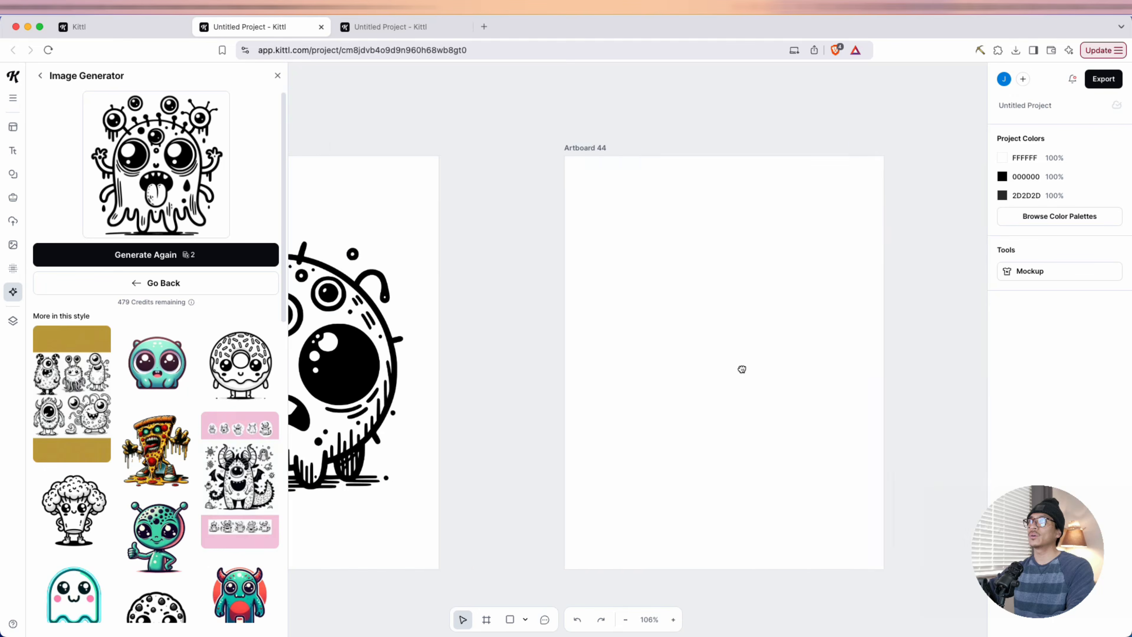
scroll(619, 365, down, 10)
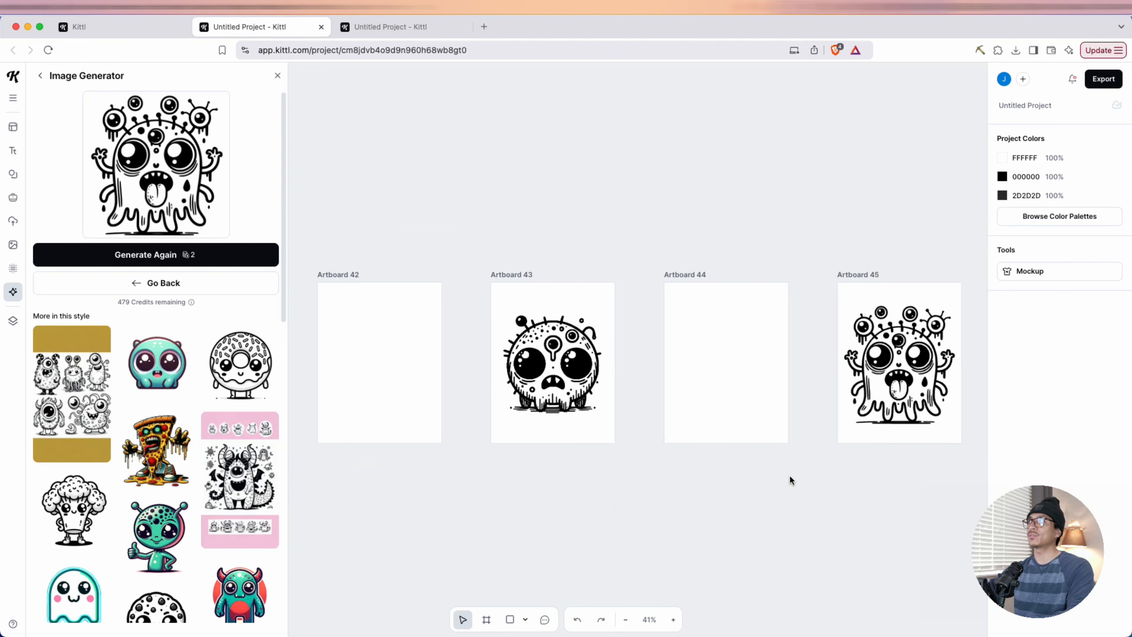
click(1102, 79)
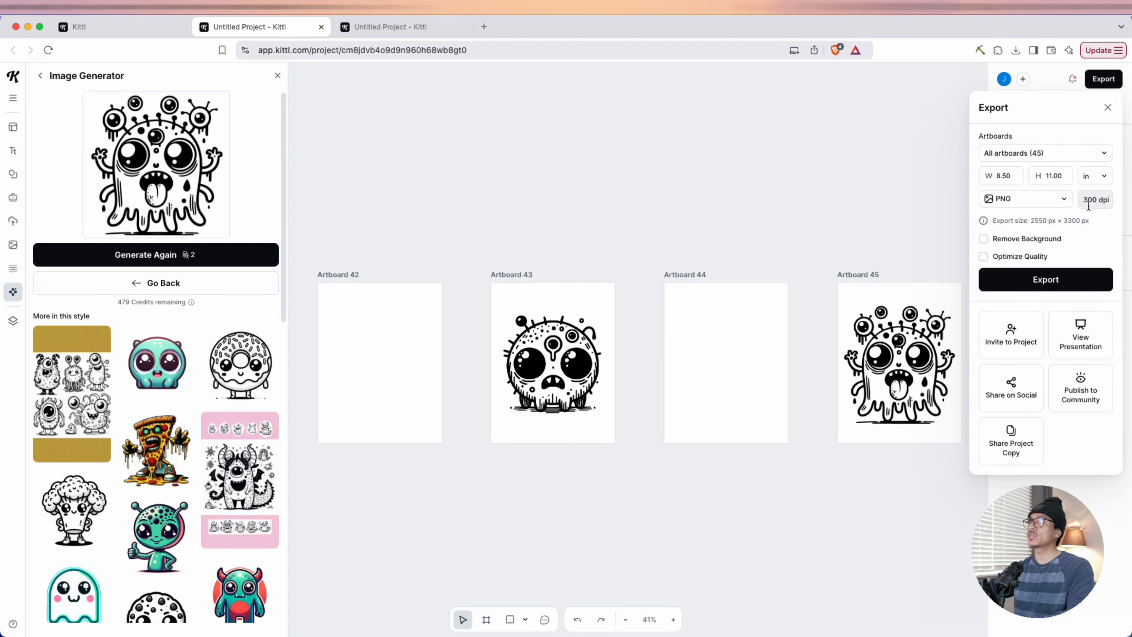
click(1042, 207)
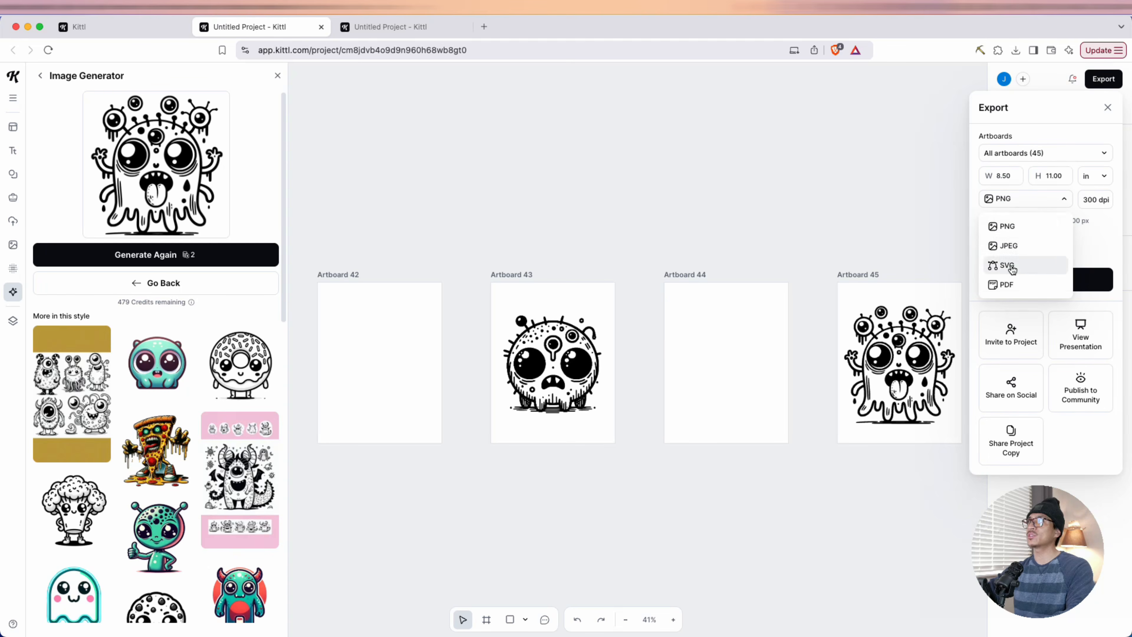
click(1005, 284)
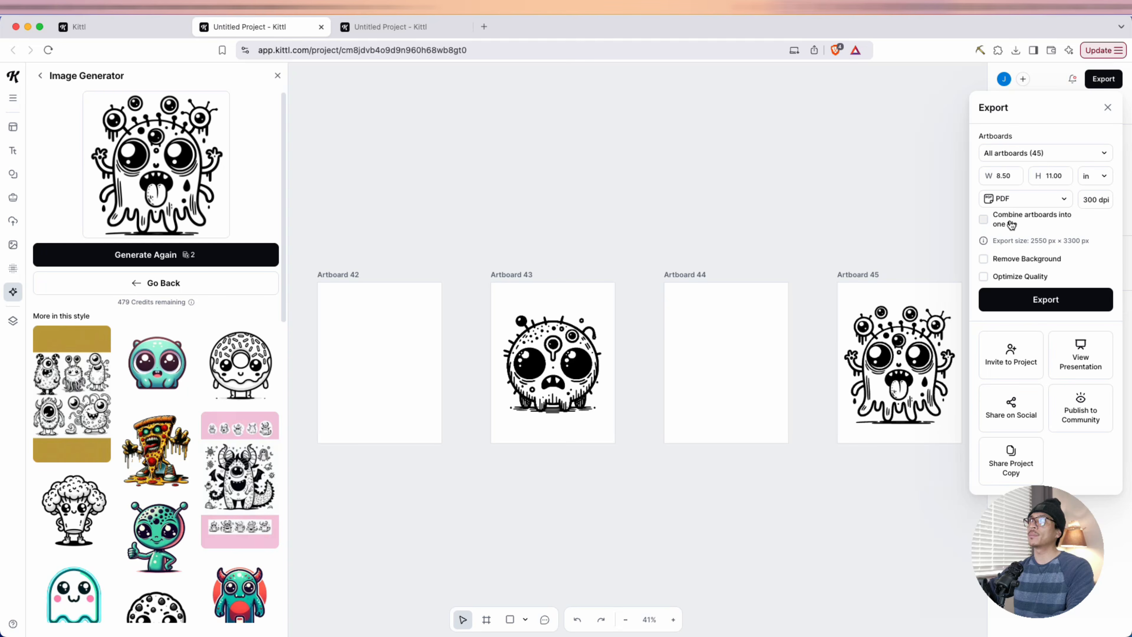
click(984, 221)
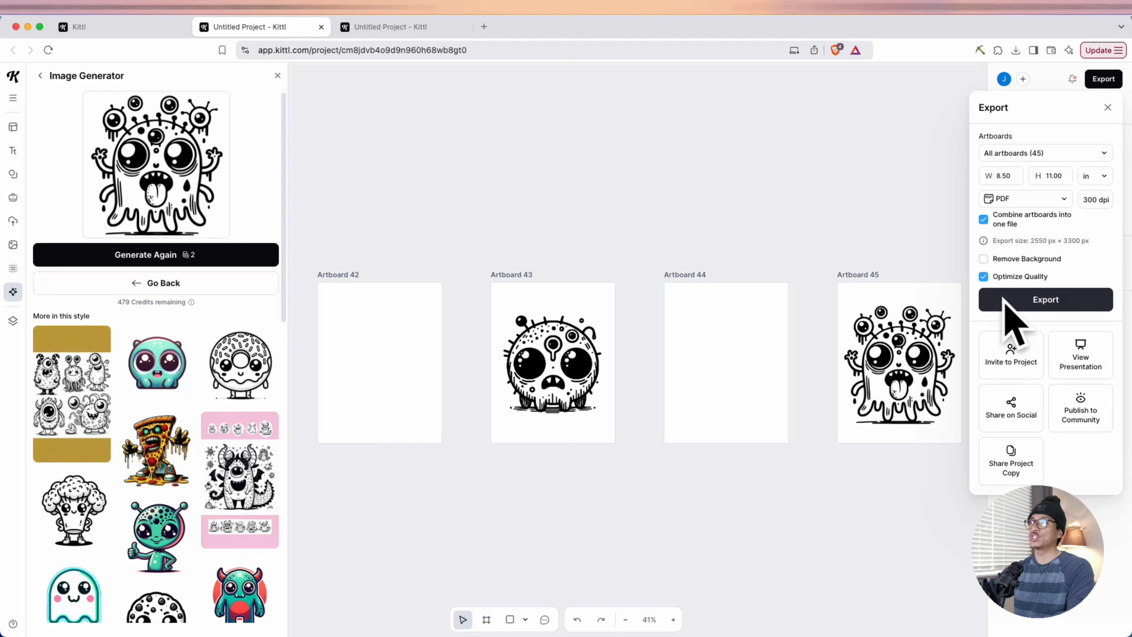
click(1031, 305)
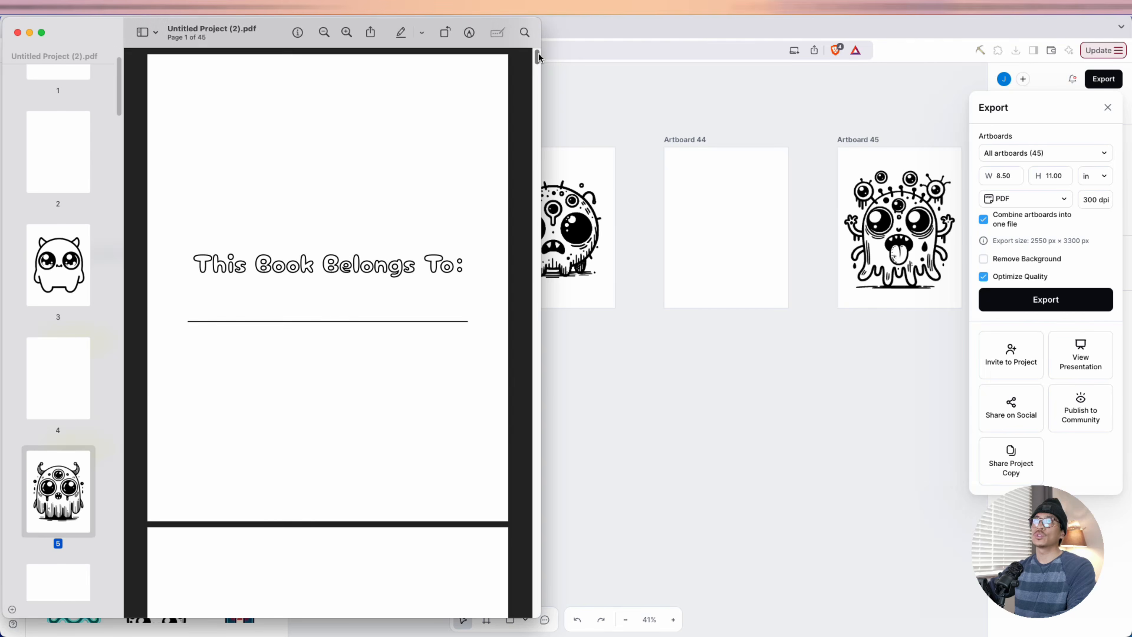
drag(538, 56, 600, 579)
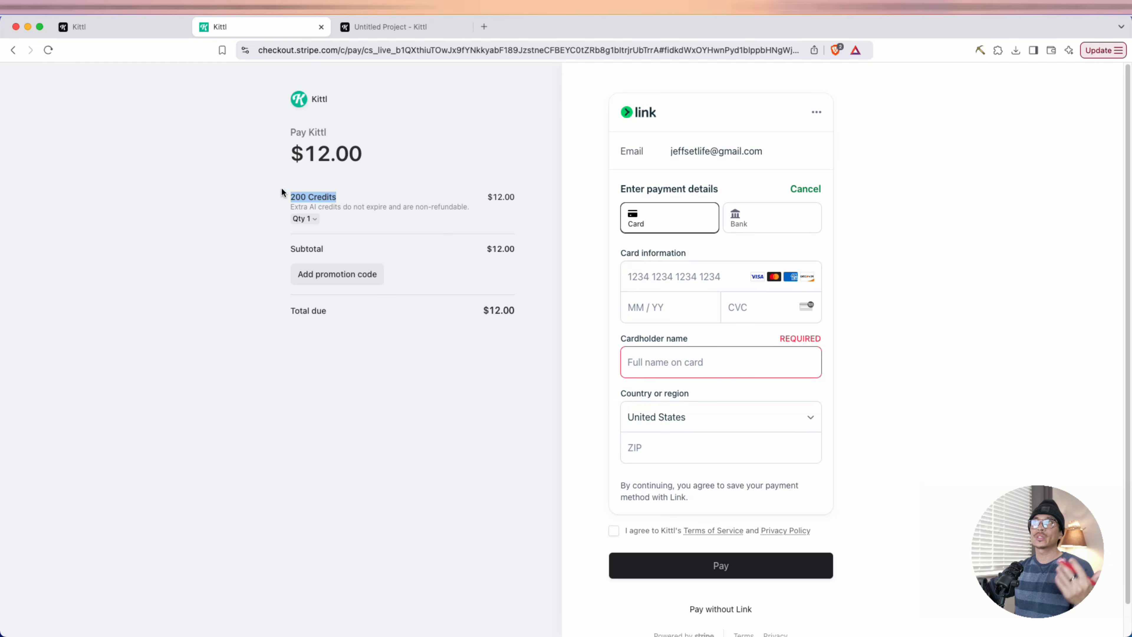
click(300, 165)
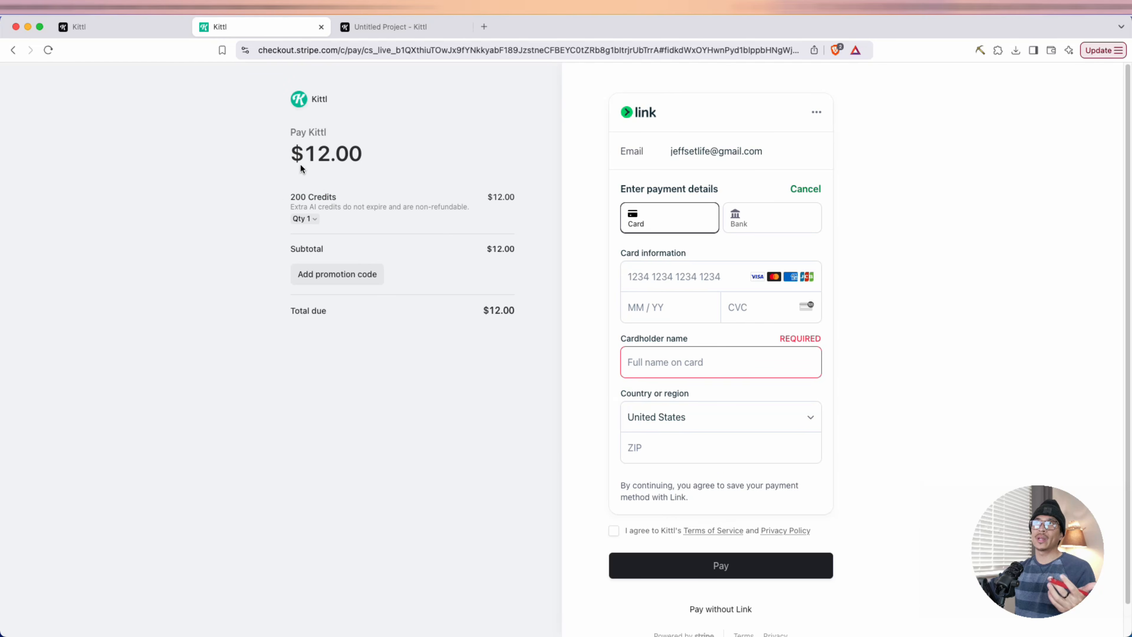